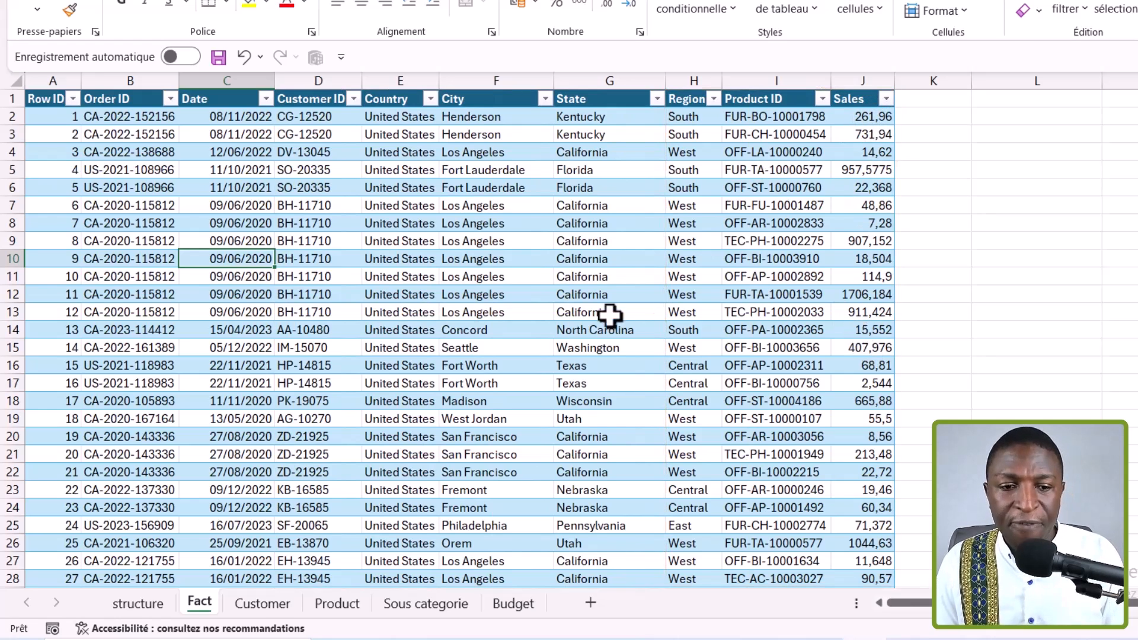
Review the source tables on the Customer, Product, Sous categorie and Budget sheets, including the budget's period and sales columns.
click(264, 603)
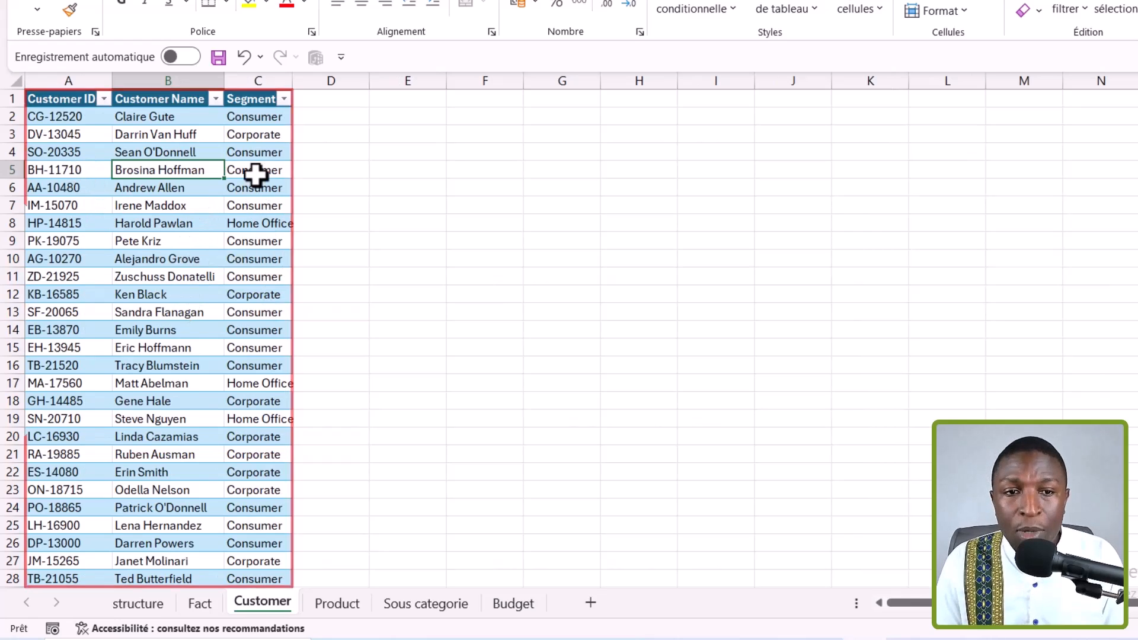
click(332, 610)
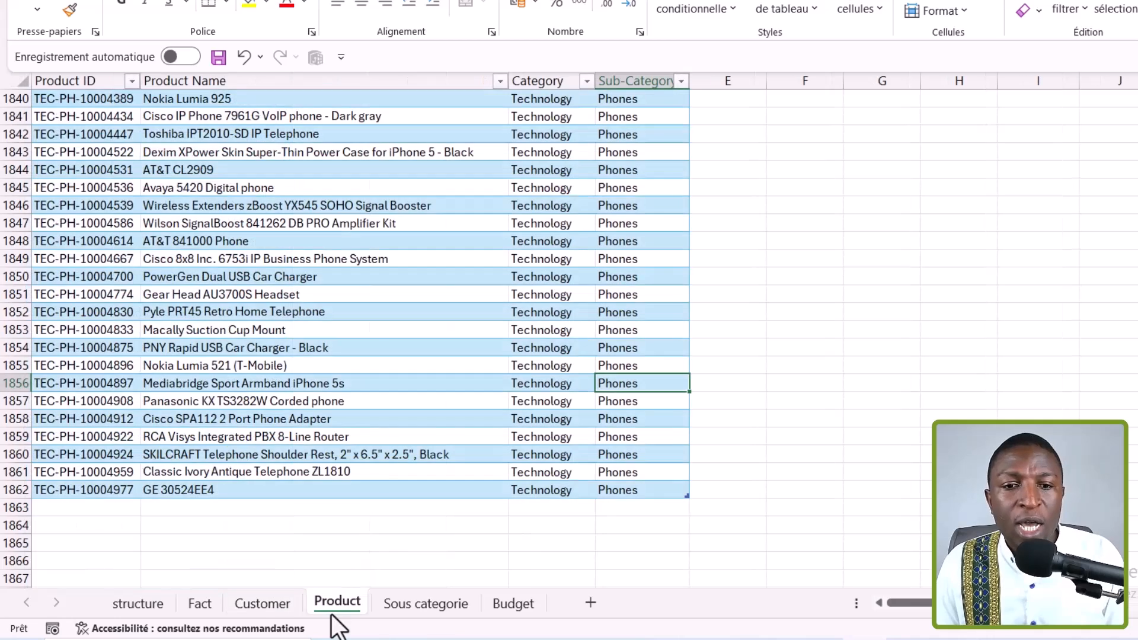
scroll(312, 355, up, 4)
click(313, 355)
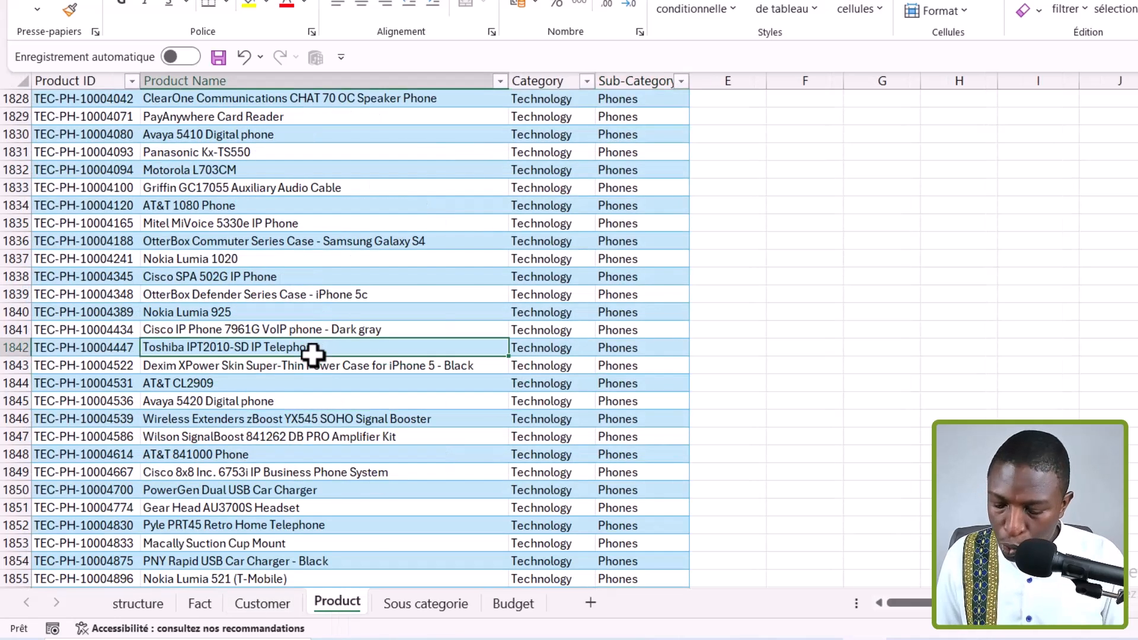
key(ctrl+Up)
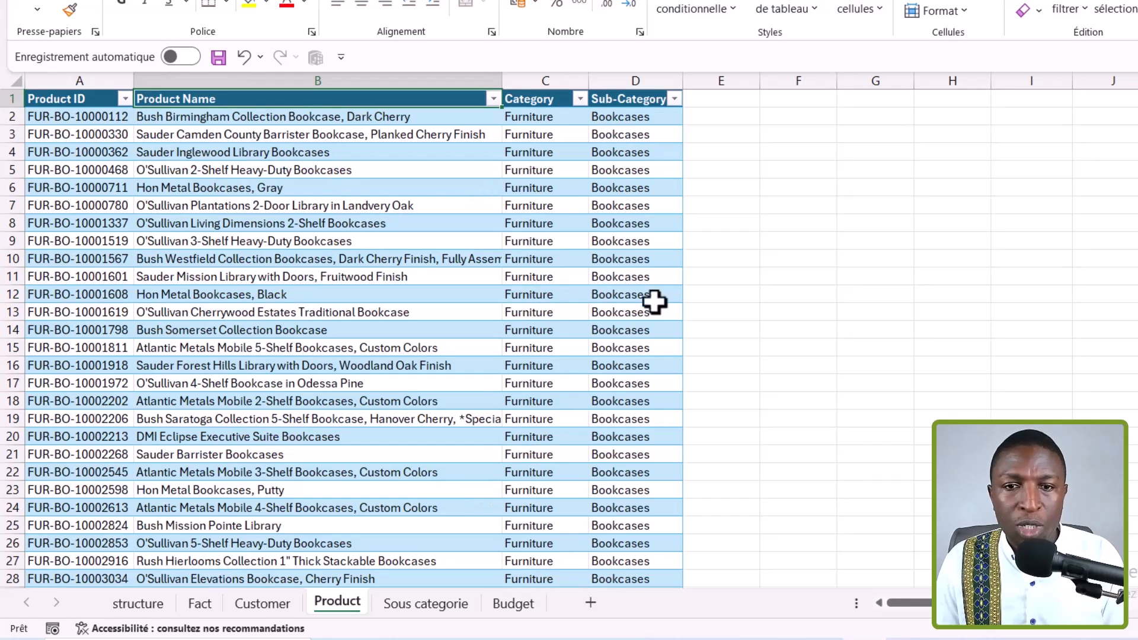
click(412, 608)
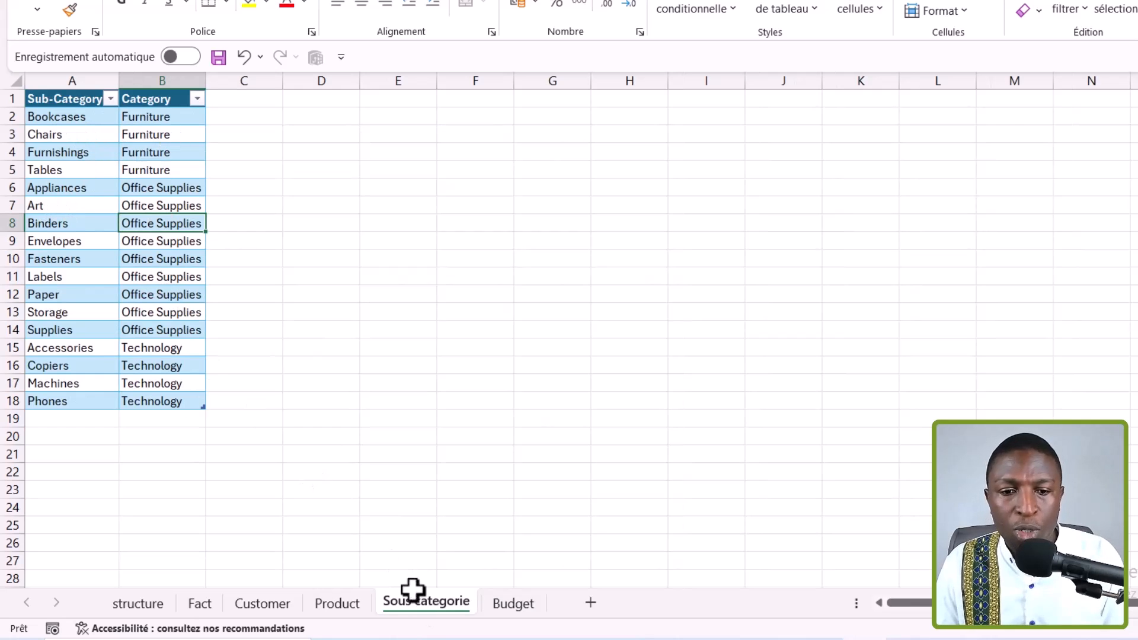
click(510, 604)
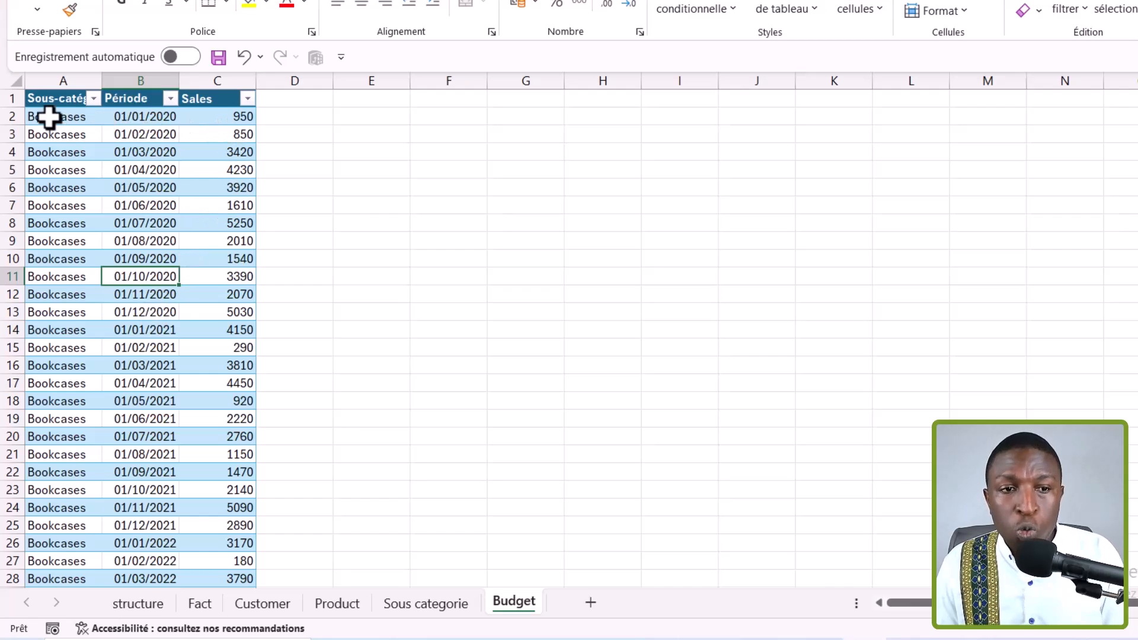
click(131, 117)
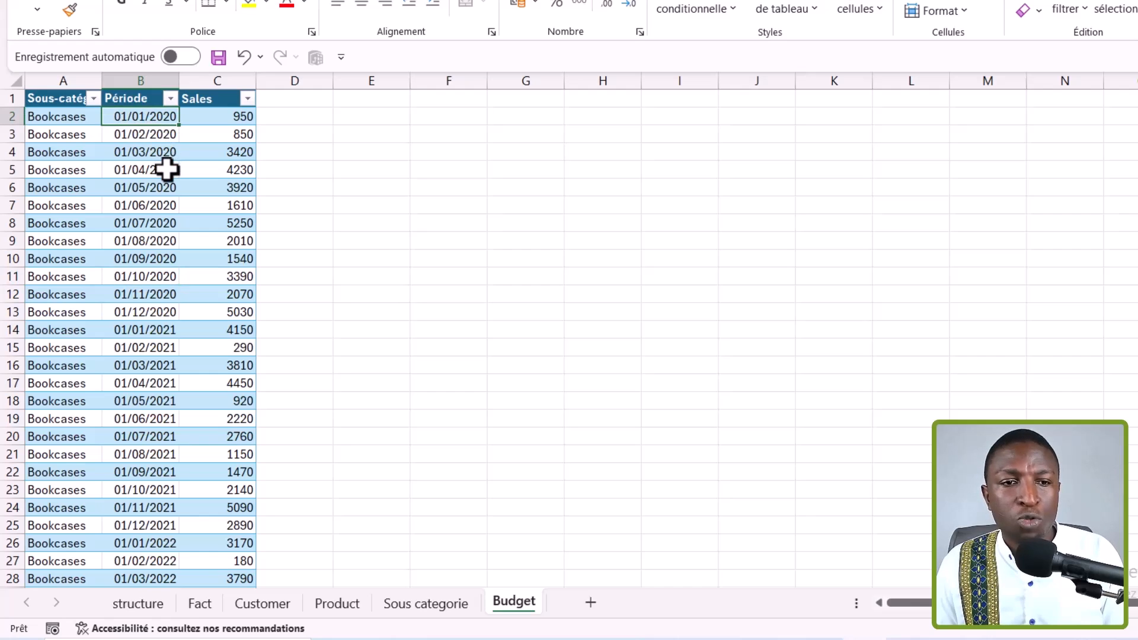
click(223, 121)
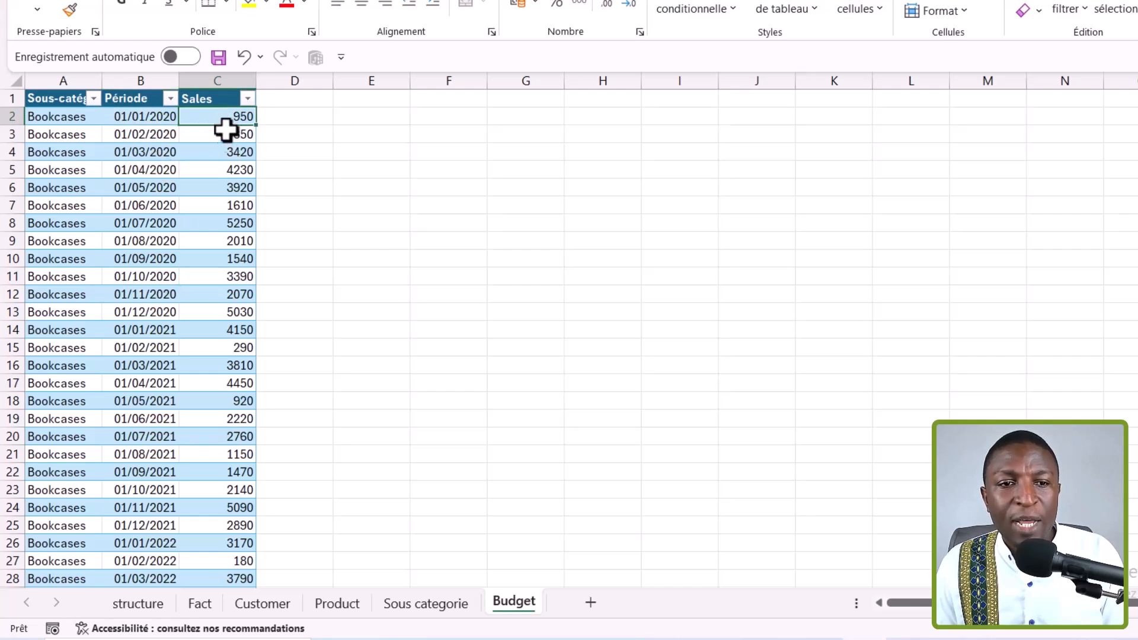
click(151, 136)
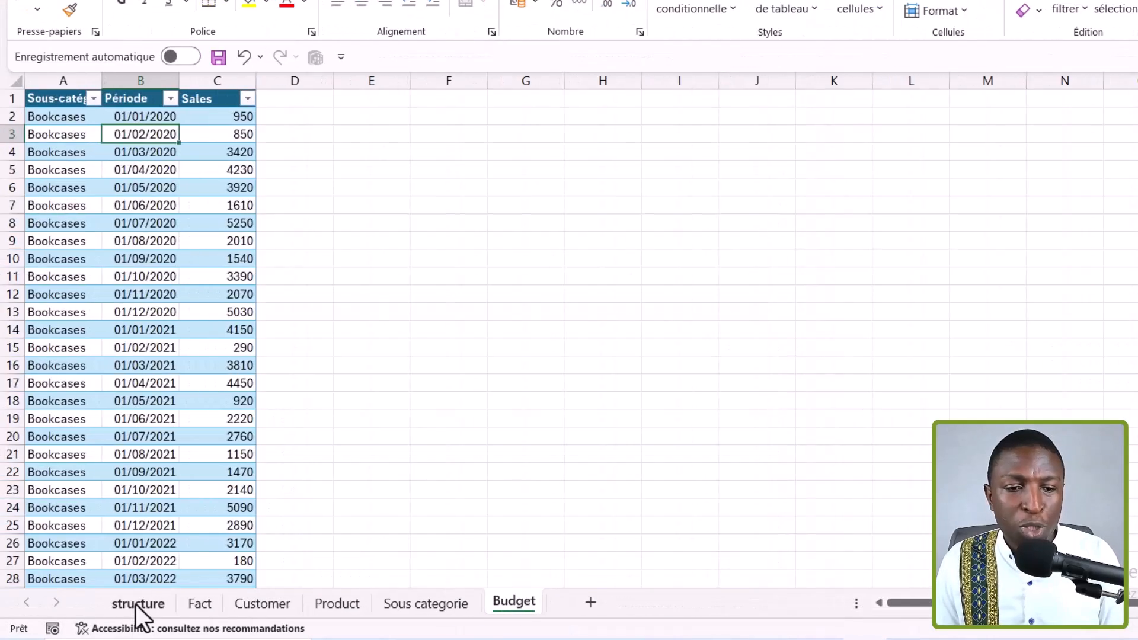
Show the dashboard mock-up on the structure sheet from its top, with no shape selected.
click(137, 604)
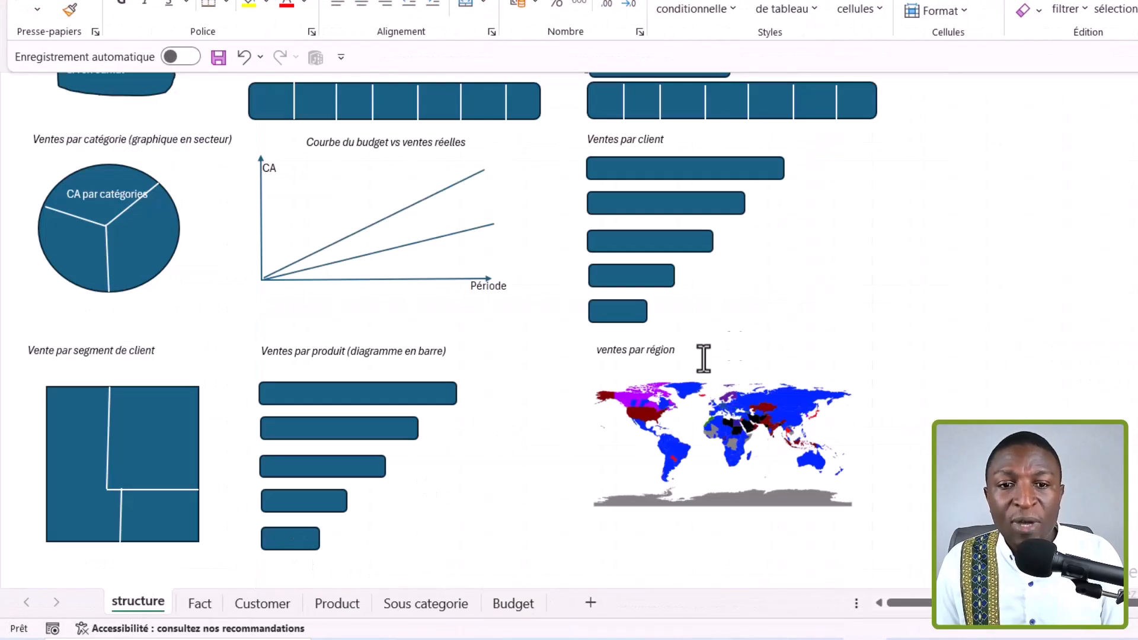
scroll(719, 299, up, 1)
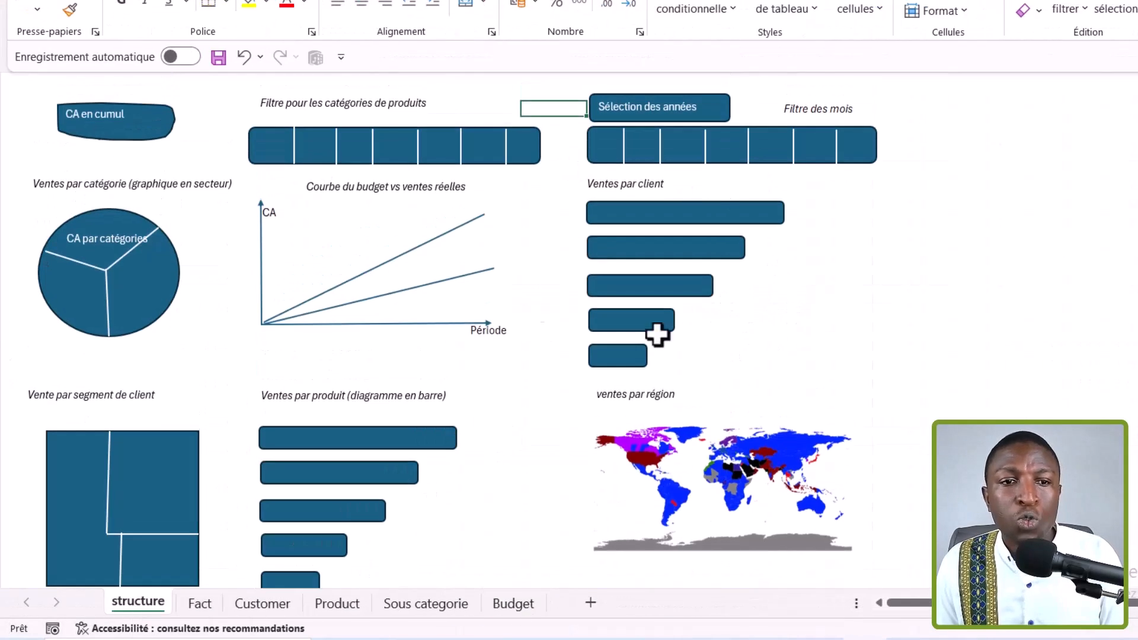
click(1015, 241)
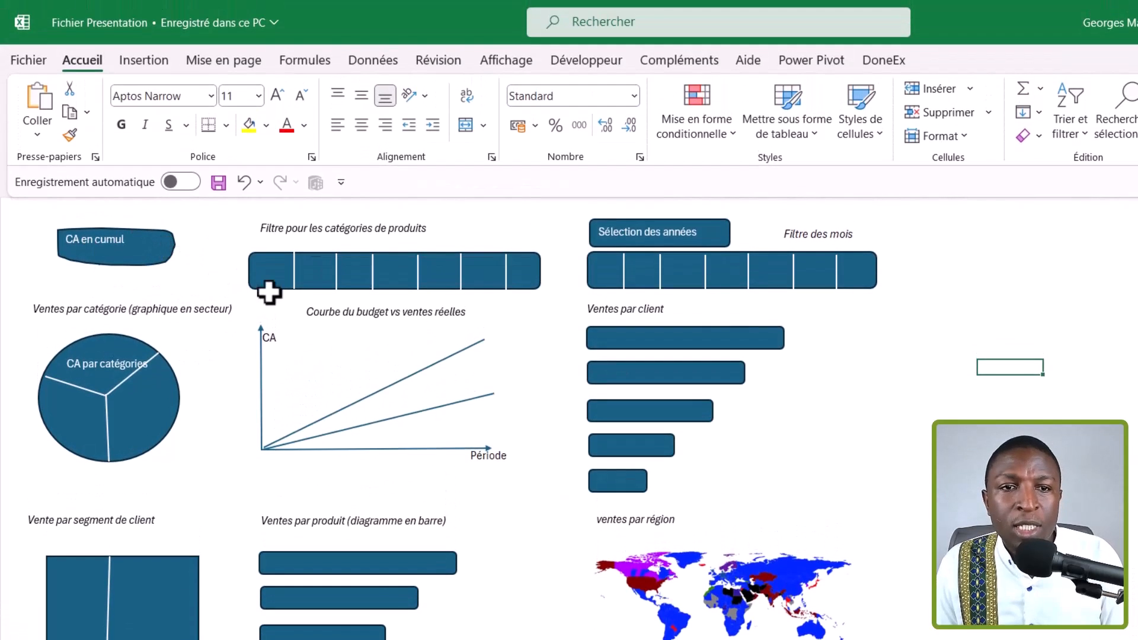
Look through the gallery of insertable shapes available for drawing the dashboard mock-up.
click(153, 61)
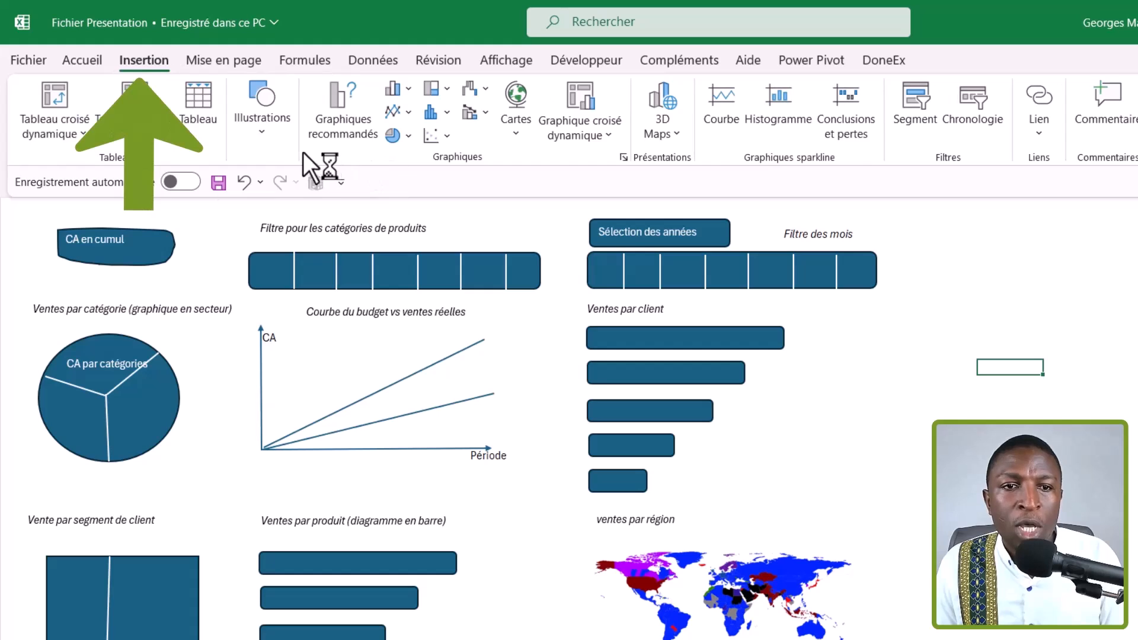
click(273, 137)
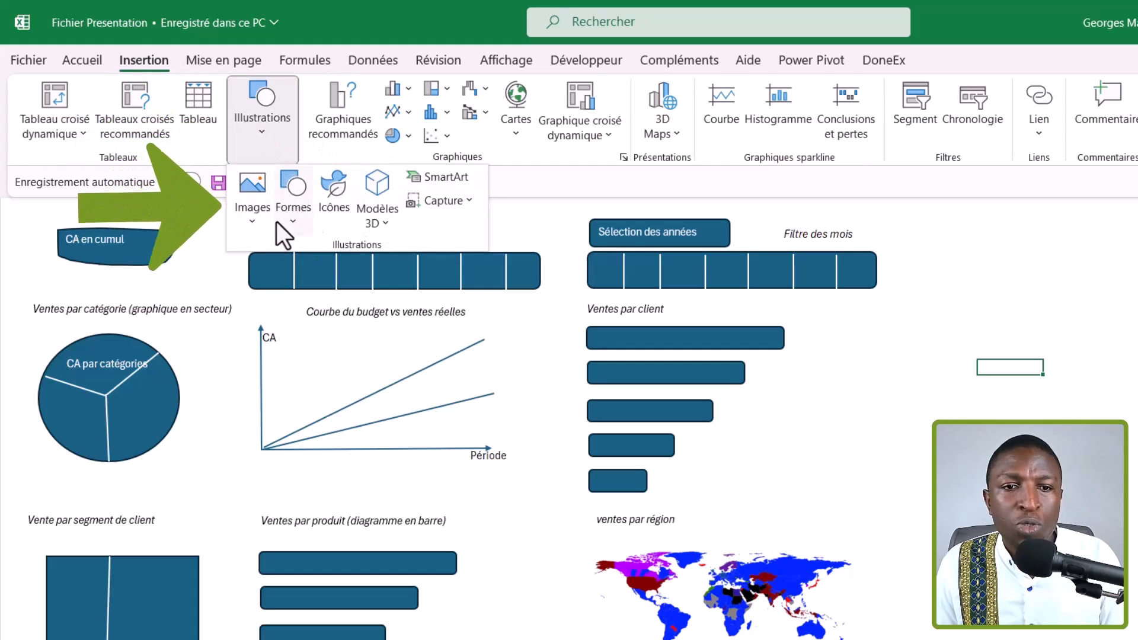
click(284, 223)
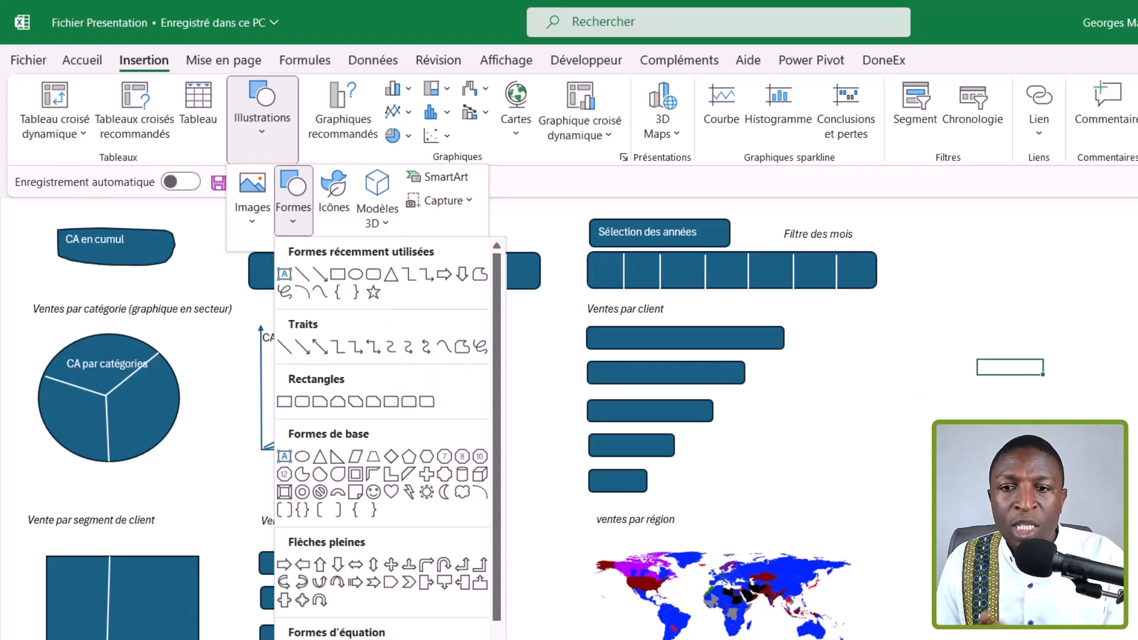
key(Escape)
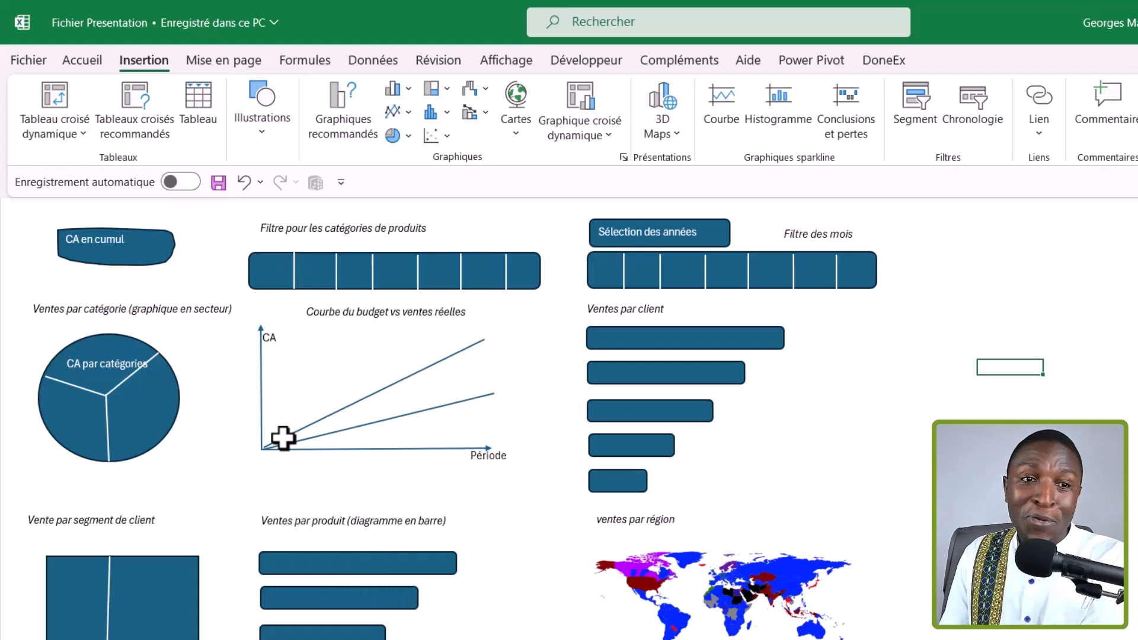
Examine the planned mock-up elements: cumulative revenue, filters, category pie, budget curve, customer segments, product bars and region map.
click(144, 259)
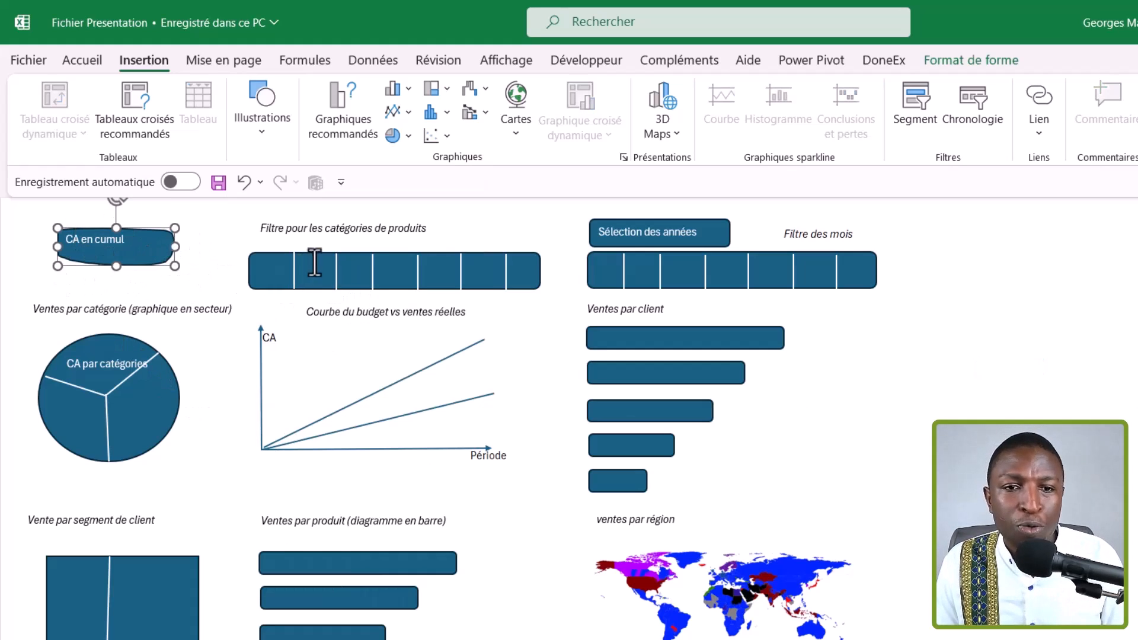
click(406, 259)
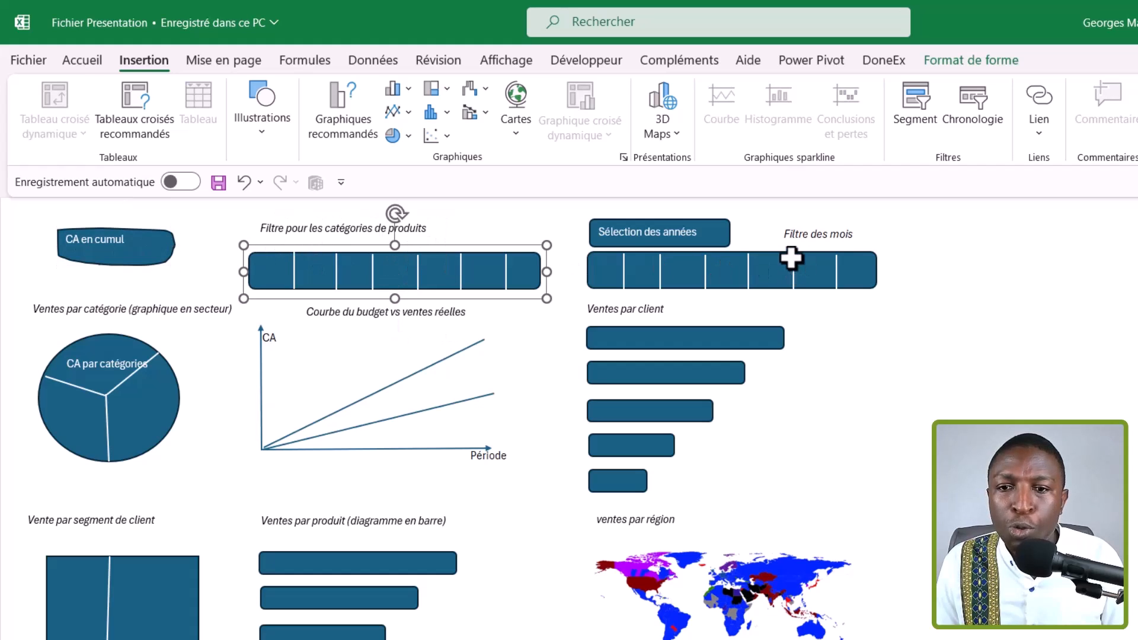
click(817, 259)
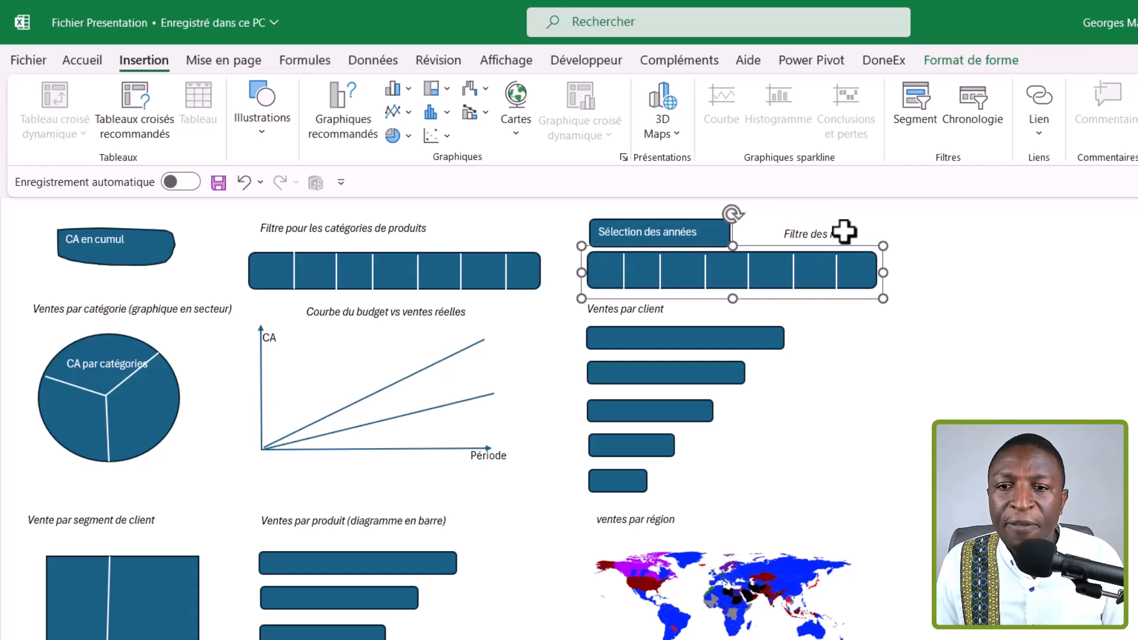
click(702, 228)
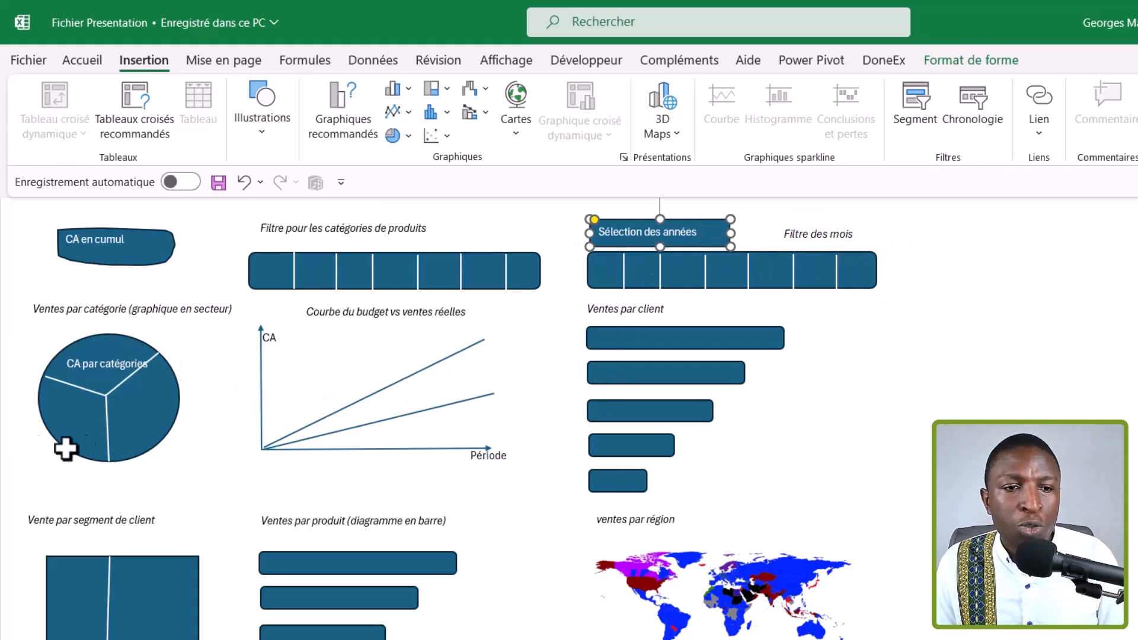
click(155, 410)
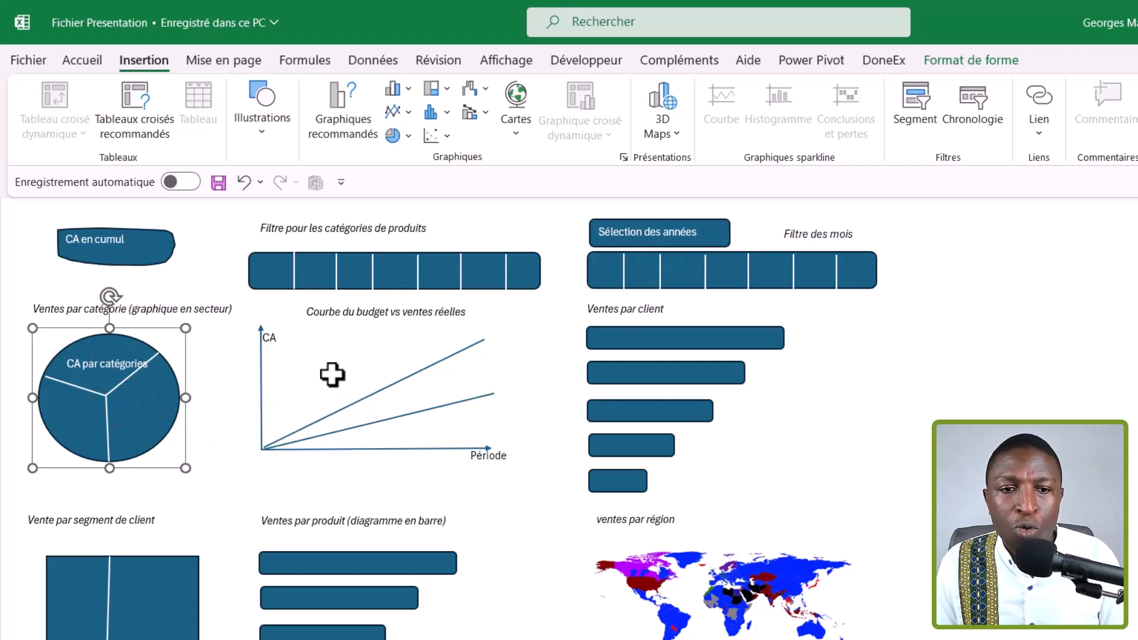
click(363, 366)
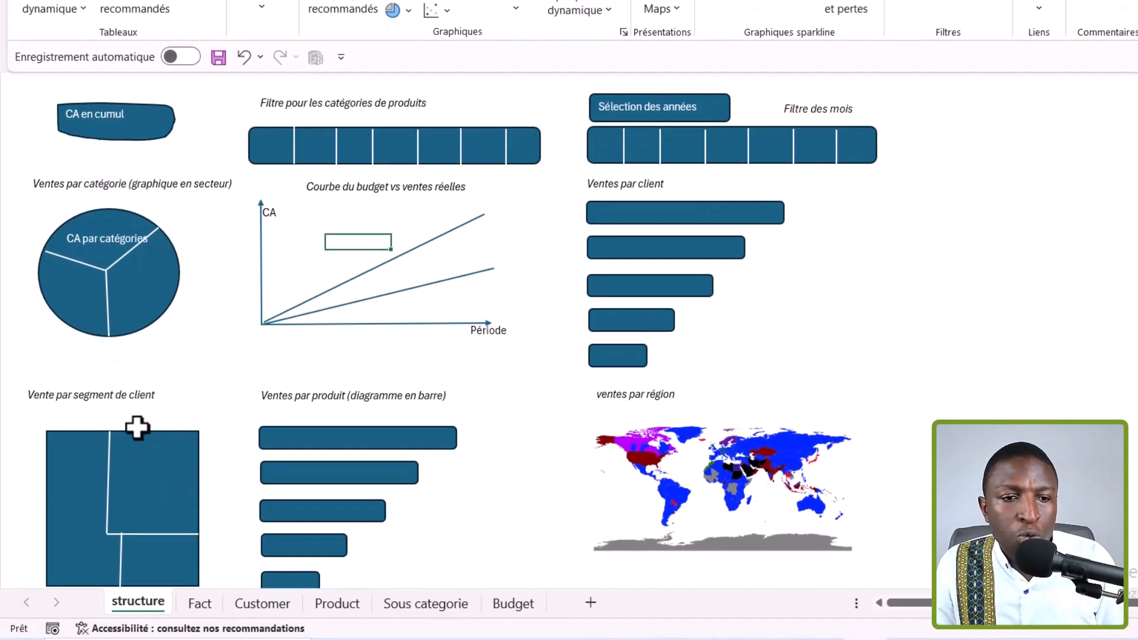
scroll(100, 462, down, 1)
click(74, 407)
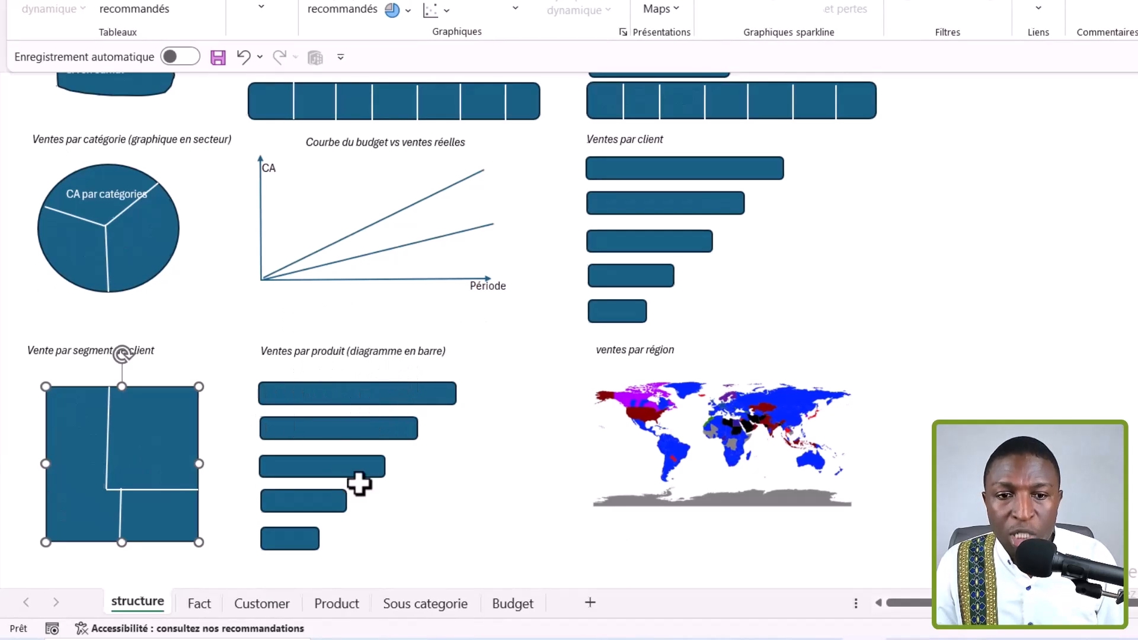
click(757, 453)
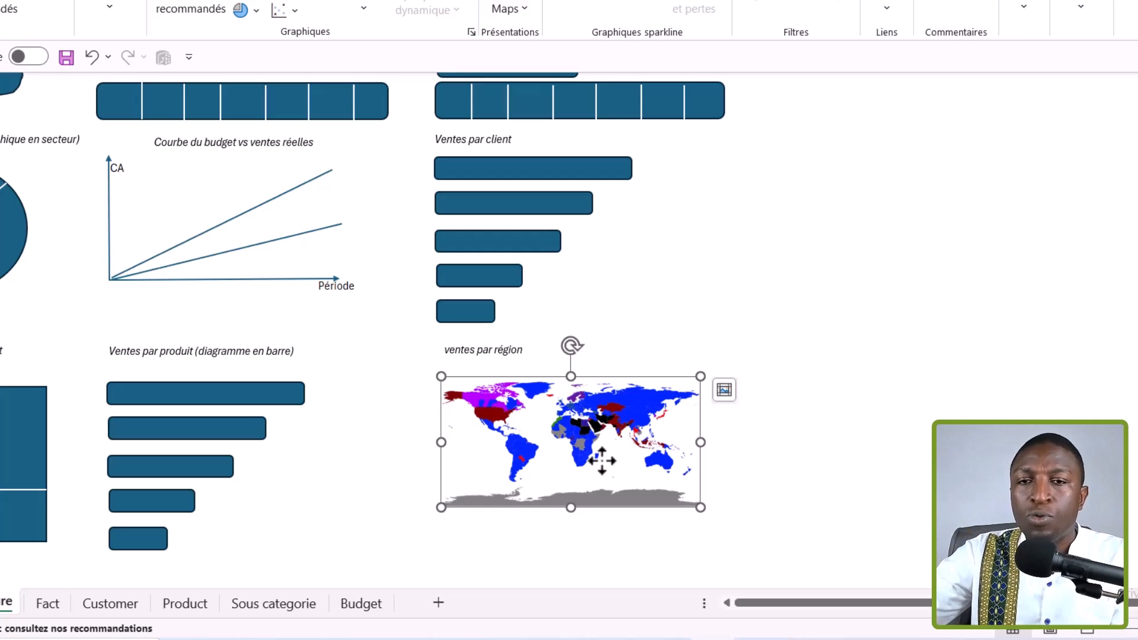
scroll(815, 368, up, 1)
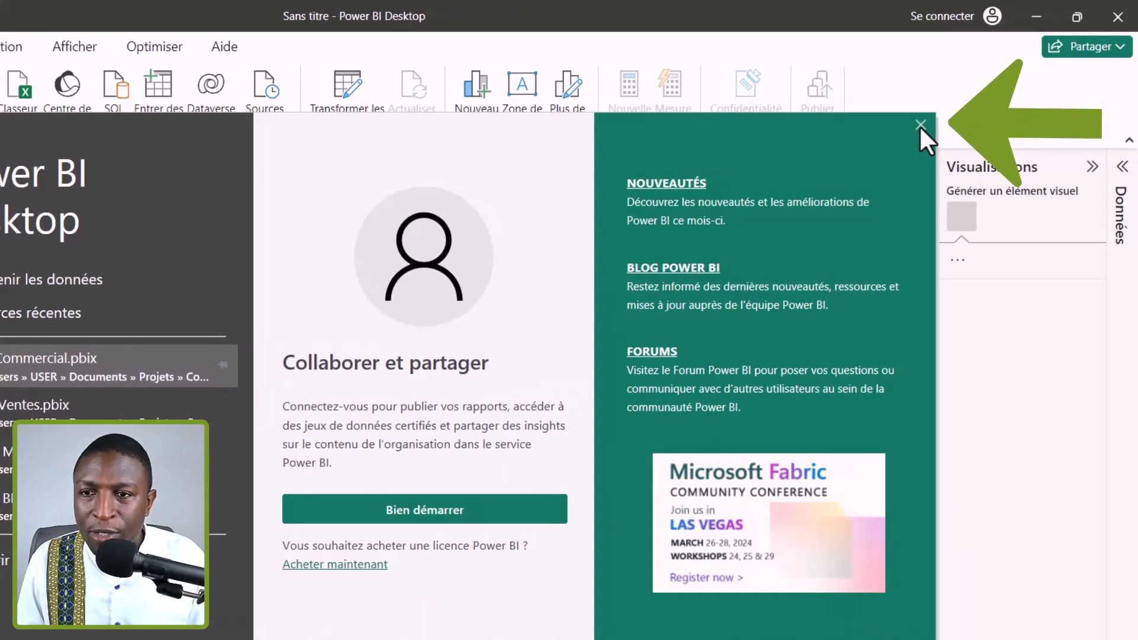
Switch to Power BI Desktop, dismiss its start screen and browse the available data source connectors.
click(919, 126)
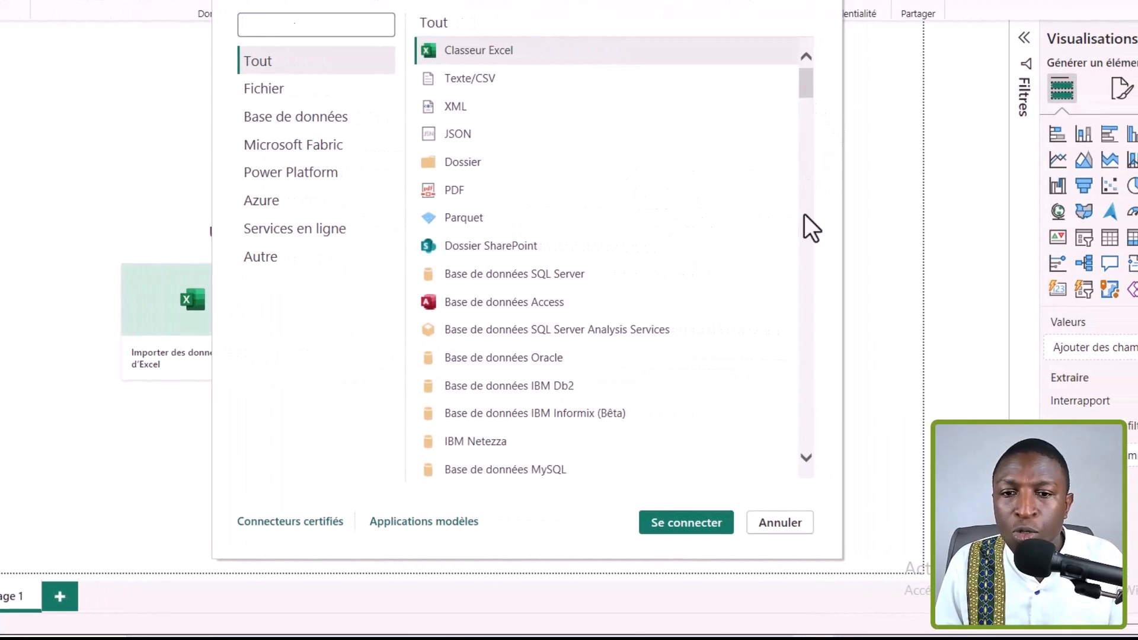
scroll(805, 196, down, 10)
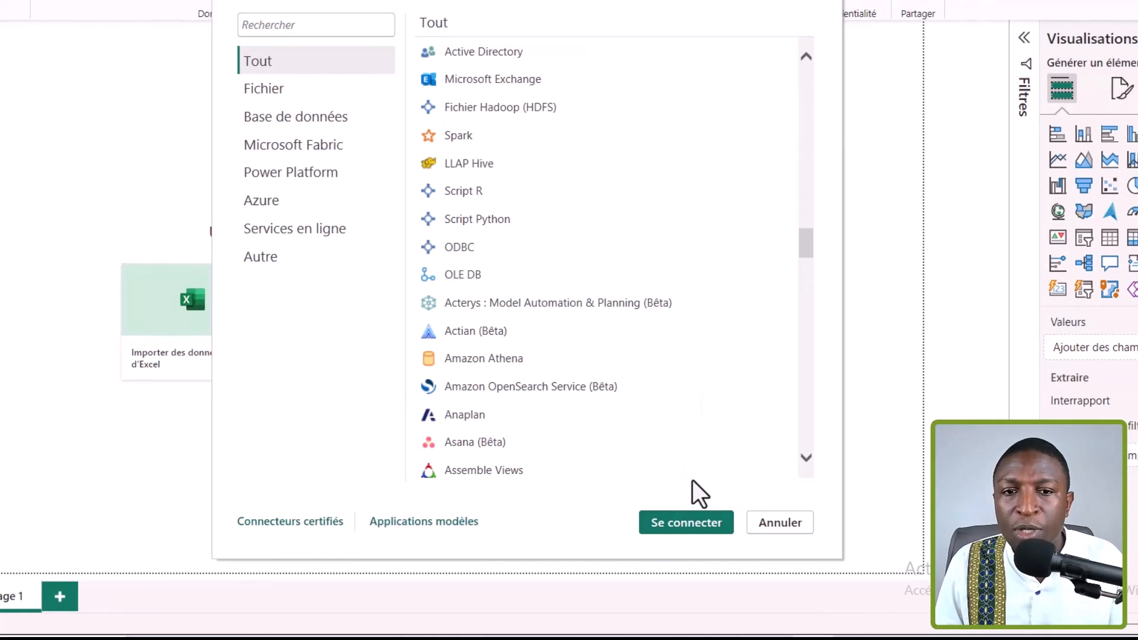
click(778, 524)
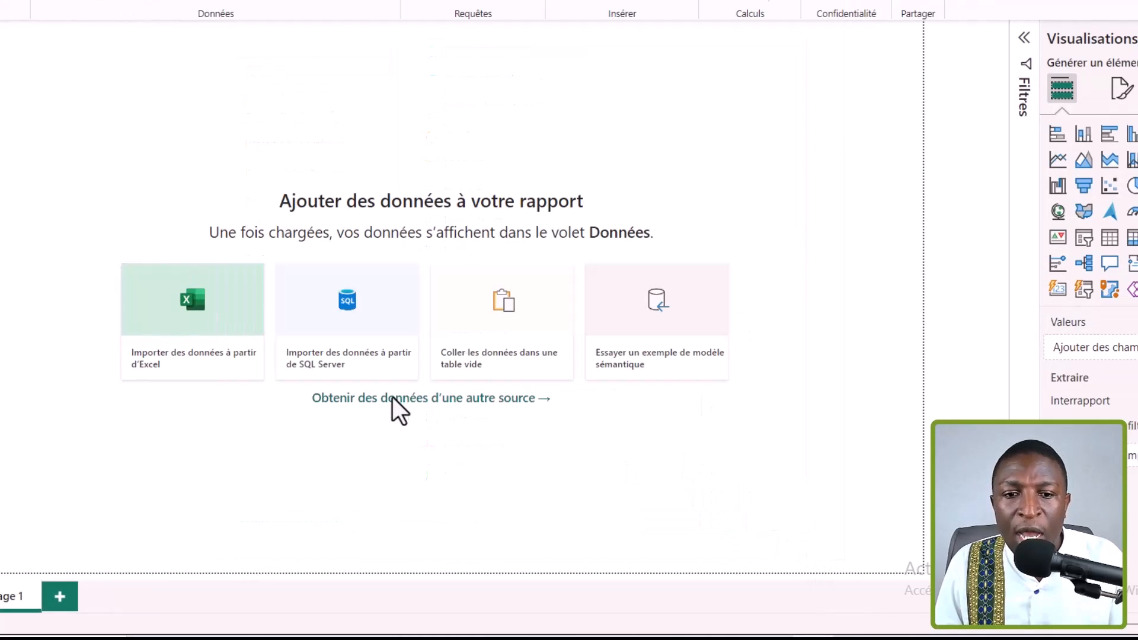
Start an Excel data import from the workbook Fichier Presentation.
click(196, 355)
click(266, 132)
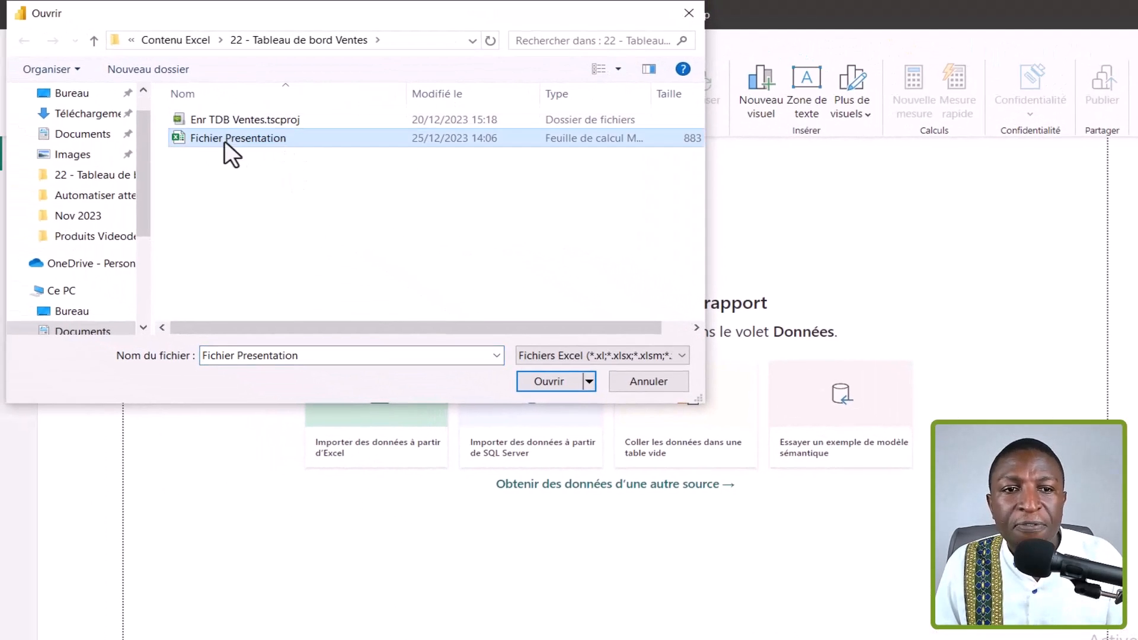
click(550, 383)
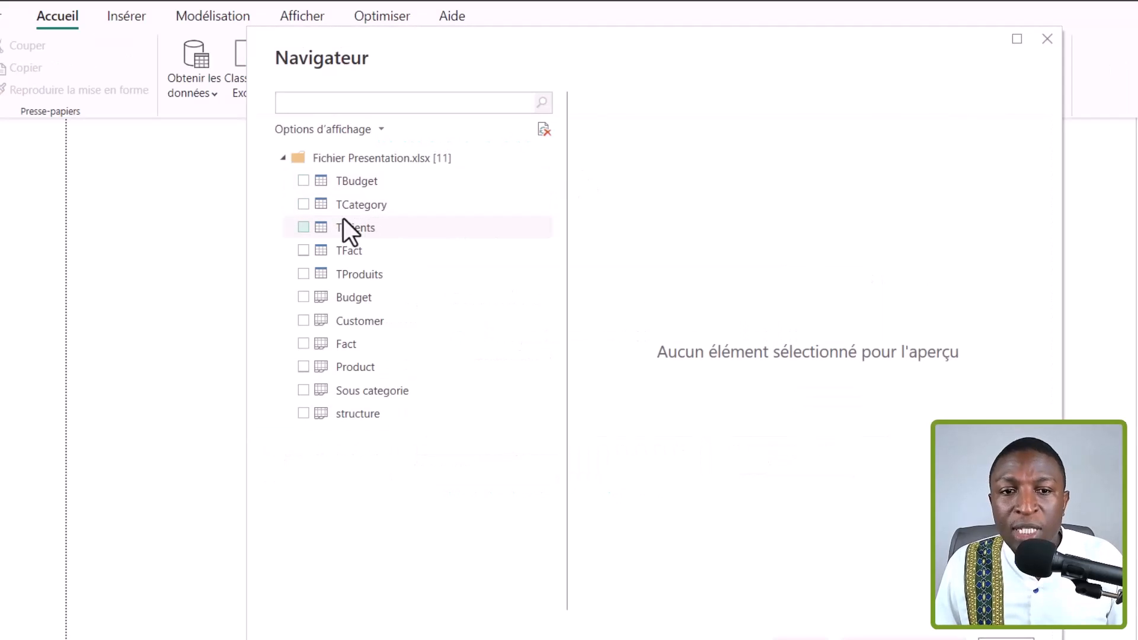
Load the tables TBudget, TCategory, TClients, TFact and TProduits from the workbook into the report.
click(305, 181)
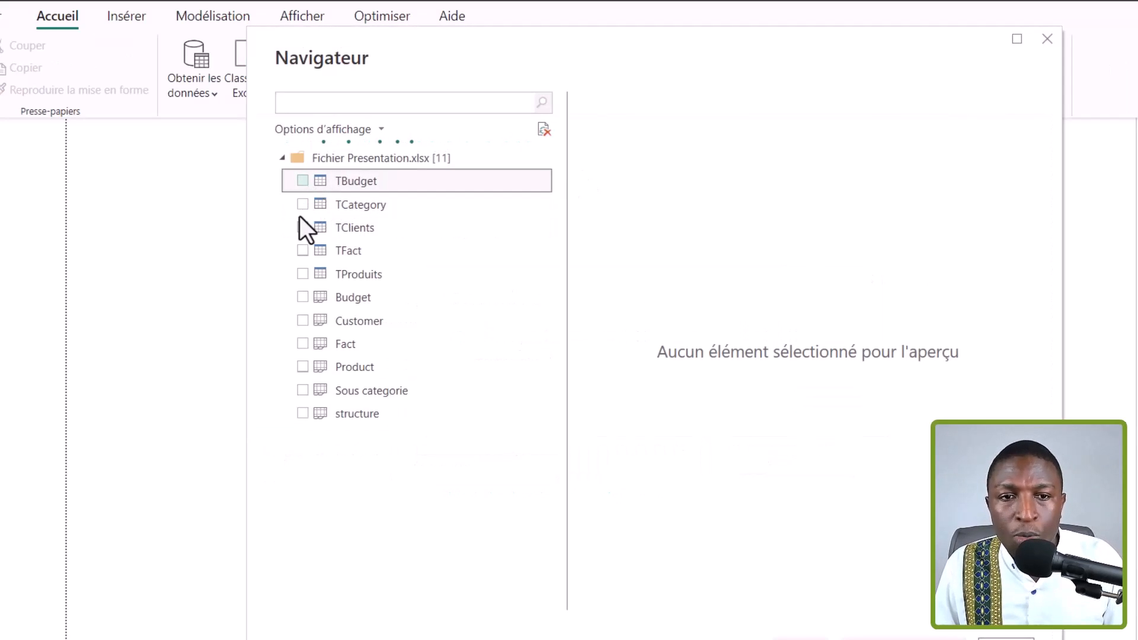
click(303, 204)
click(302, 227)
click(302, 250)
click(302, 274)
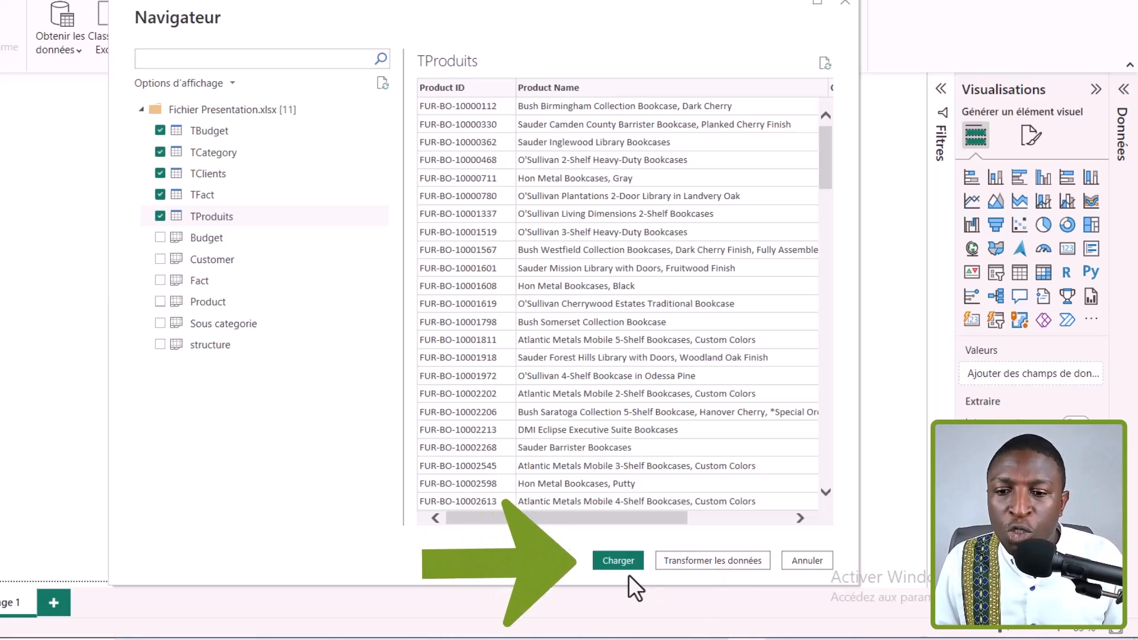
click(610, 558)
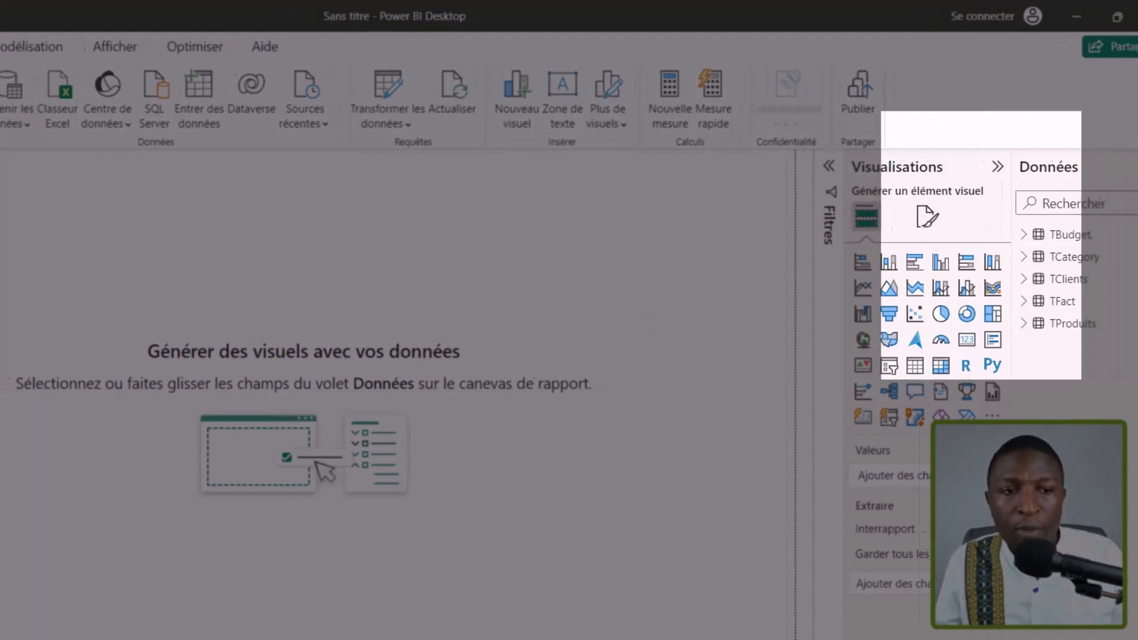
Inspect the loaded data in table view, displaying the TCategory table.
click(18, 204)
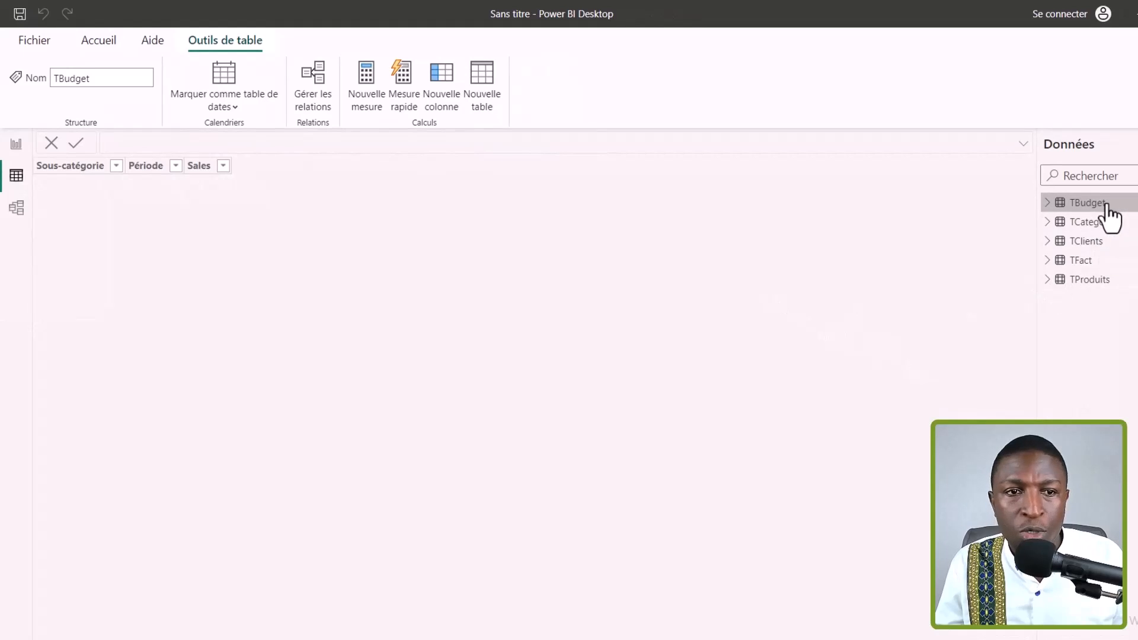
click(1095, 223)
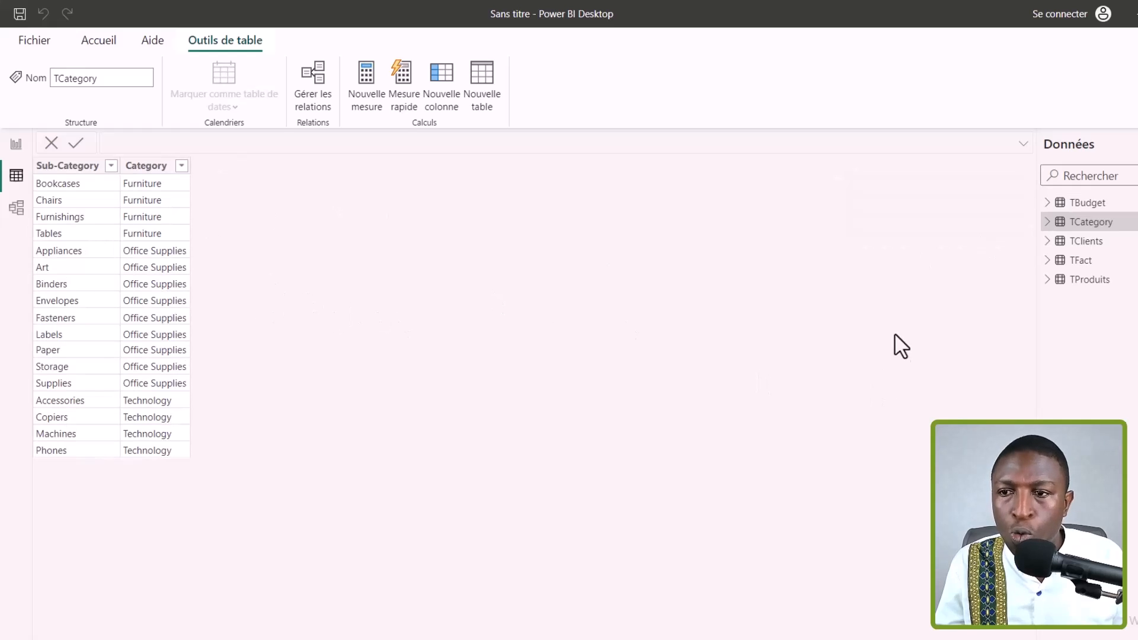
Inspect the loaded records of the TClients, TFact and TProduits tables.
click(1082, 243)
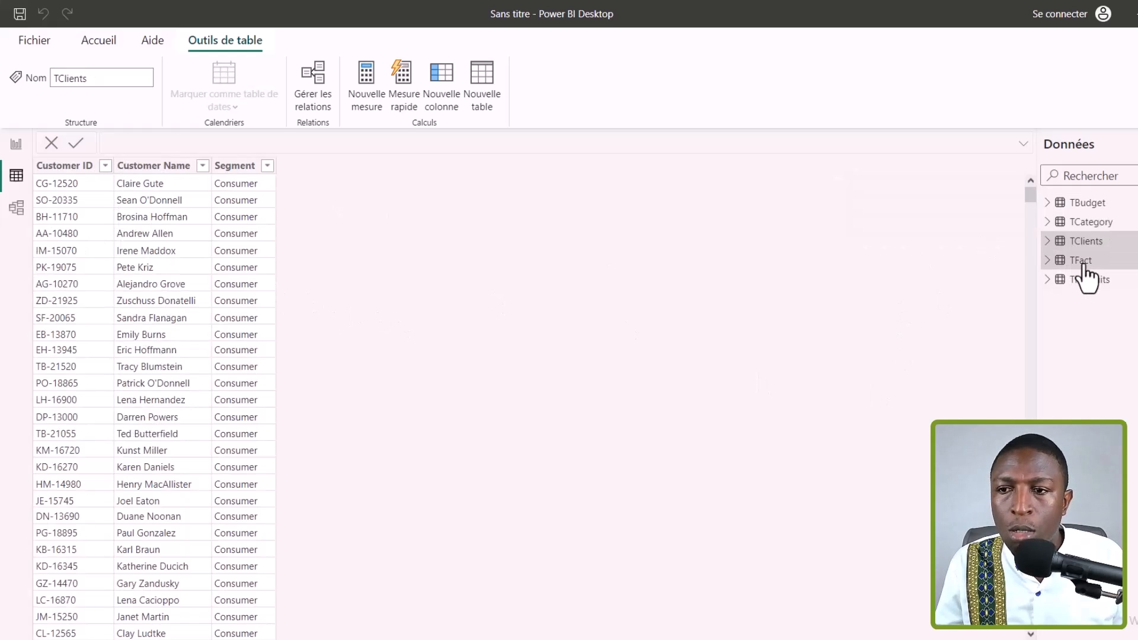
click(1084, 263)
click(1104, 282)
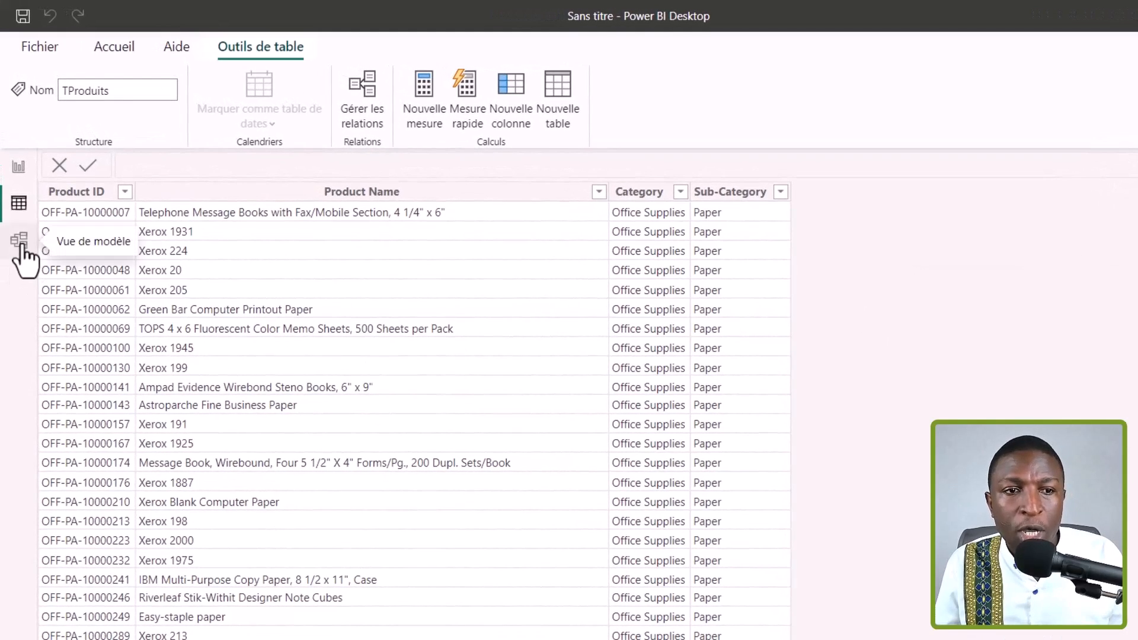
Show the data model diagram and collapse the Propriétés and Données panes to free up space.
click(23, 243)
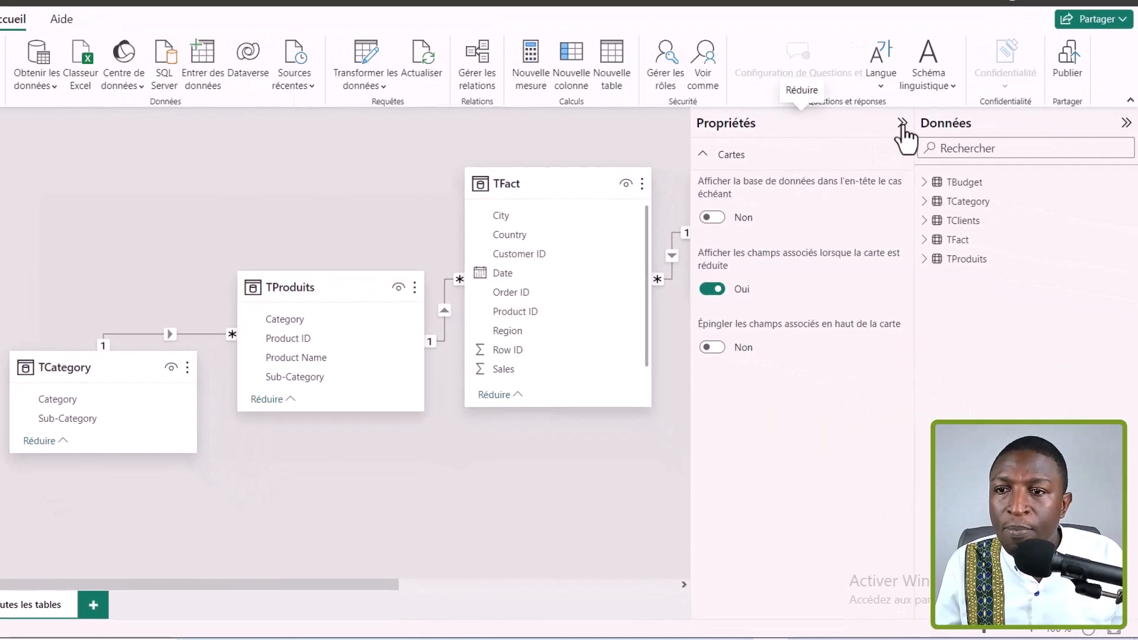
click(906, 124)
click(1125, 122)
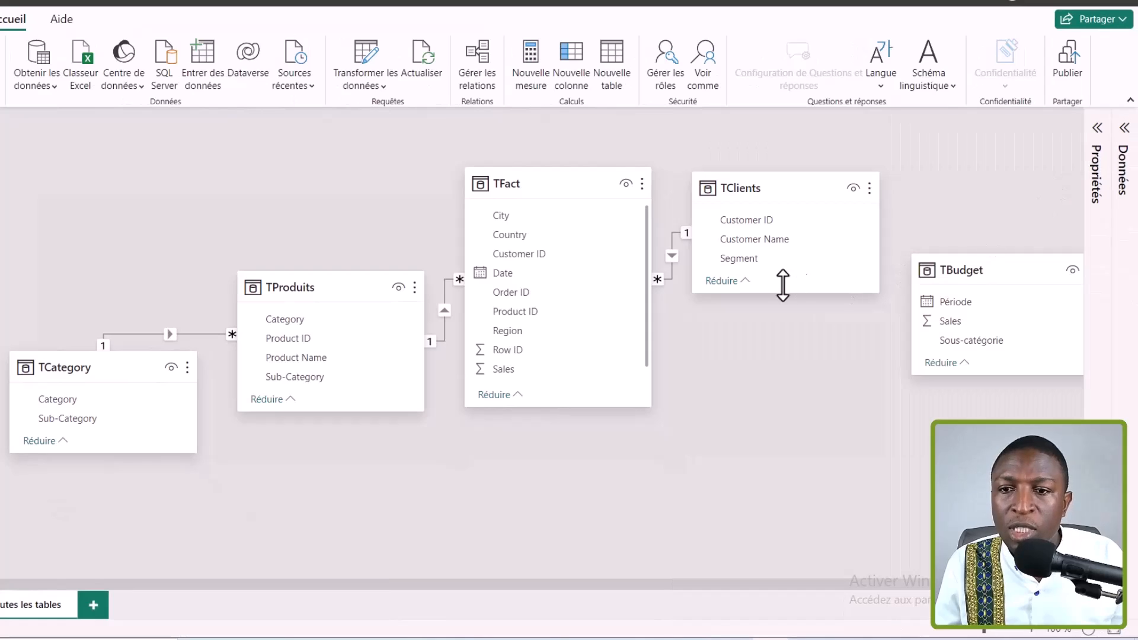
Arrange TCategory, TProduits, TFact and TClients in one row, spaced so the relationships between them can be checked.
drag(330, 280, 312, 175)
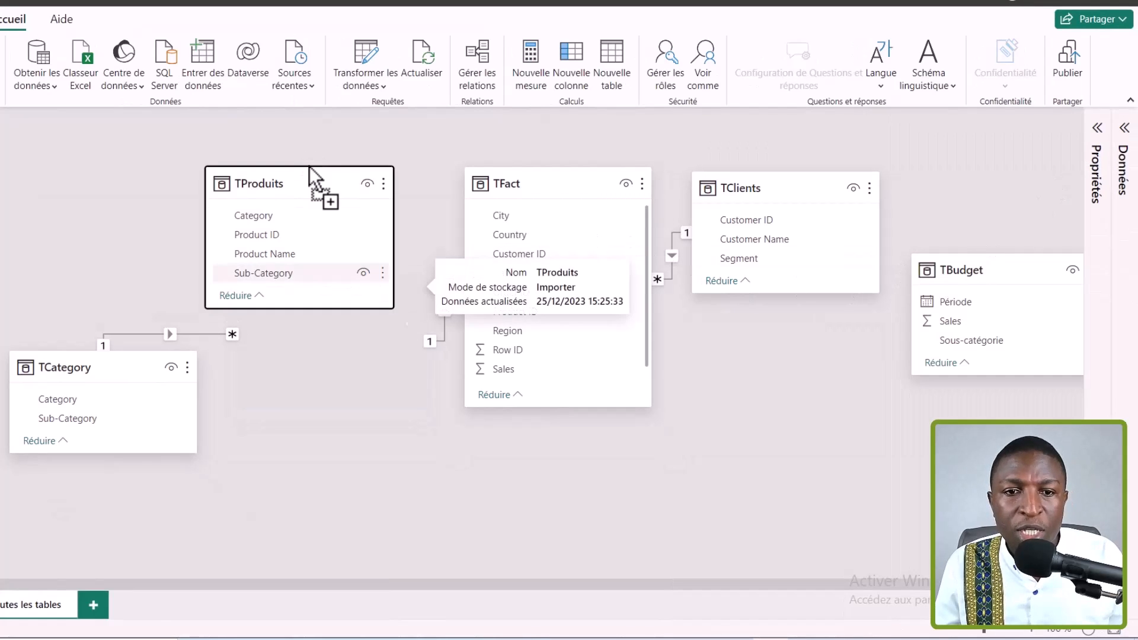
drag(95, 367, 3, 184)
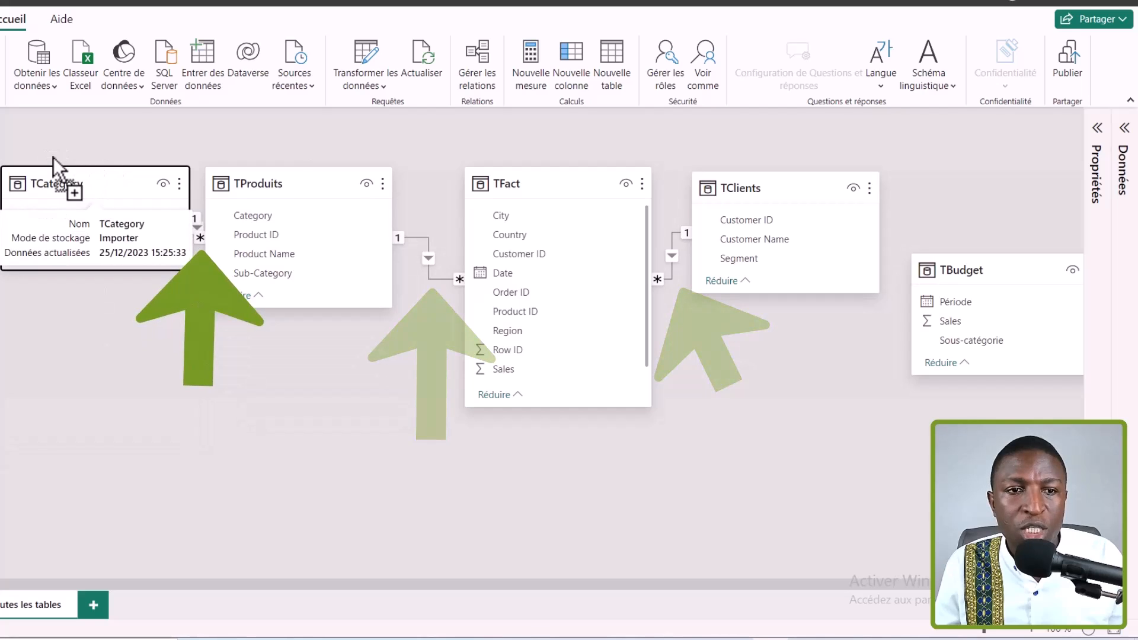
drag(318, 188, 350, 142)
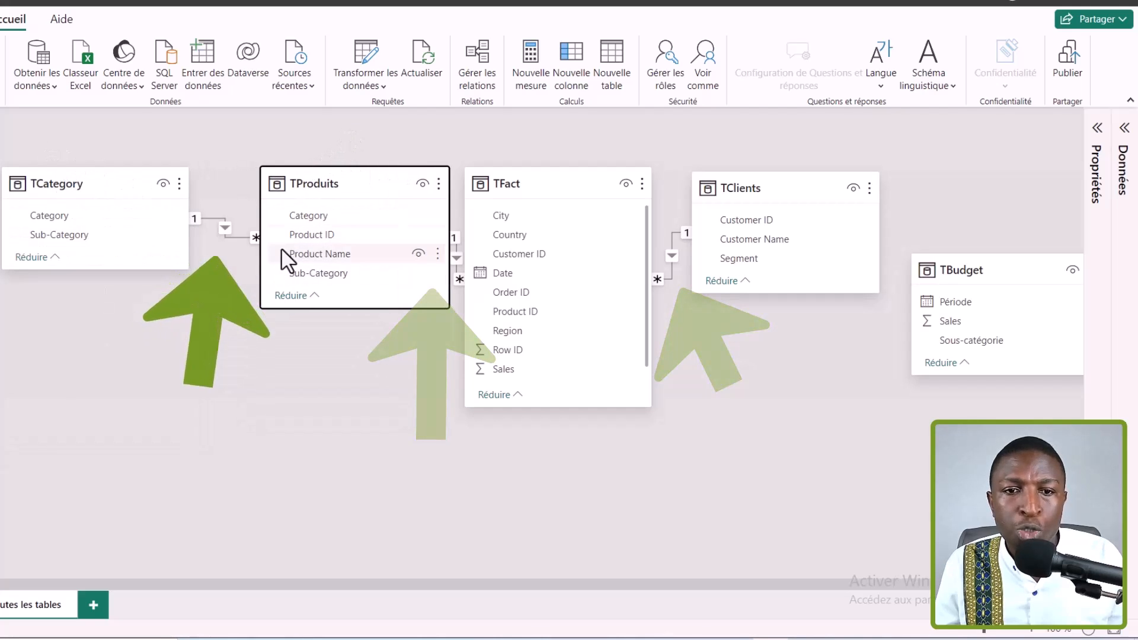
click(244, 238)
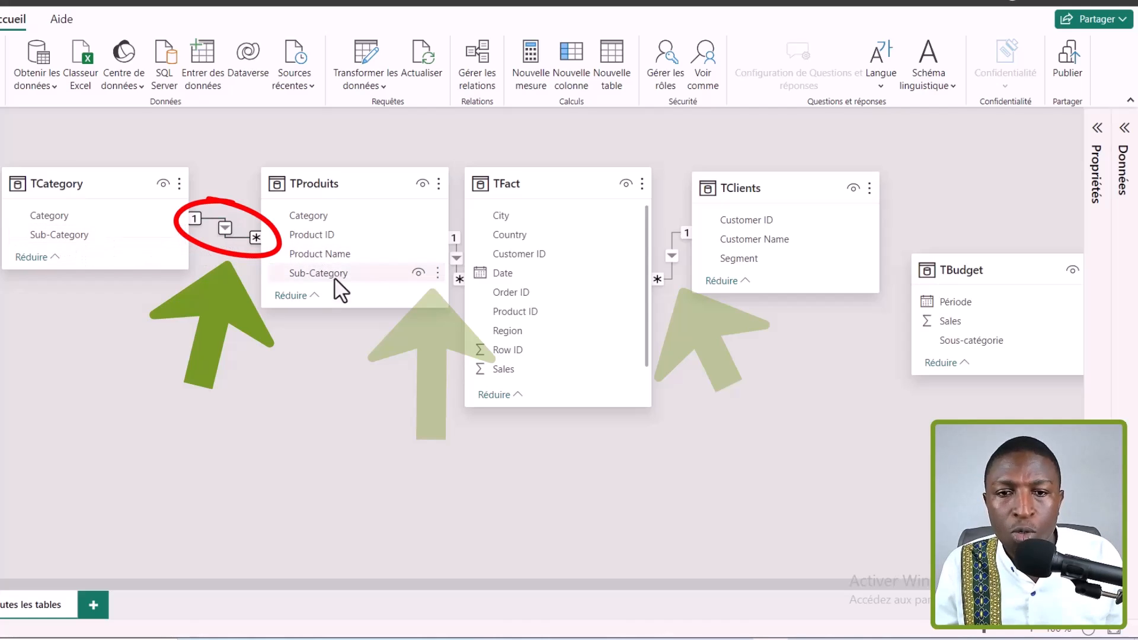
drag(571, 188, 592, 152)
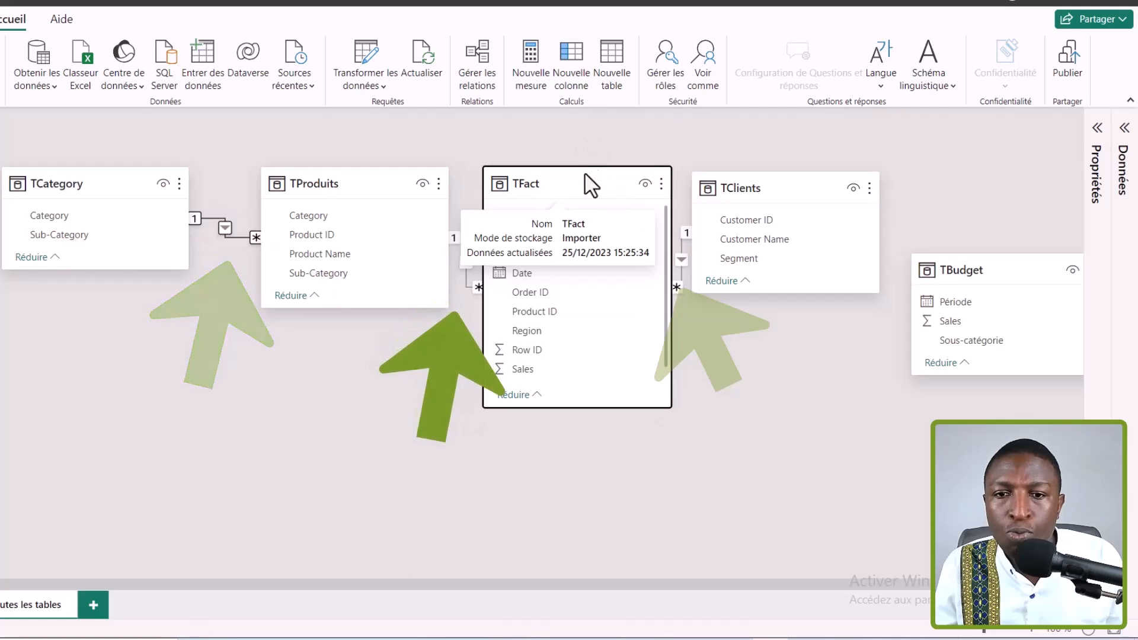
click(465, 274)
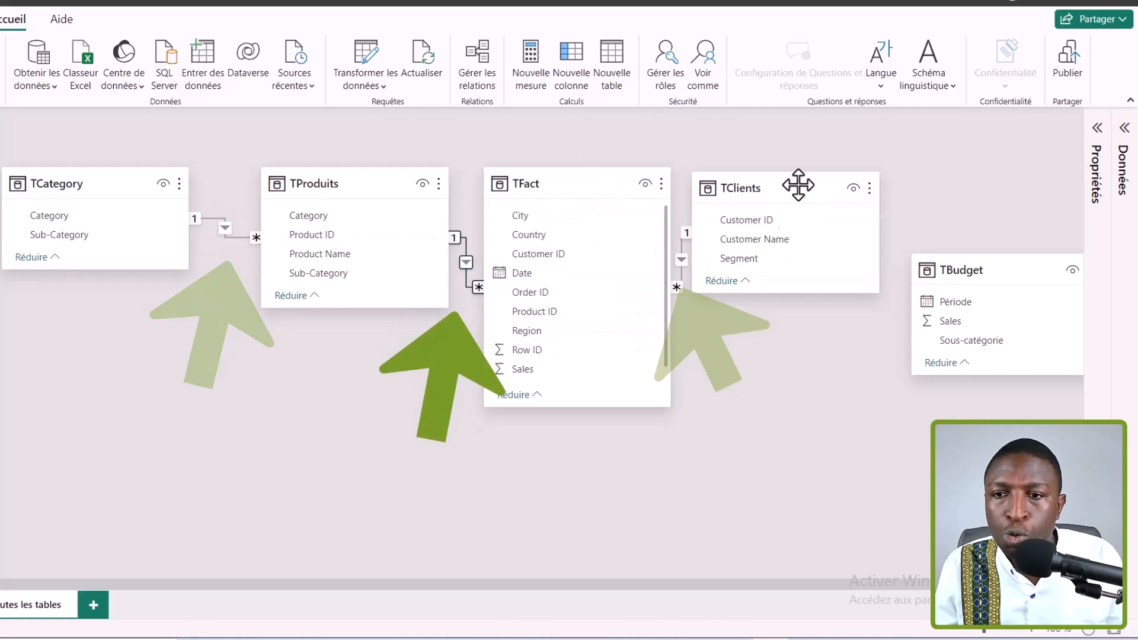
drag(797, 185, 882, 180)
Place the TBudget table below TClients and make its card taller.
drag(1021, 264, 864, 408)
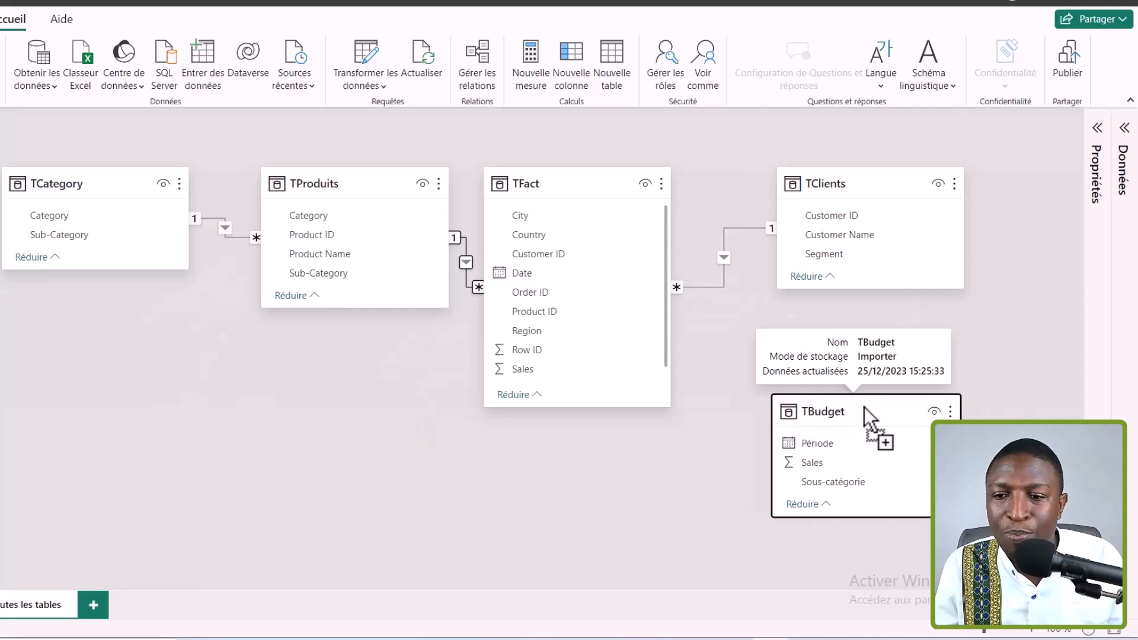
drag(864, 407, 863, 395)
drag(881, 526, 881, 561)
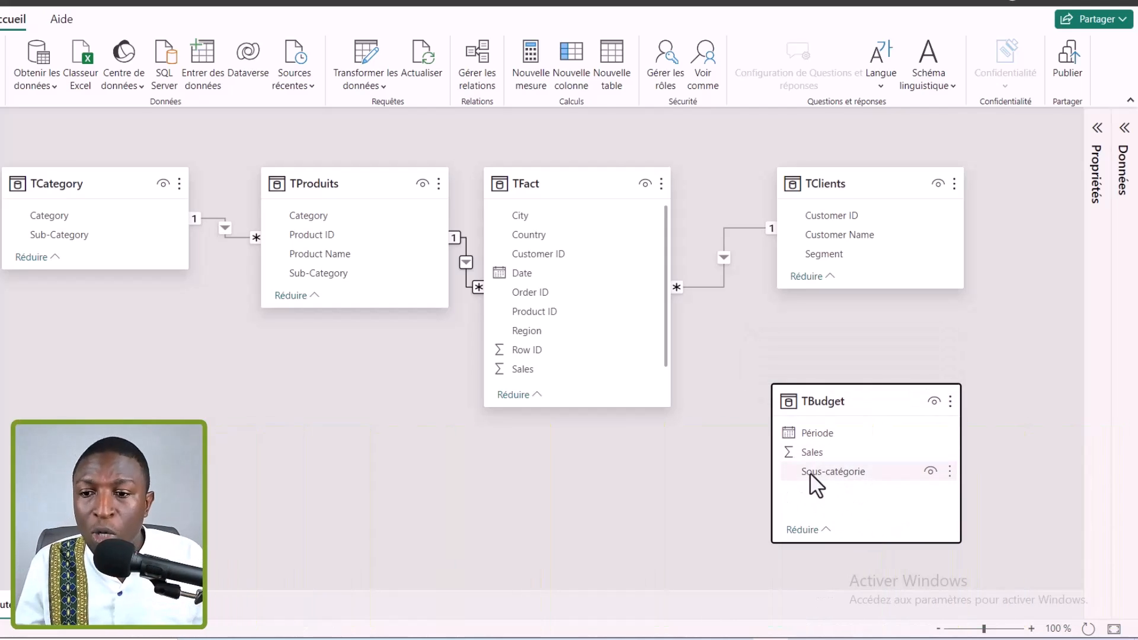
Relate Sous-catégorie in TBudget to Sub-Category in TCategory, and place TBudget below TCategory.
click(842, 474)
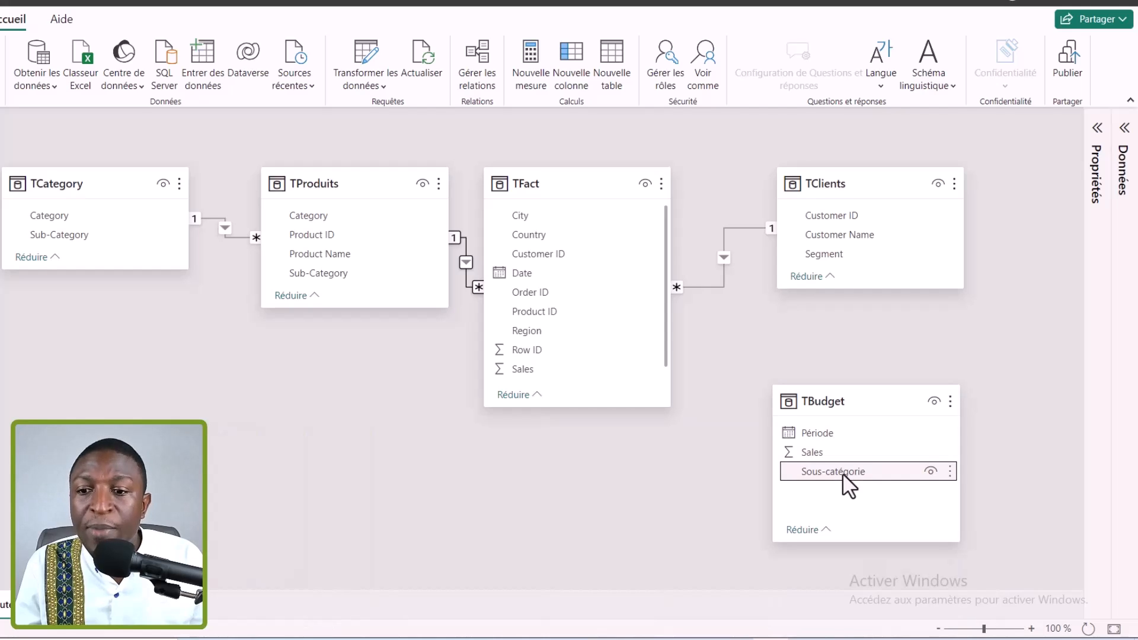
drag(848, 485, 59, 237)
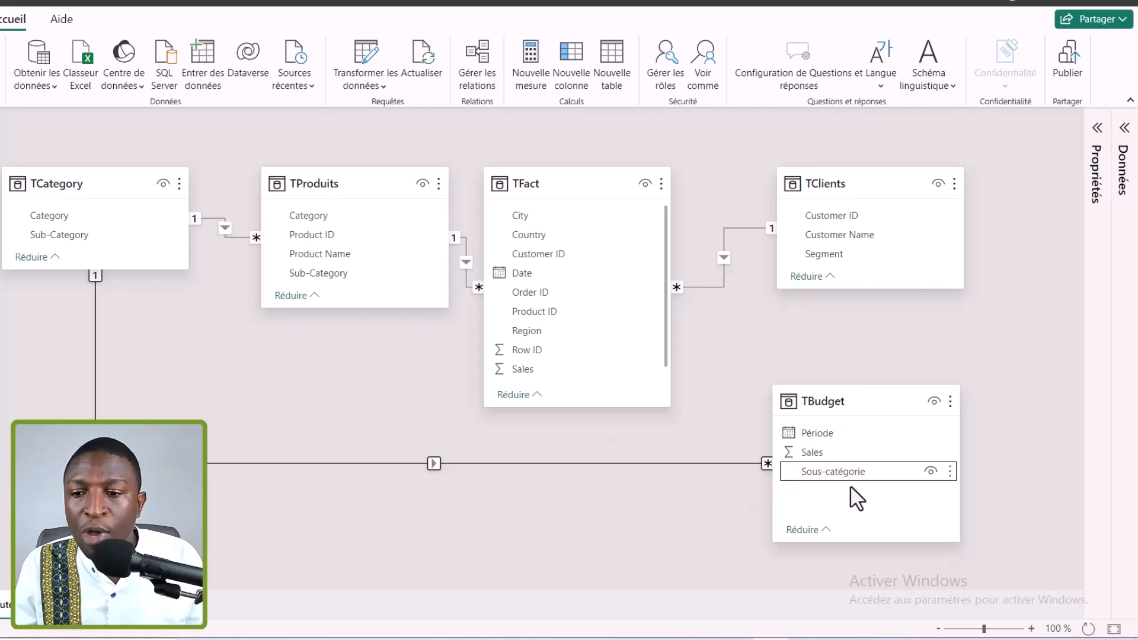
mouse_move(856, 407)
mouse_down()
mouse_move(293, 425)
mouse_move(215, 415)
mouse_up()
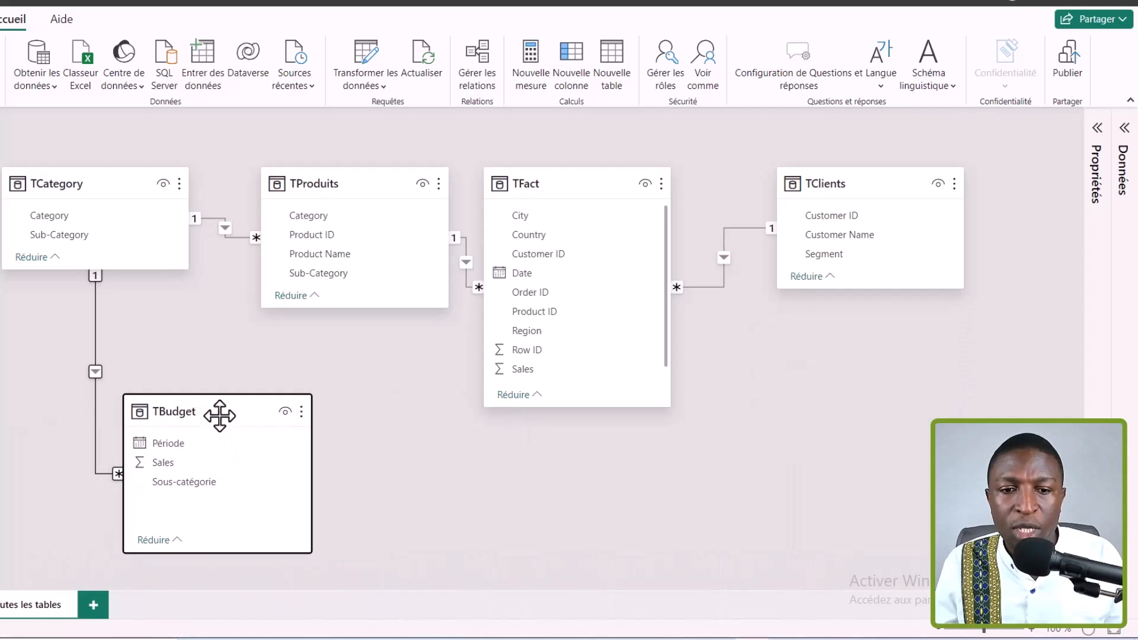
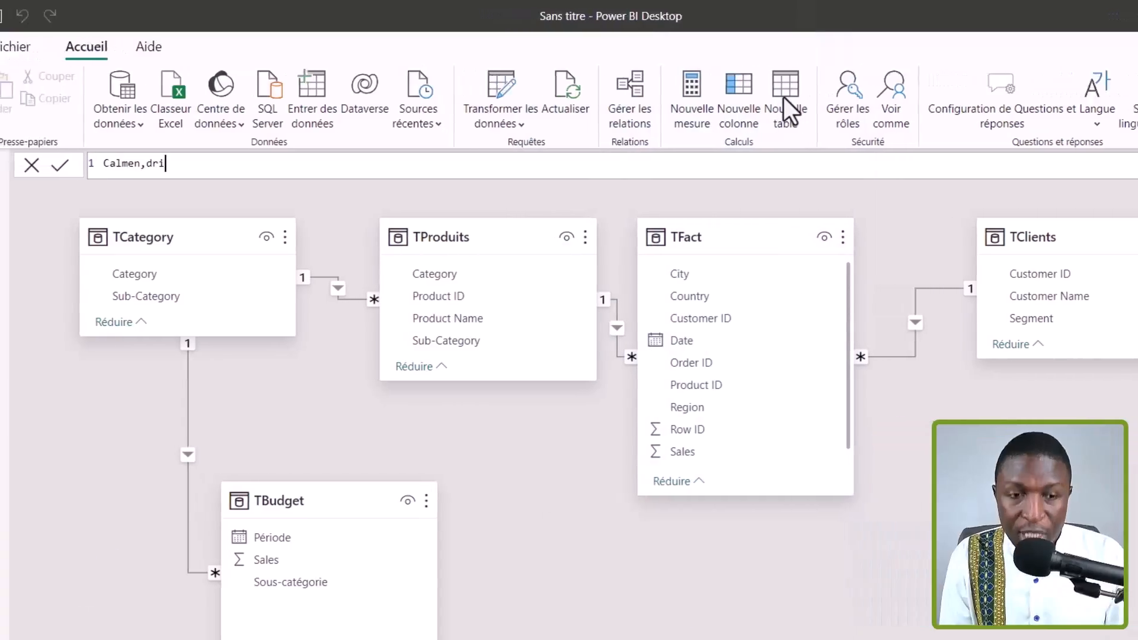
Define a new calculated table named Calendrier that uses the CALENDAR function.
text(endrier =)
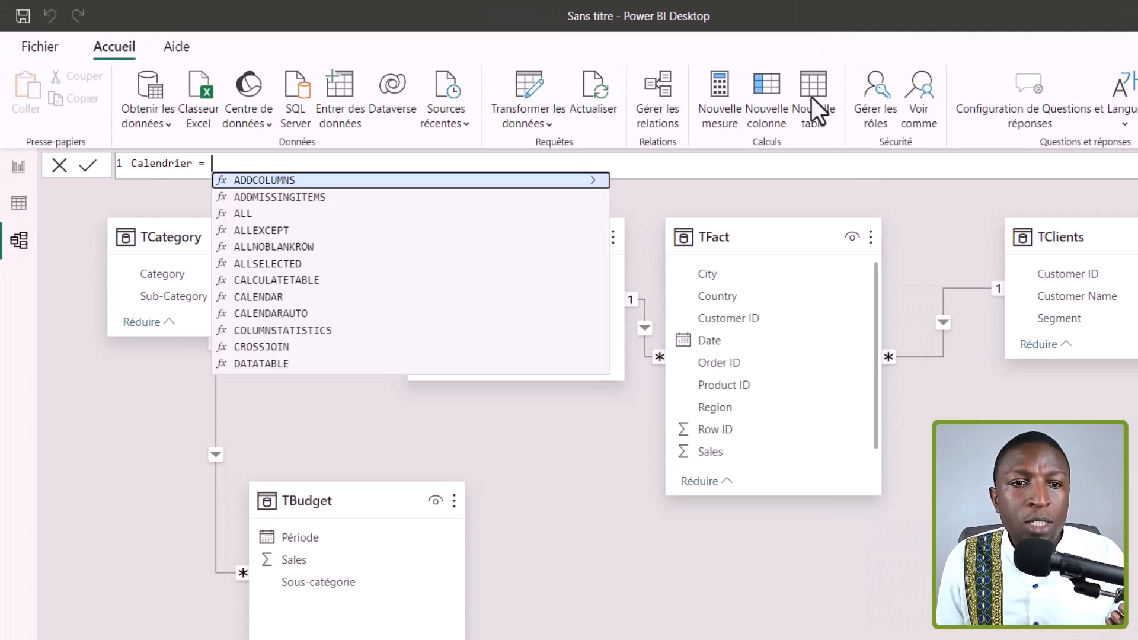
text( ca)
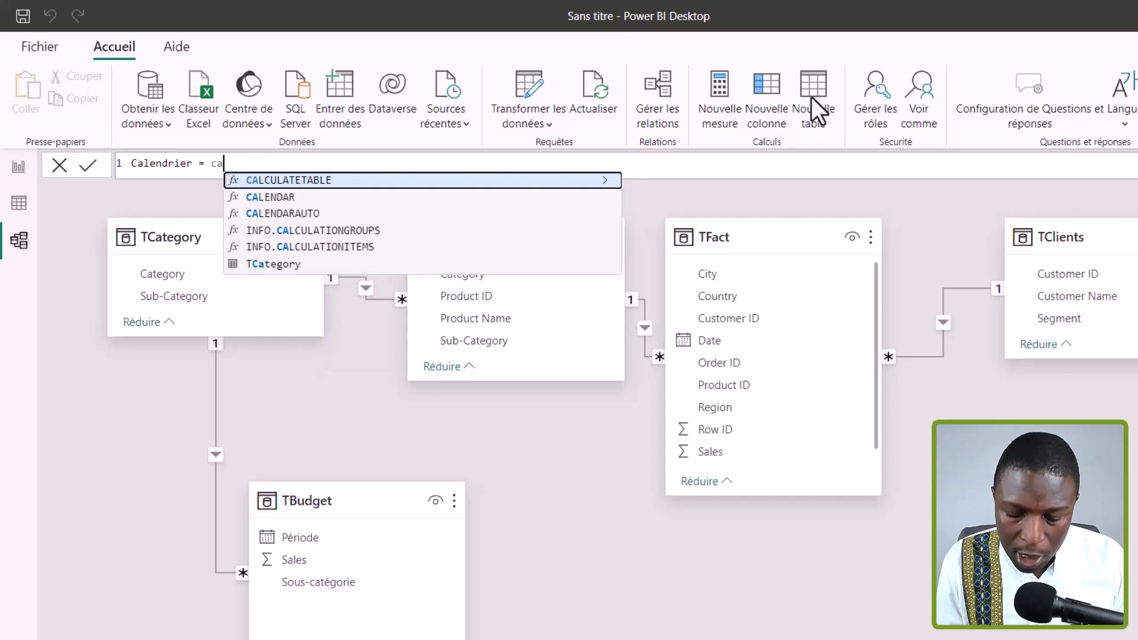
text(lend)
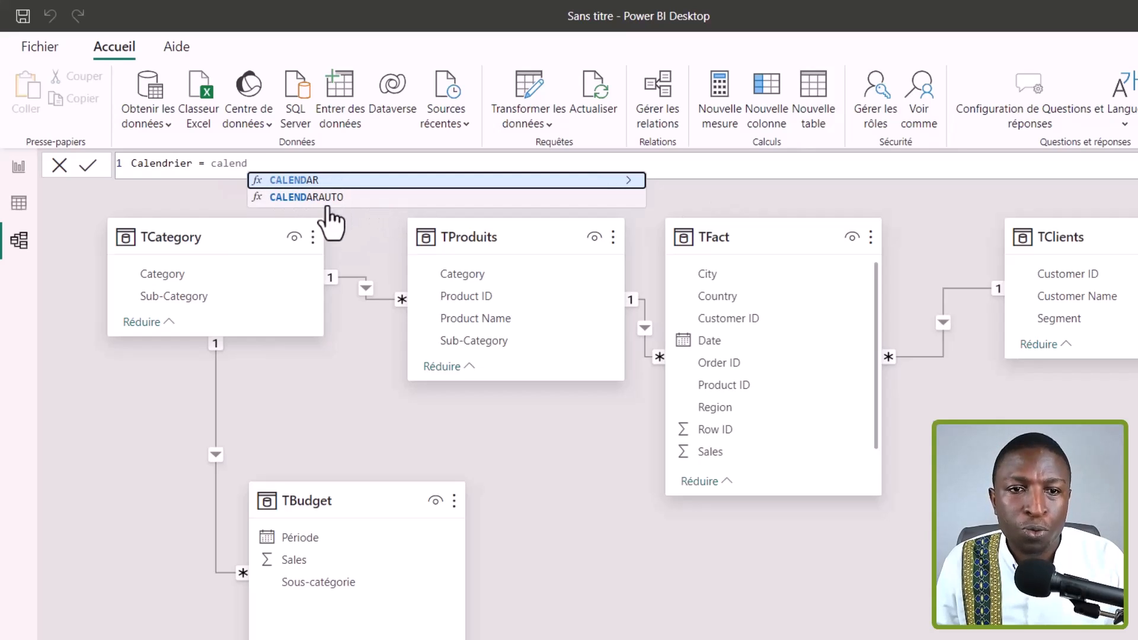
click(306, 185)
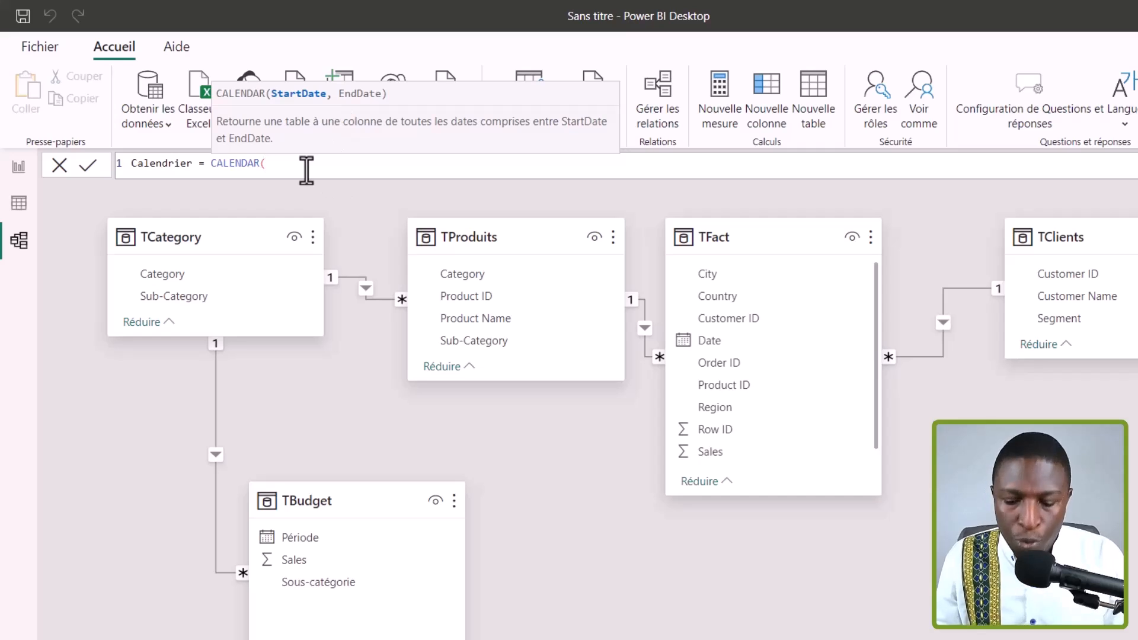
Set the start date of the CALENDAR function to the minimum of TFact[Date].
text(min)
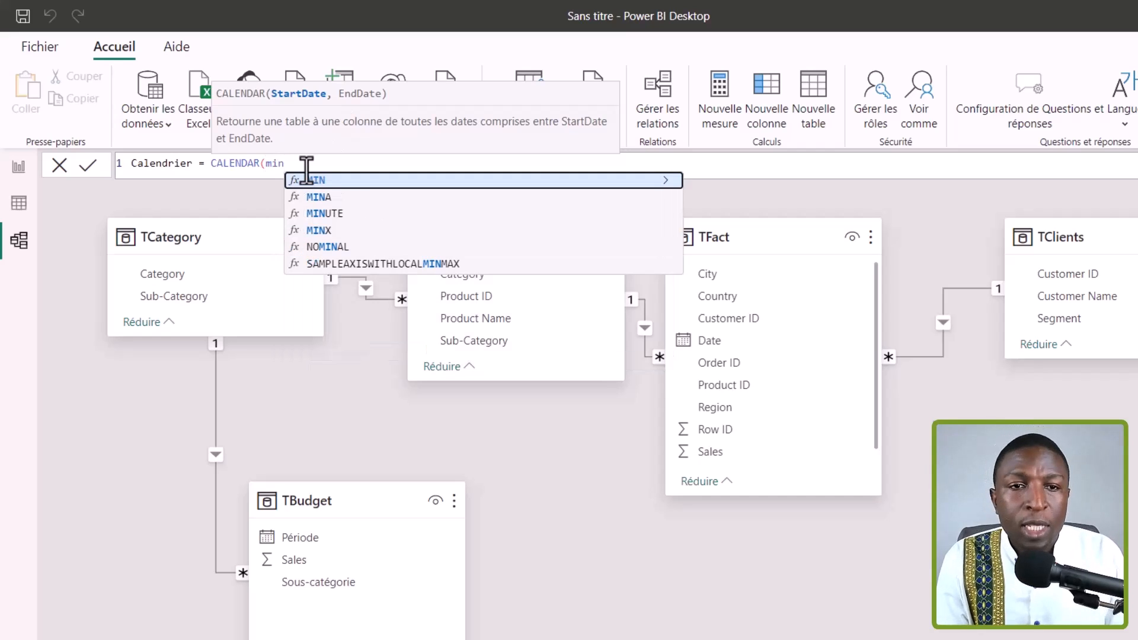
text(()
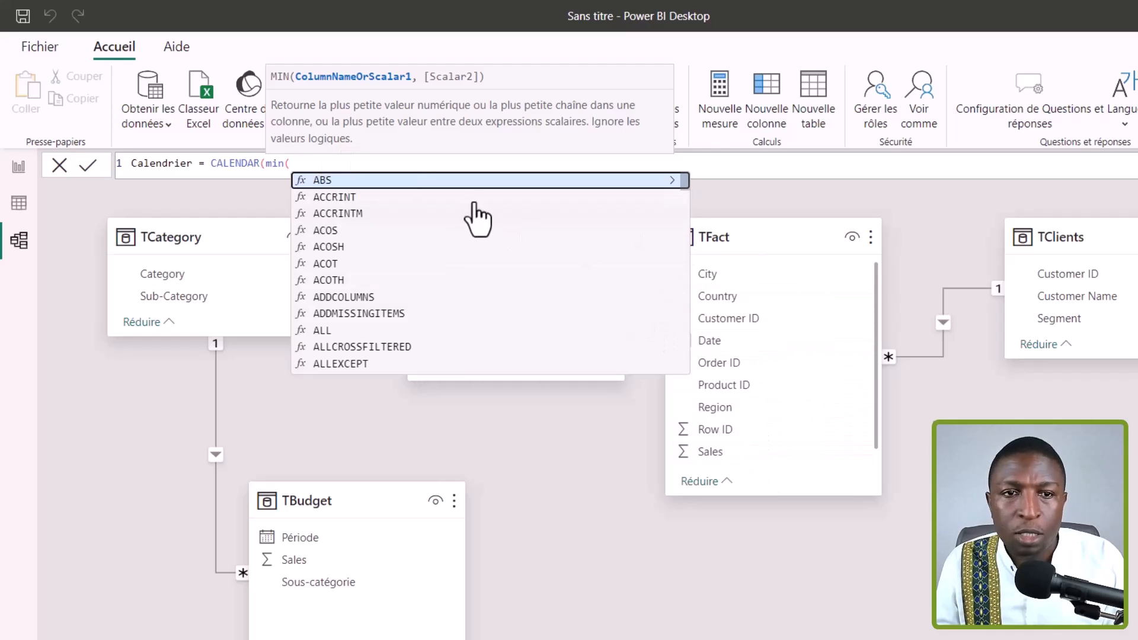
text(tfa)
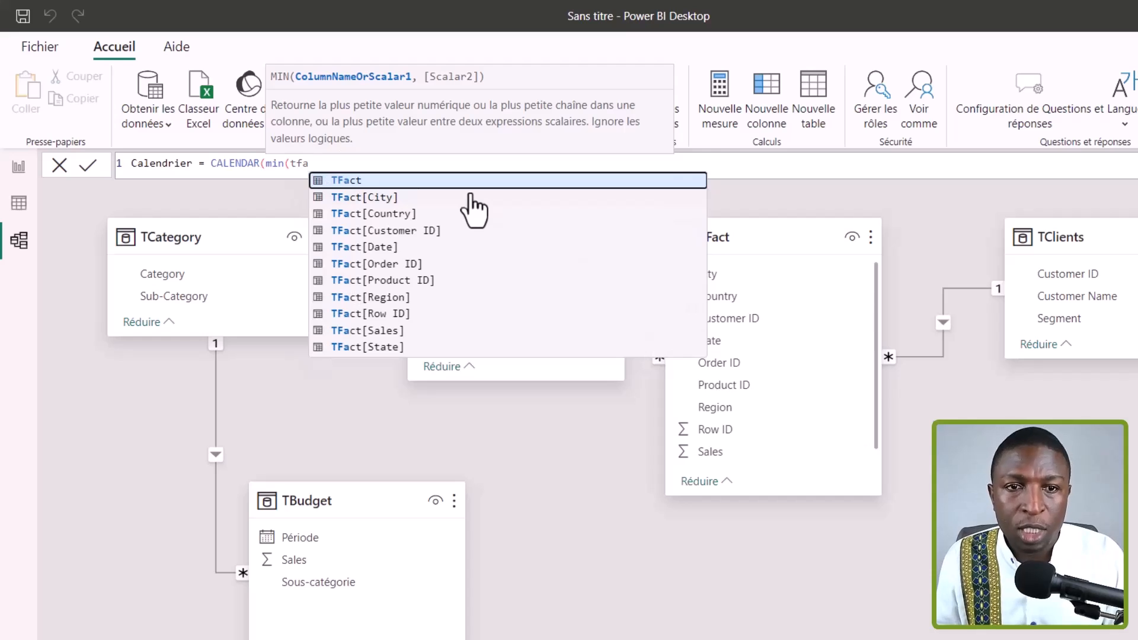
key(Down)
key(Down)
key(Down)
key(Down)
key(Tab)
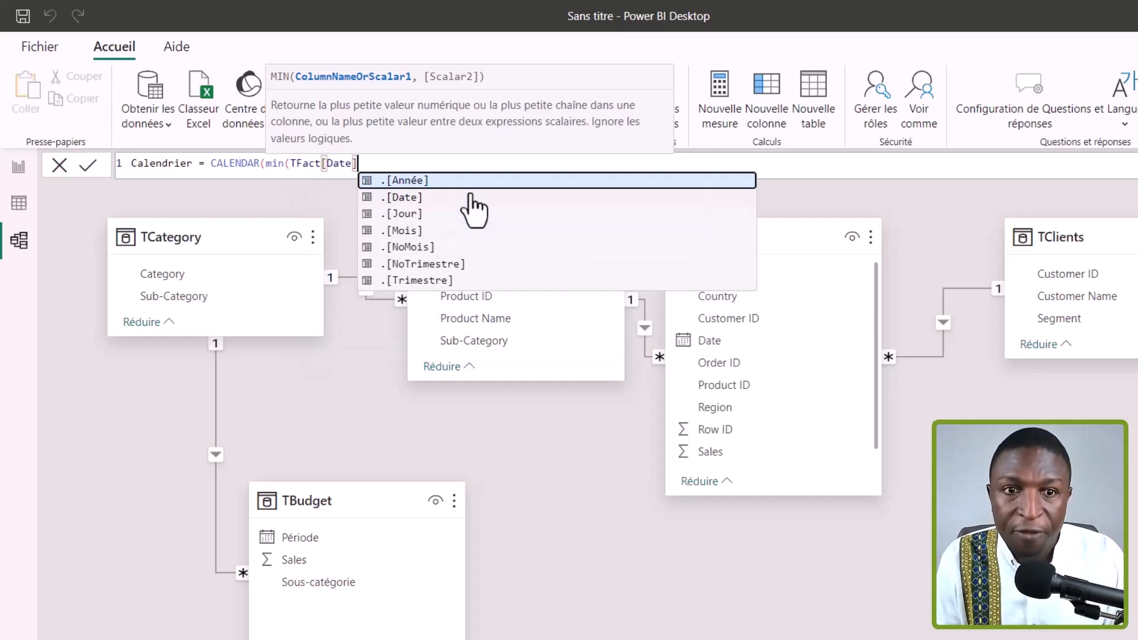
Complete the Calendrier formula with MAX(TFact[Date]) as the end date, create the table and place it below TClients.
text(),max)
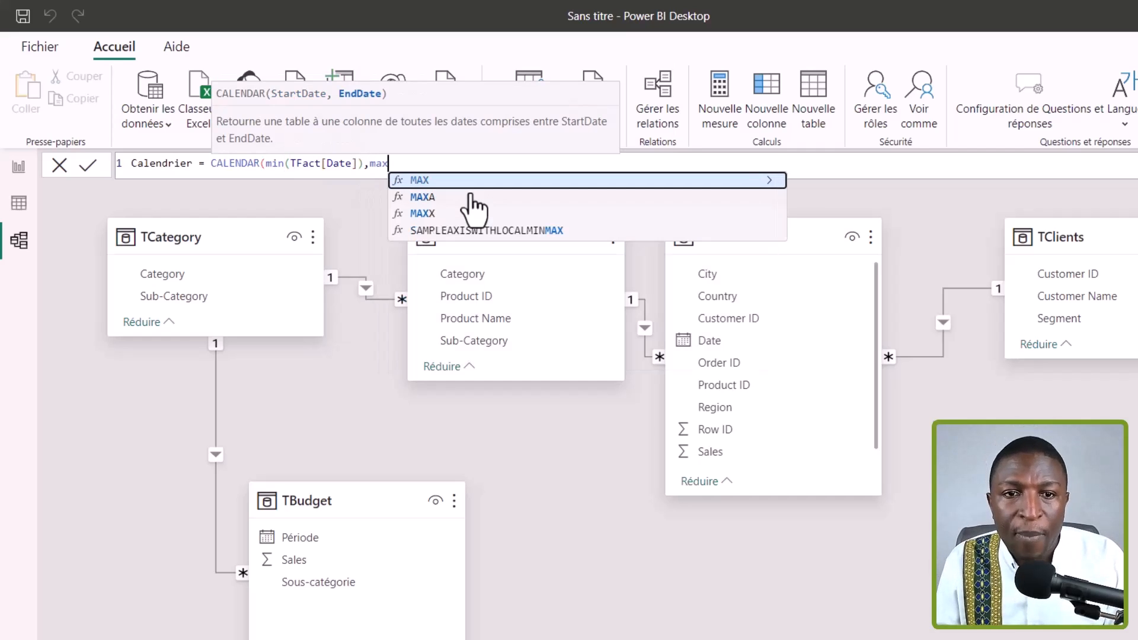
key(Tab)
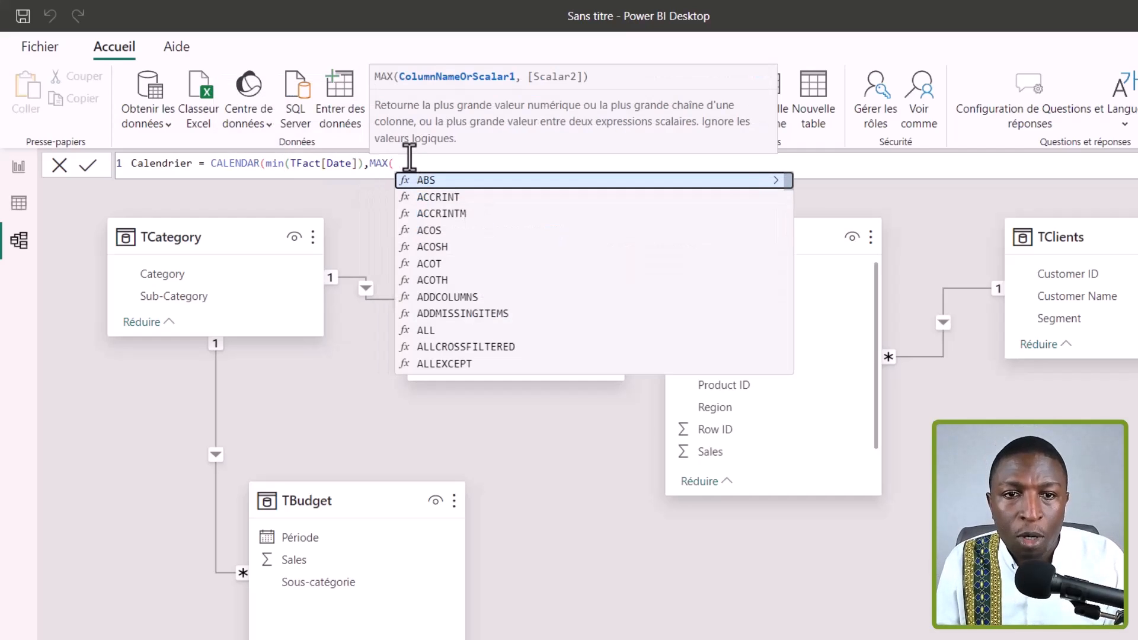
text(tfac)
key(Down)
key(Down)
key(Down)
key(Down)
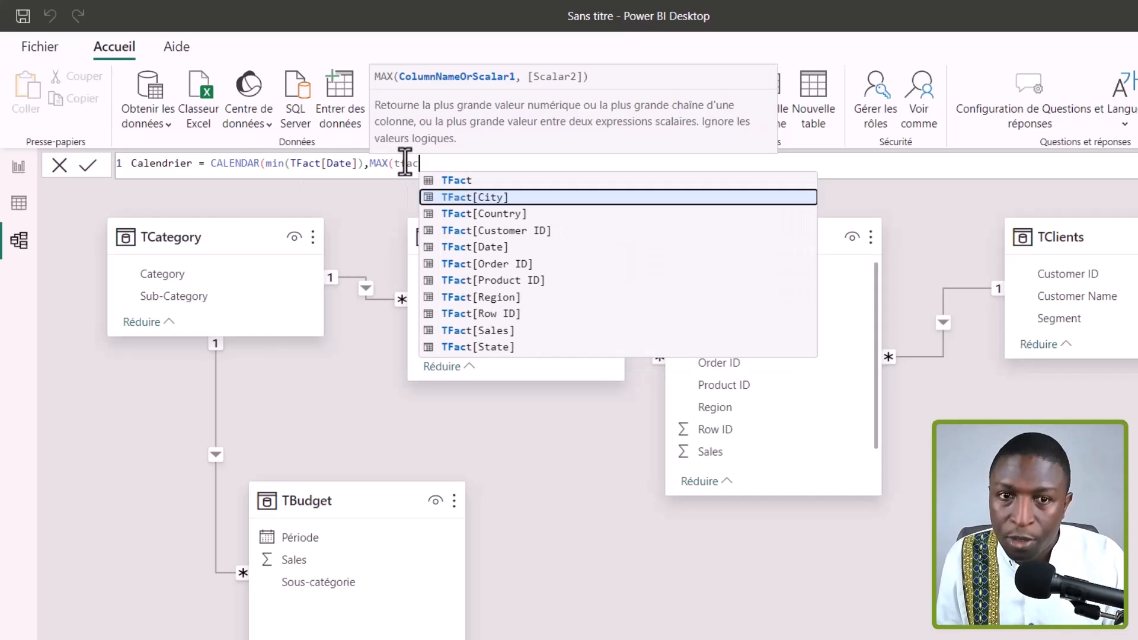
key(Tab)
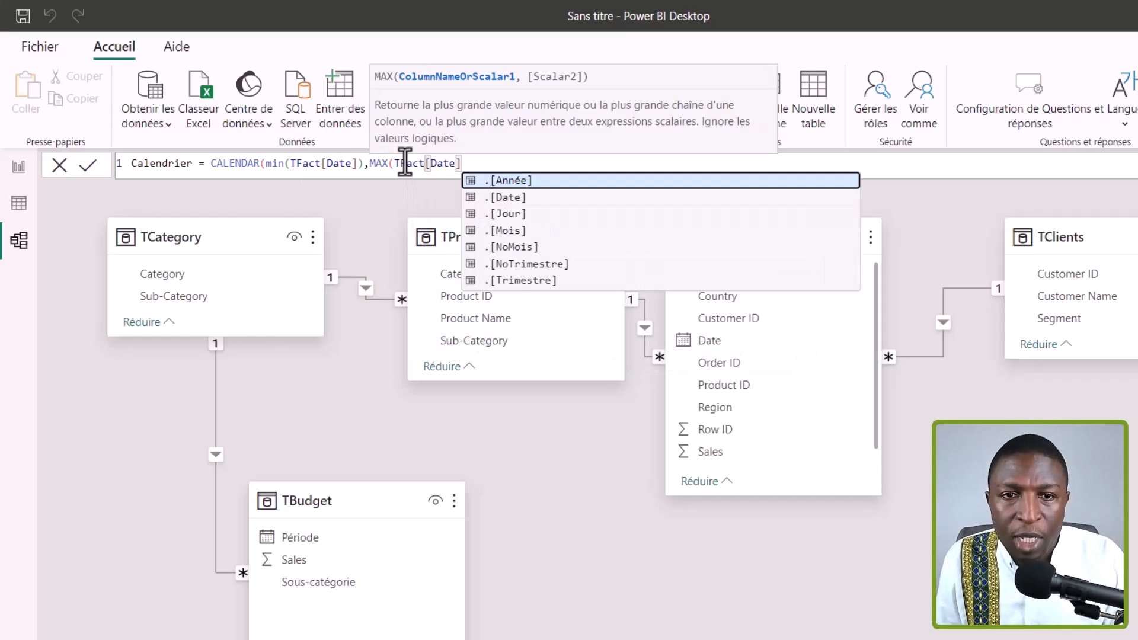
text()))
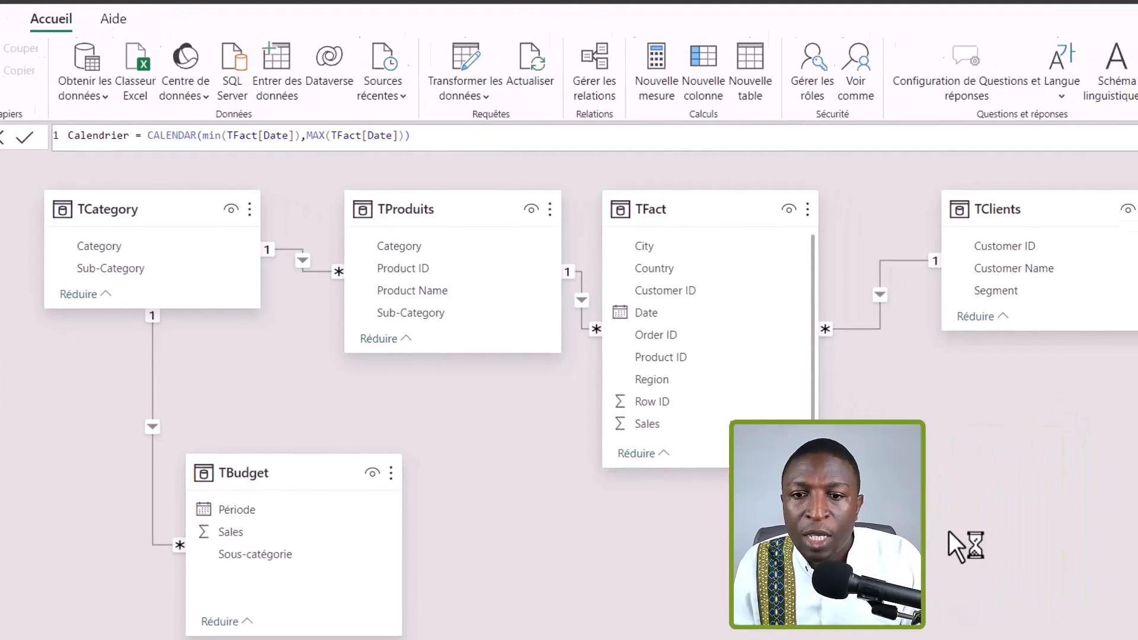
key(Return)
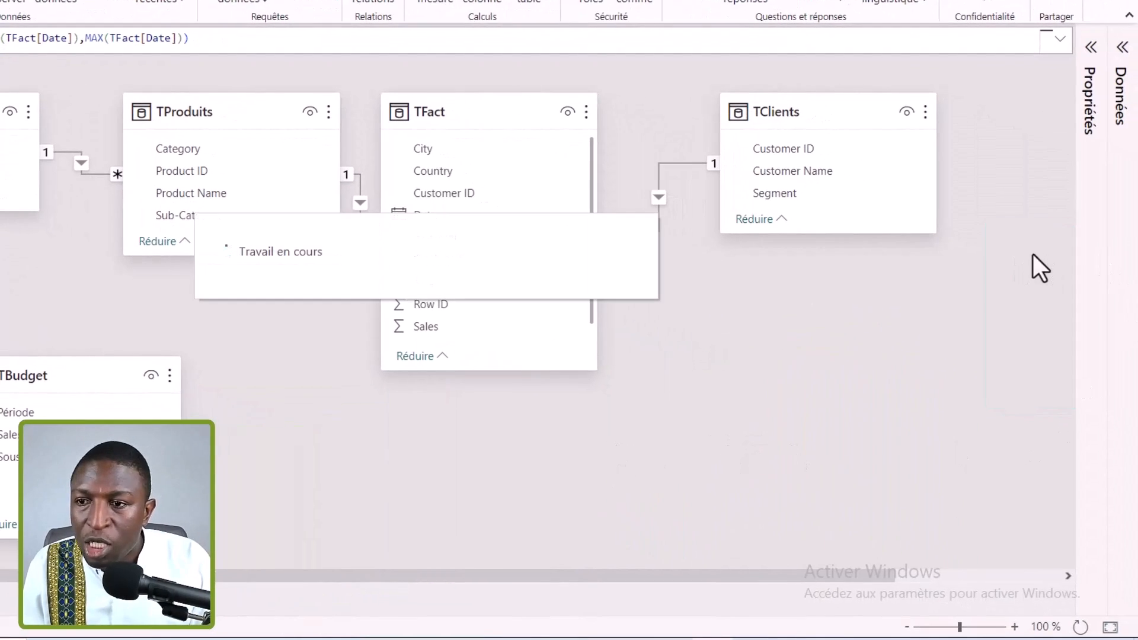
drag(1029, 243, 719, 308)
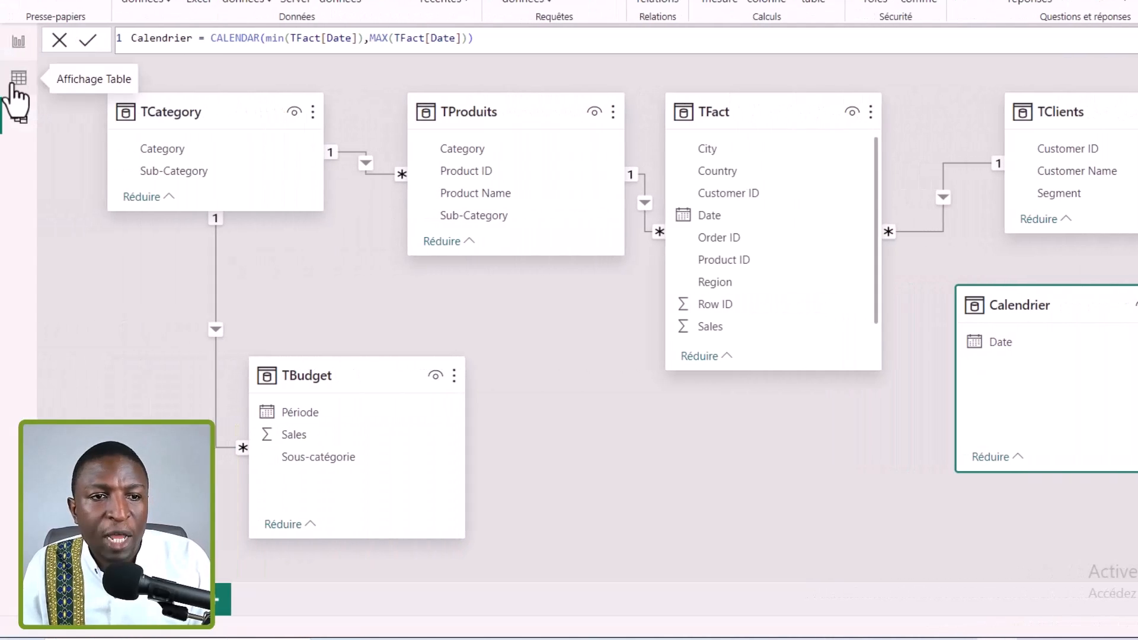
Compare the date columns of the Calendrier, TBudget and TFact tables in table view.
click(17, 95)
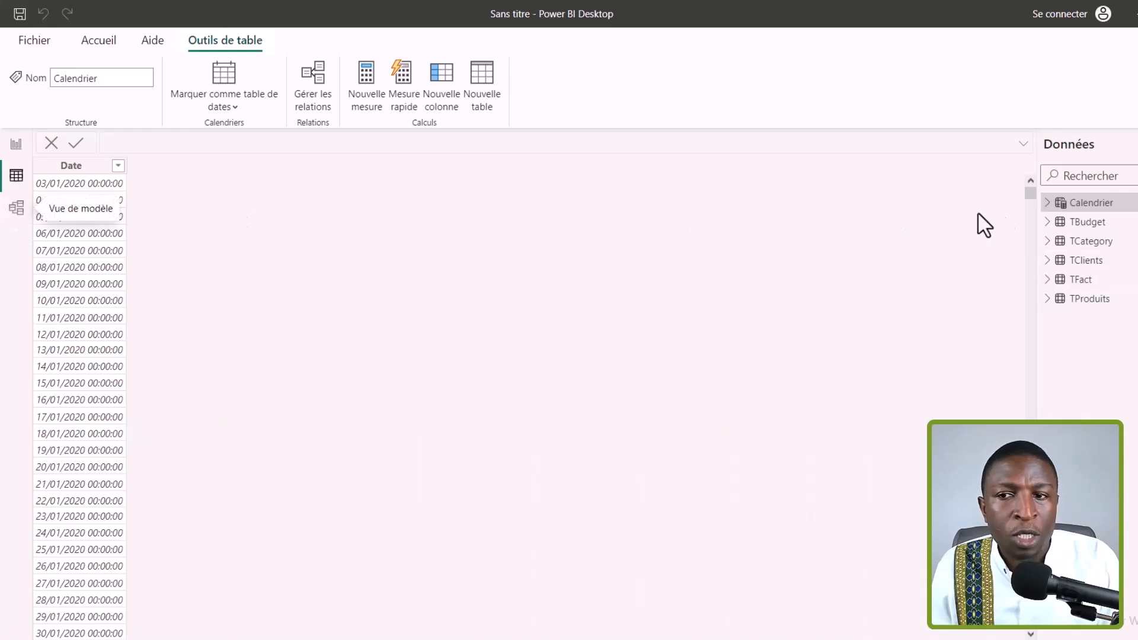
click(1089, 223)
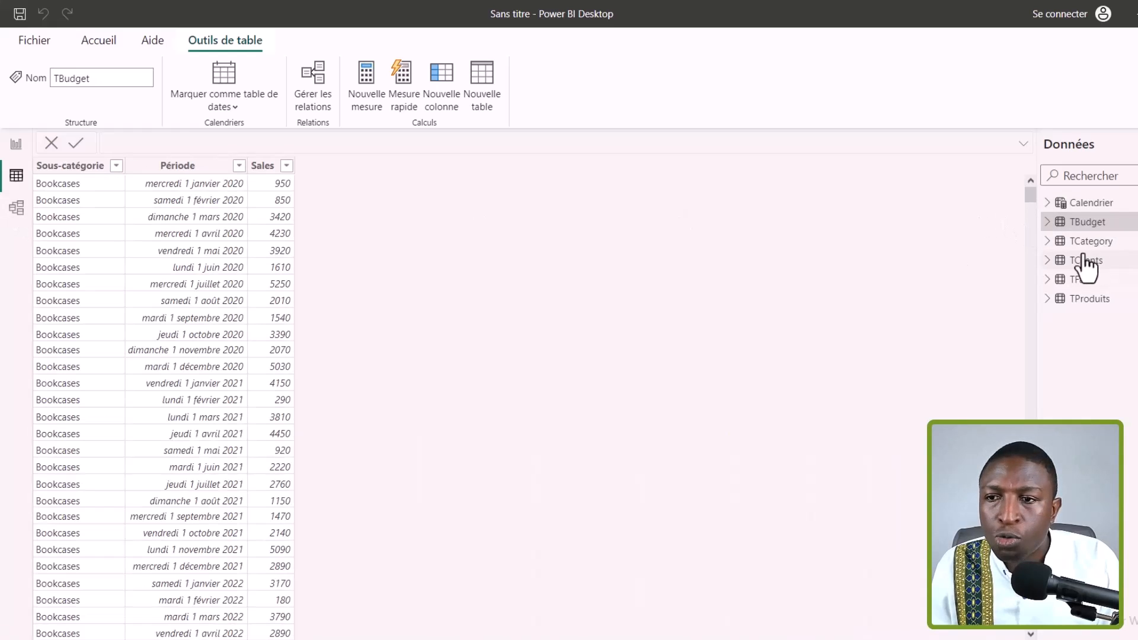
click(172, 167)
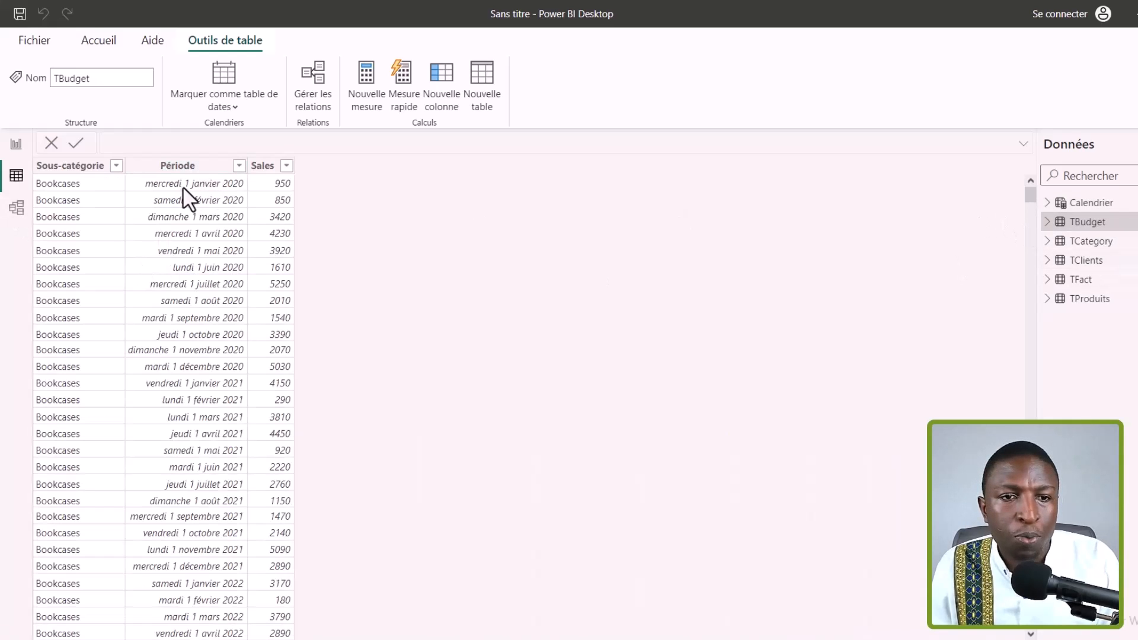
click(1104, 282)
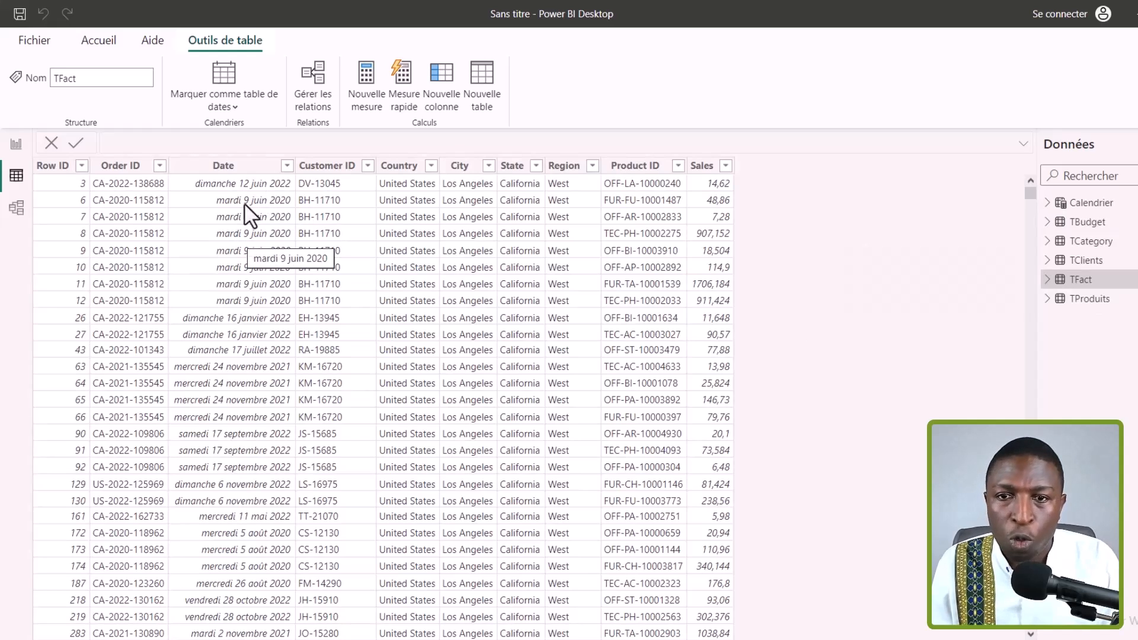
In the Calendrier table formula, wrap the start date as DATE(YEAR(MIN(TFact[Date])), leaving the month and day arguments open.
click(284, 170)
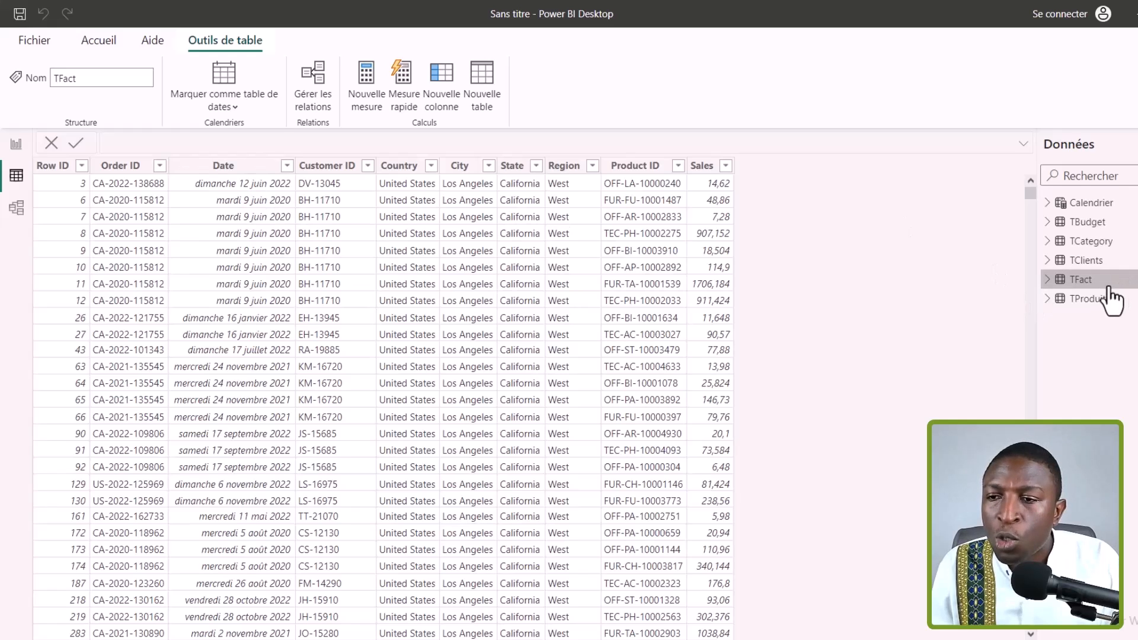
click(1095, 203)
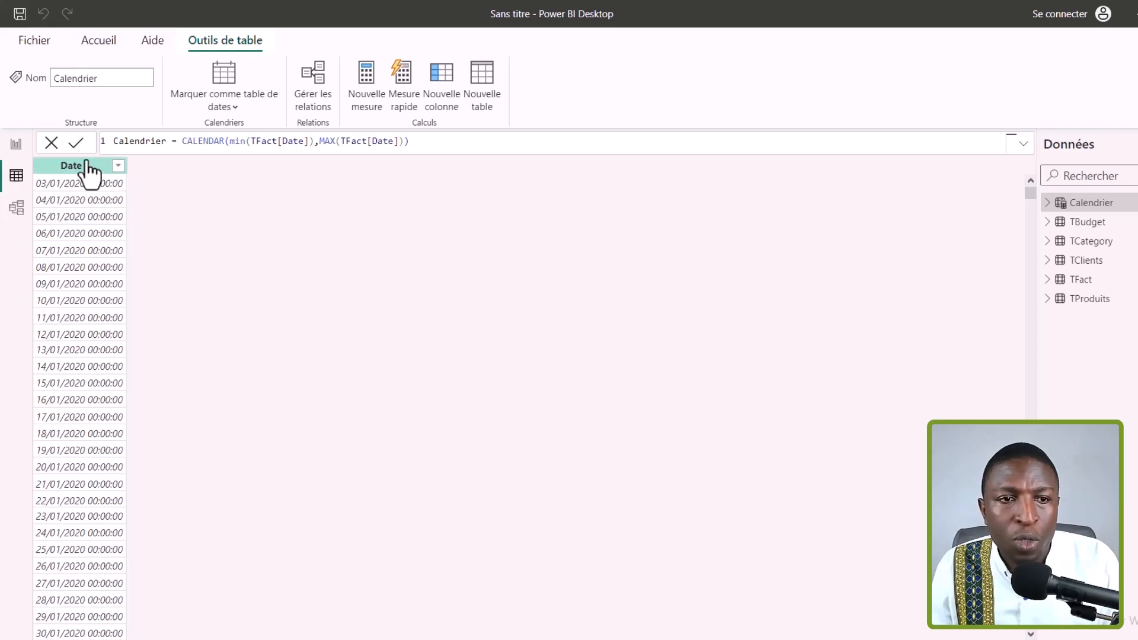
click(232, 145)
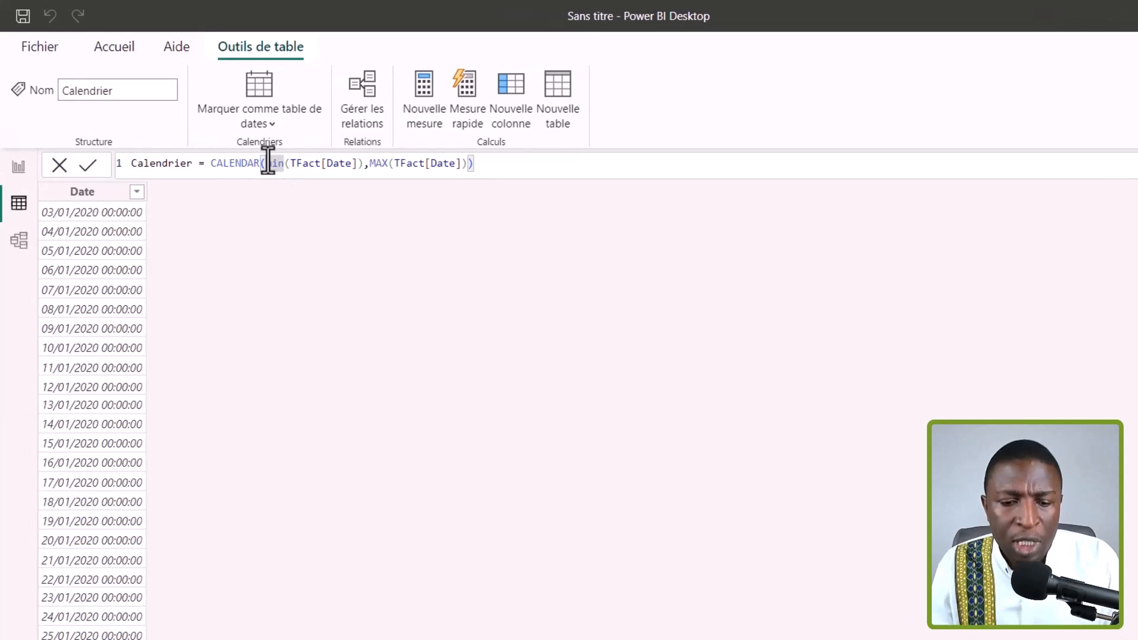
text(date)
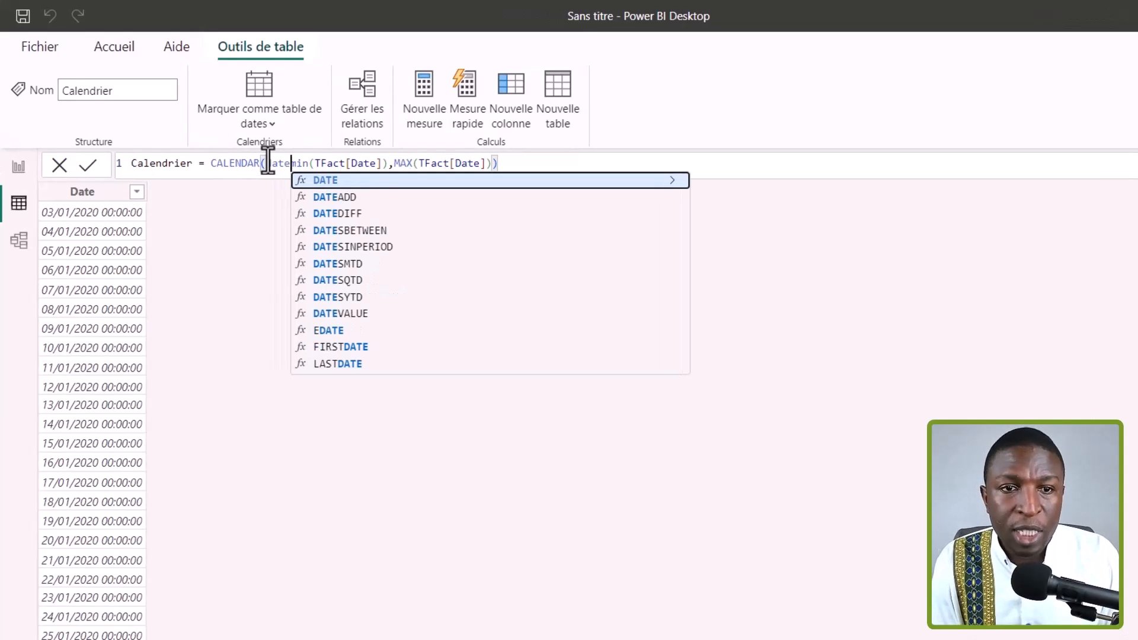
text(()
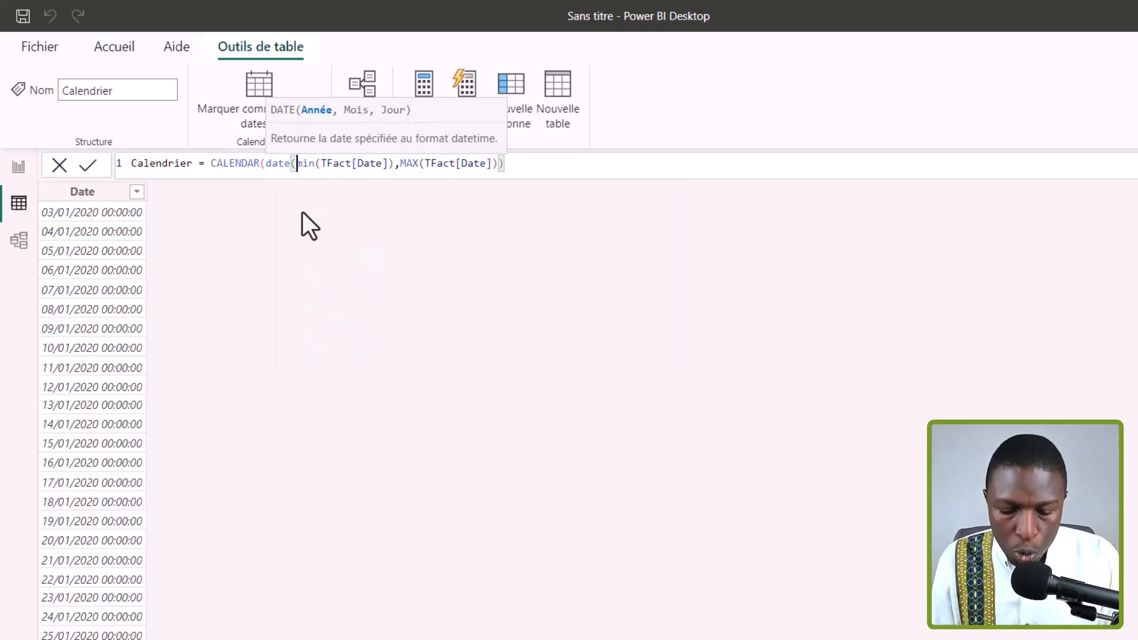
text(year)
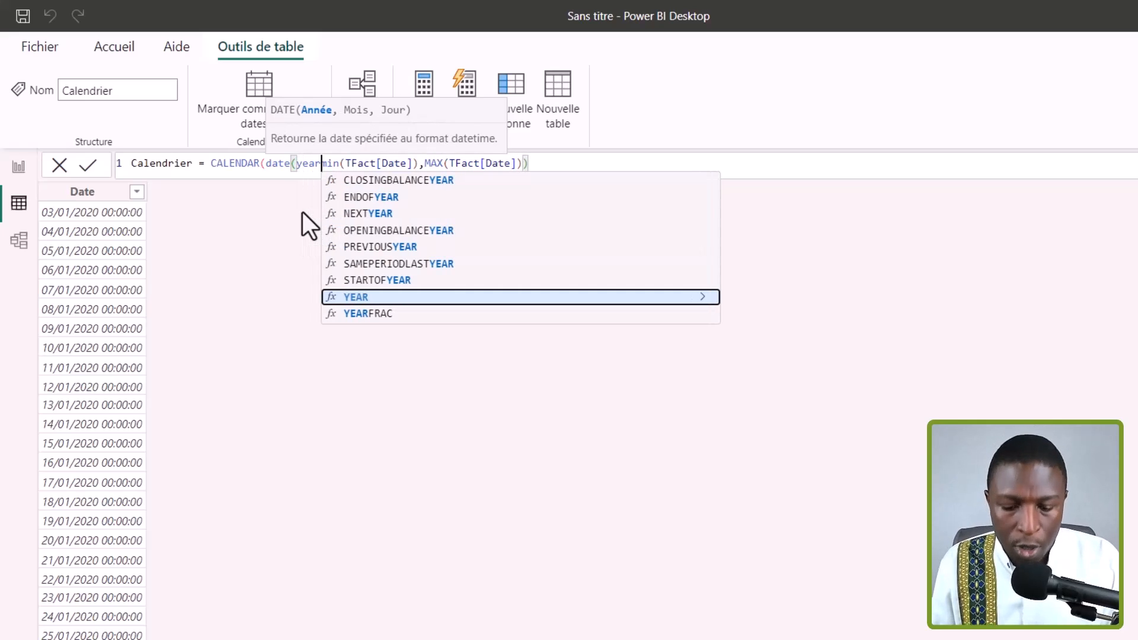
text(()
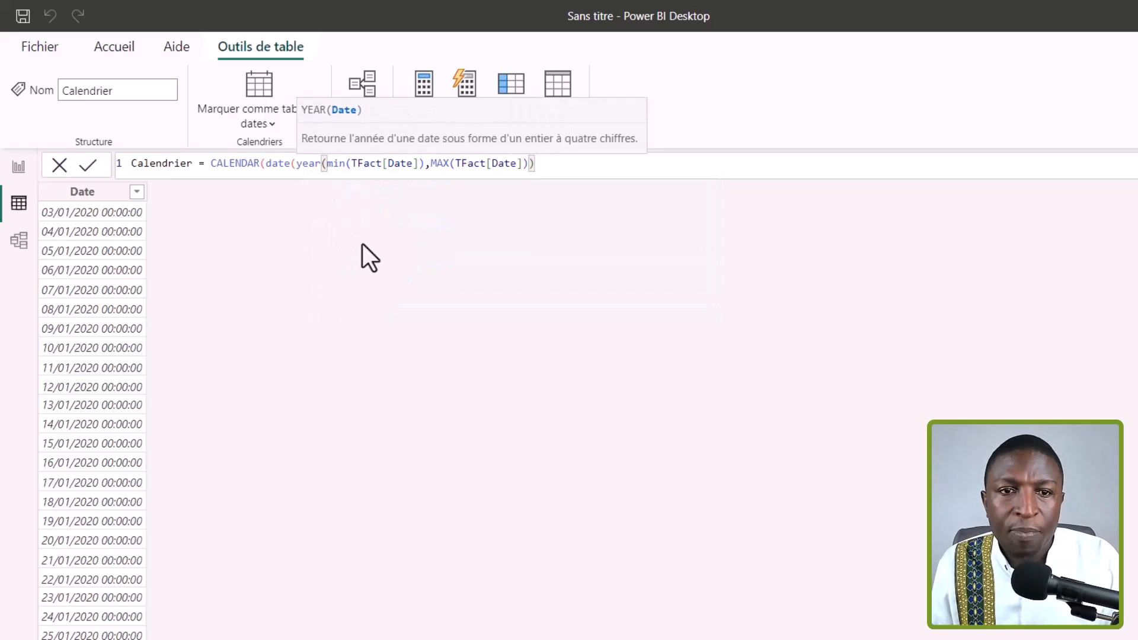
click(422, 171)
text(),)
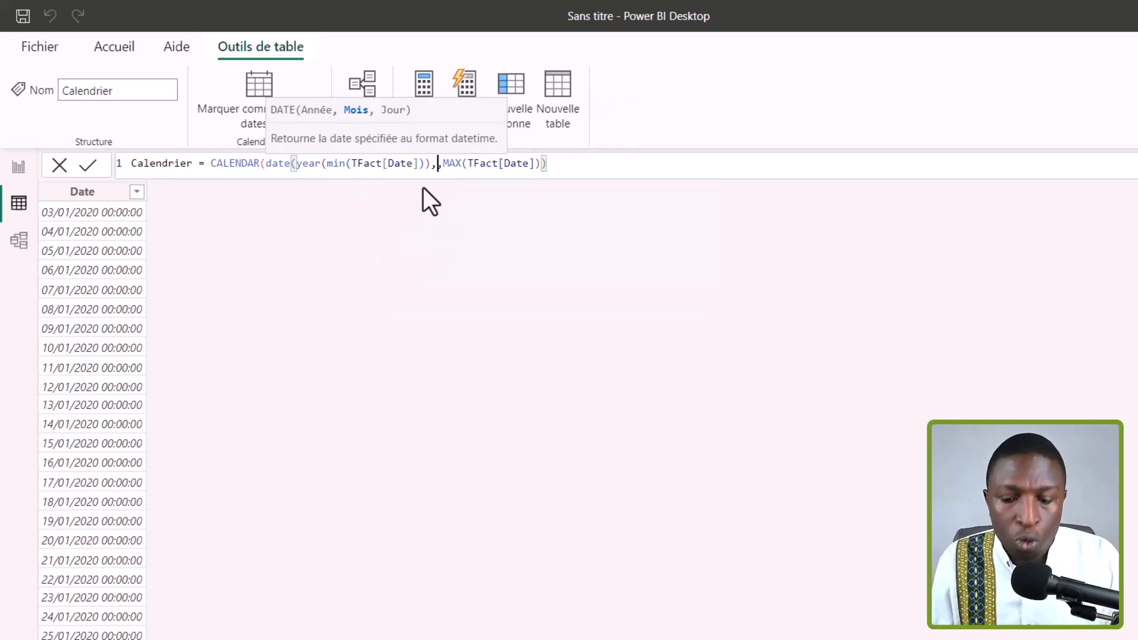
Complete the start date with MONTH(MIN(TFact[Date])) as the month and 1 as the day, and apply the Calendrier formula.
text(month)
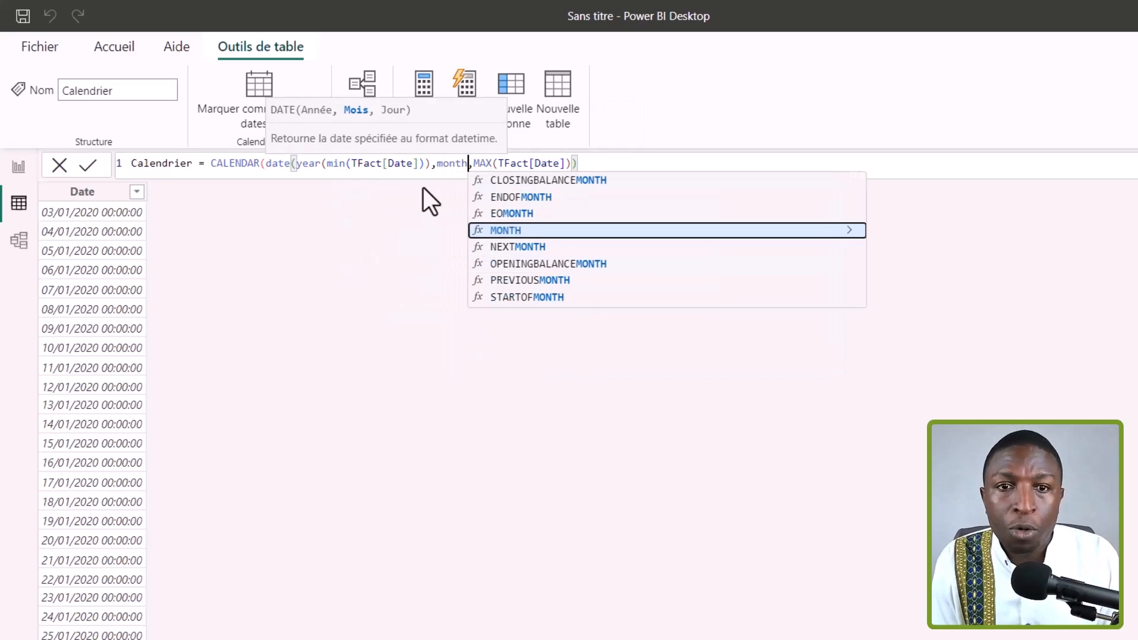
text(()
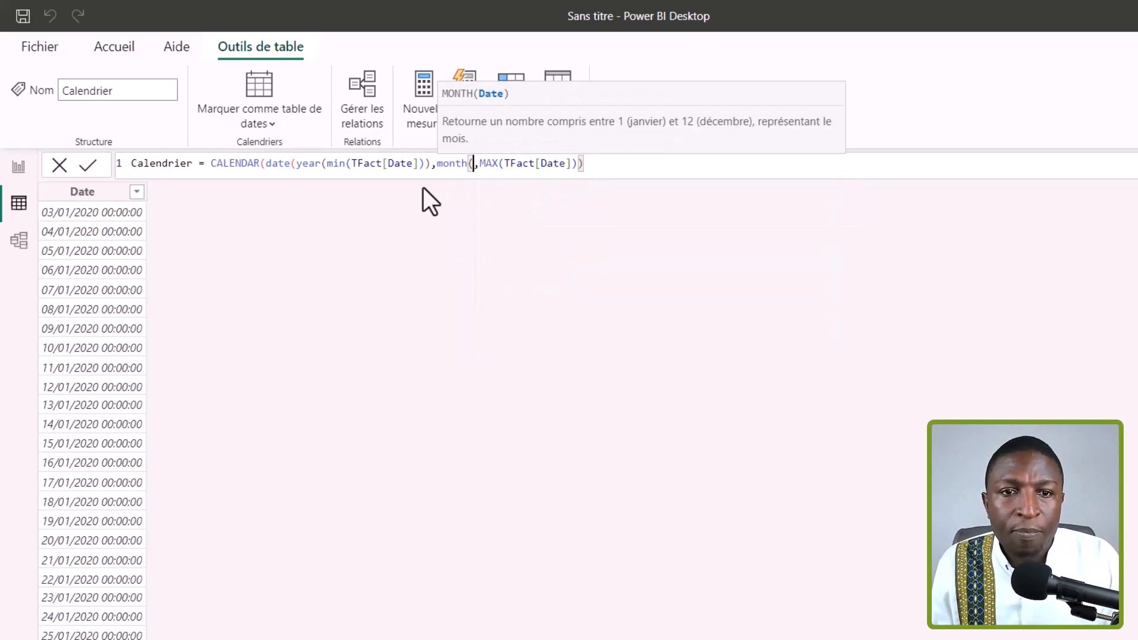
drag(330, 163, 425, 164)
key(ctrl+c)
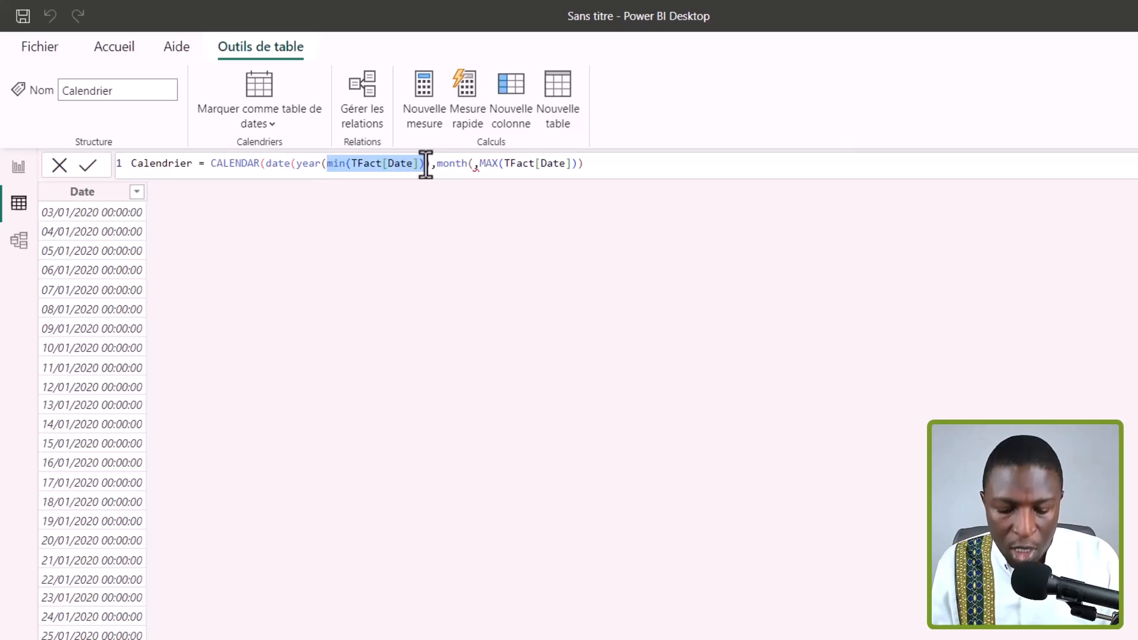
click(473, 165)
key(ctrl+v)
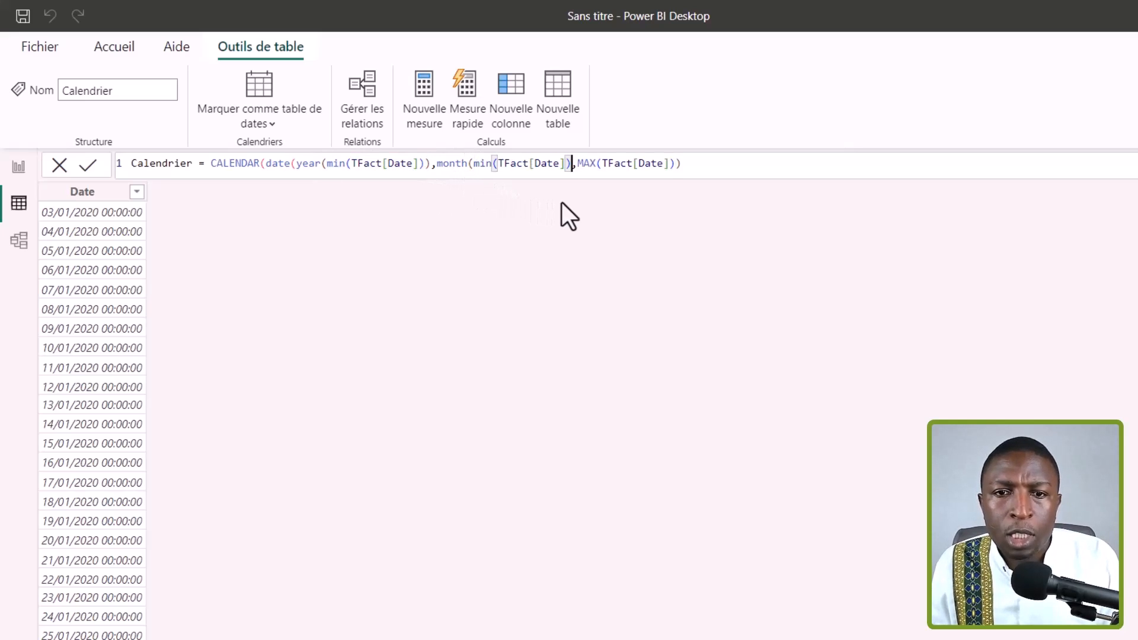
text(),)
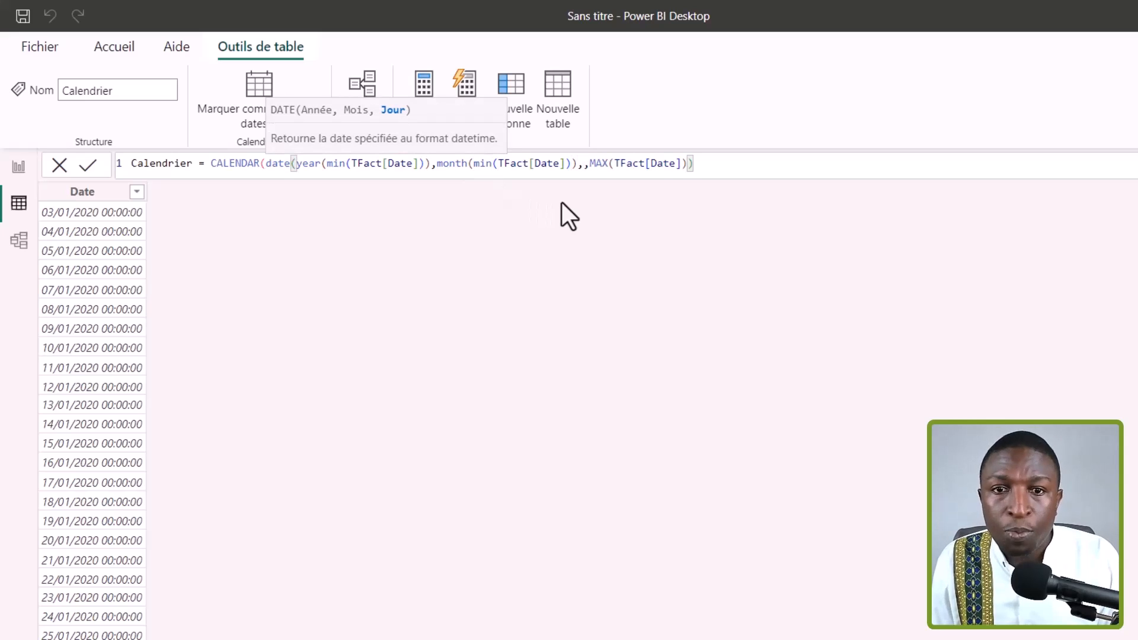
text(1)
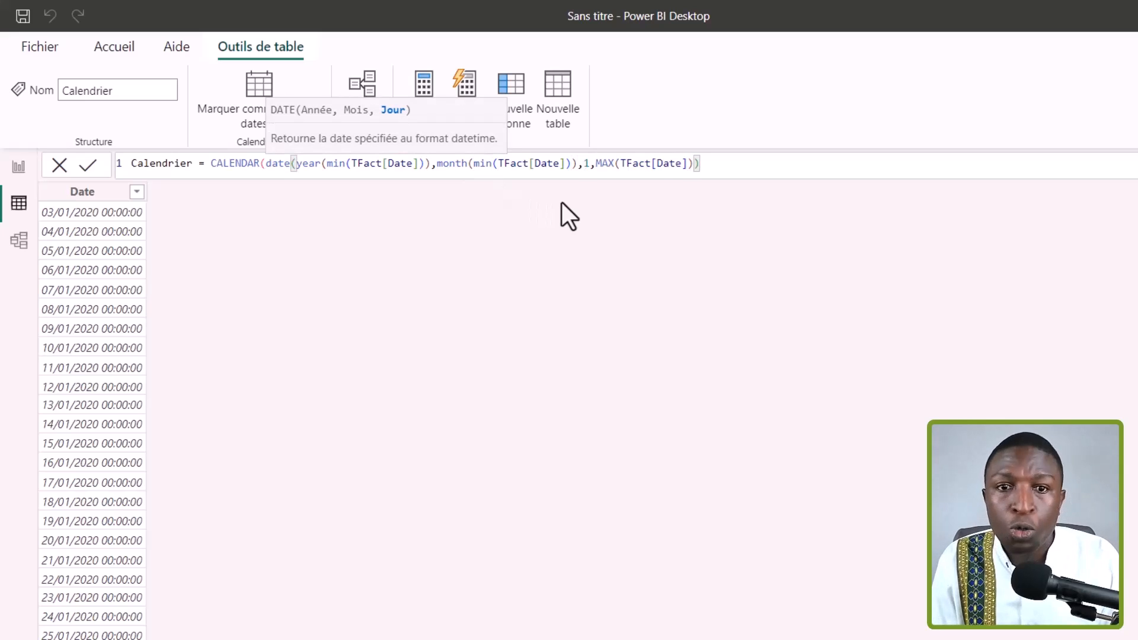
text())
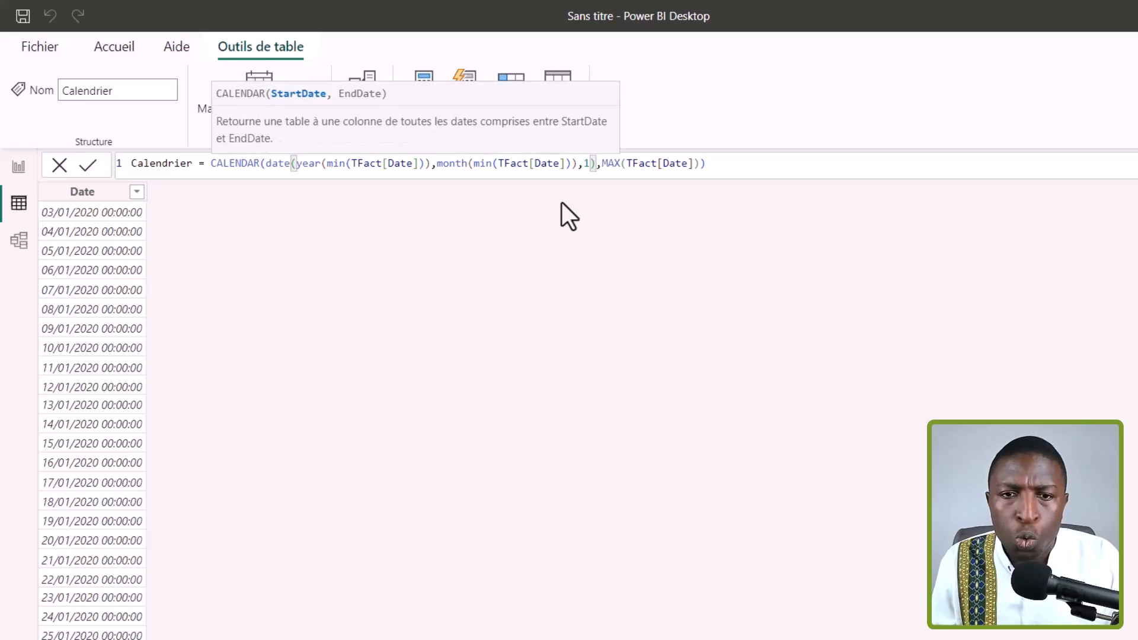
key(Return)
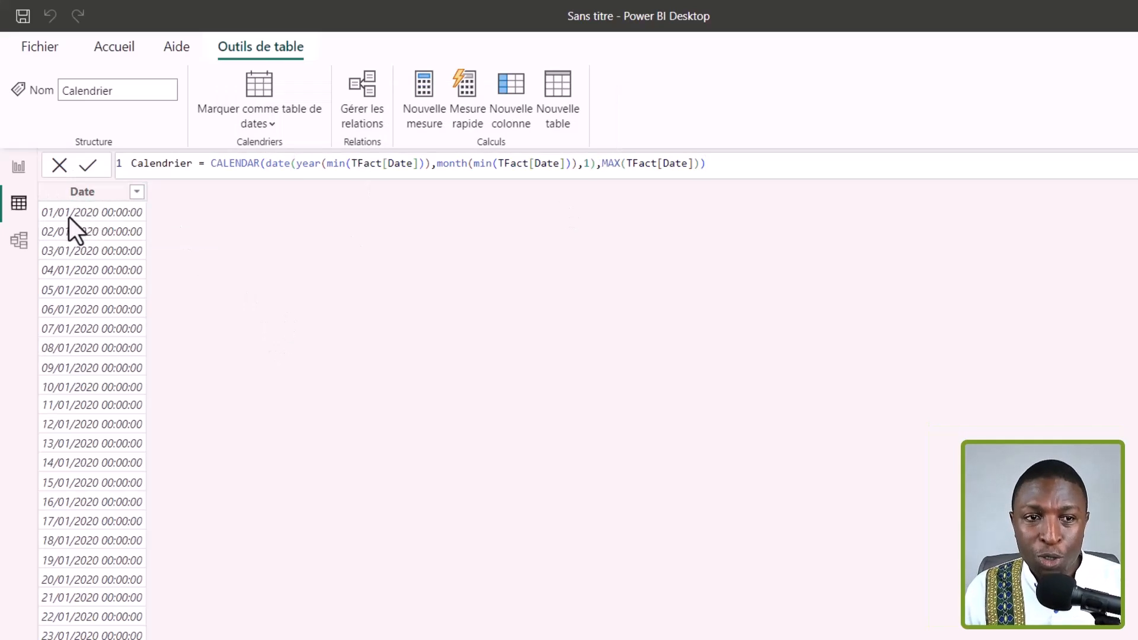
Add a calculated column to the Calendrier table with the formula Annee = YEAR(Calendrier[Date]).
click(75, 200)
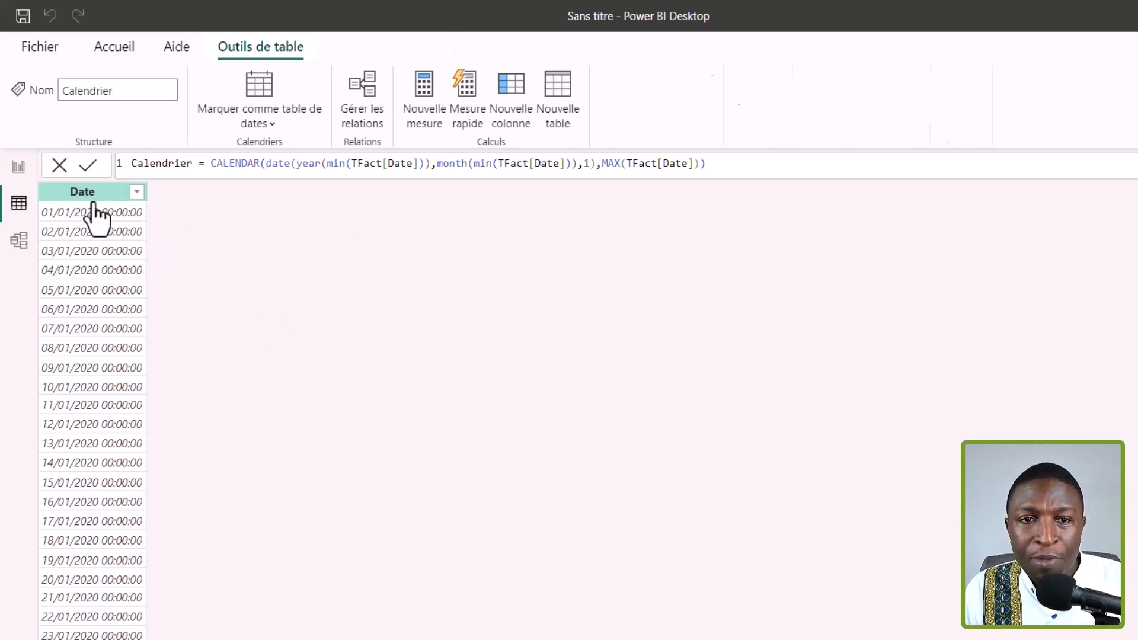
click(87, 198)
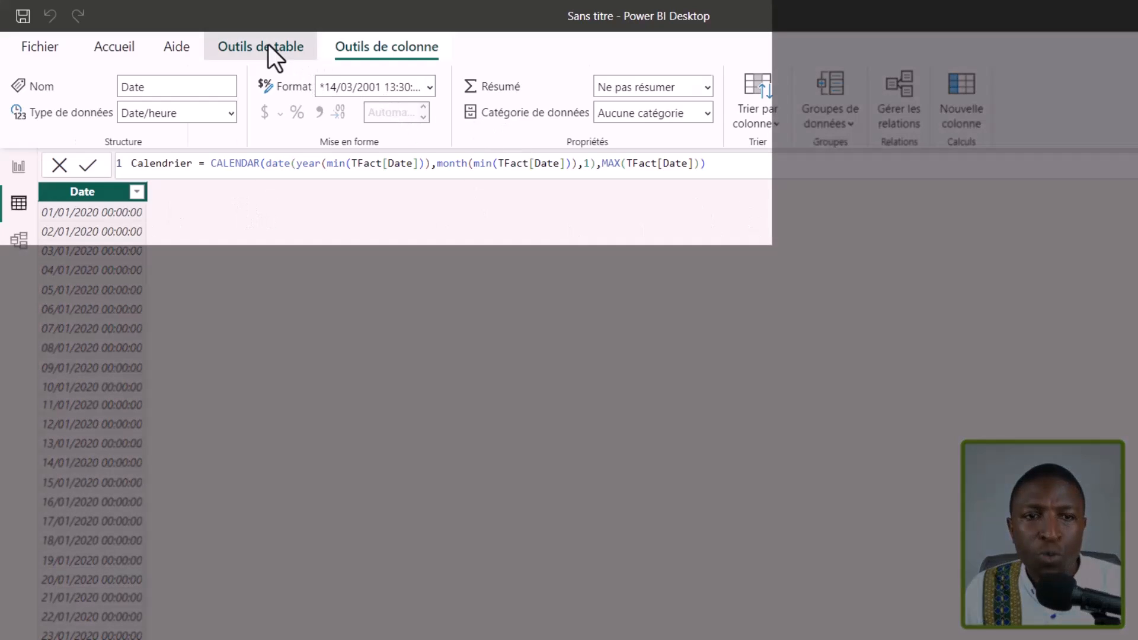
click(268, 46)
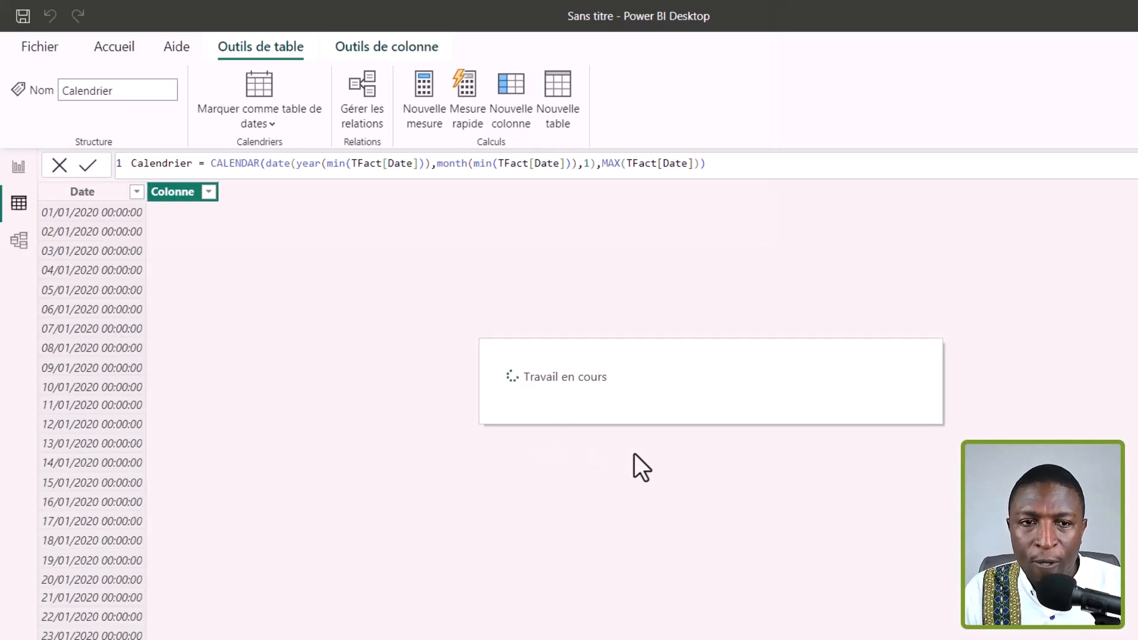
text(Annee = ye)
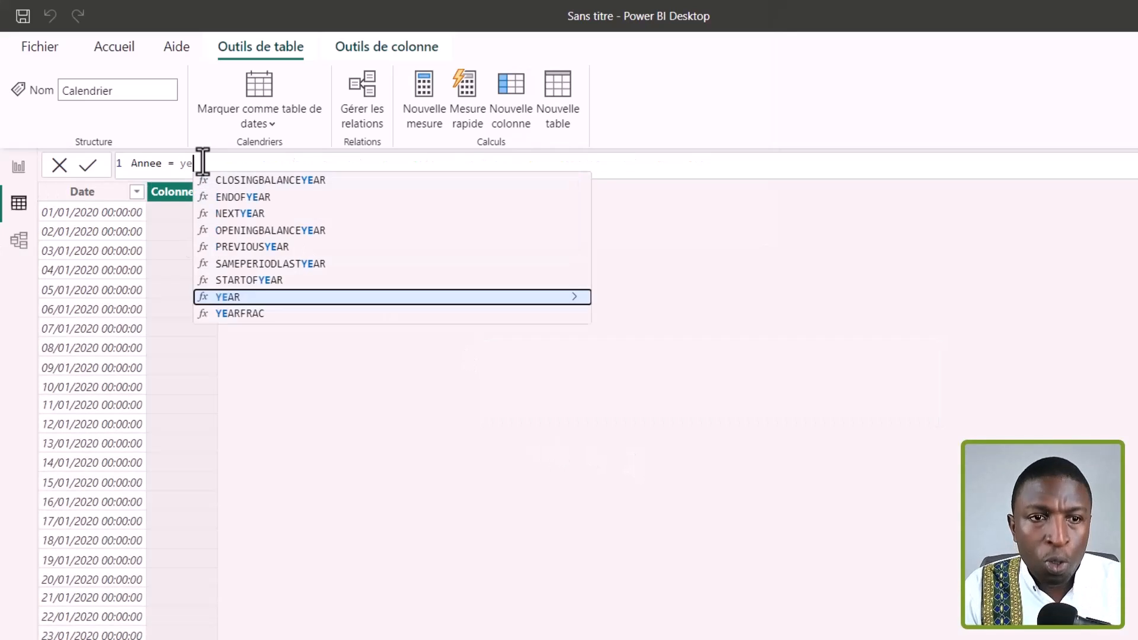
text(ar()
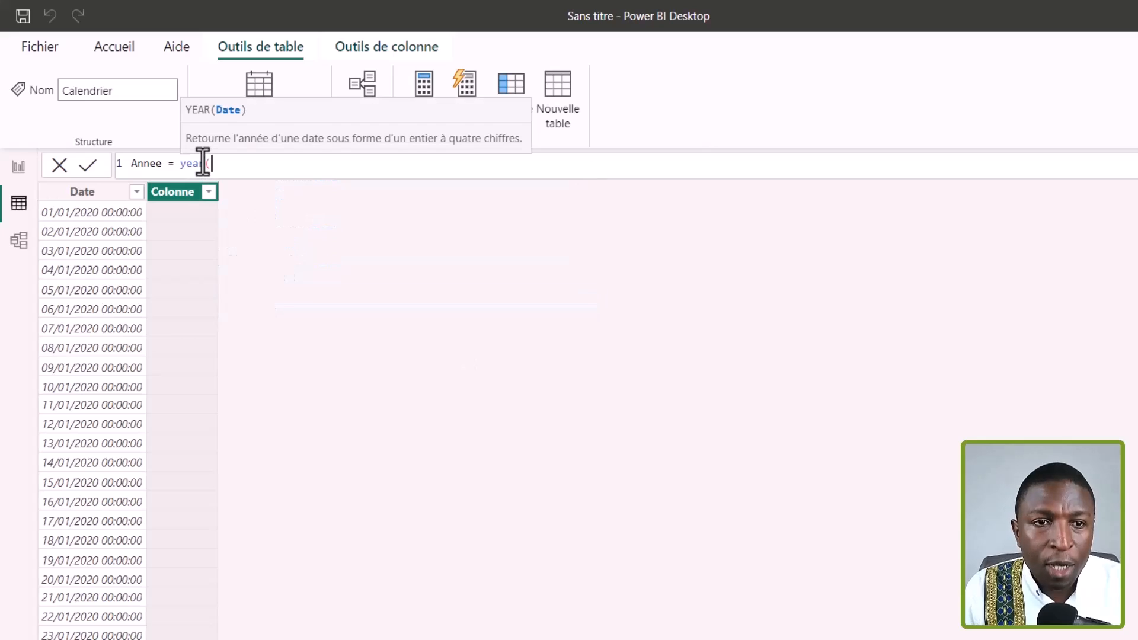
text(date)
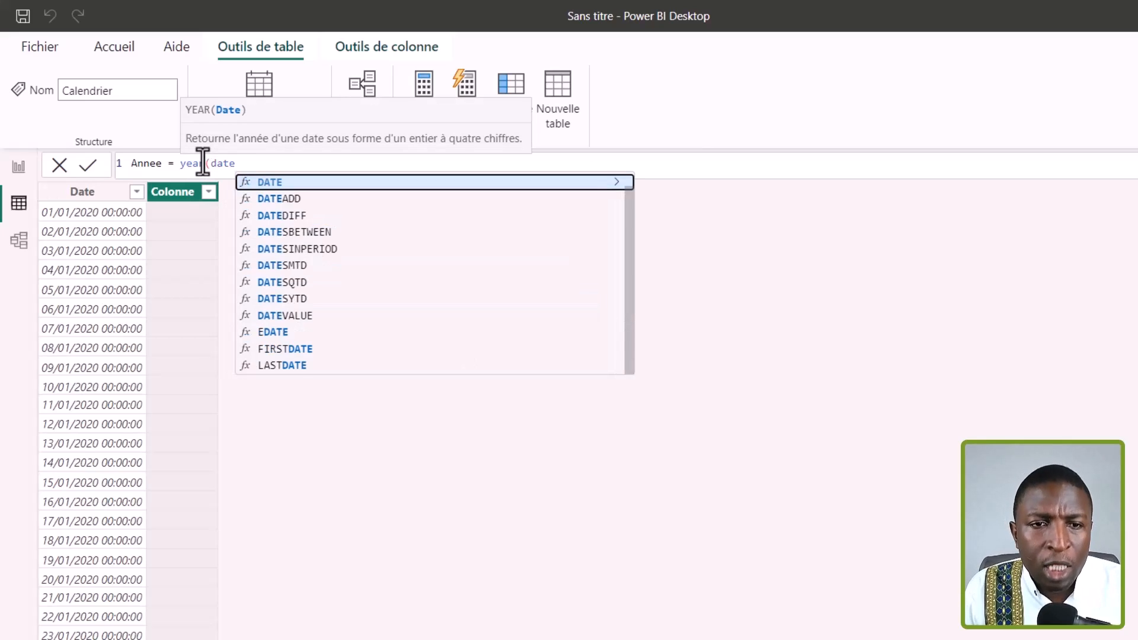
key(BackSpace)
key(BackSpace)
key(BackSpace)
key(BackSpace)
text(calen)
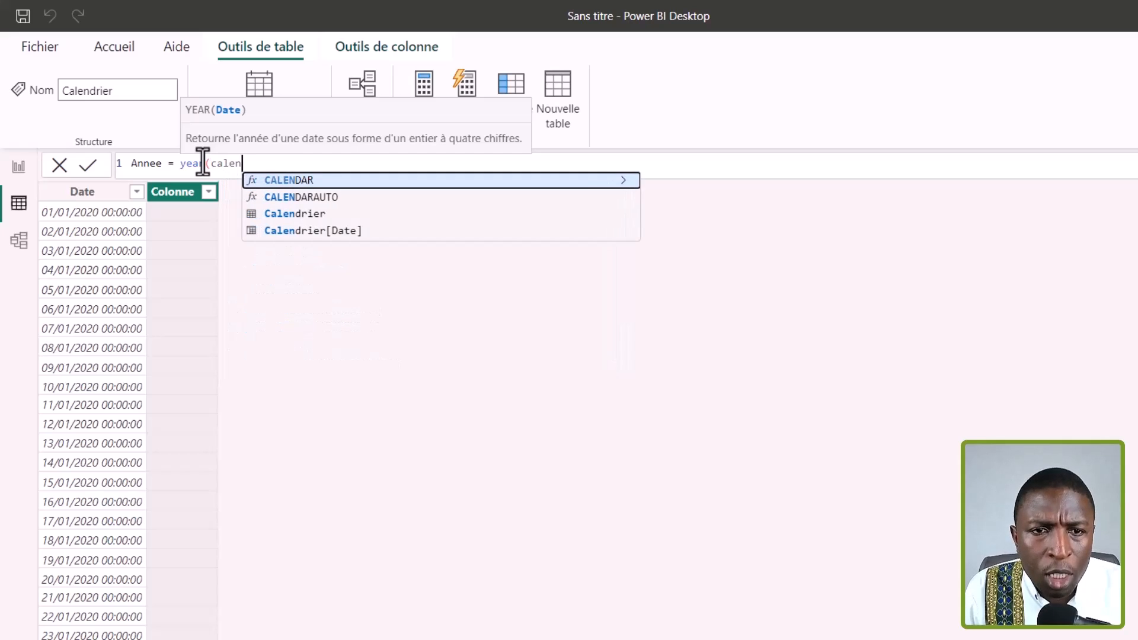
key(Down)
key(Down)
key(Down)
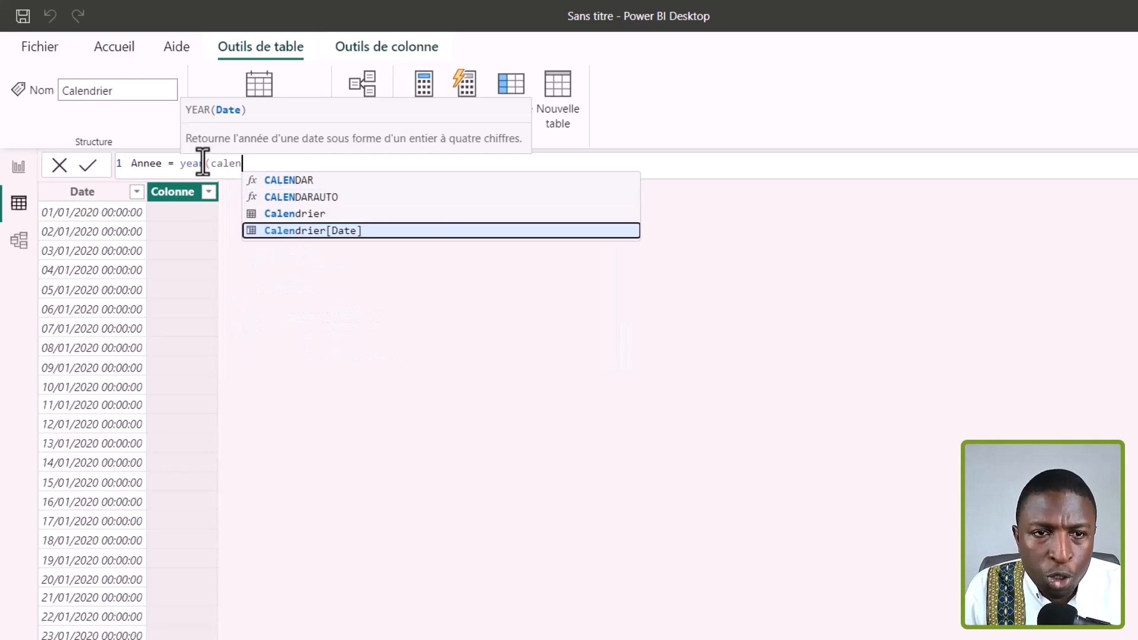
key(Tab)
text())
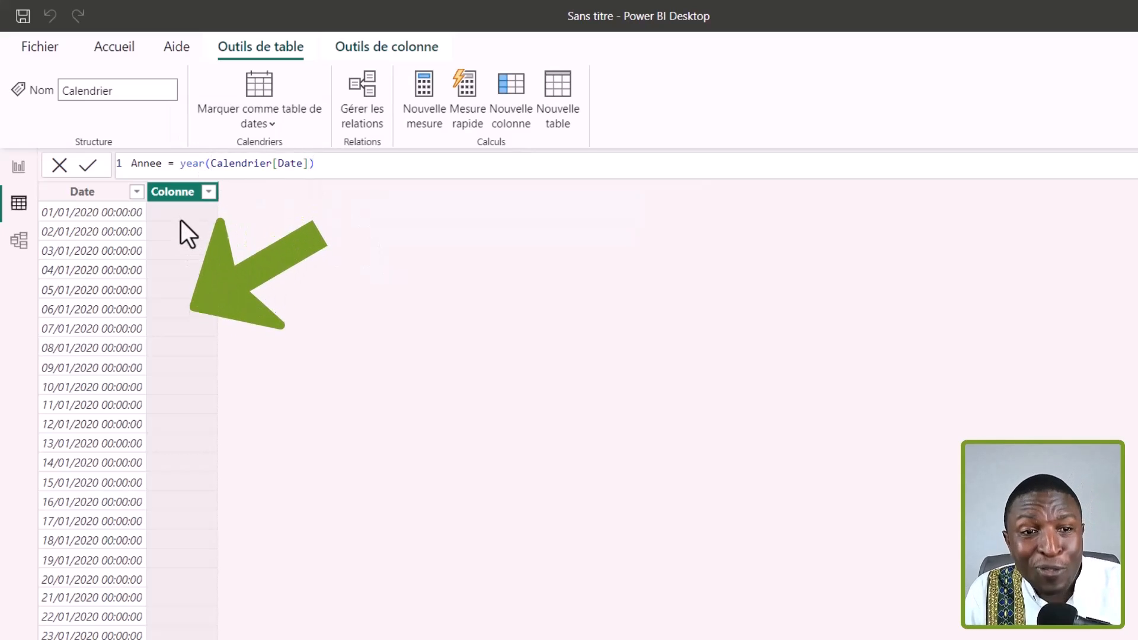
key(Return)
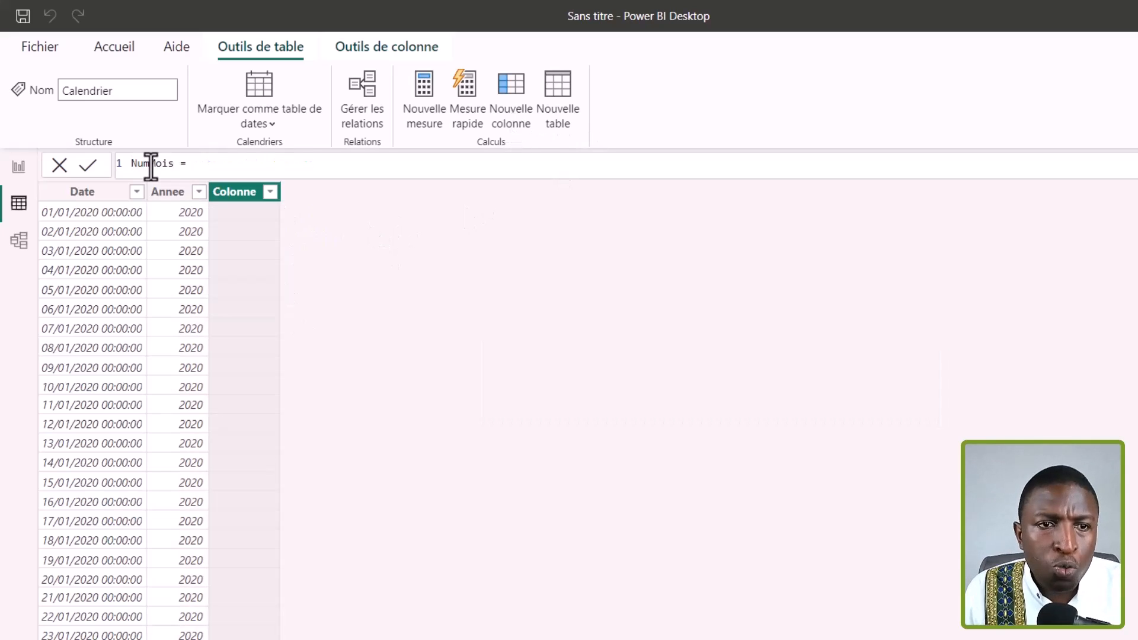
Add a calculated column to the Calendrier table with the formula NumMois = MONTH(Calendrier[Date]).
click(230, 168)
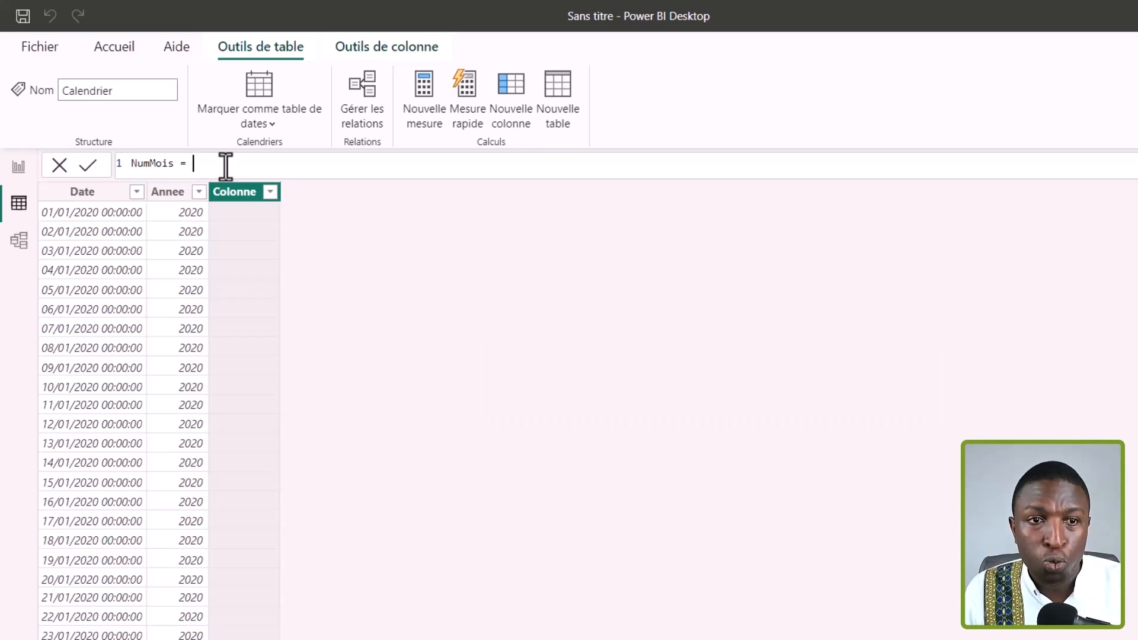
text(MONTH)
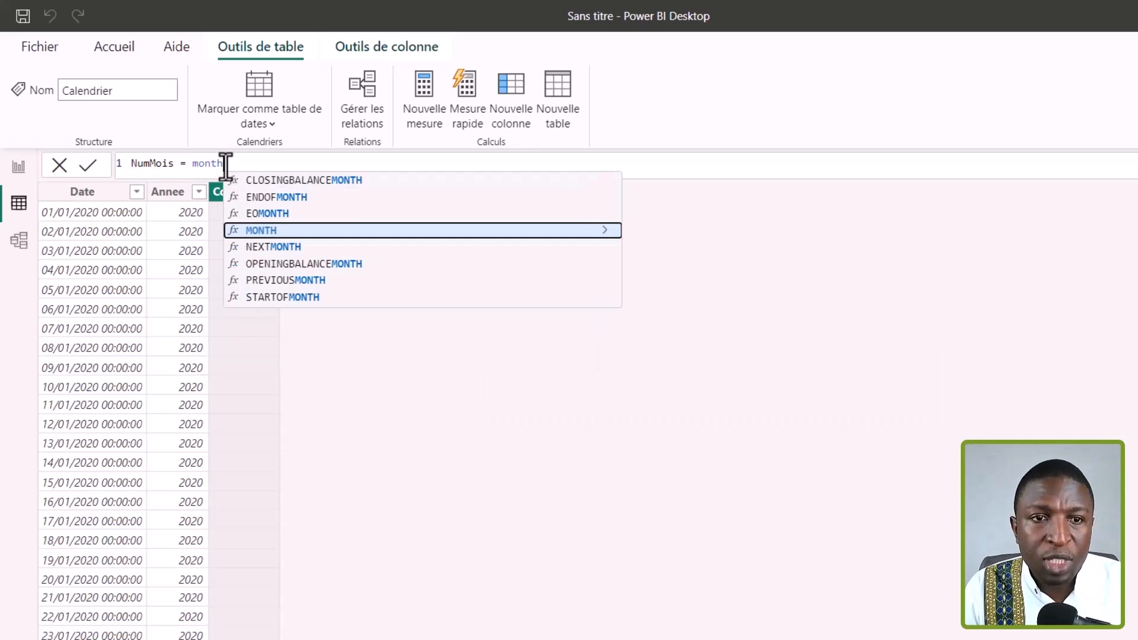
text(()
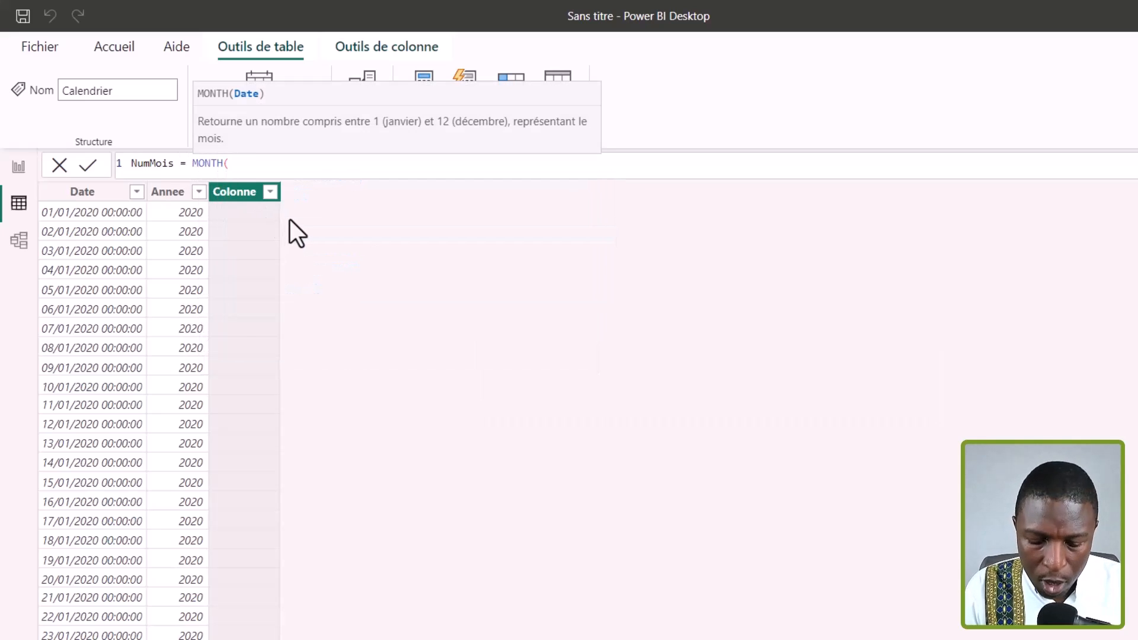
text(cale)
key(Down)
key(Down)
key(Down)
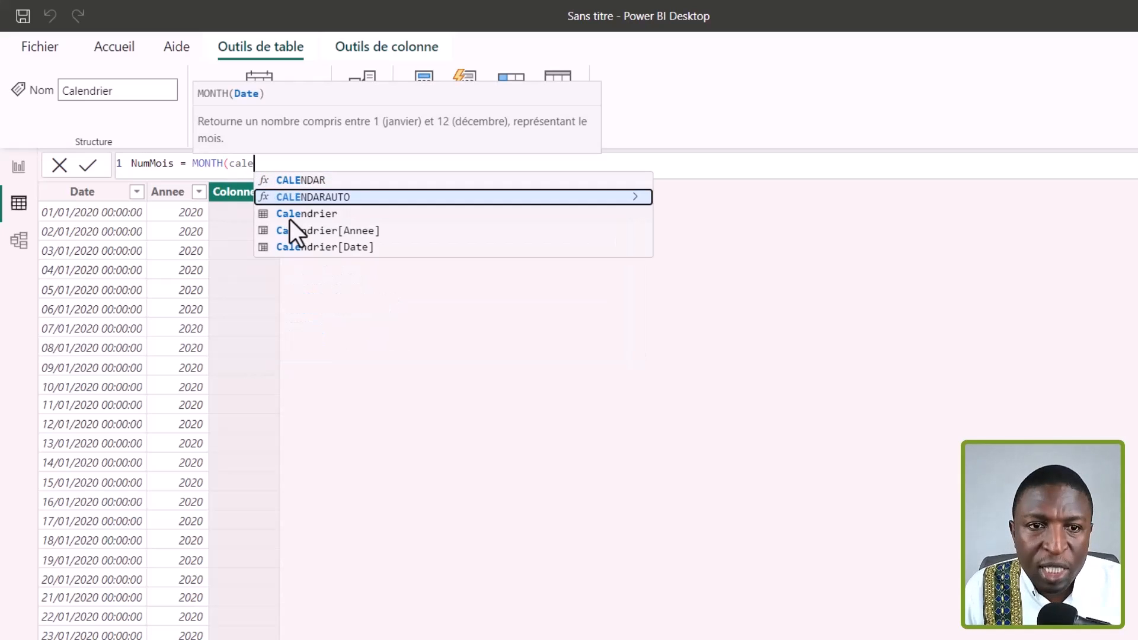
key(Down)
key(Tab)
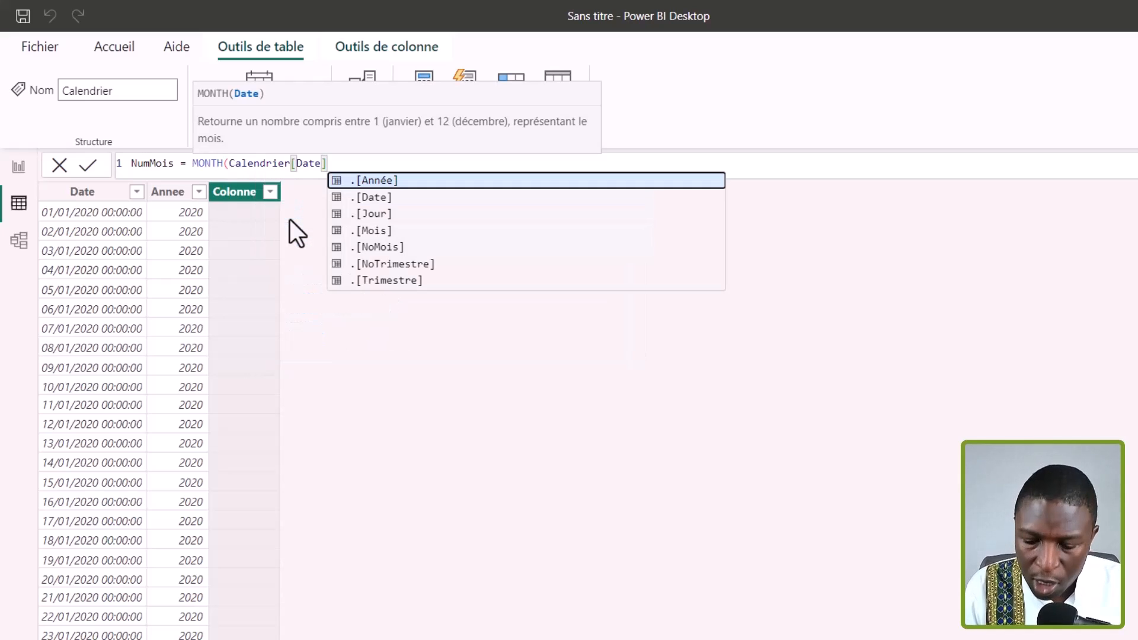
key(Escape)
text())
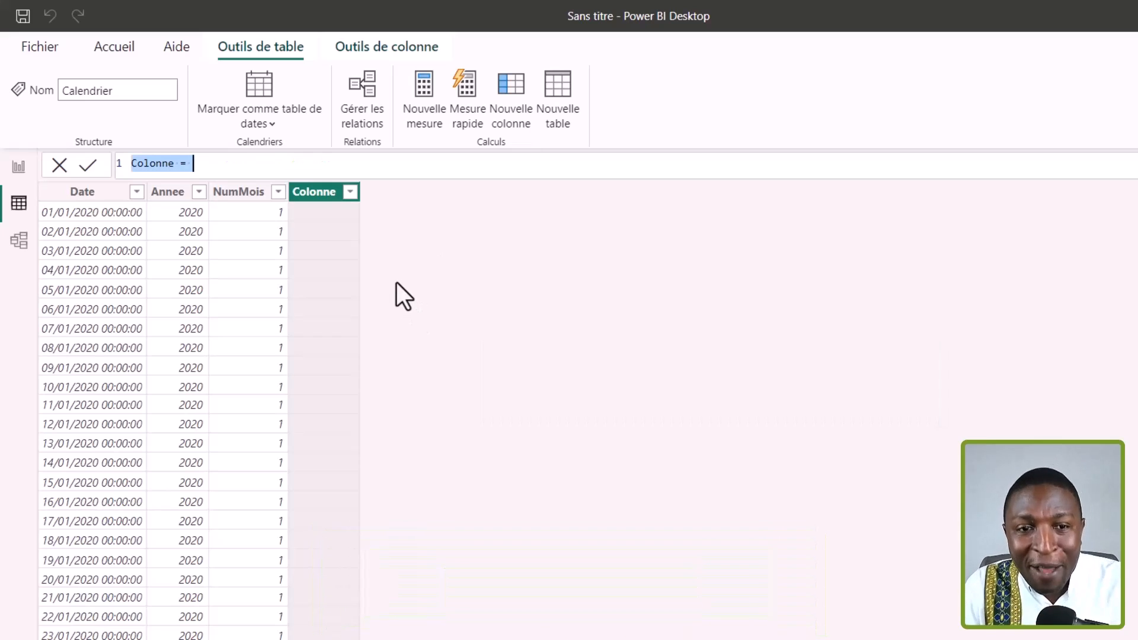
Define the new Calendrier column as NomMois = FORMAT(Calendrier[Date],"mmm").
double_click(166, 164)
text(NoimMois)
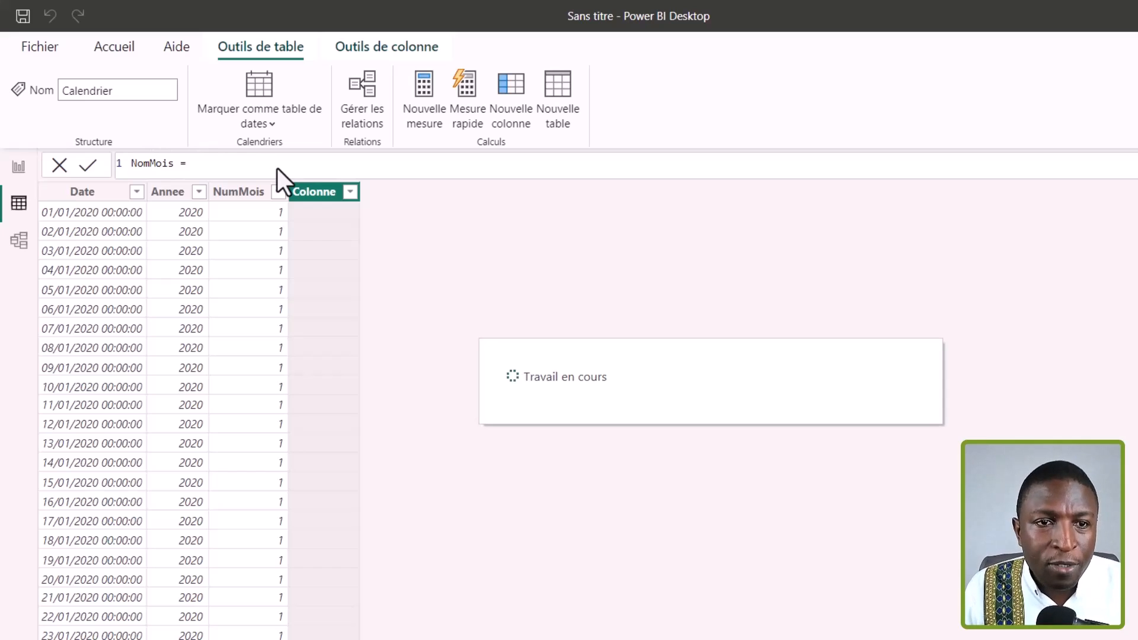
text(format()
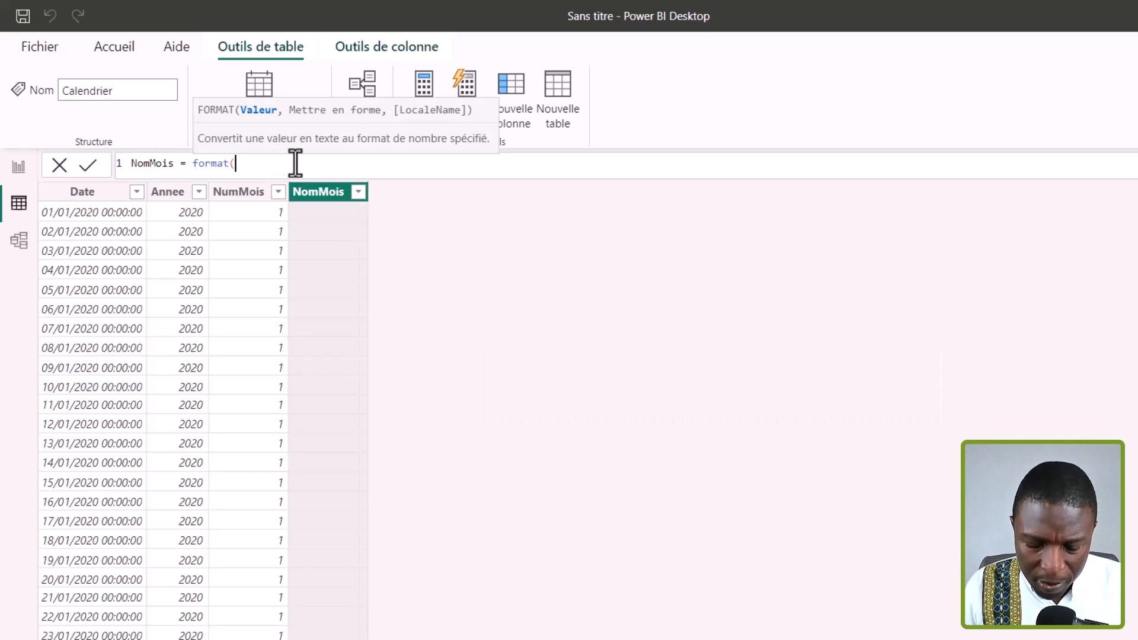
text(calen)
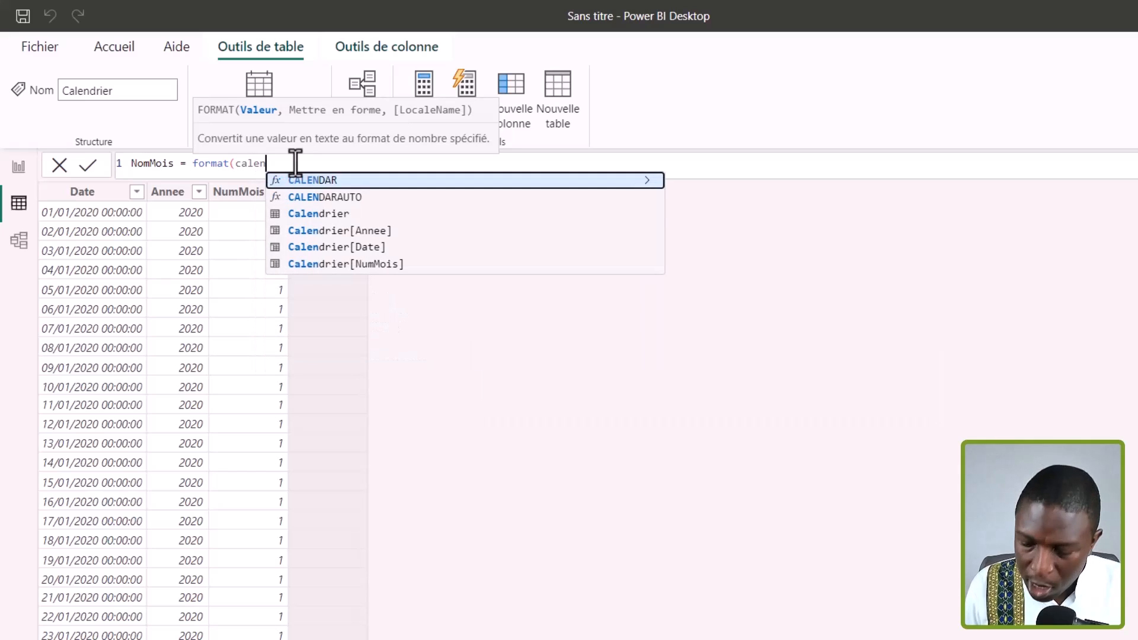
key(Down)
key(Down)
key(Down)
key(Down)
key(Tab)
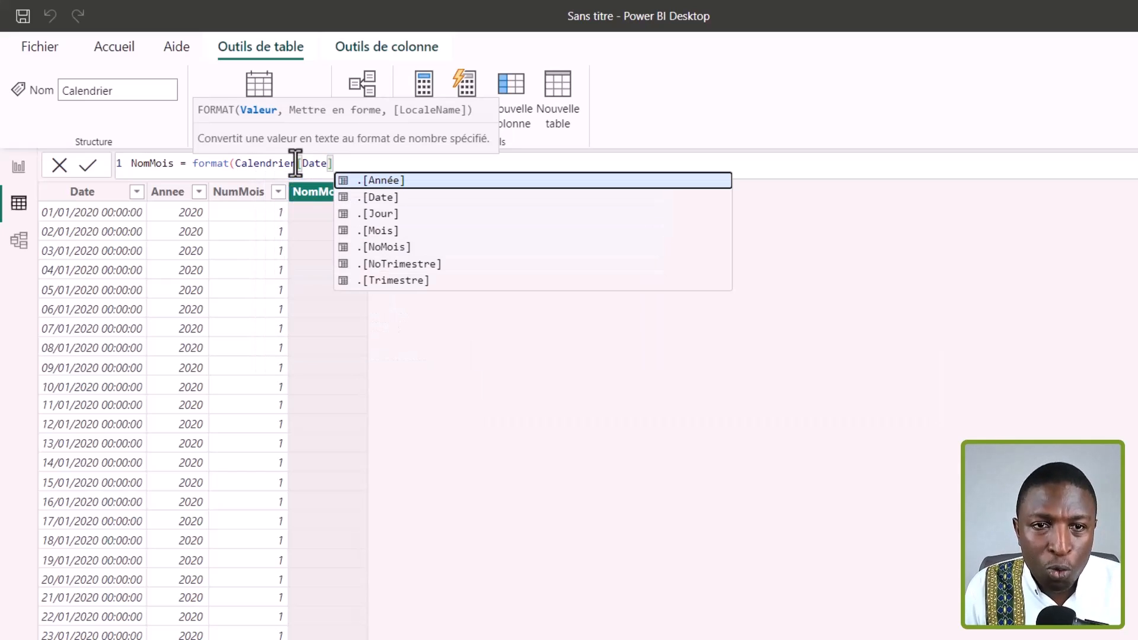
text(,)
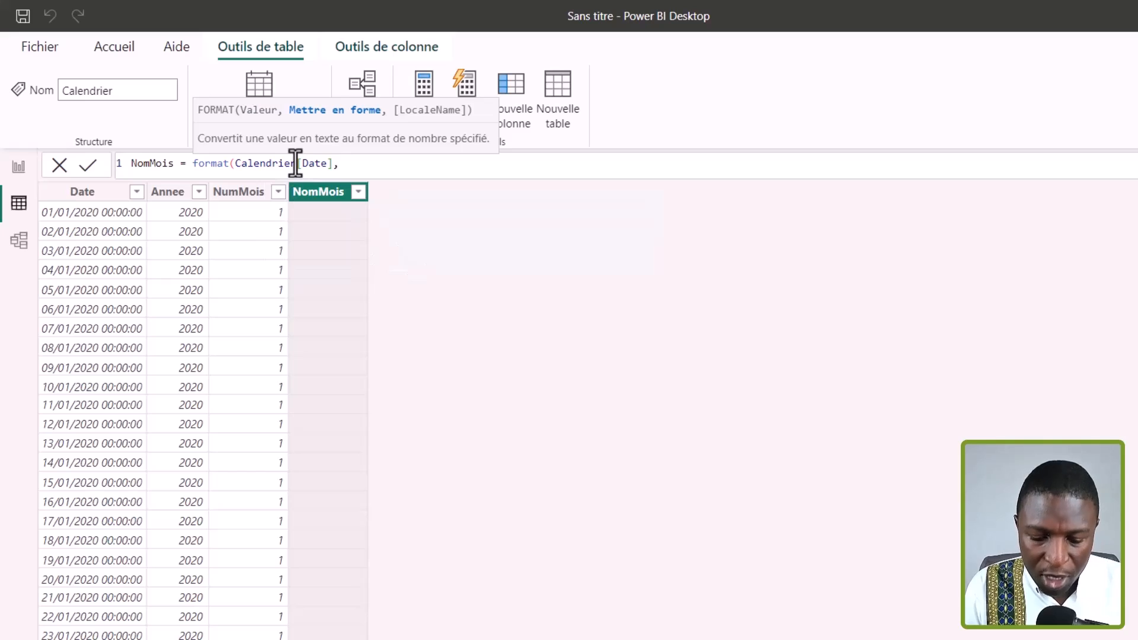
text("mmm")
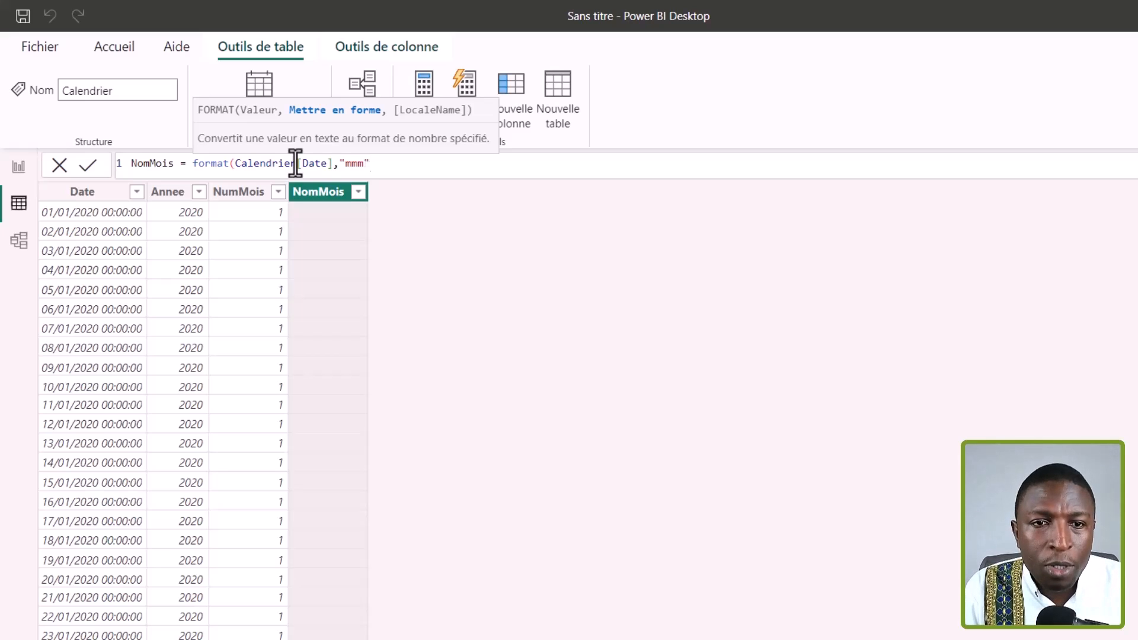
text())
key(Return)
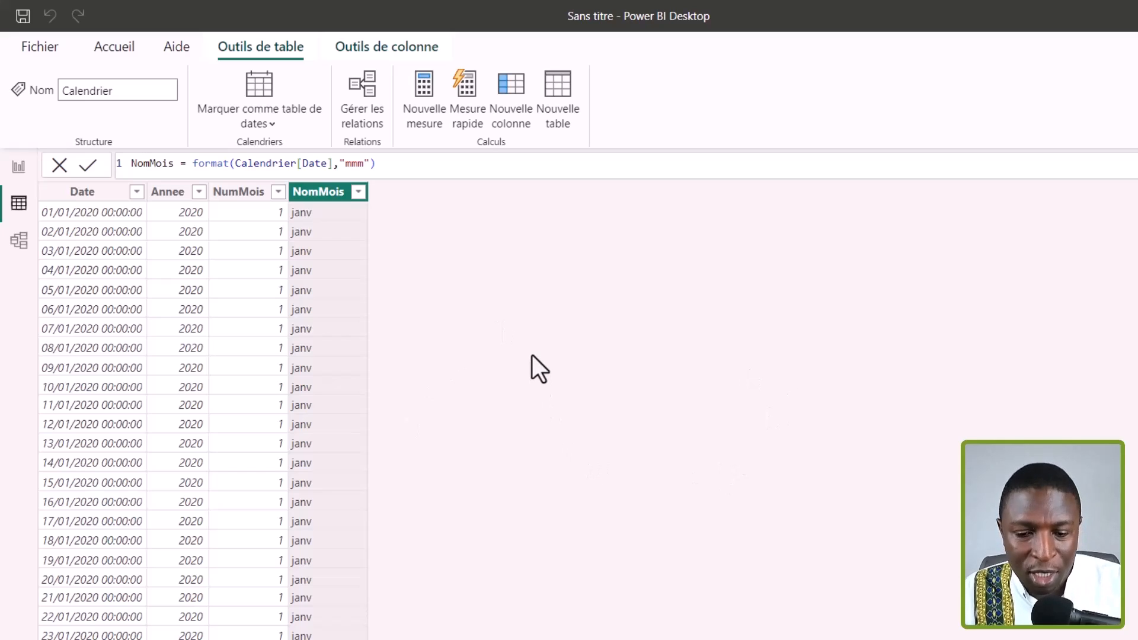
Save the report as TDBcommercial in the 22 - Tableau de bord Ventes folder.
key(ctrl+s)
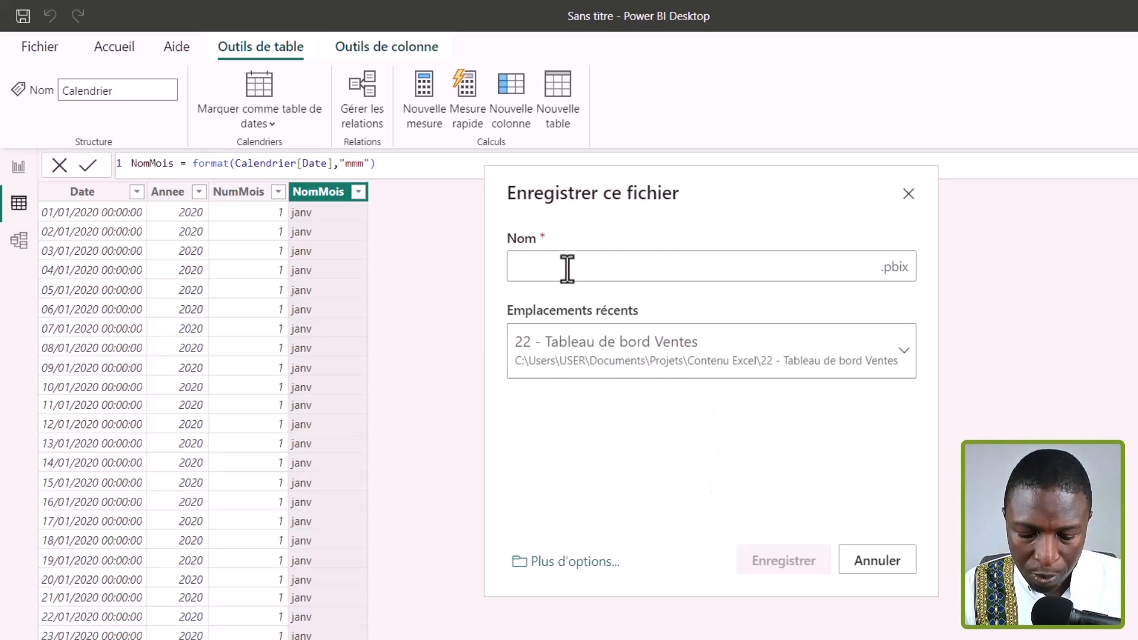
text(TDB)
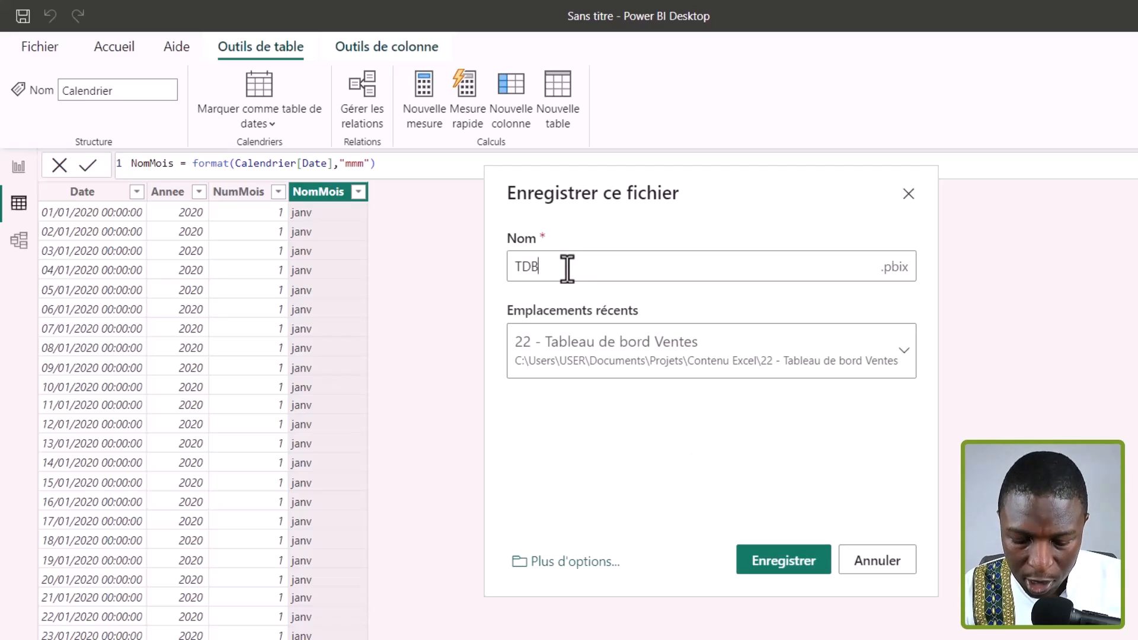
text(commercial)
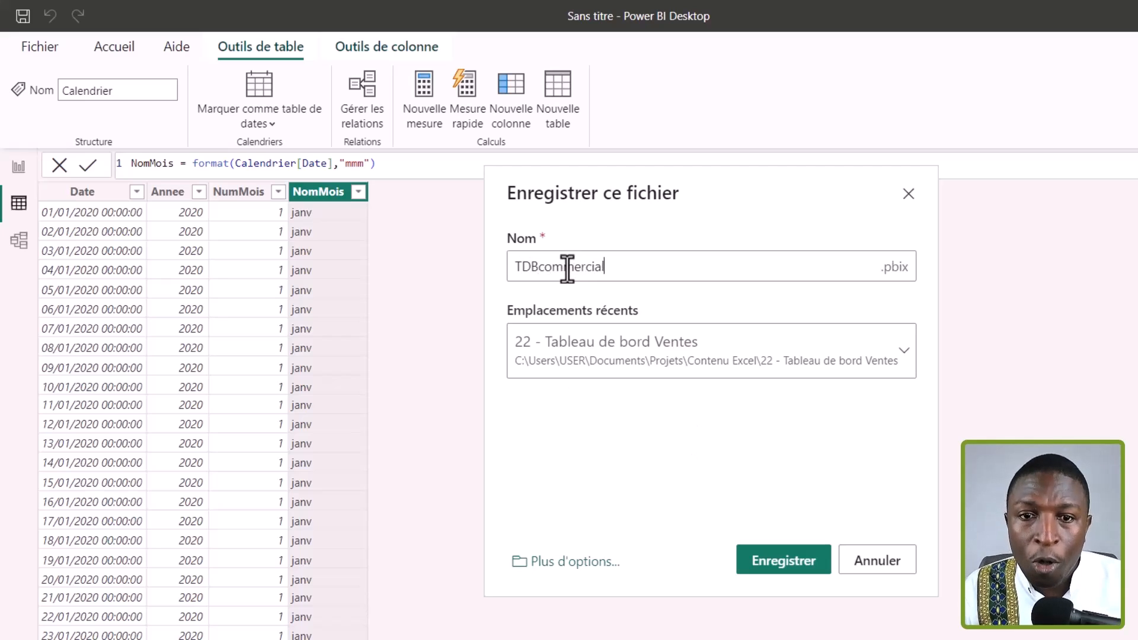
click(793, 563)
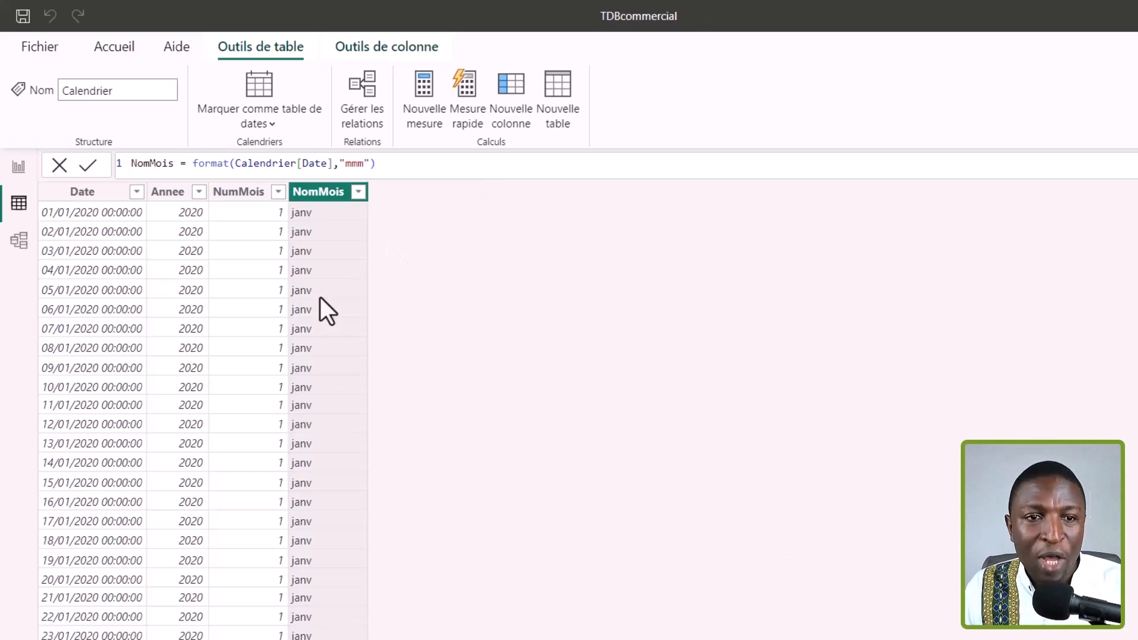
In the data model, relate the Calendrier Date field to Date in TFact and to Période in TBudget.
click(20, 247)
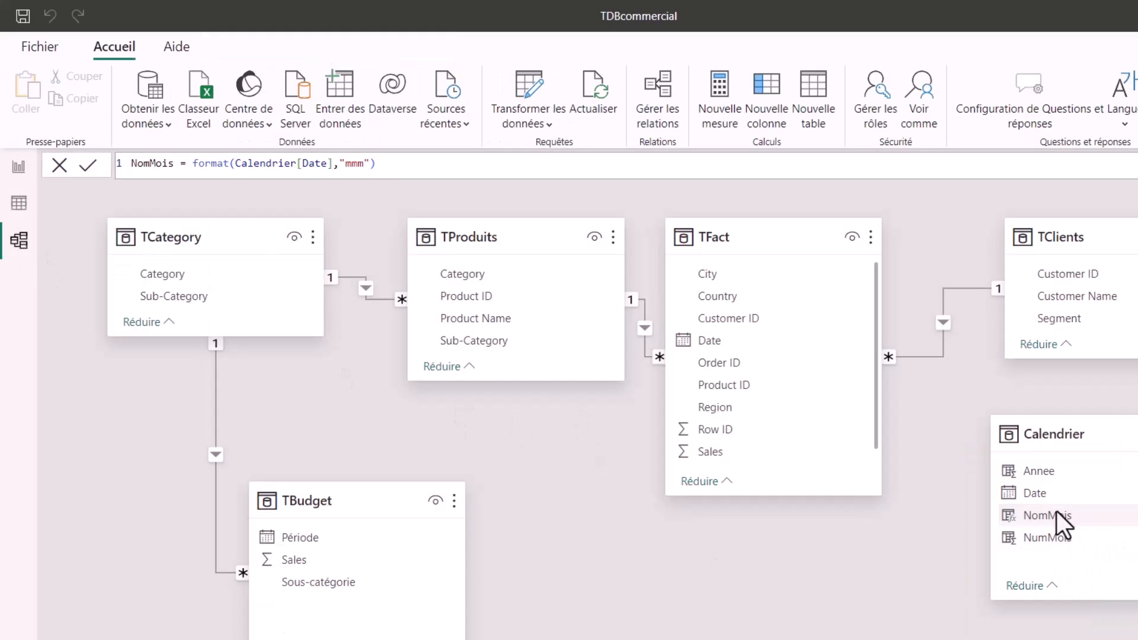
click(1052, 497)
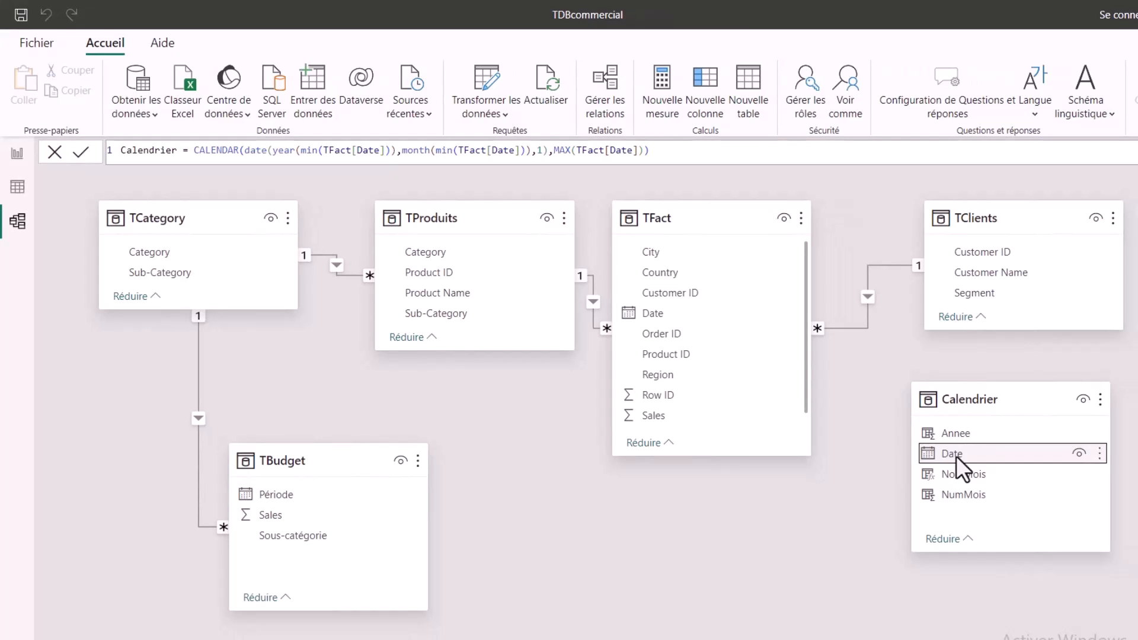
drag(956, 457, 686, 316)
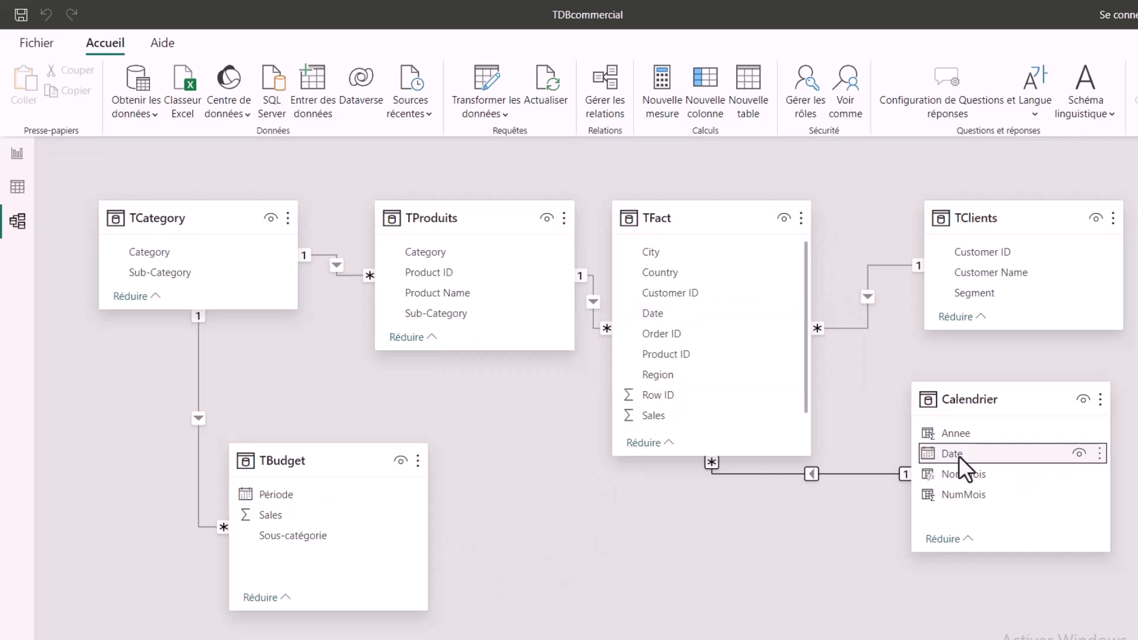
drag(959, 460, 302, 501)
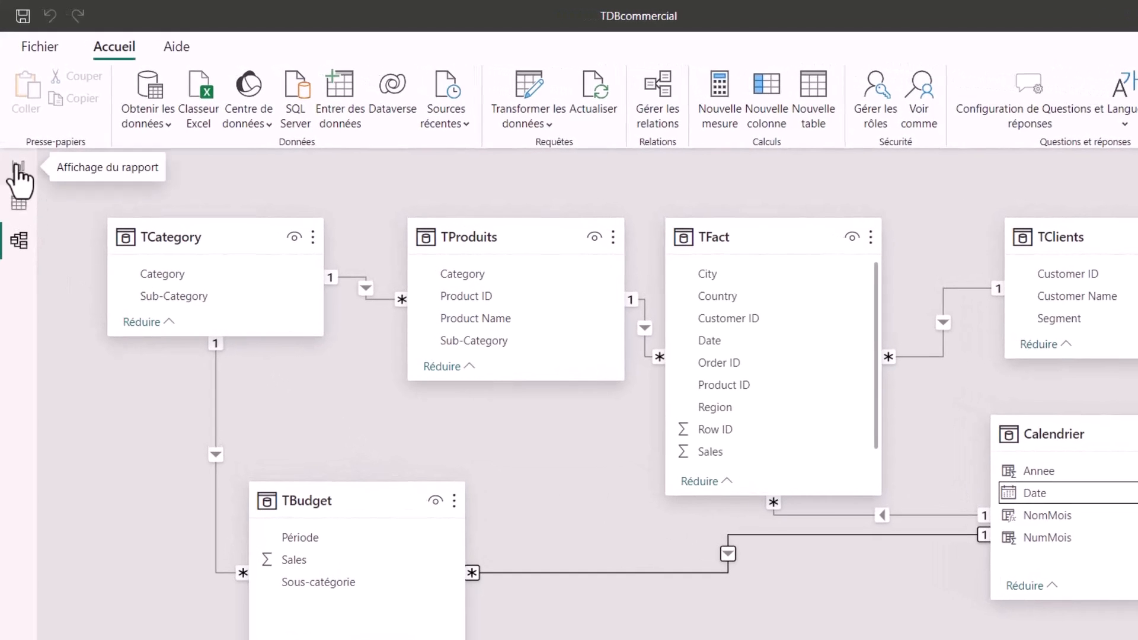
Add a slicer at the top of the report page and fill it with the Category field from TCategory.
click(19, 169)
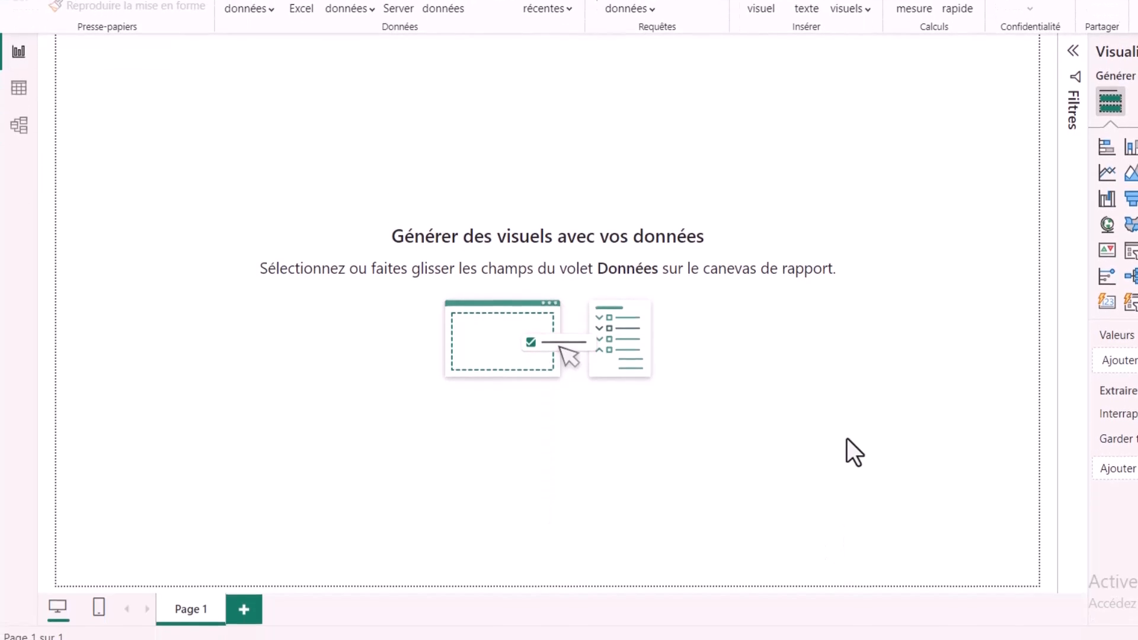
click(834, 639)
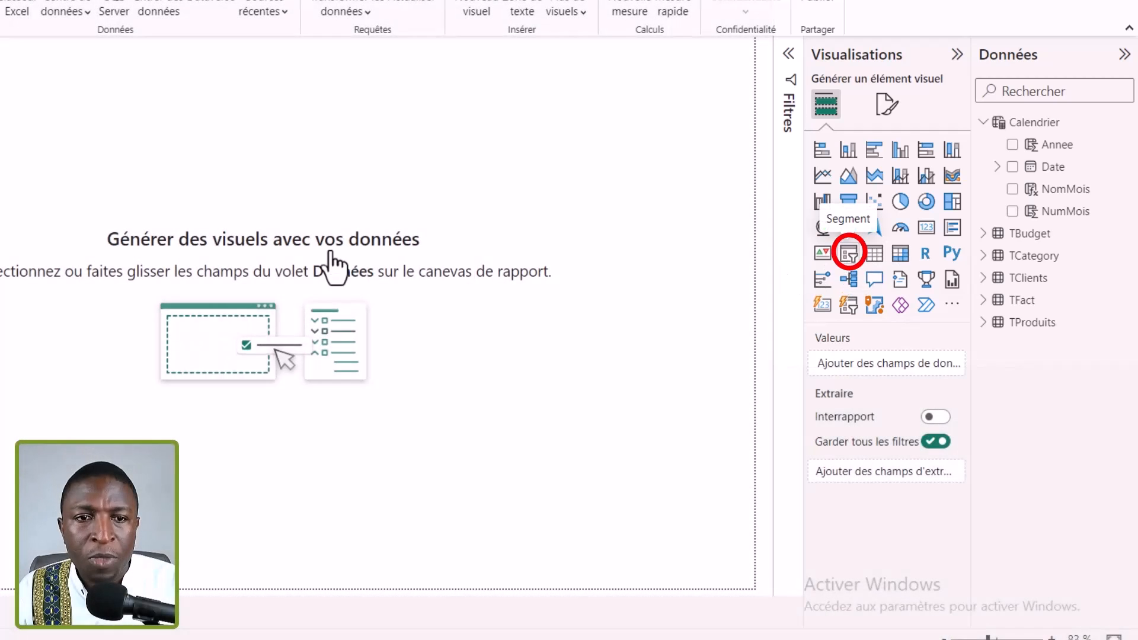
click(849, 254)
drag(219, 182, 384, 170)
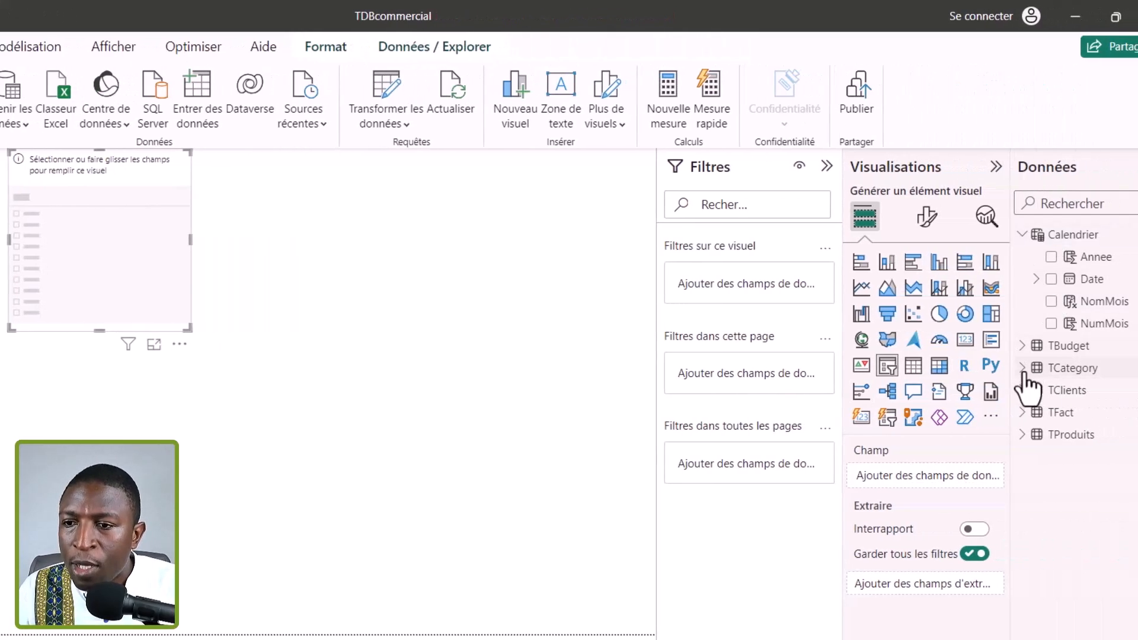
click(1022, 370)
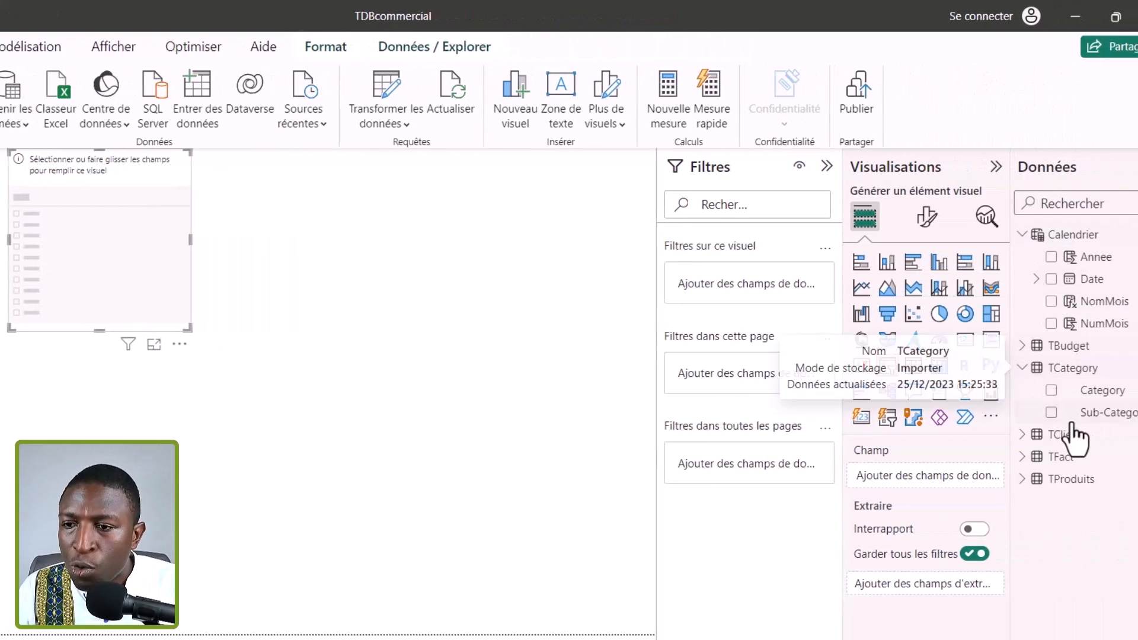
click(1052, 390)
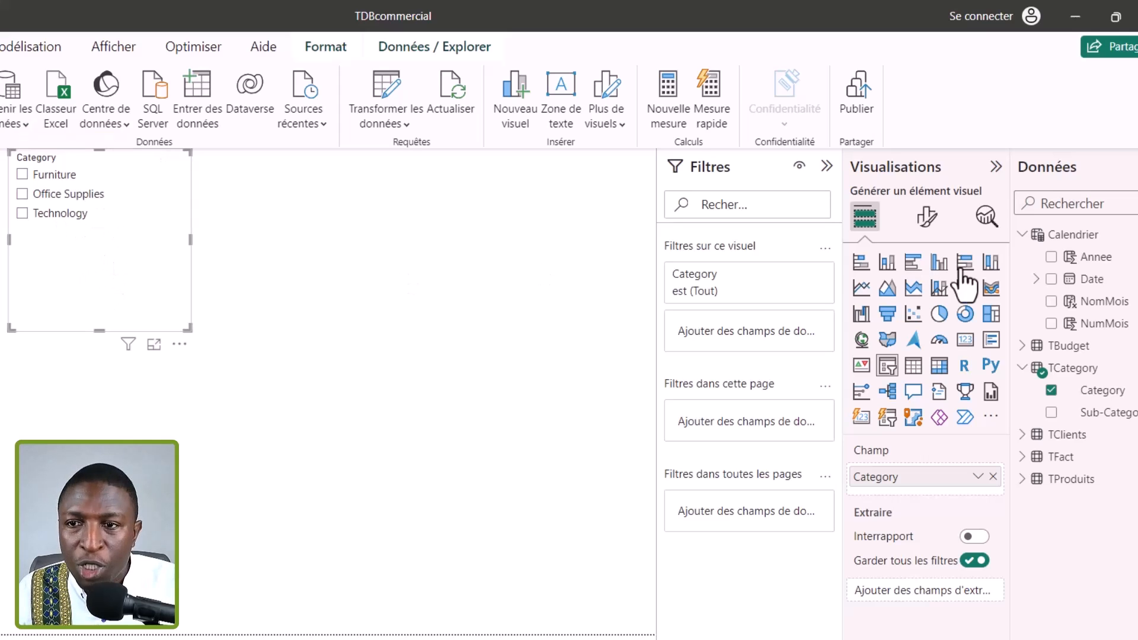
Set the Category slicer's style to Vignette and resize it so its tiles fit in a single row.
click(926, 218)
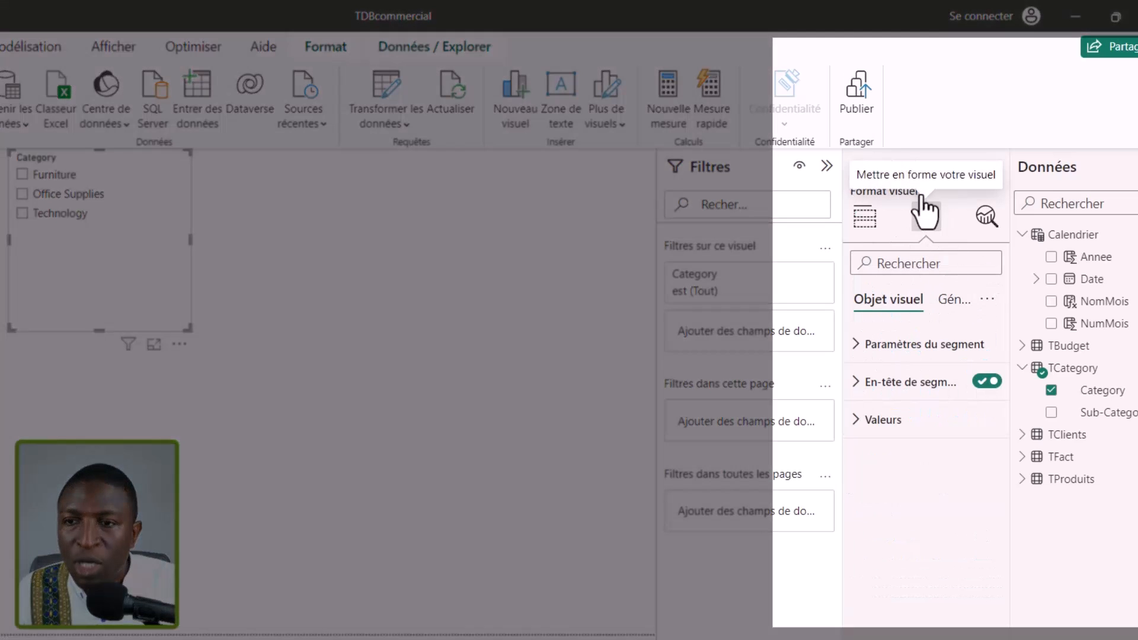
click(910, 346)
click(930, 438)
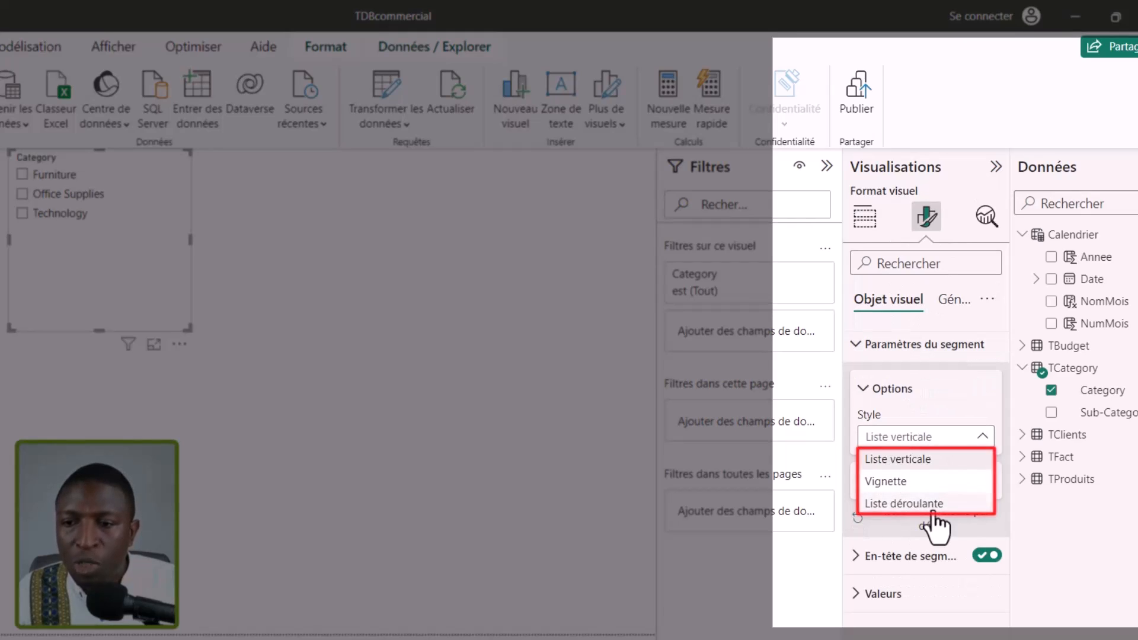
click(925, 483)
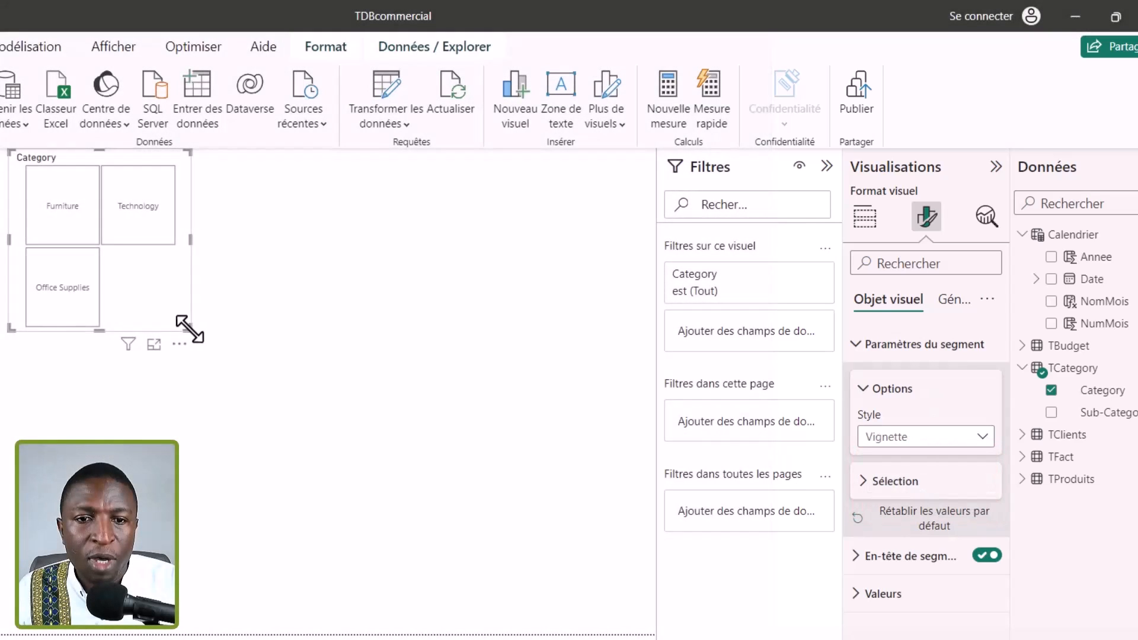
drag(190, 330, 256, 187)
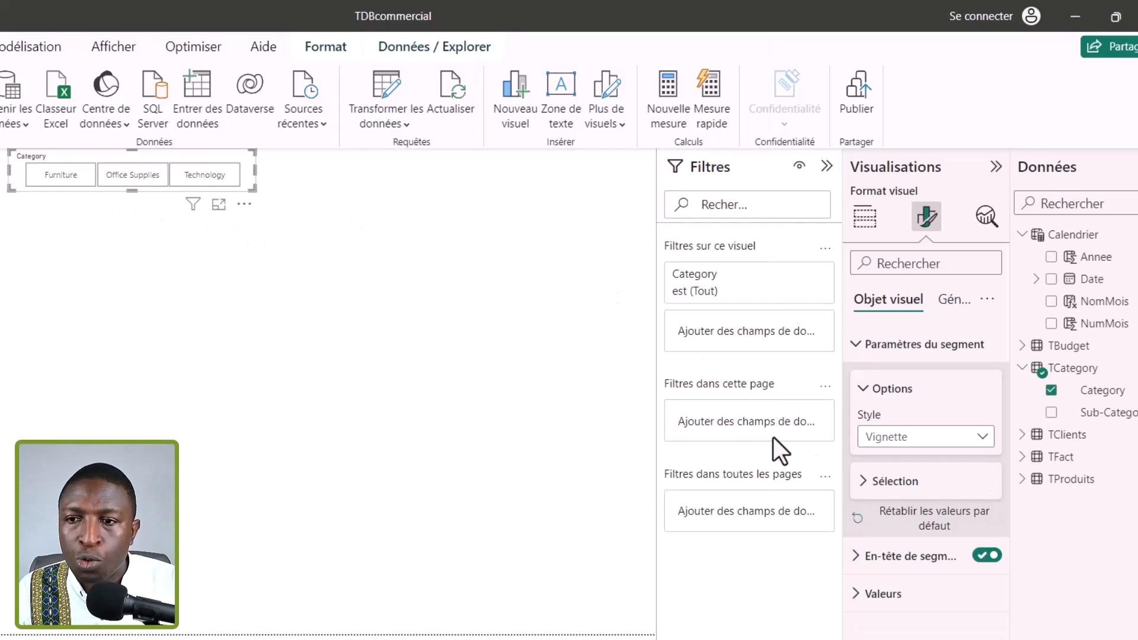
Turn off the header of the Category slicer.
click(913, 344)
click(985, 382)
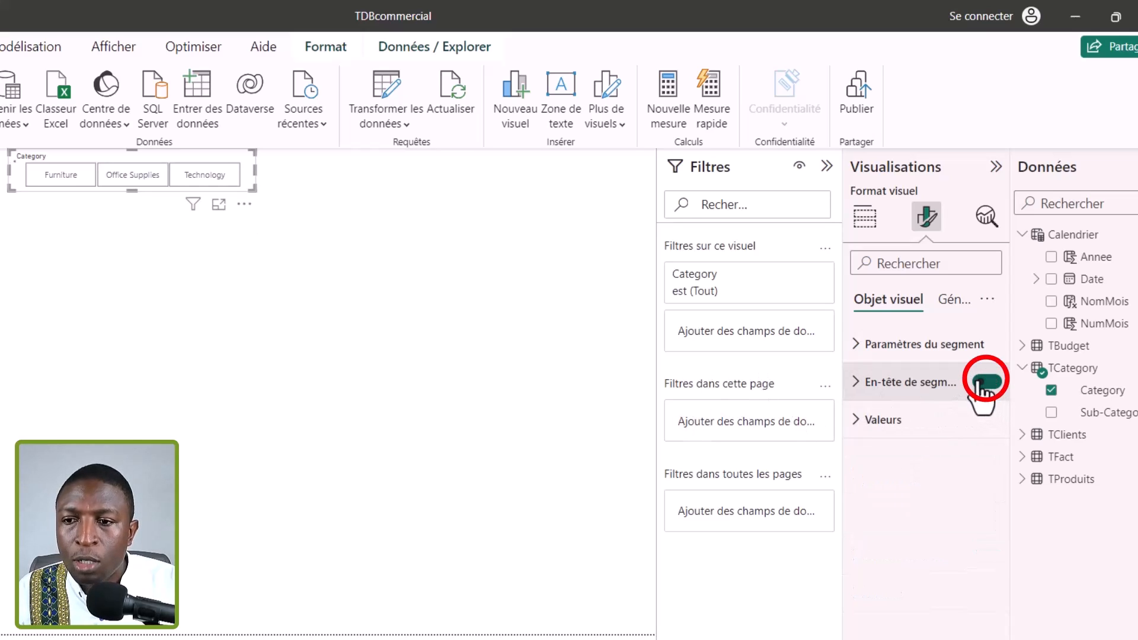
drag(255, 188, 257, 189)
click(557, 550)
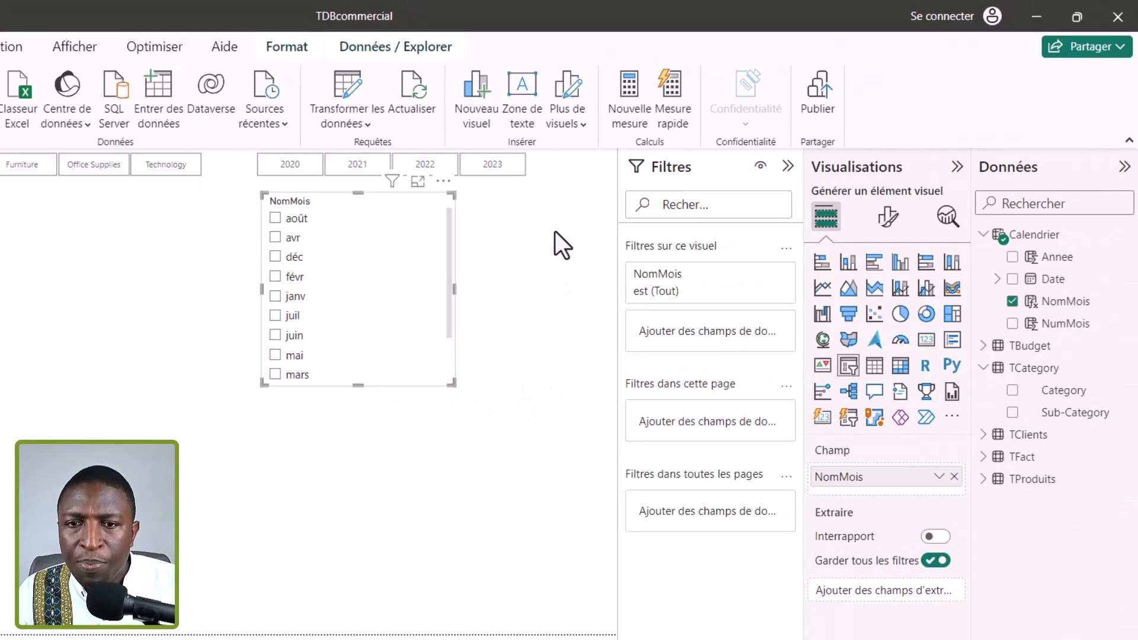
Set the NomMois slicer's style to Vignette and resize it into a single row beneath the year slicer.
click(524, 215)
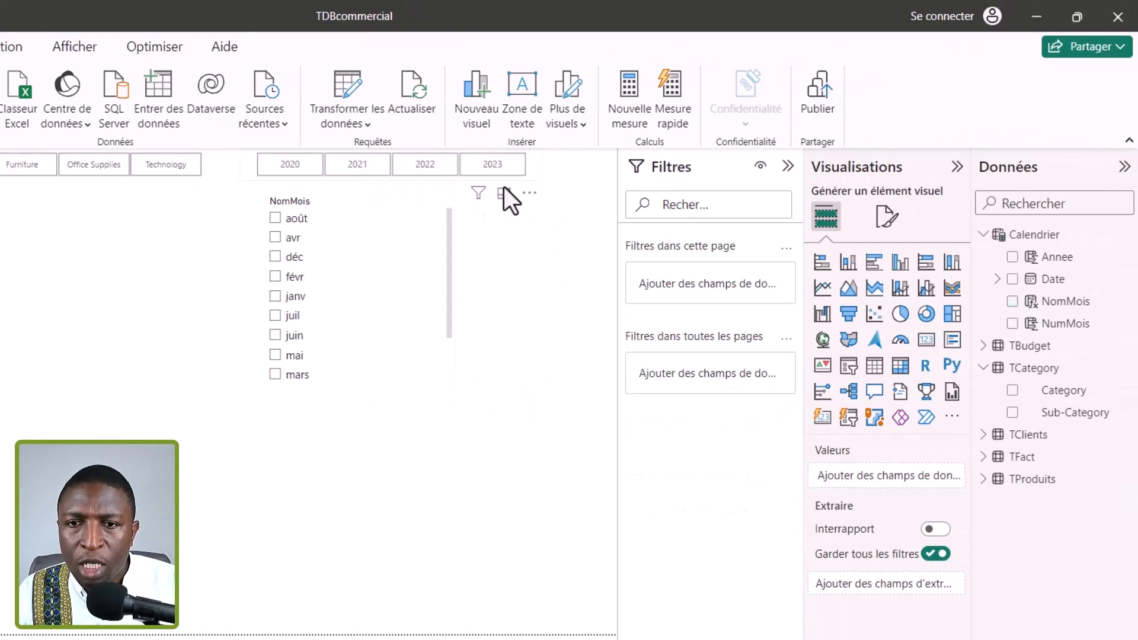
click(419, 276)
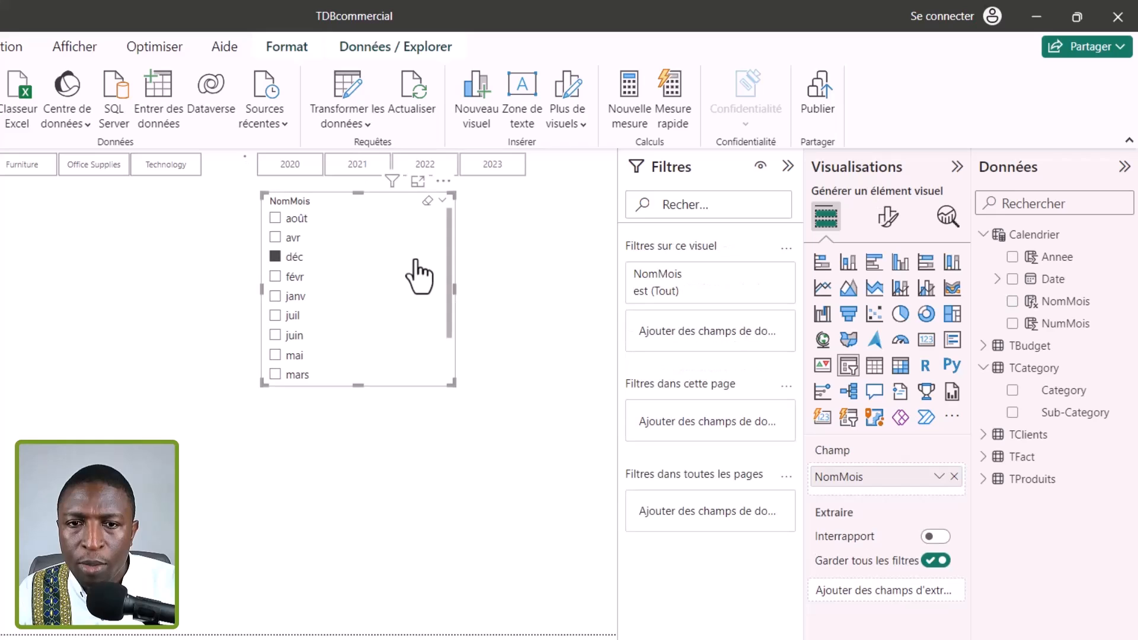
click(888, 217)
click(884, 357)
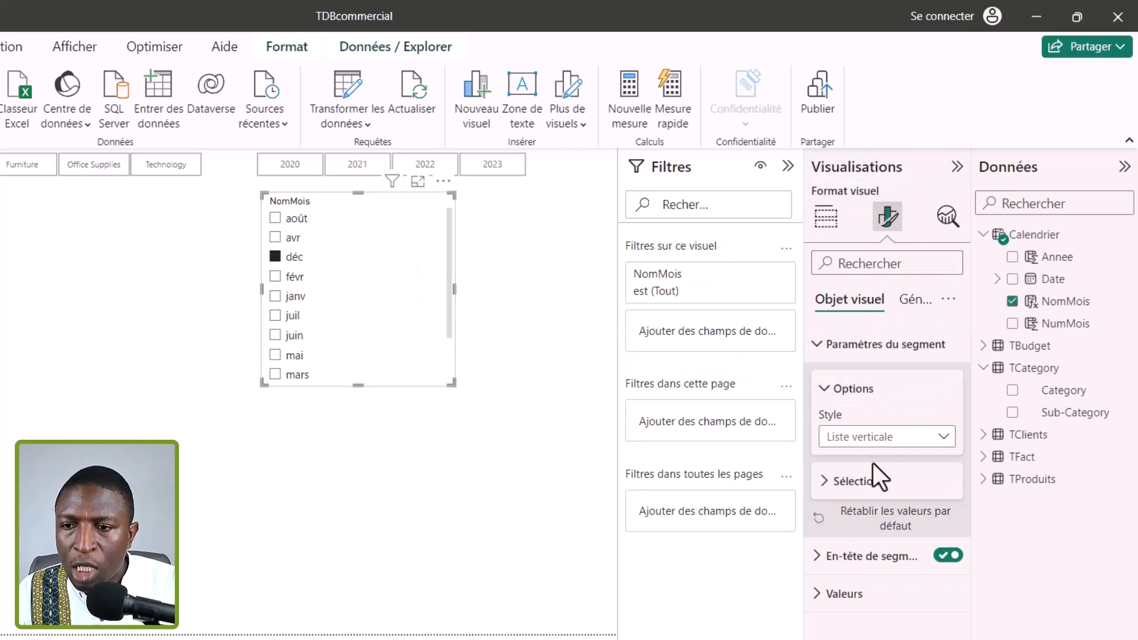
click(900, 443)
click(452, 358)
key(ctrl+z)
key(ctrl+z)
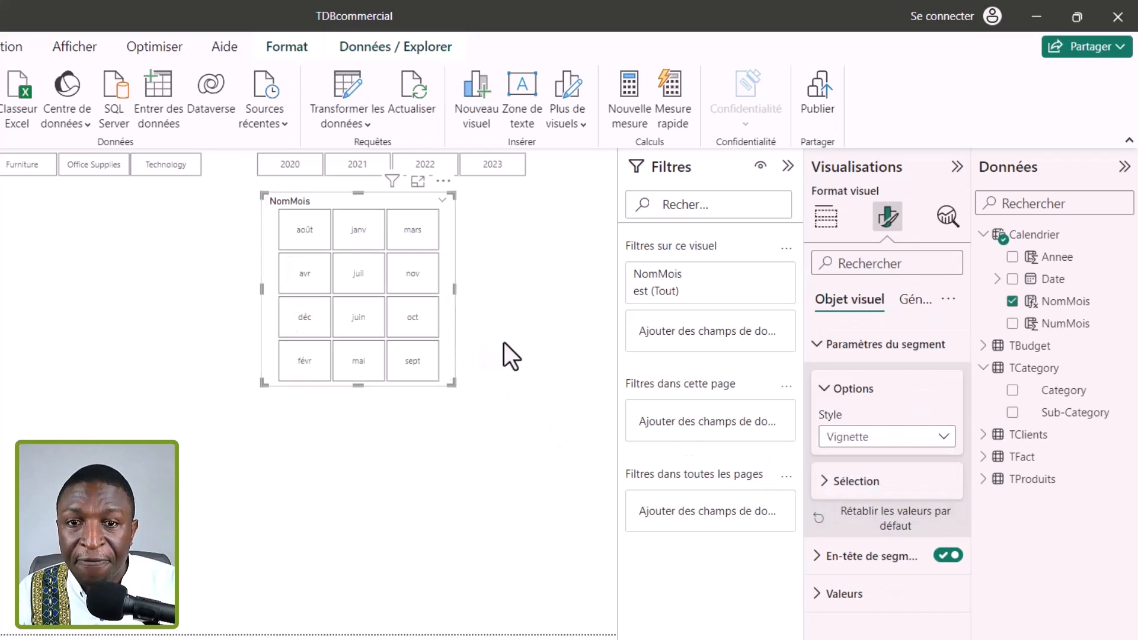
drag(457, 386, 606, 227)
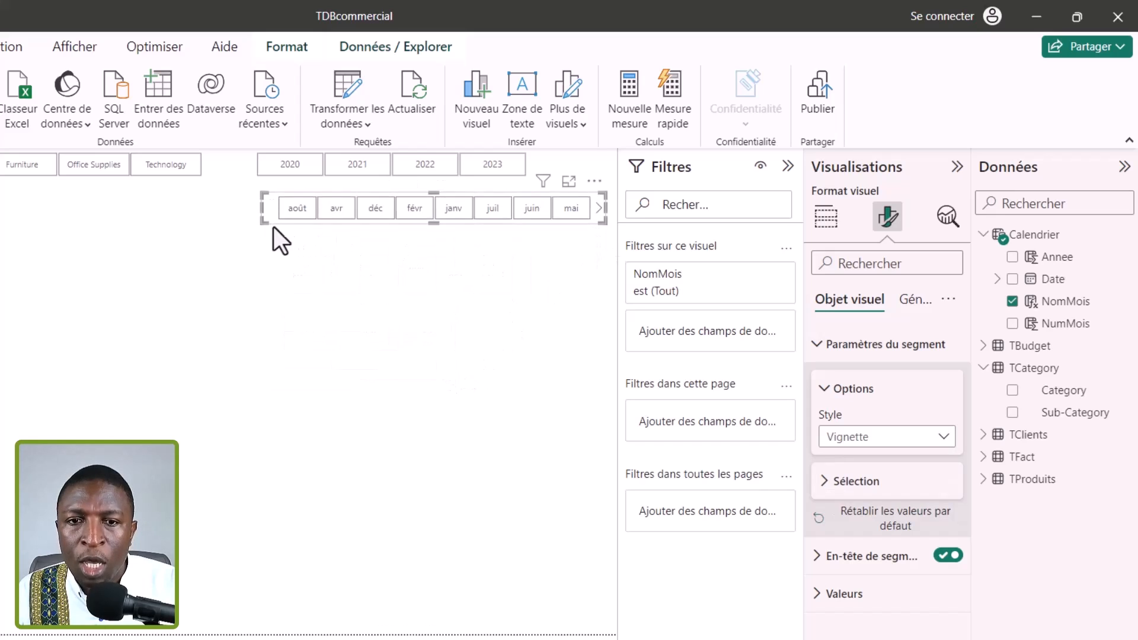
drag(268, 219, 246, 214)
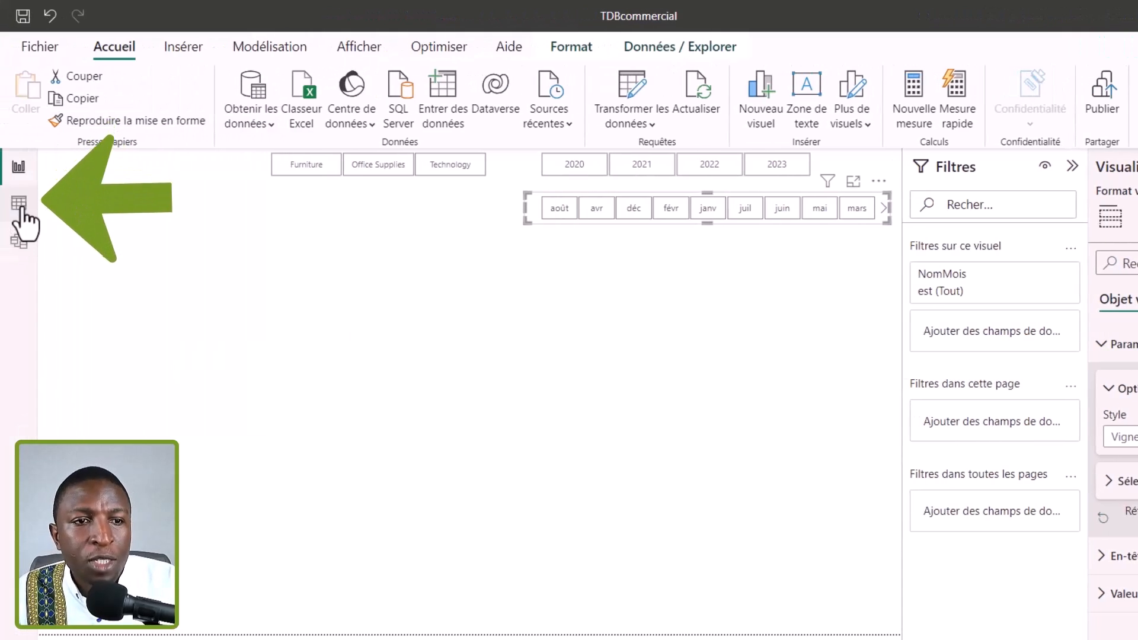
Sort the NomMois column of the Calendrier table by NumMois and return to the report page.
click(18, 203)
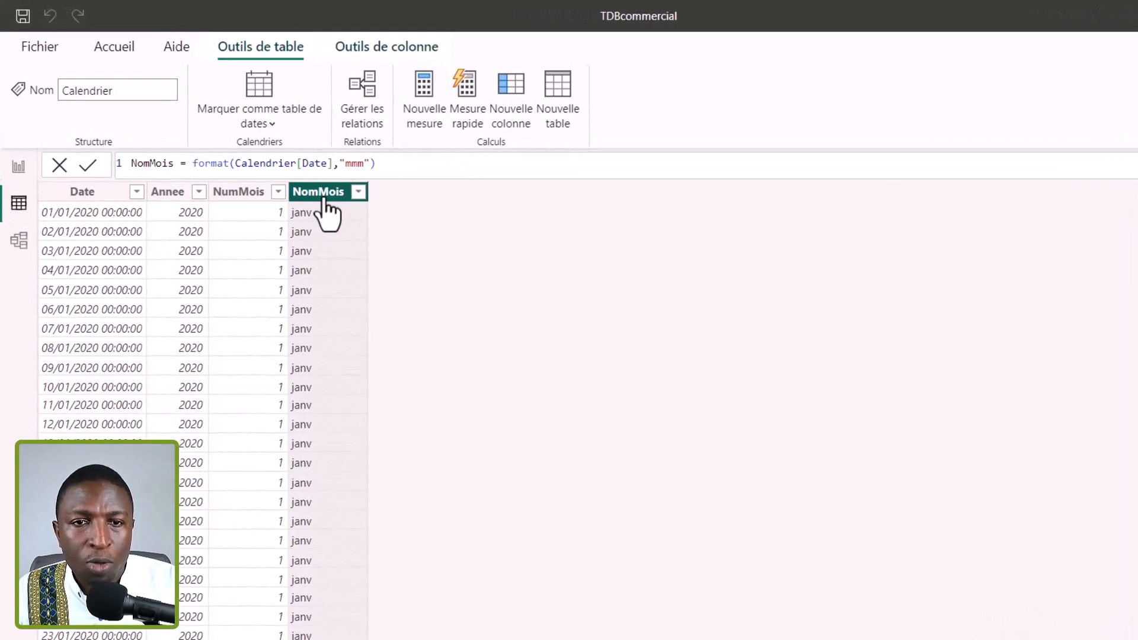
click(376, 52)
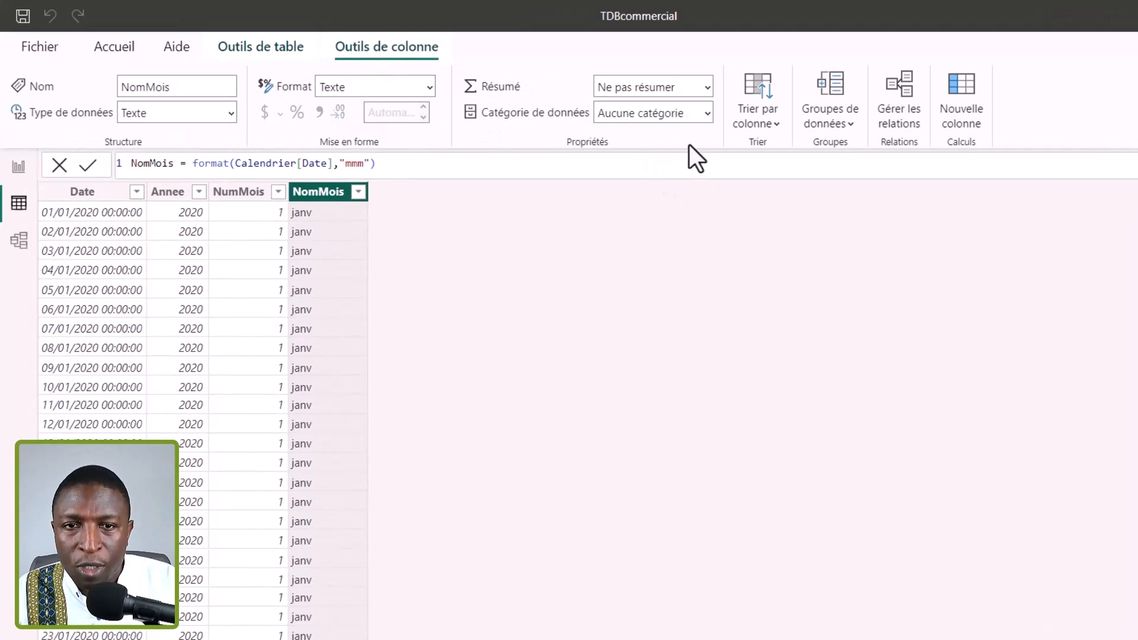
click(760, 125)
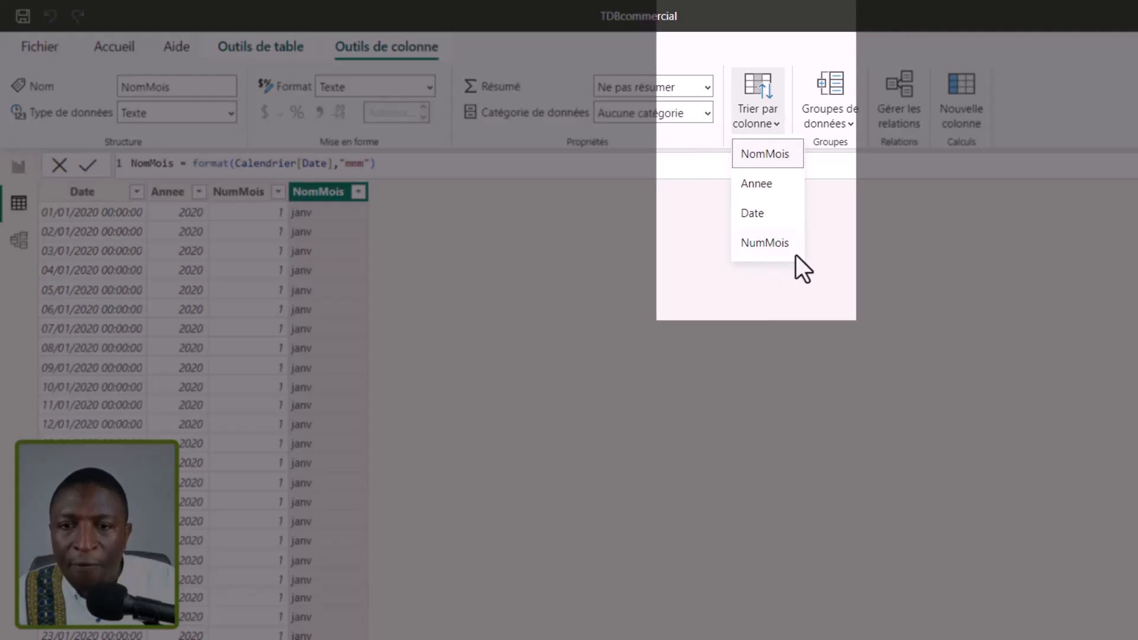
click(780, 244)
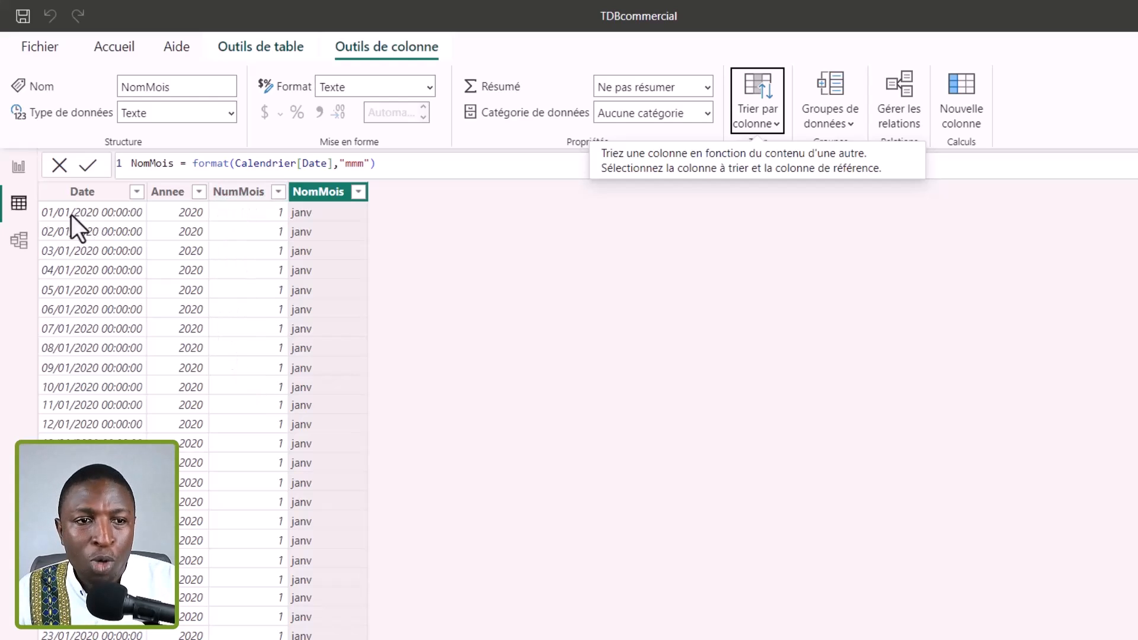
click(19, 168)
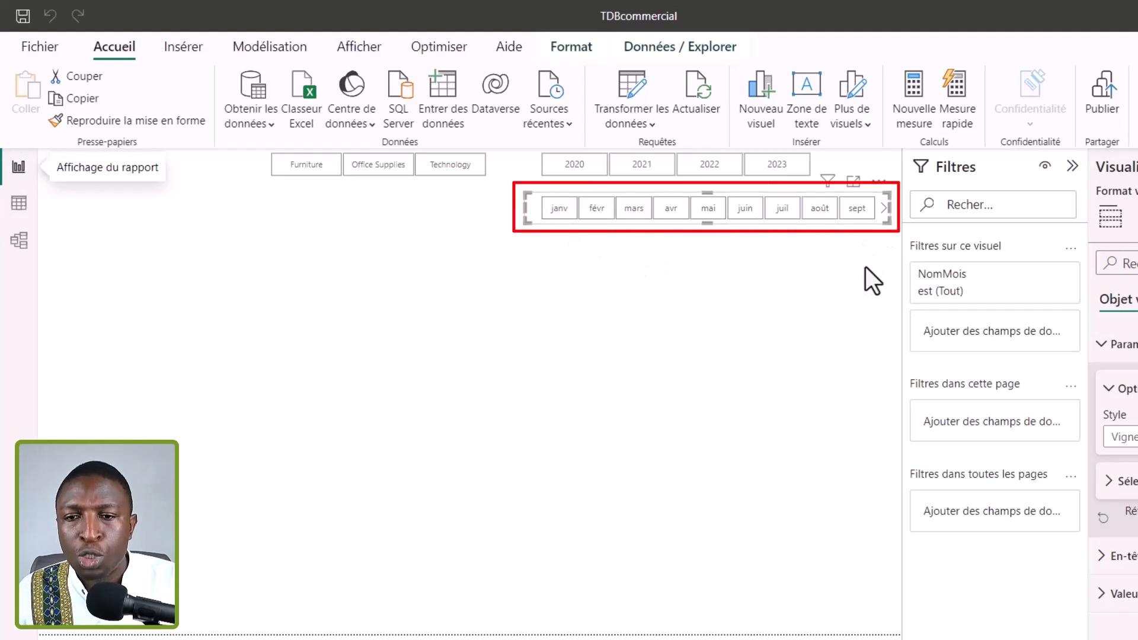
Add an empty pie chart to the report page beneath the slicers.
click(586, 240)
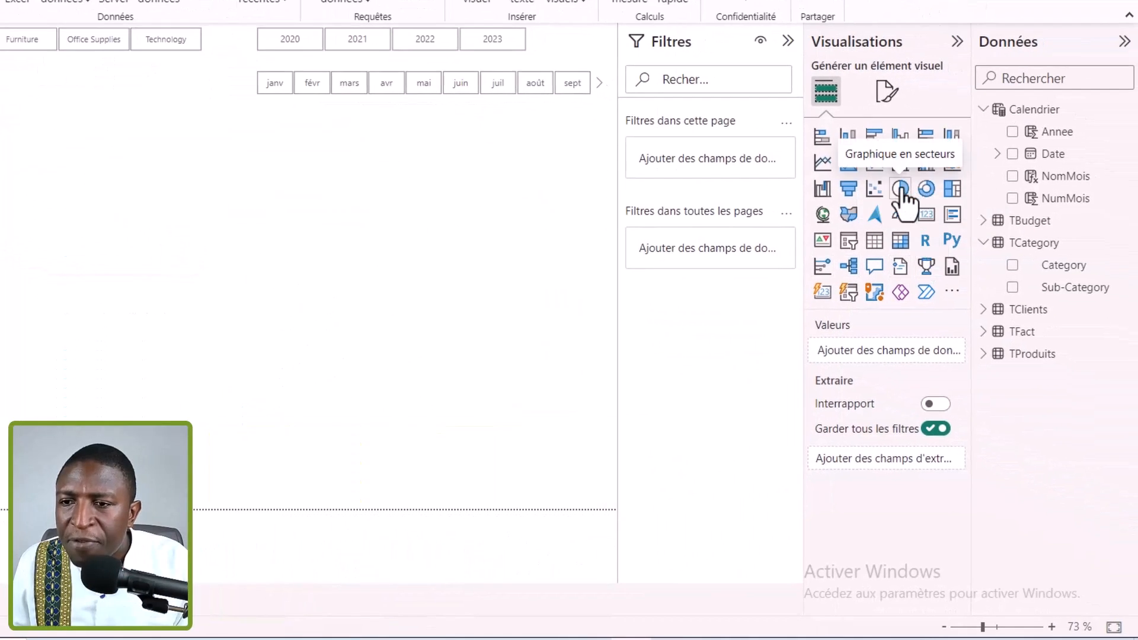
drag(901, 188, 20, 294)
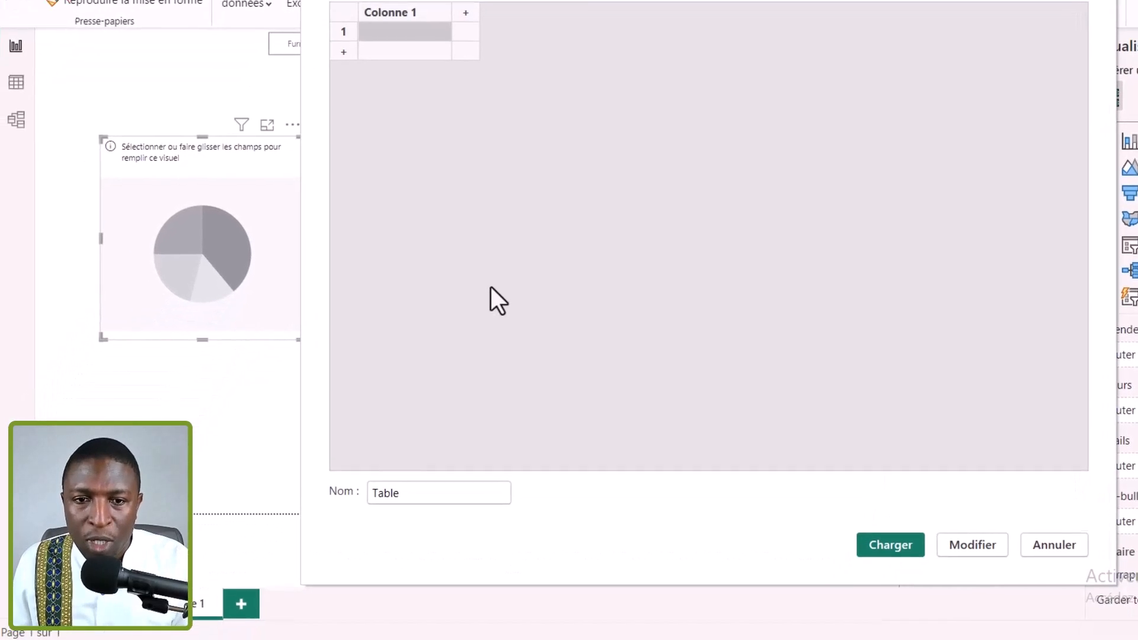
Name the new blank table Calculs and load it into the model.
double_click(440, 493)
text(Calculs)
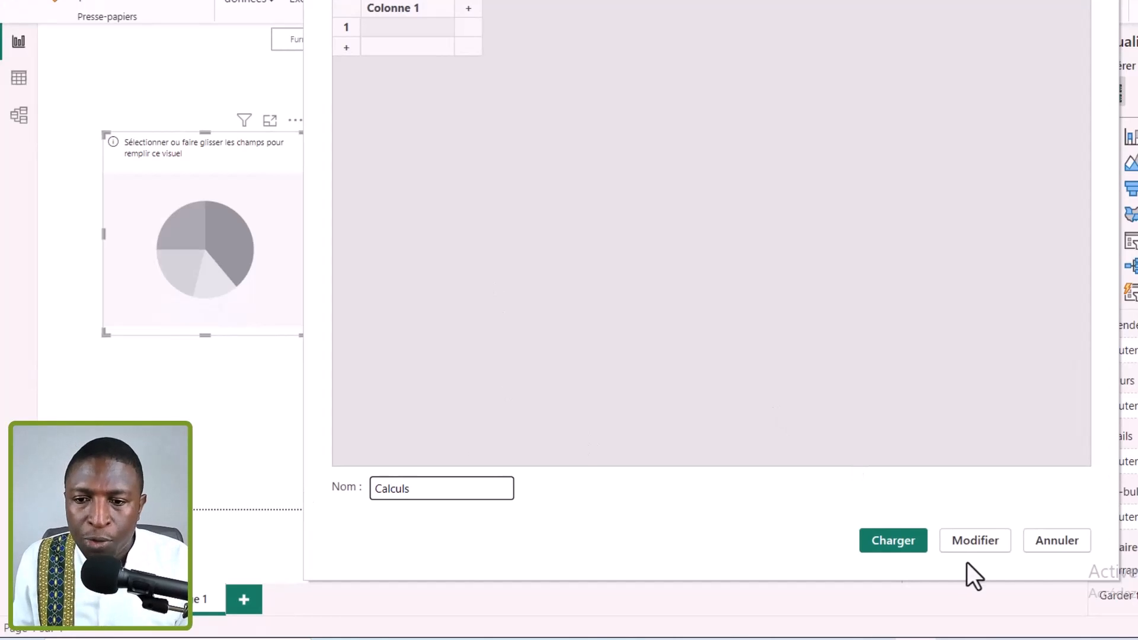
click(903, 546)
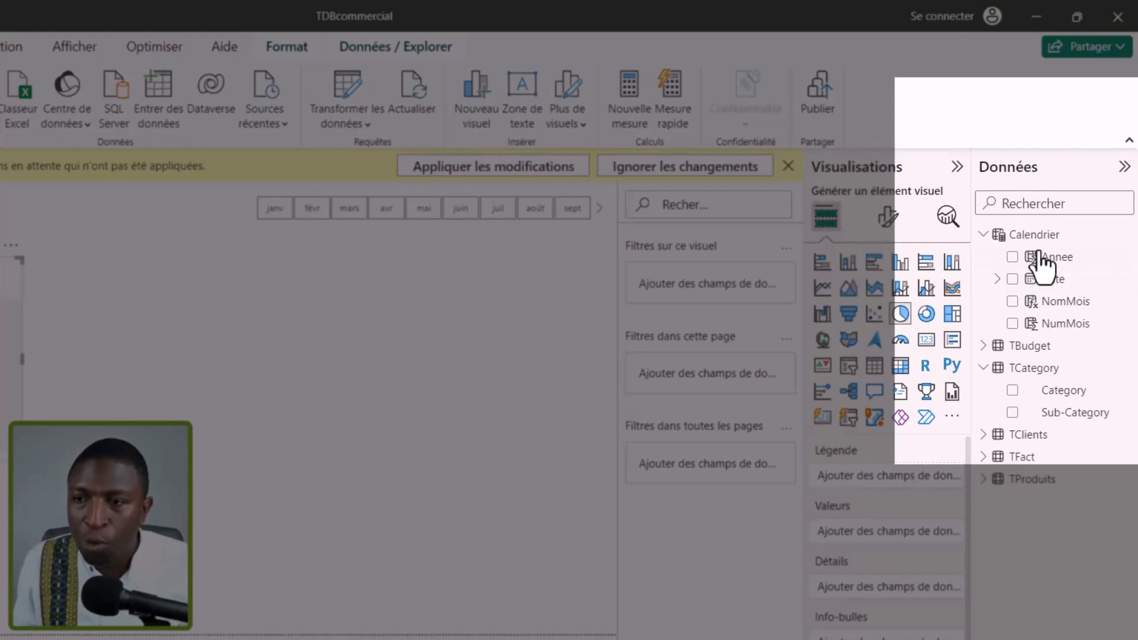
Start a new measure in the Calculs table and name it Total CA.
click(1045, 236)
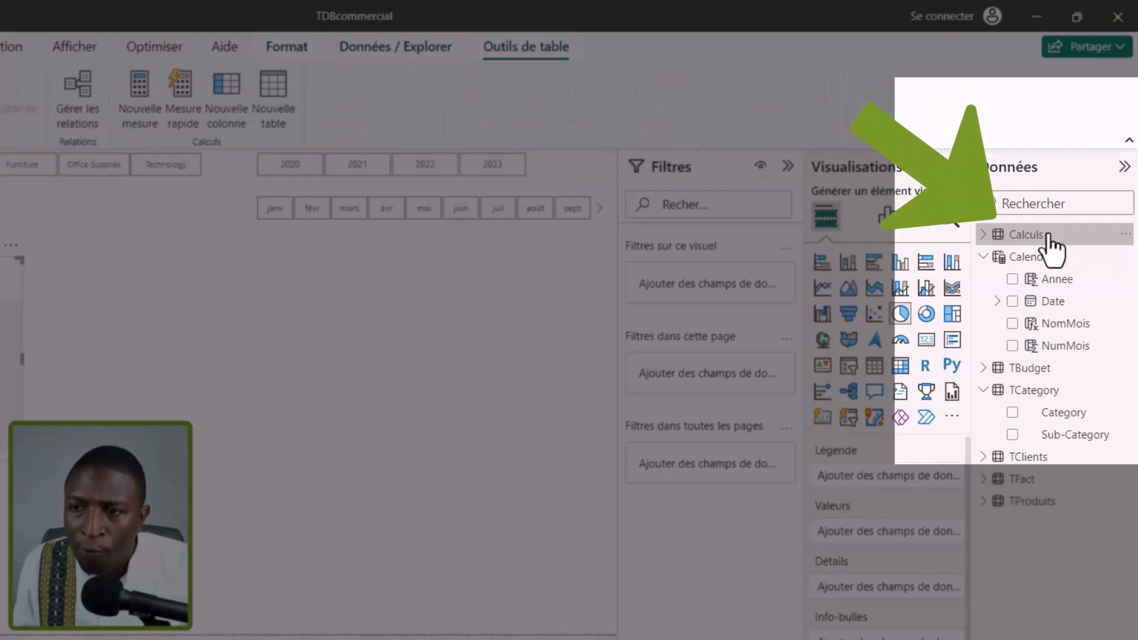
right_click(1036, 234)
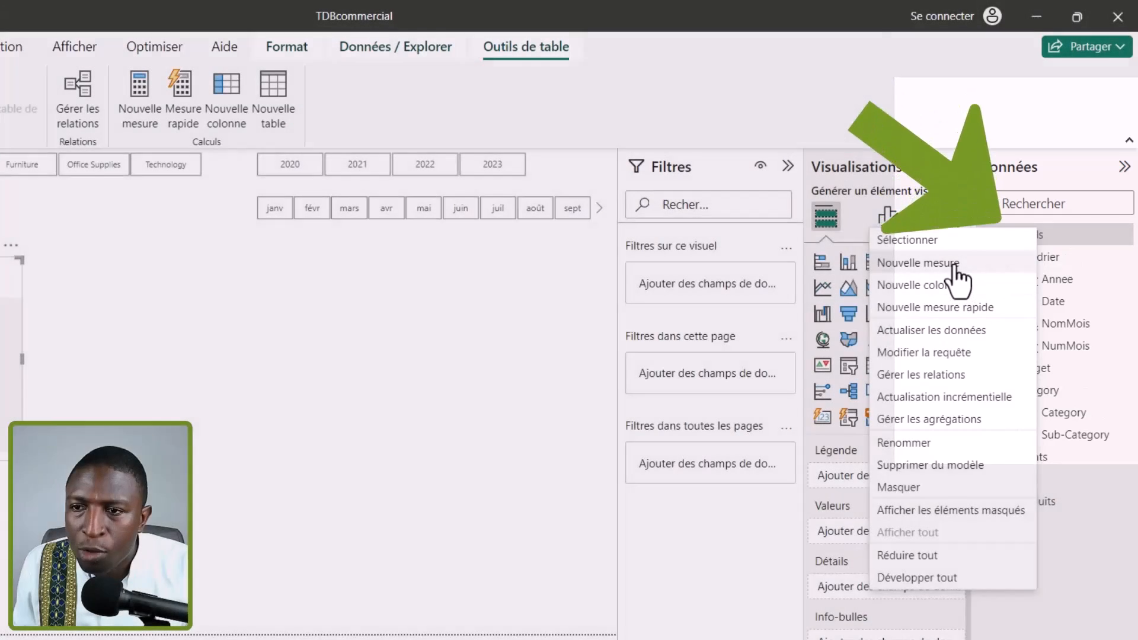
click(954, 266)
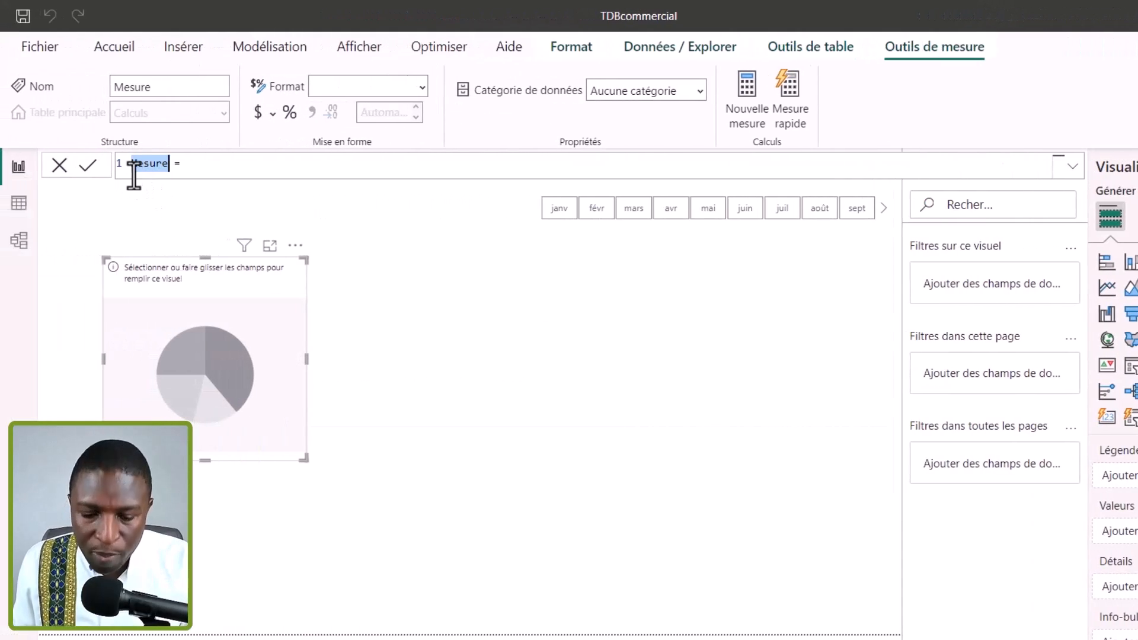
text(Tot)
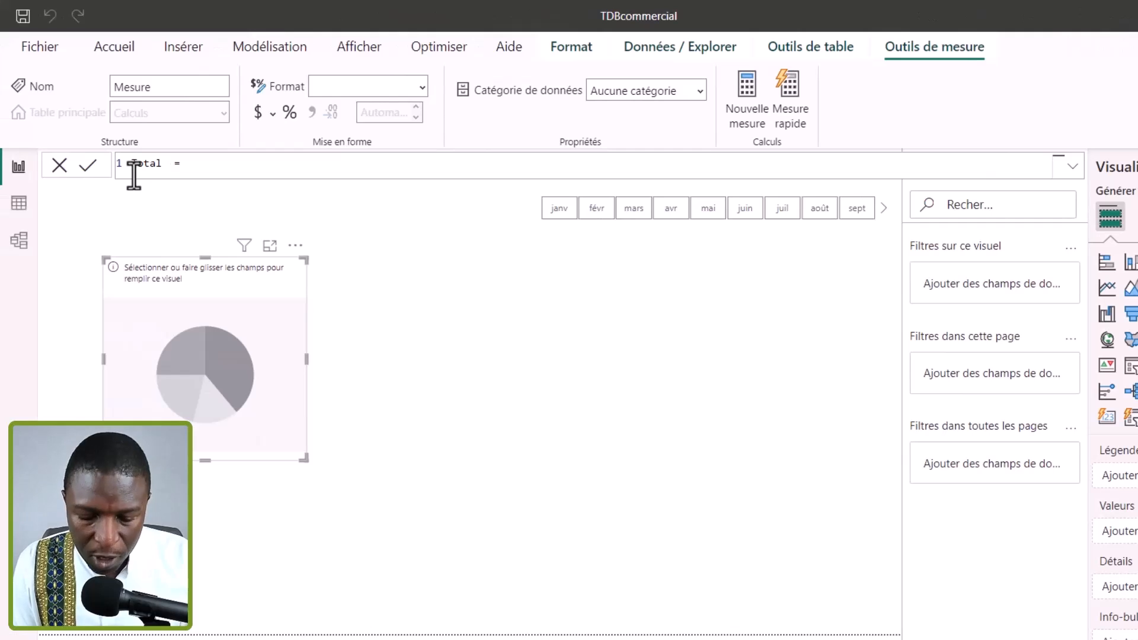
text(al CA)
Define the Total CA measure as SUM(TFact[Sales]) and commit the formula.
click(232, 168)
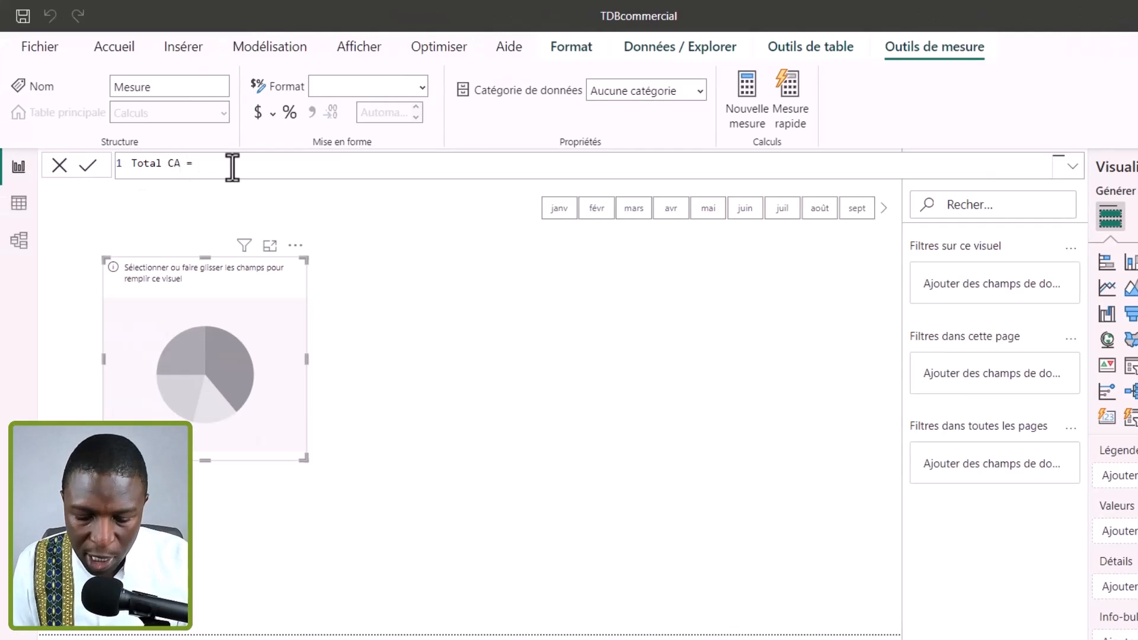
text(sum)
key(Tab)
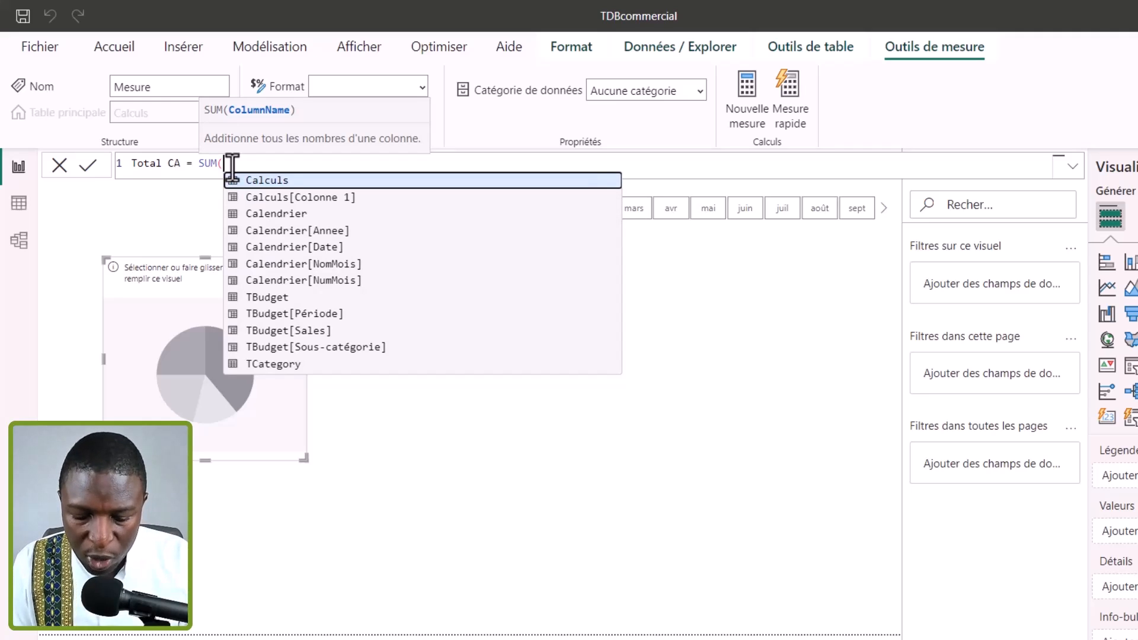
text(tfa)
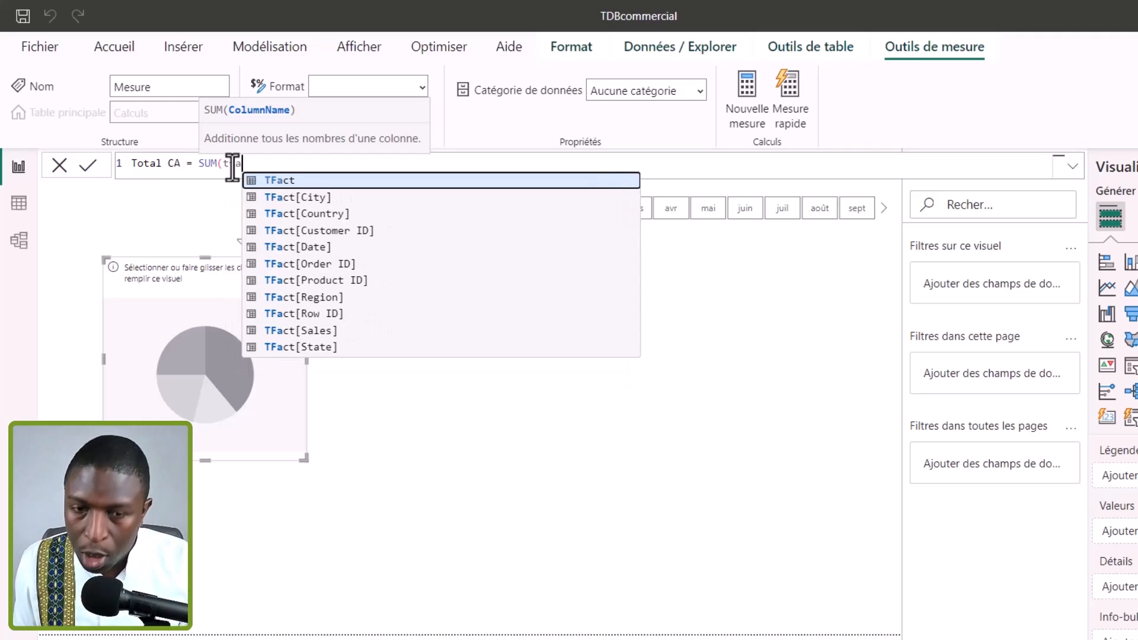
key(Down)
key(Down)
key(Down)
key(Down)
key(Down)
key(Down)
key(Down)
key(Down)
key(Down)
key(Down)
key(Up)
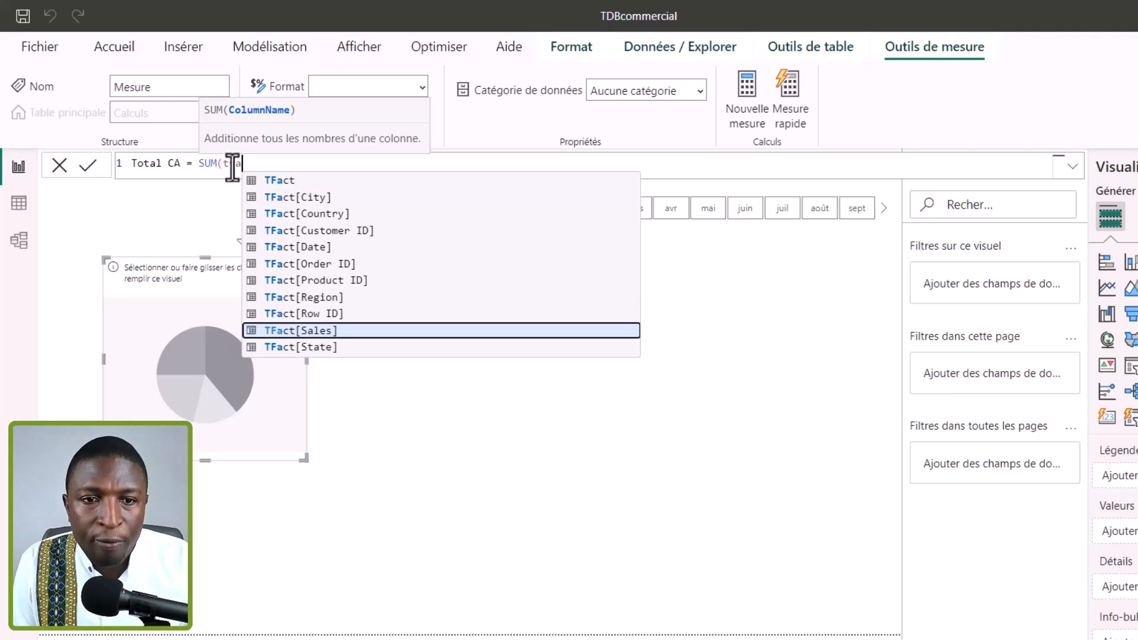
key(Tab)
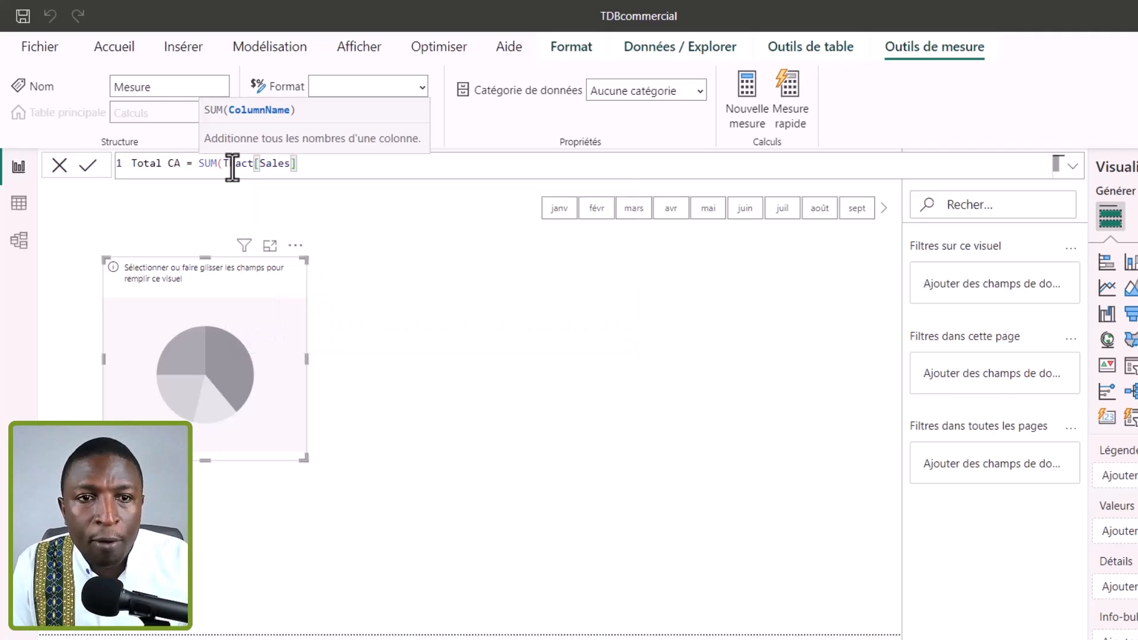
text())
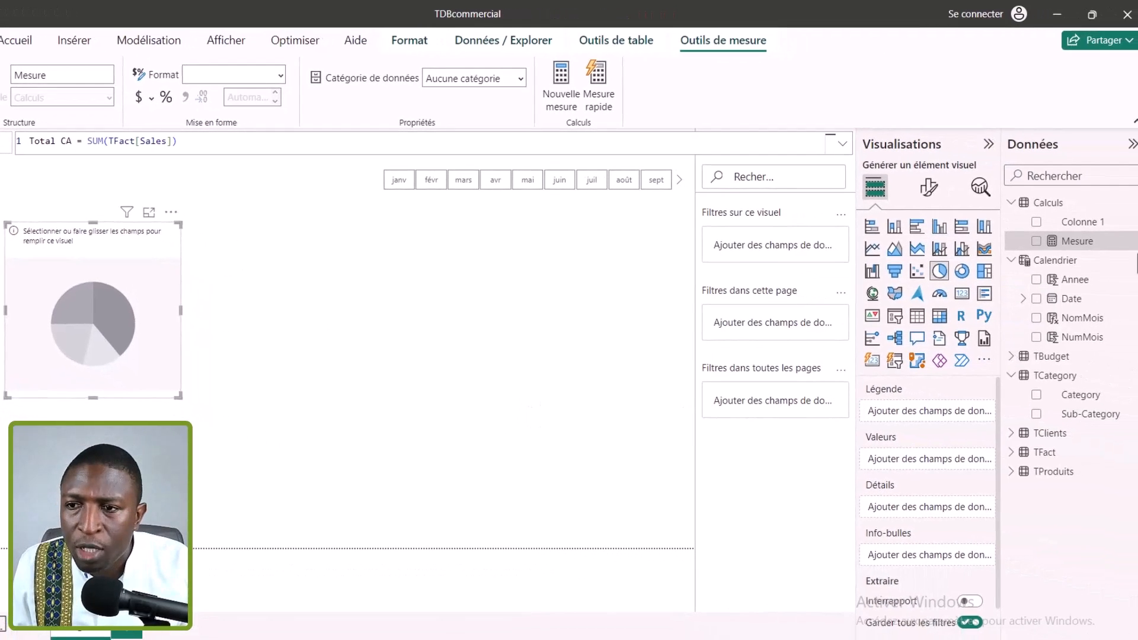
key(Return)
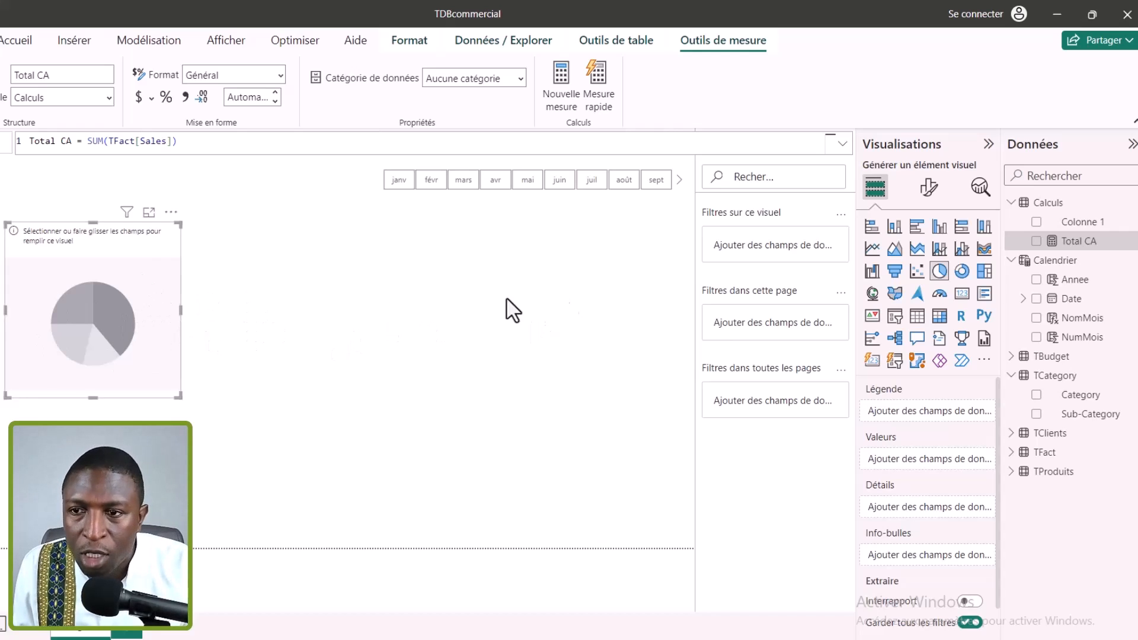
Use the Total CA measure as the pie chart's values.
click(1037, 243)
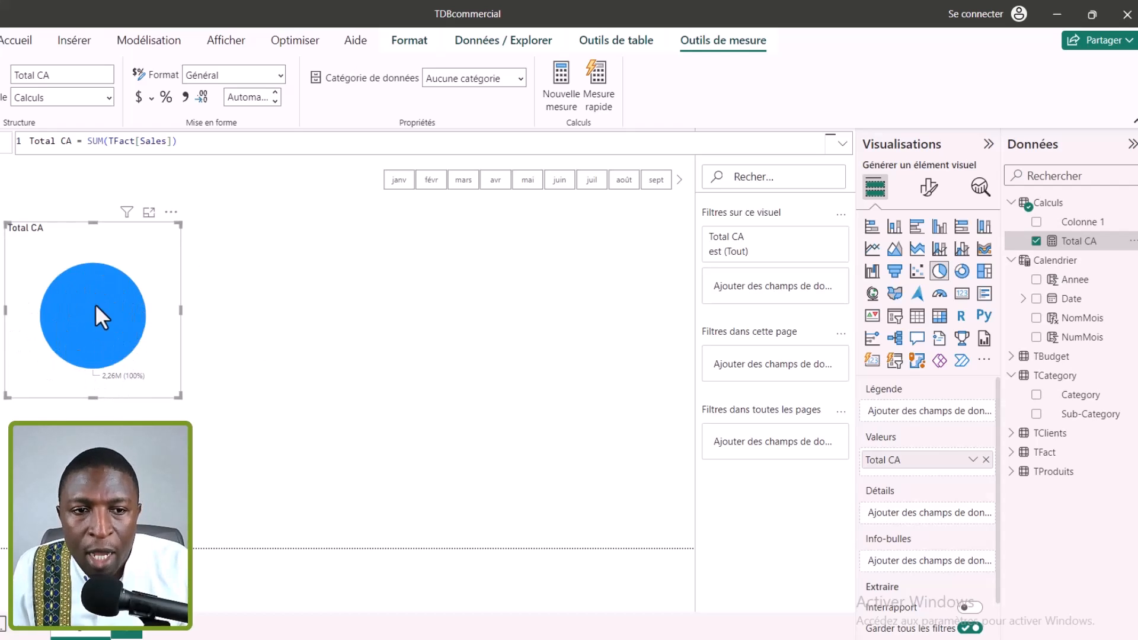
mouse_move(38, 294)
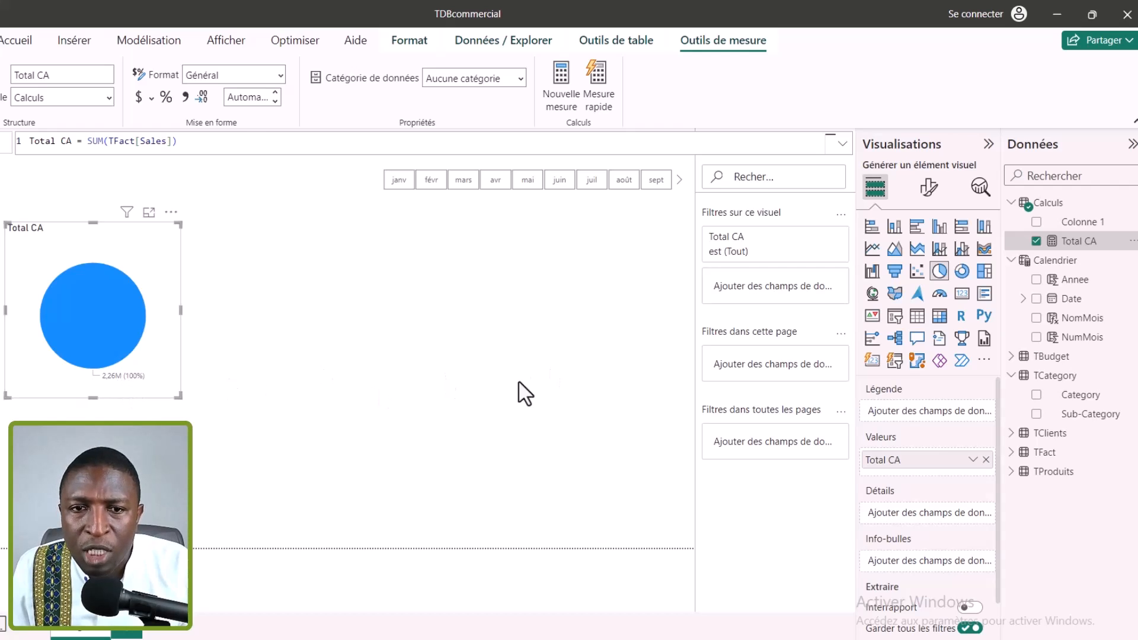
Filter the page on 2023 with the year slicer to test the pie chart, and clear that filter.
click(400, 332)
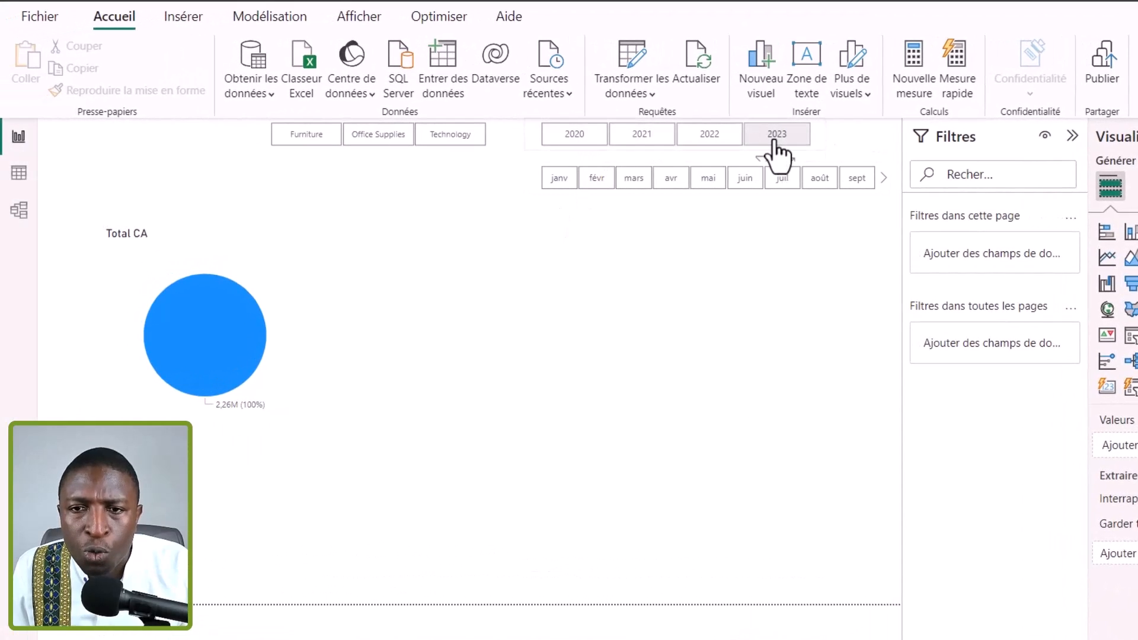
click(774, 140)
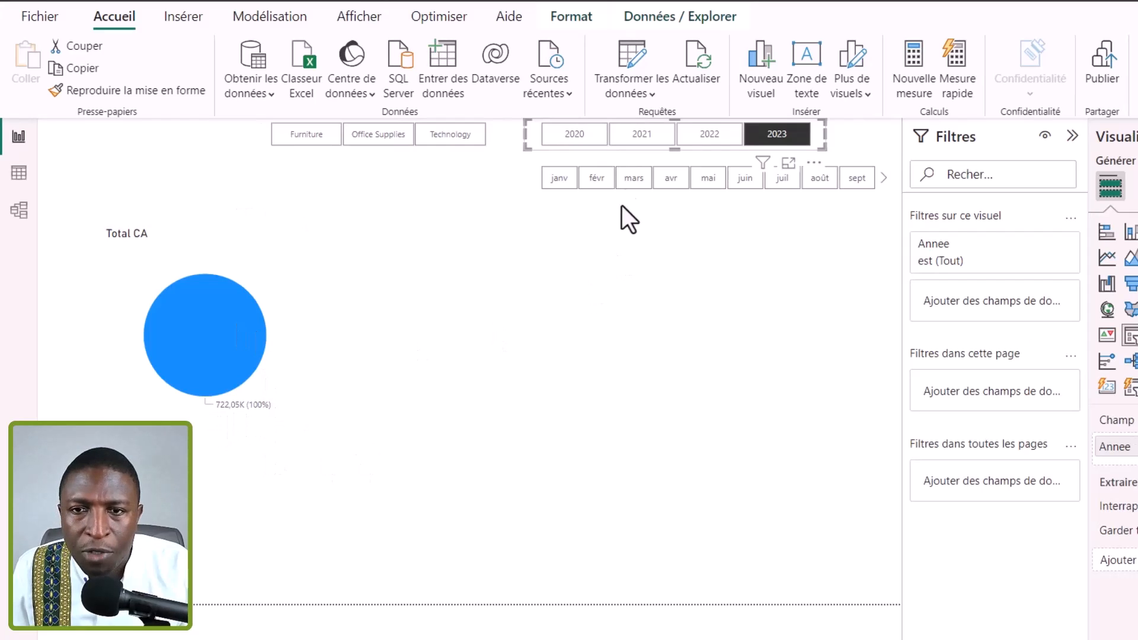
click(773, 136)
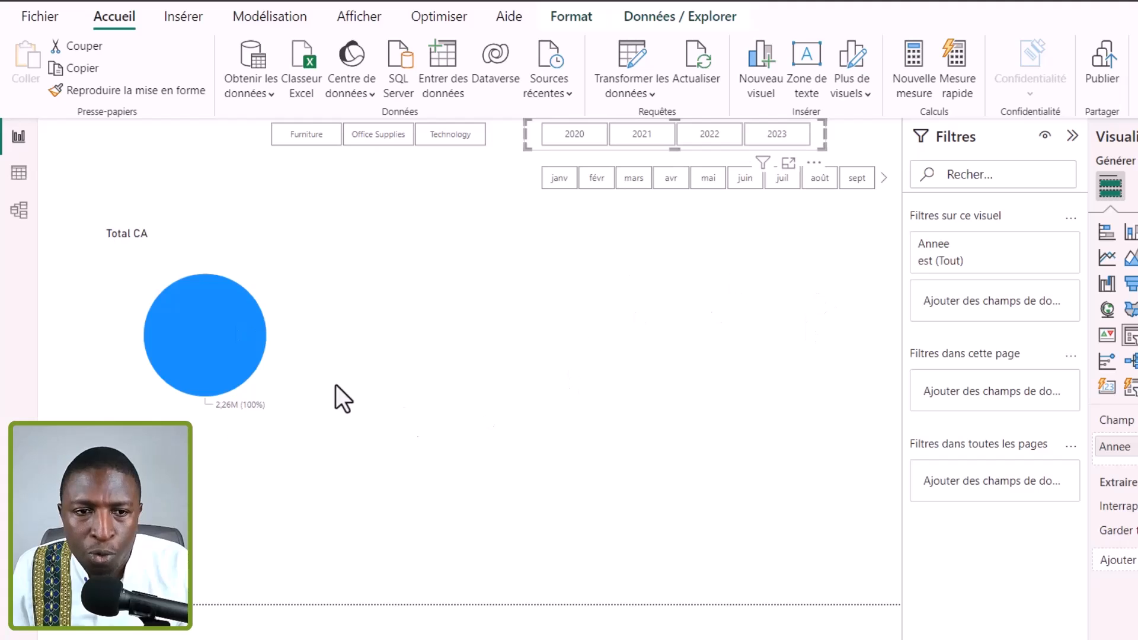
Set Category from TCategory as the pie chart's legend and move the chart to the page's left edge.
click(284, 294)
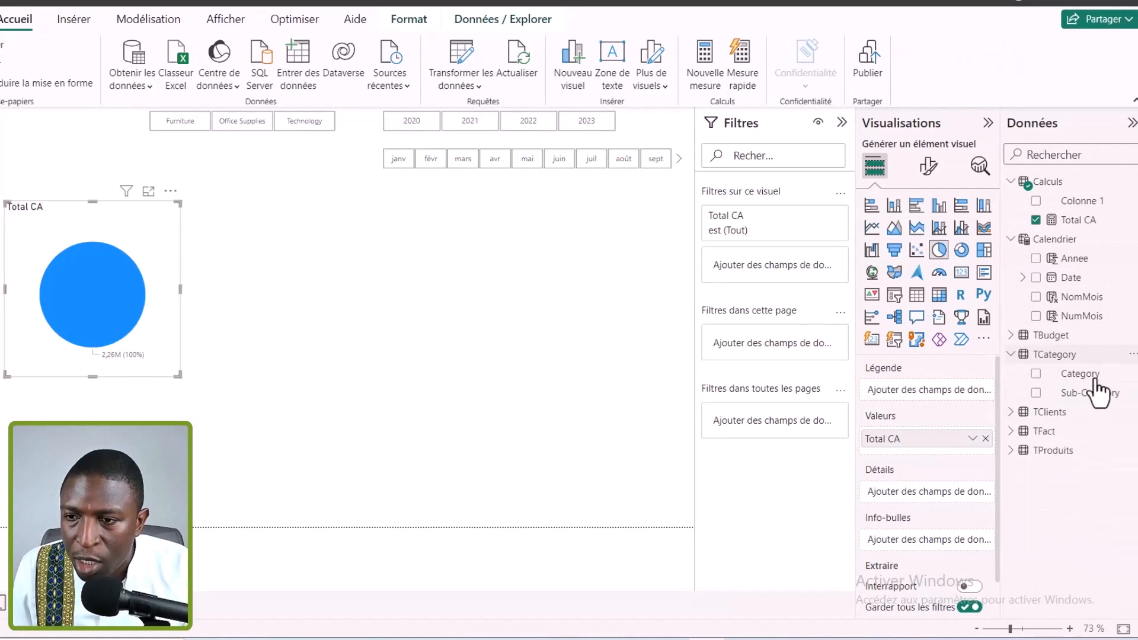
drag(1036, 379, 898, 389)
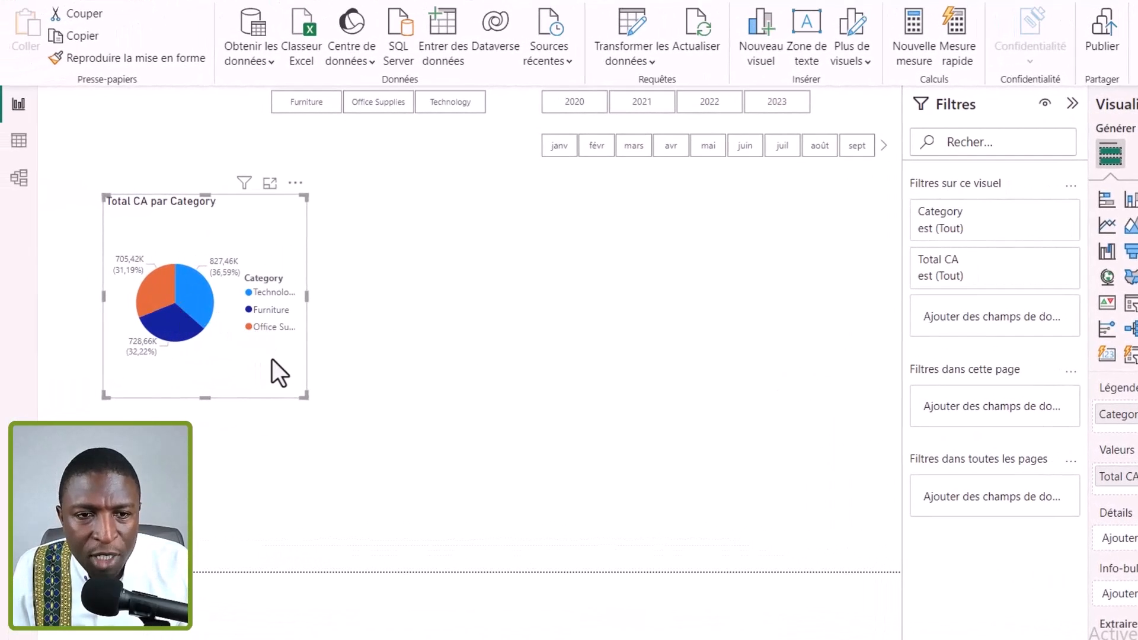
drag(237, 356, 202, 350)
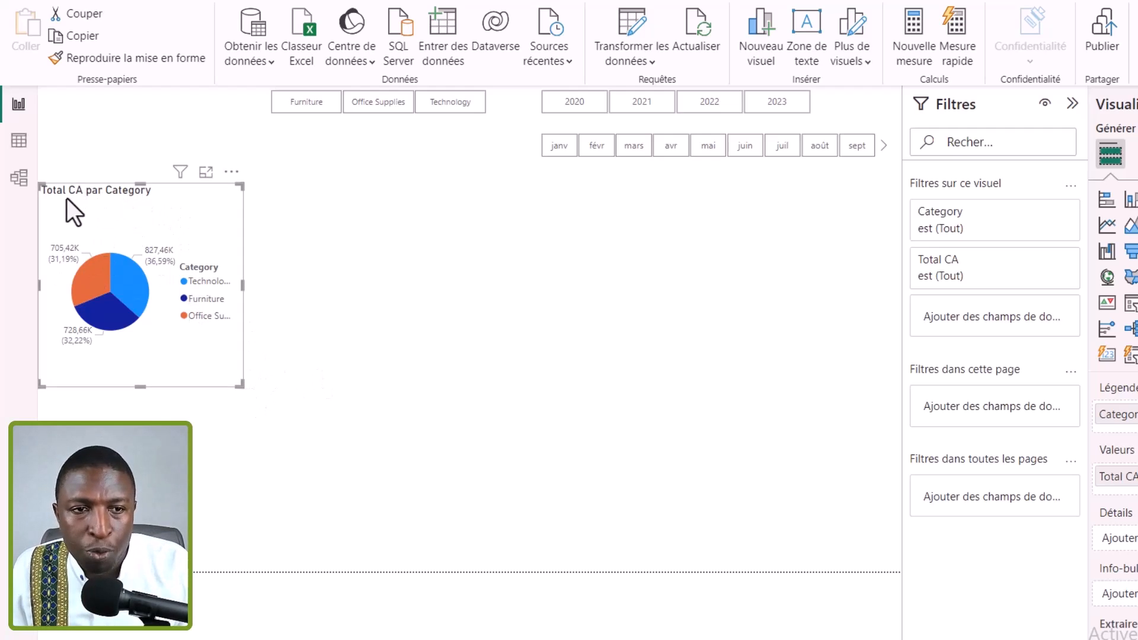
Change the pie chart's title text to "CA par Catégorie".
click(977, 169)
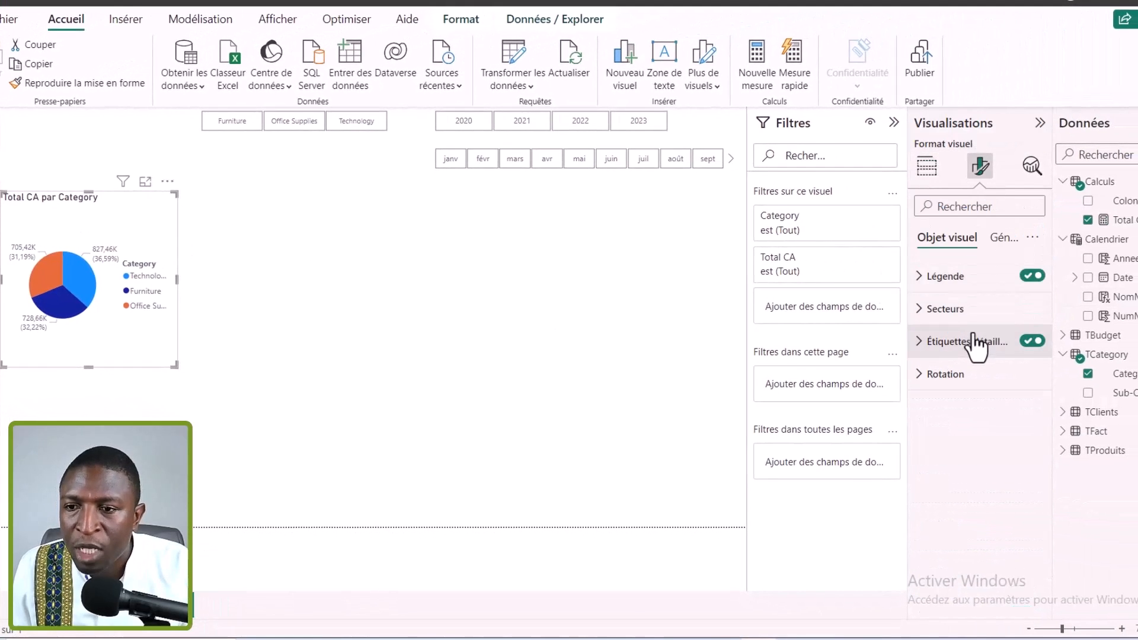
click(1002, 238)
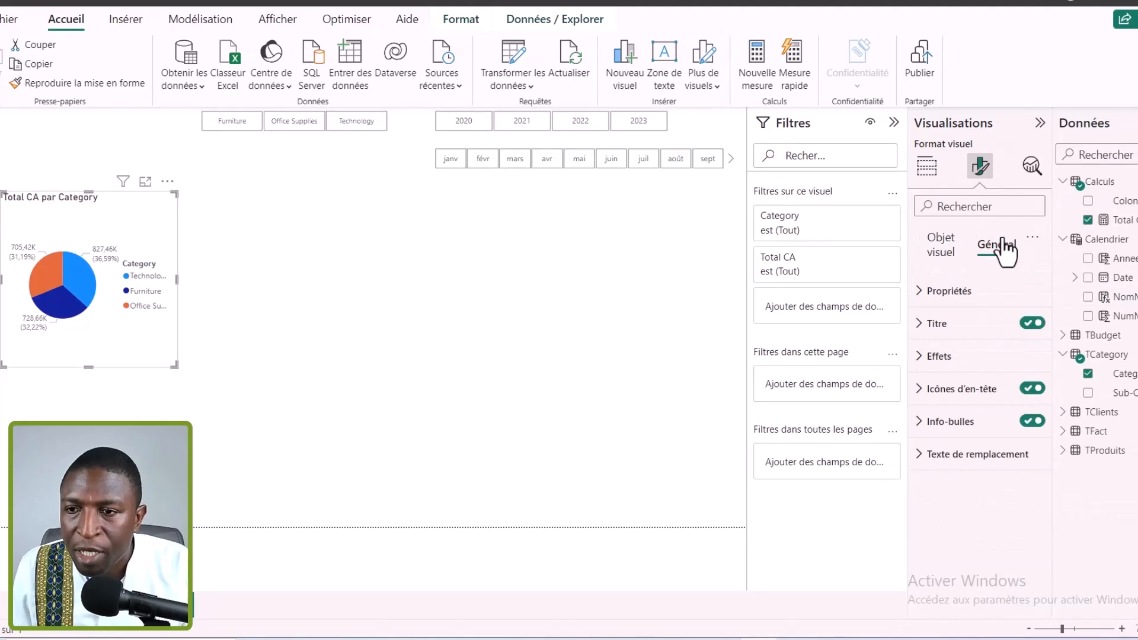
click(918, 324)
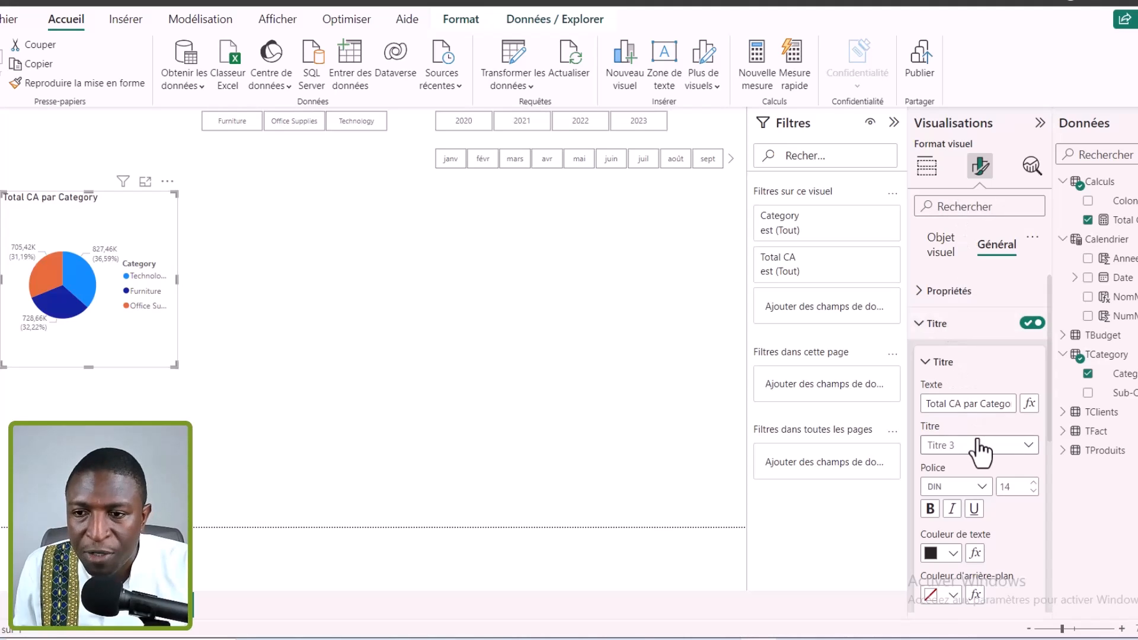
double_click(936, 404)
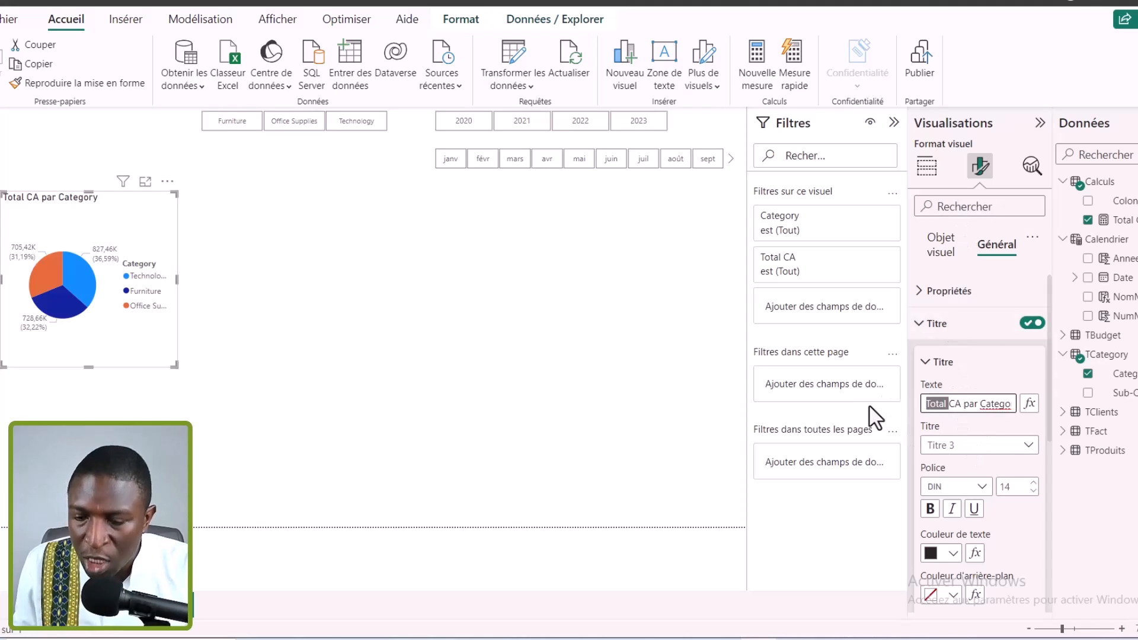
key(BackSpace)
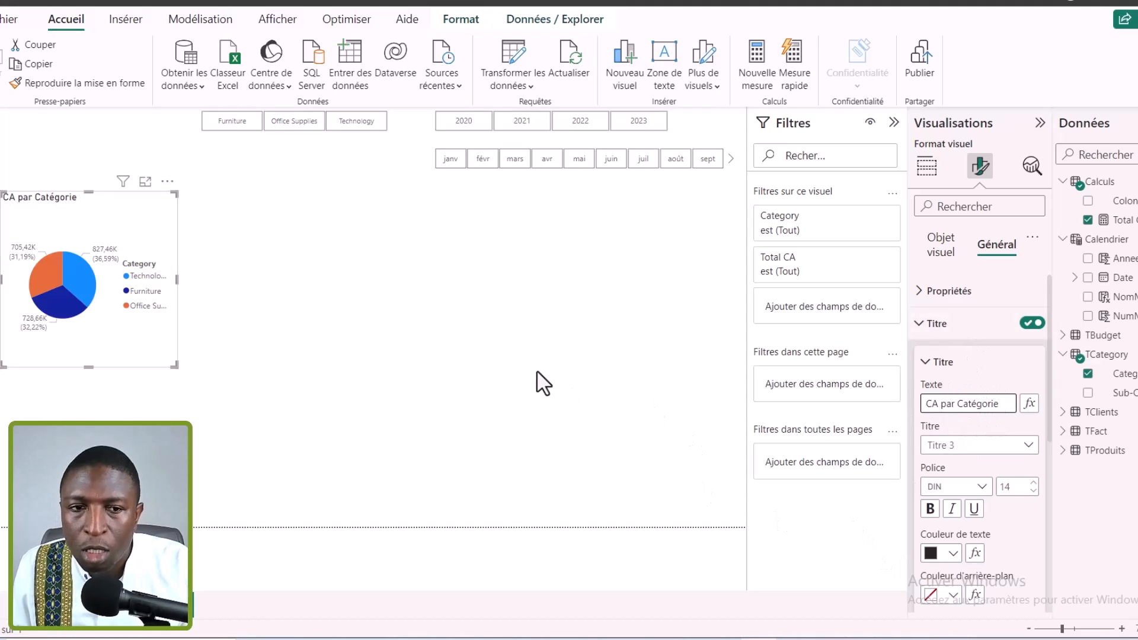
Add an empty line chart to the report page beneath the pie chart.
click(517, 356)
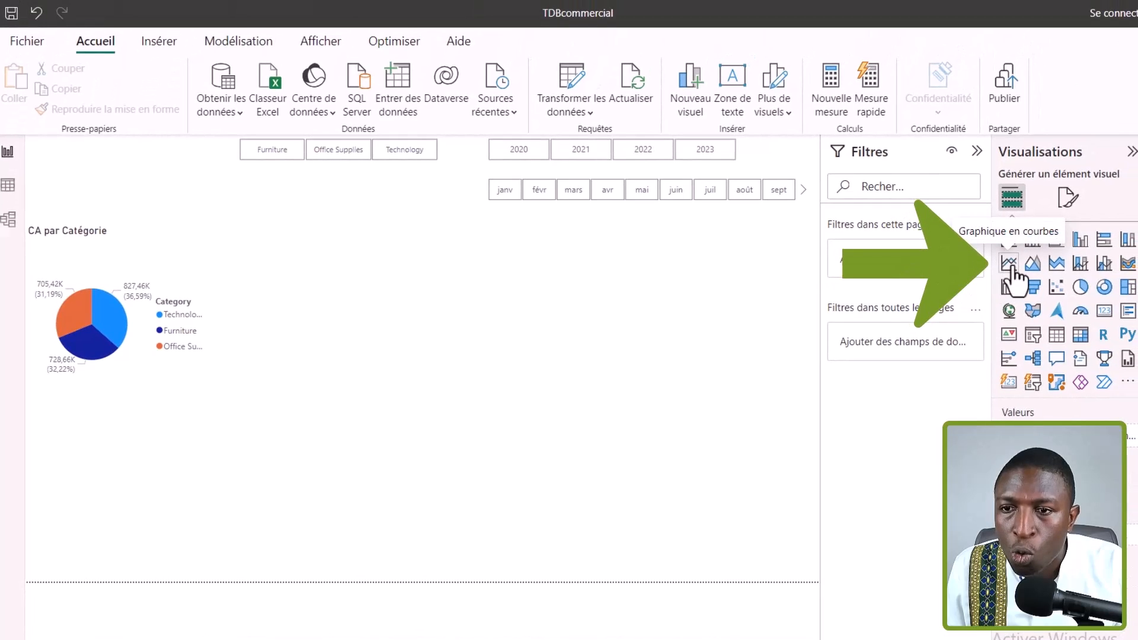
click(1010, 265)
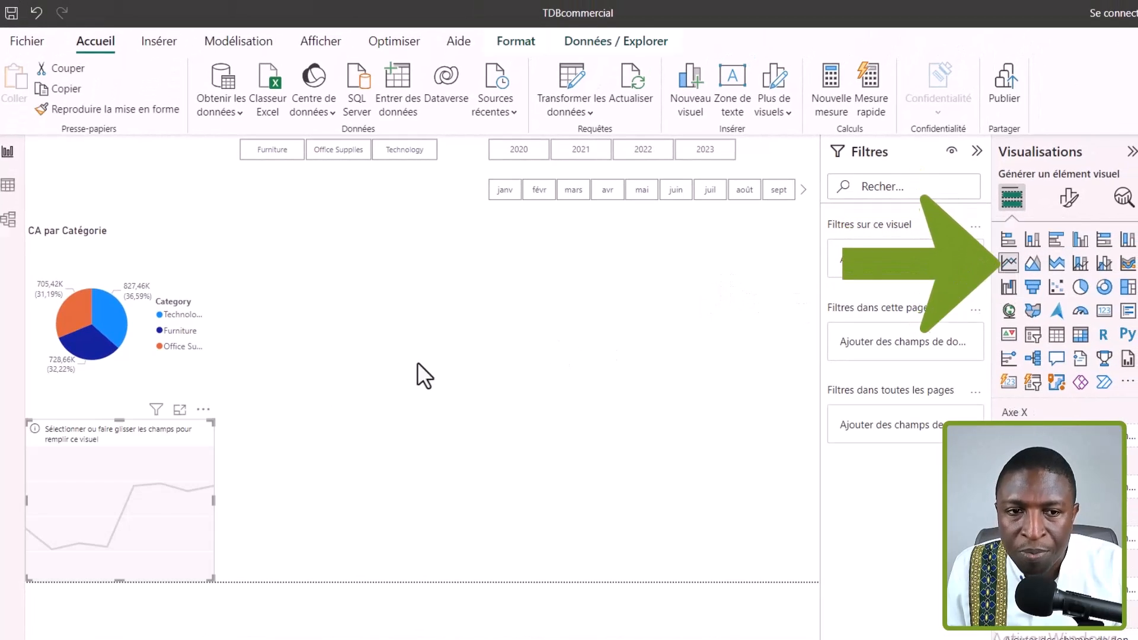
Move the empty line chart beside the pie chart, plot Total CA against Annee, and widen it.
drag(140, 450, 463, 265)
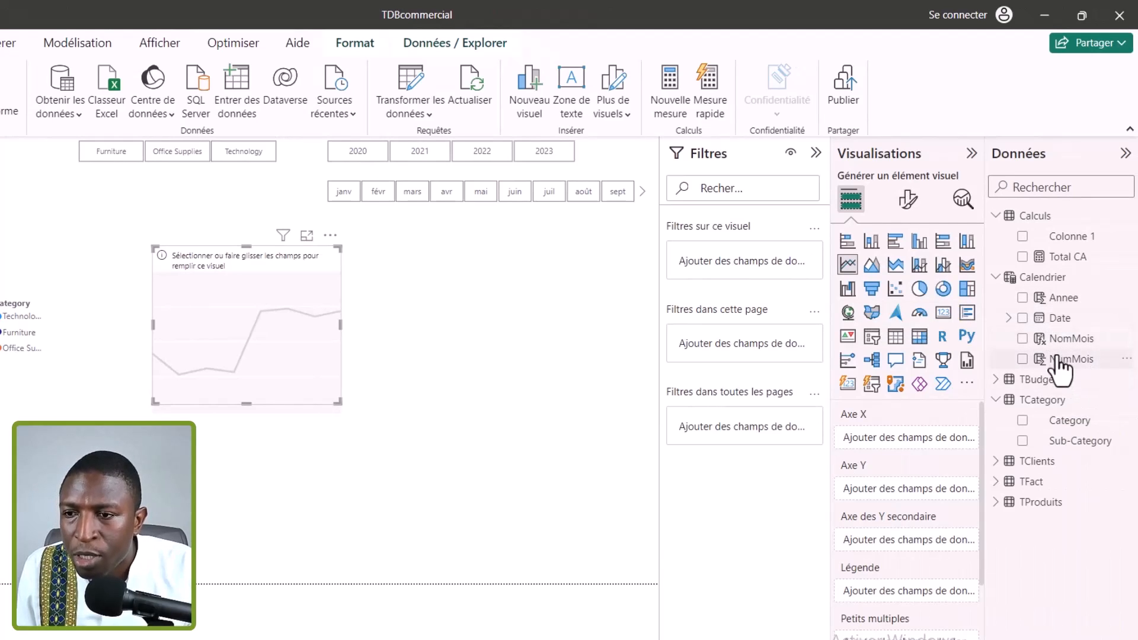
click(1022, 297)
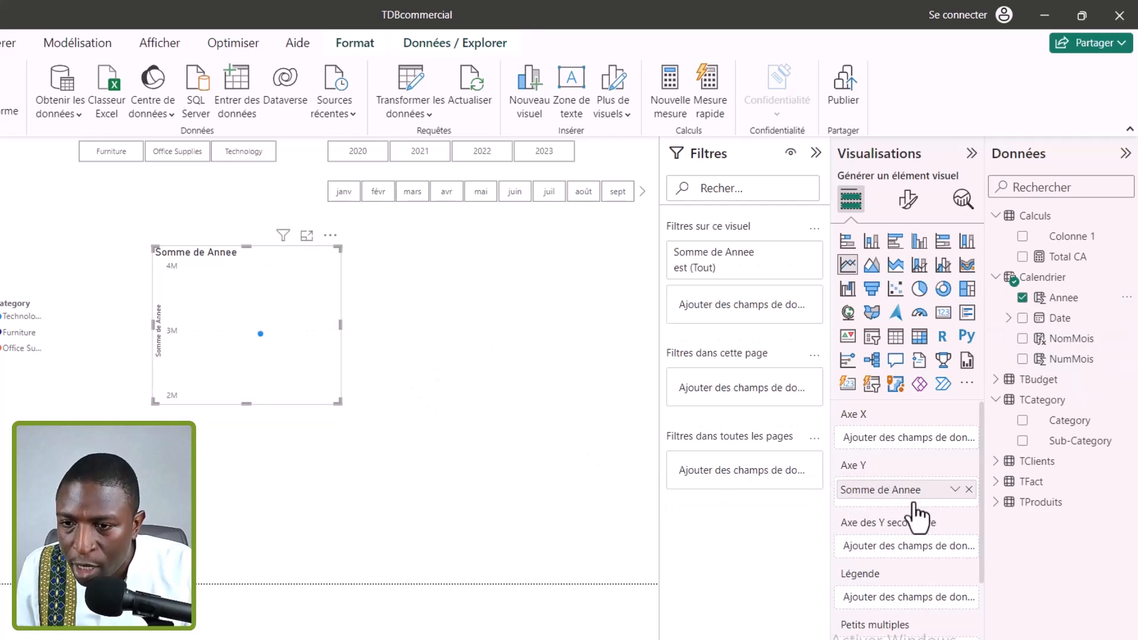
drag(916, 497, 916, 454)
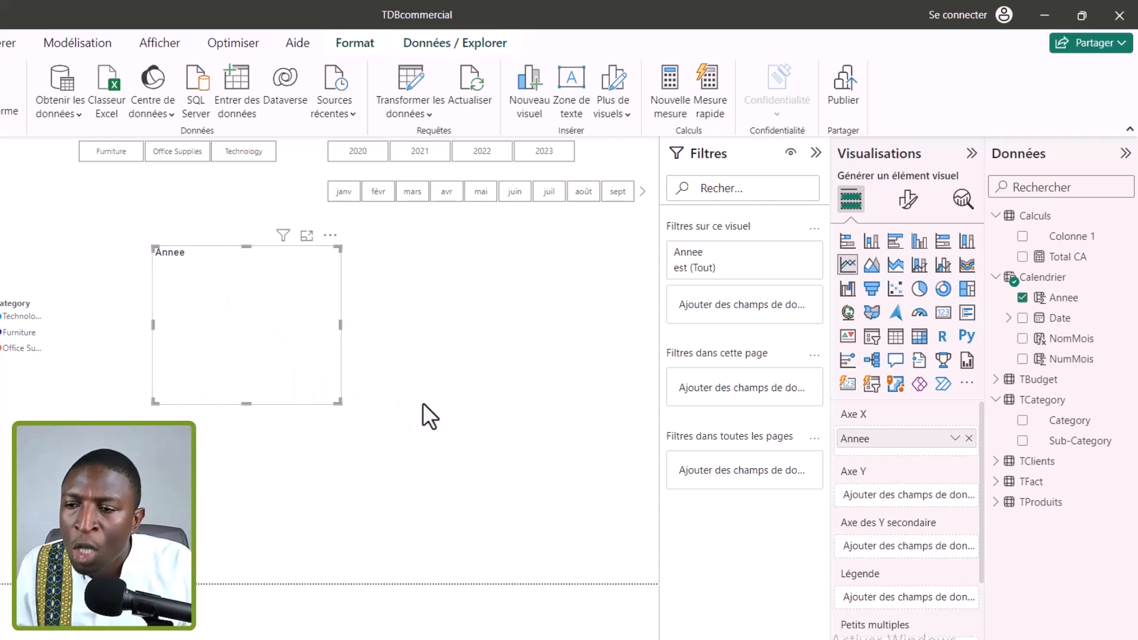
click(1022, 257)
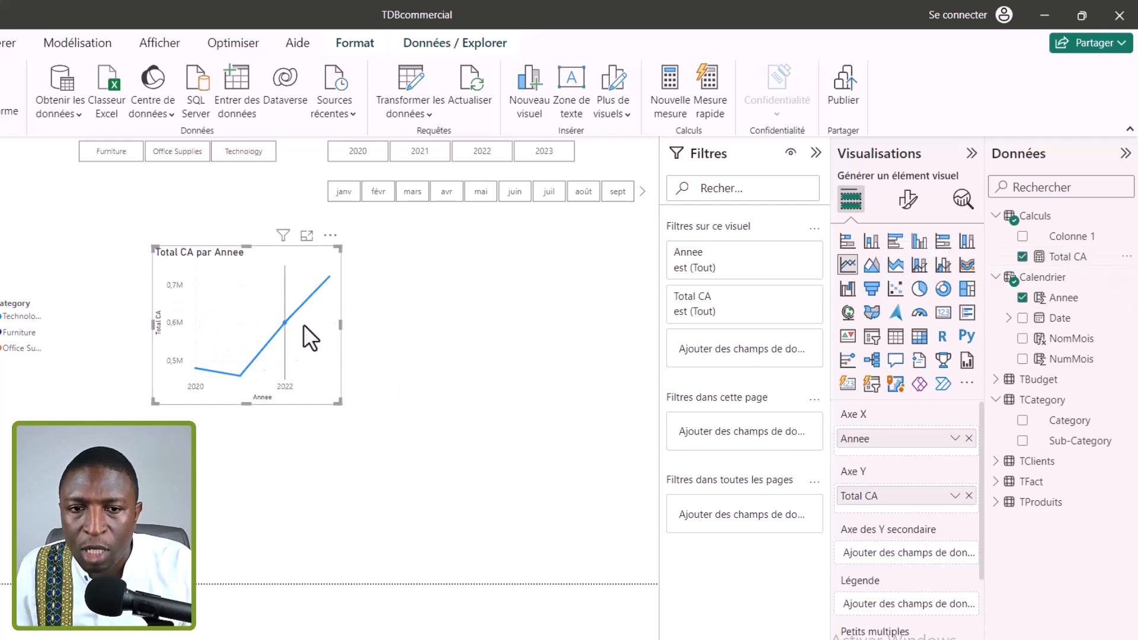
drag(339, 402, 479, 404)
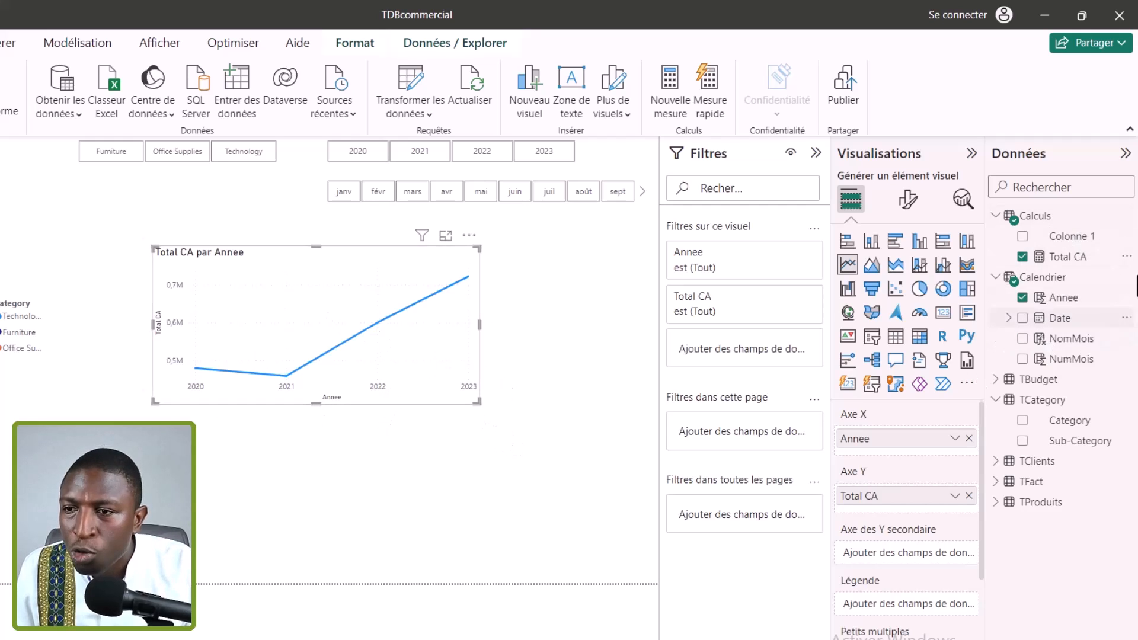
Create the measure Total Budget = sum(TBudget[Sales]) in the Calculs table and add it to the line chart's Y axis.
click(1077, 236)
right_click(1077, 236)
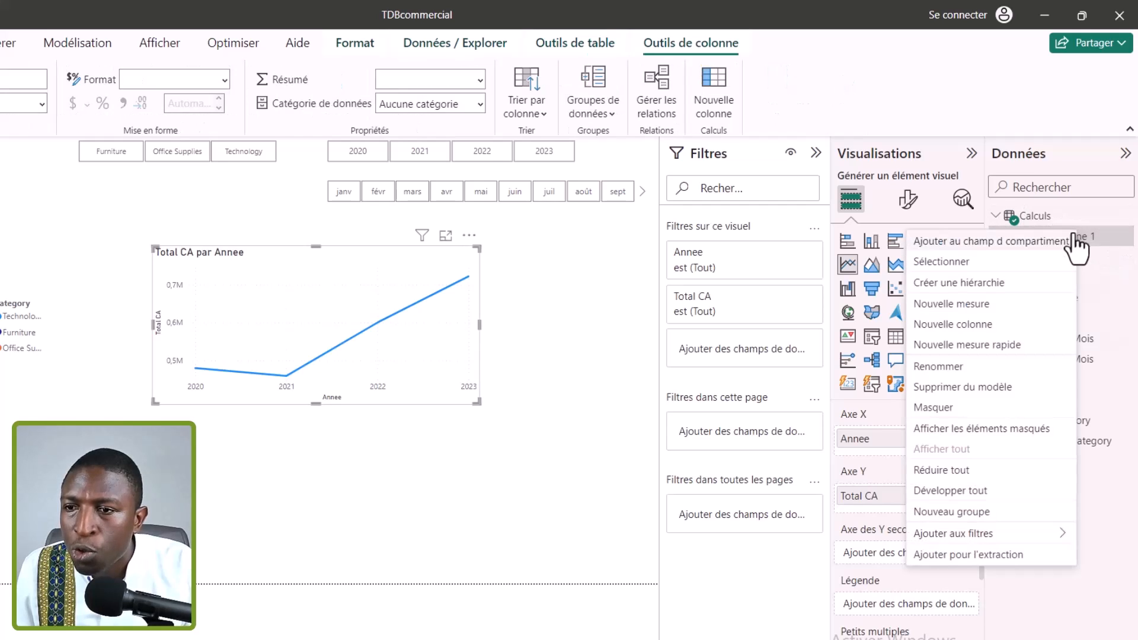
click(1001, 309)
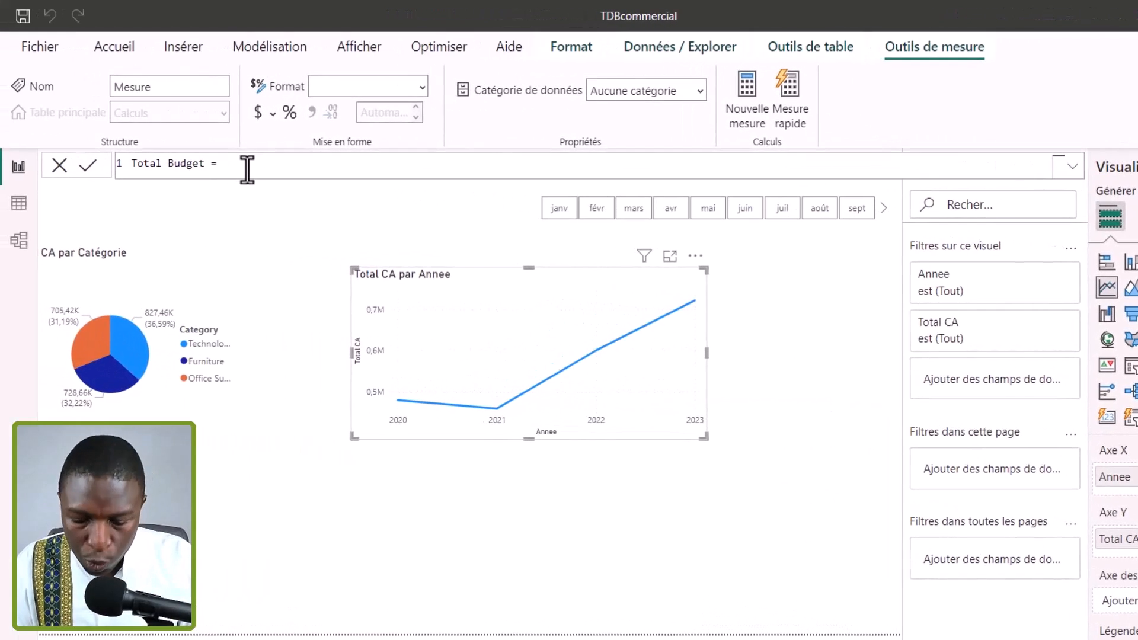
text(sum()
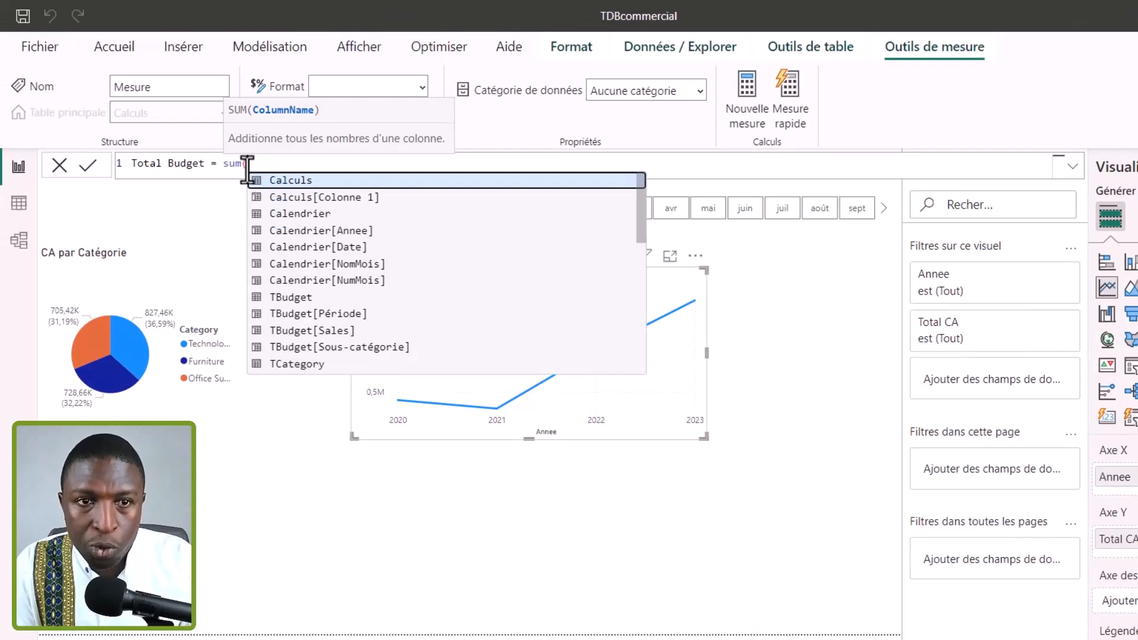
text(budg)
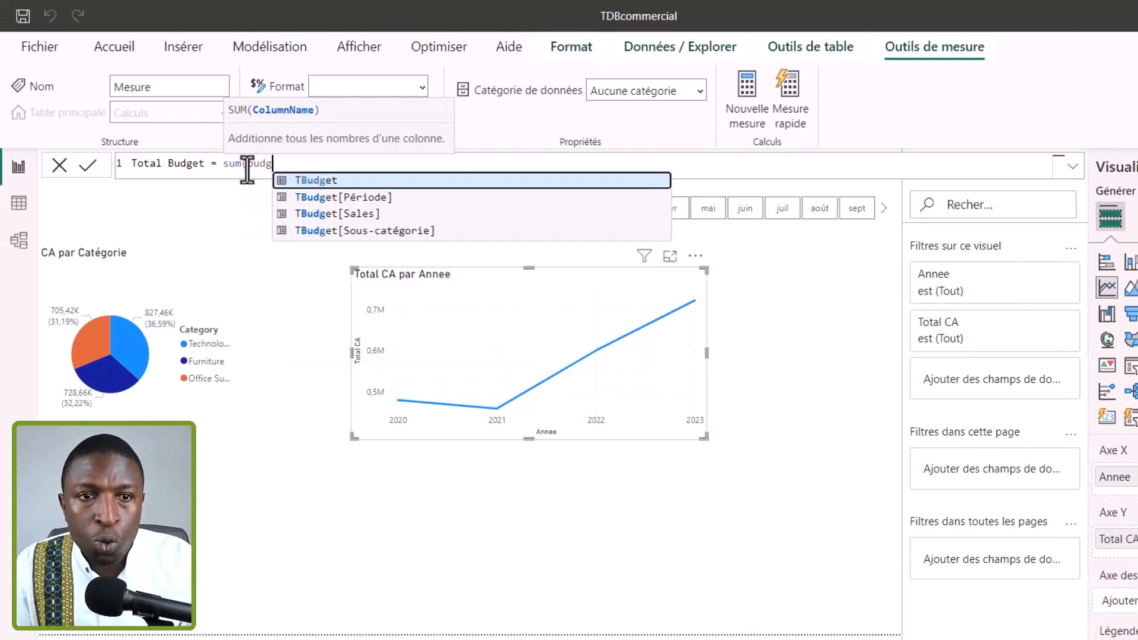
key(Down)
key(Down)
key(Tab)
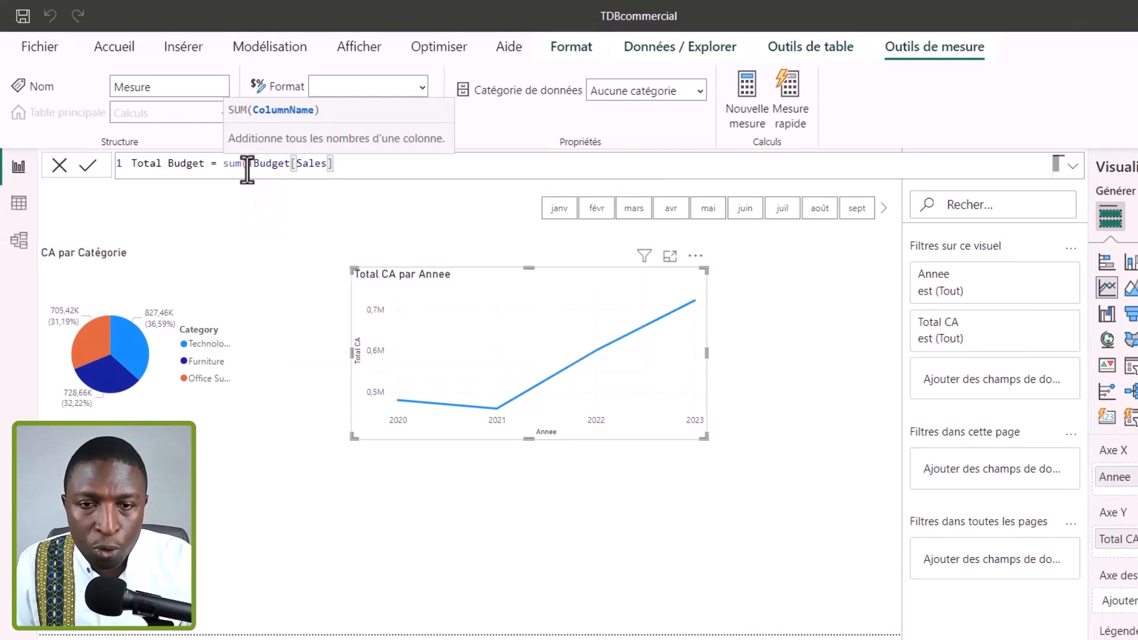
text())
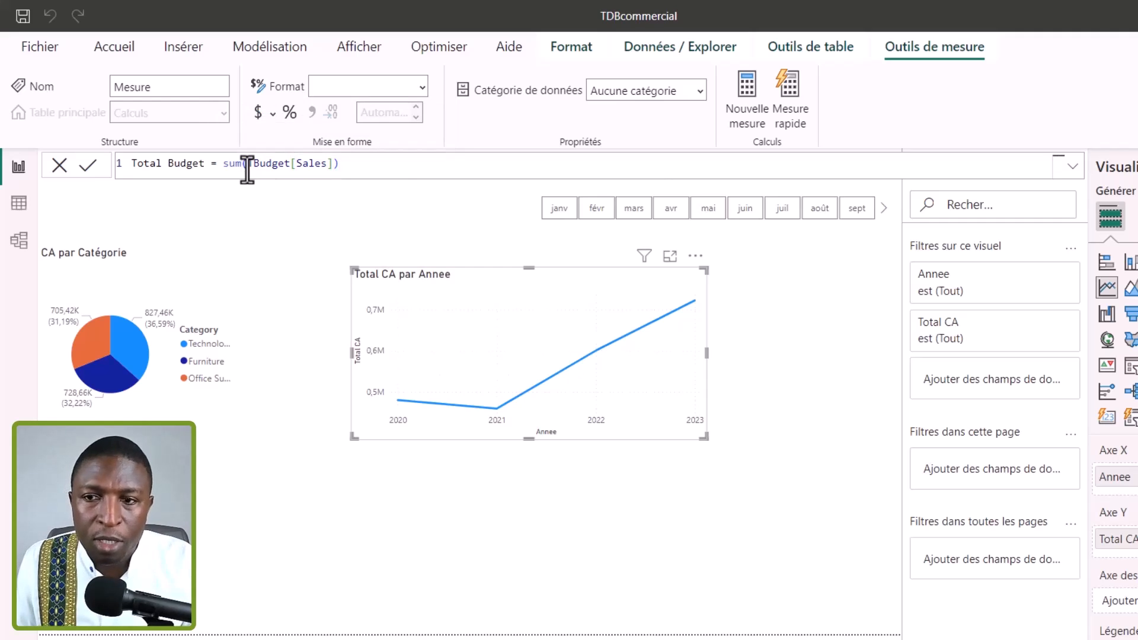
key(Return)
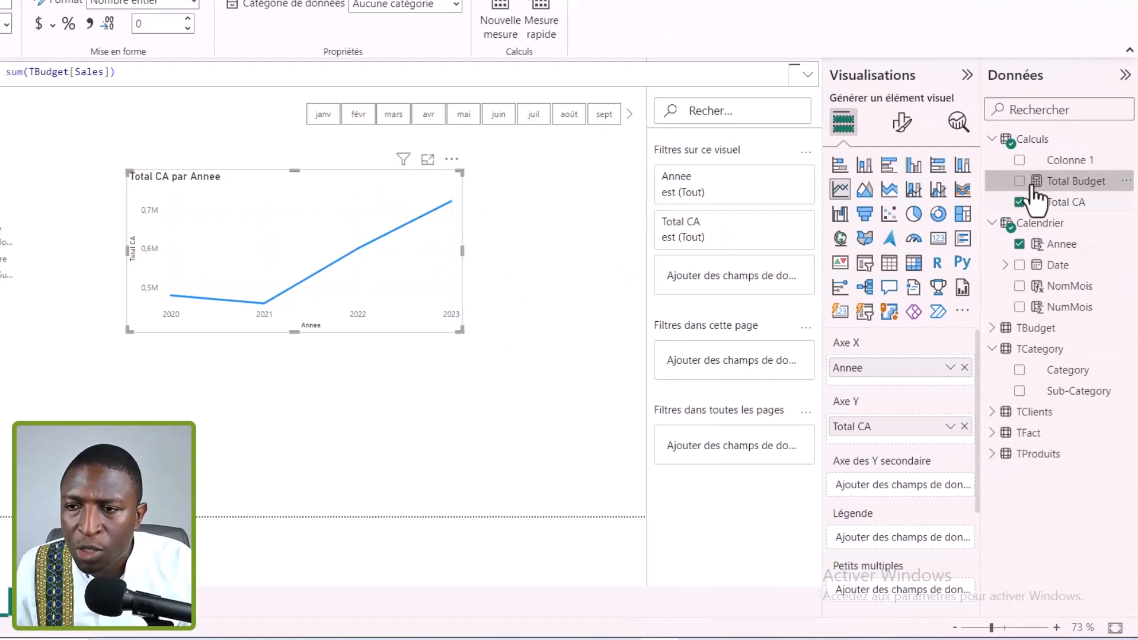
click(1087, 182)
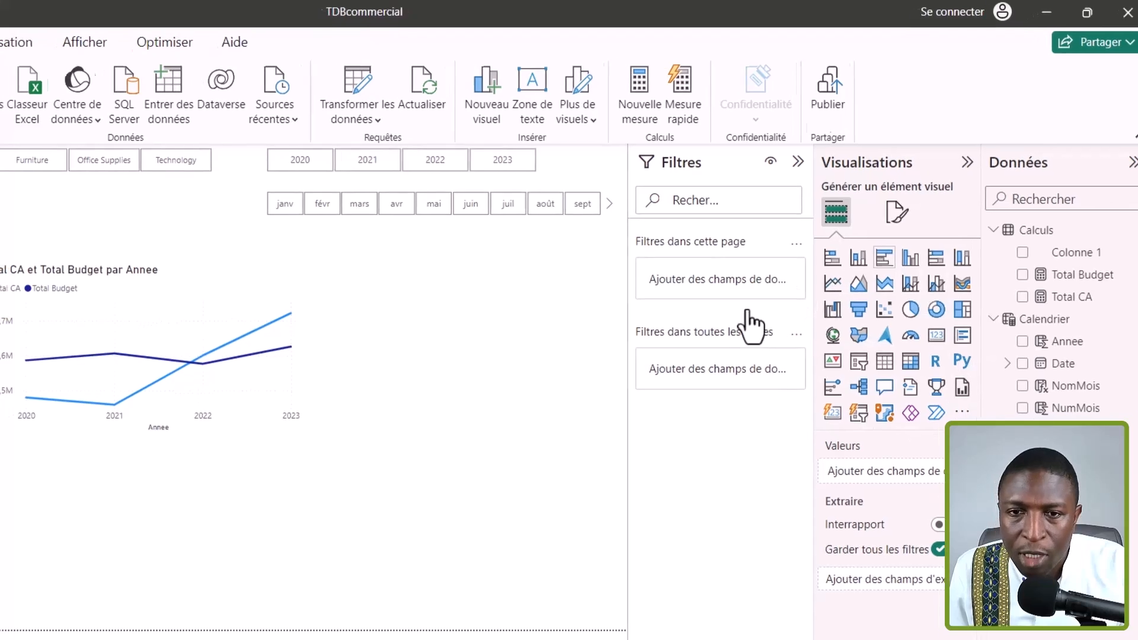
Place the empty clustered bar chart beside the line chart and show Total CA by Customer Name from TClients.
drag(204, 353, 867, 132)
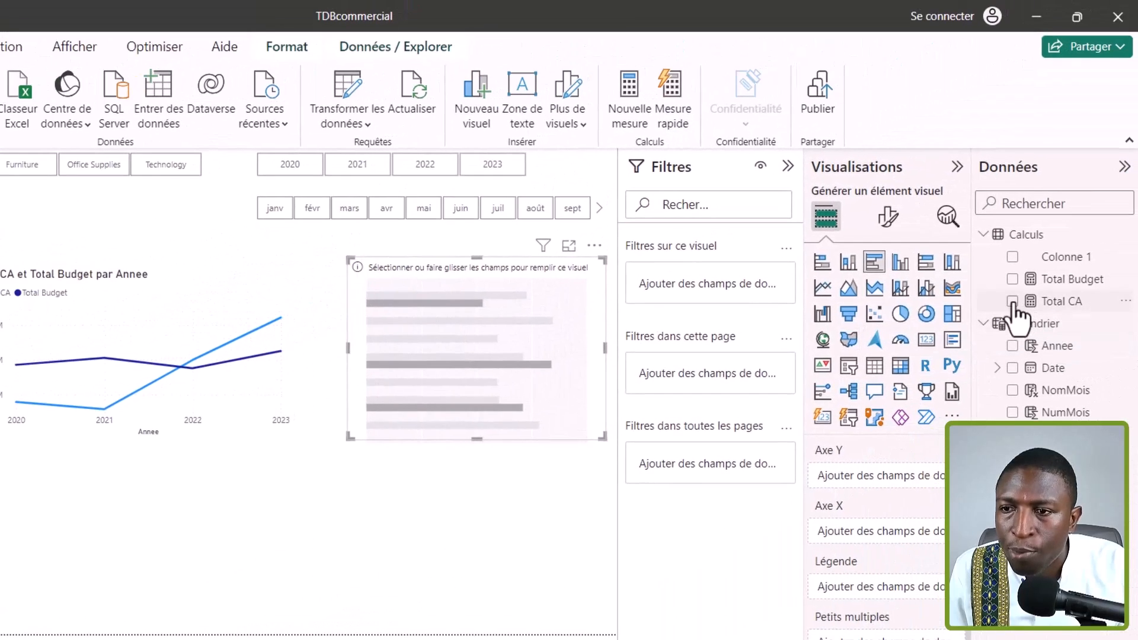
click(1012, 301)
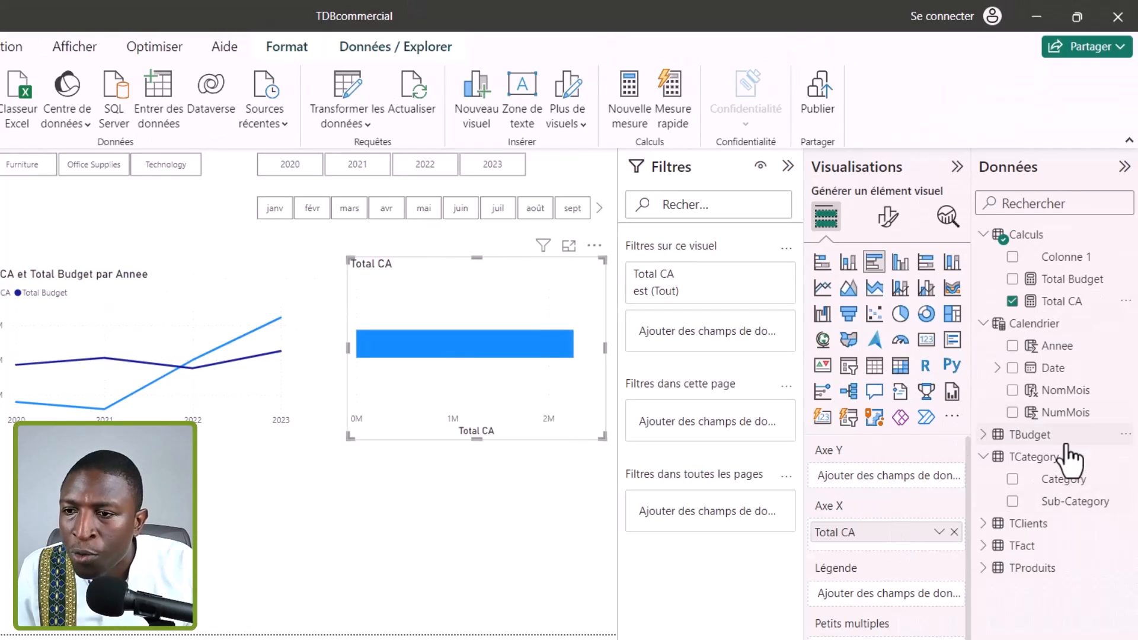
click(998, 523)
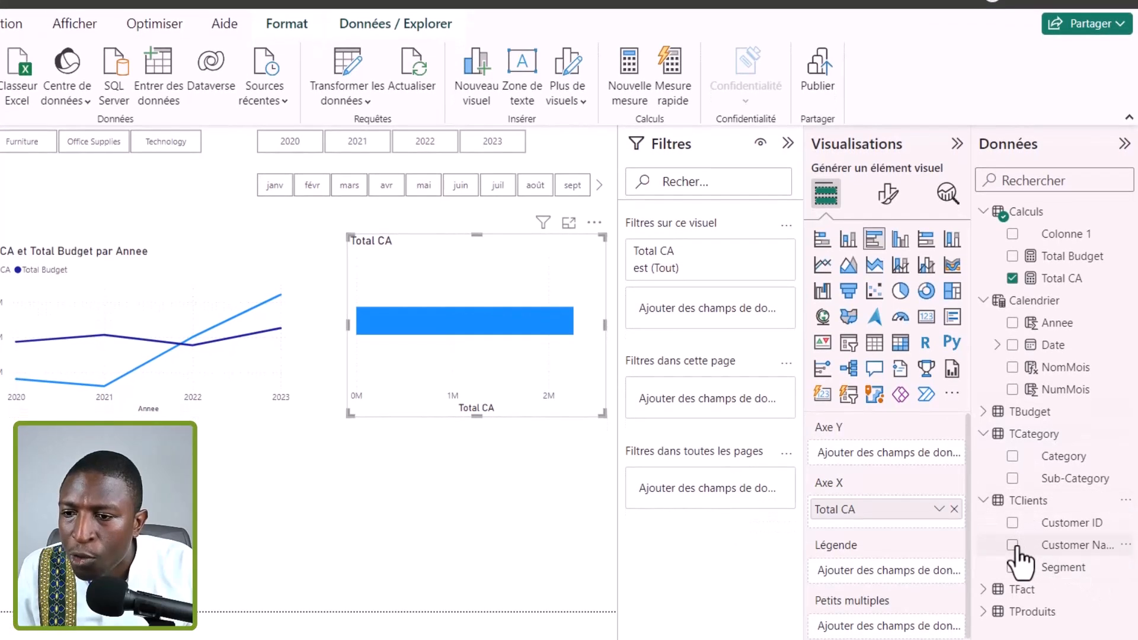
click(1012, 545)
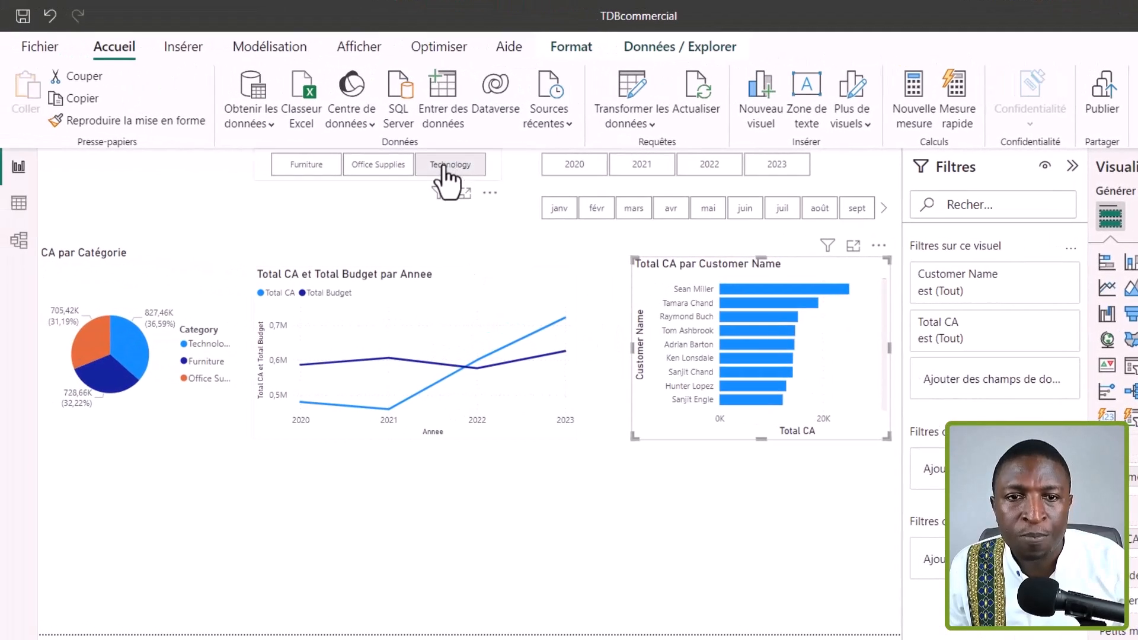
Filter the page on Technology with the category slicer to test the charts, and clear that filter.
click(444, 169)
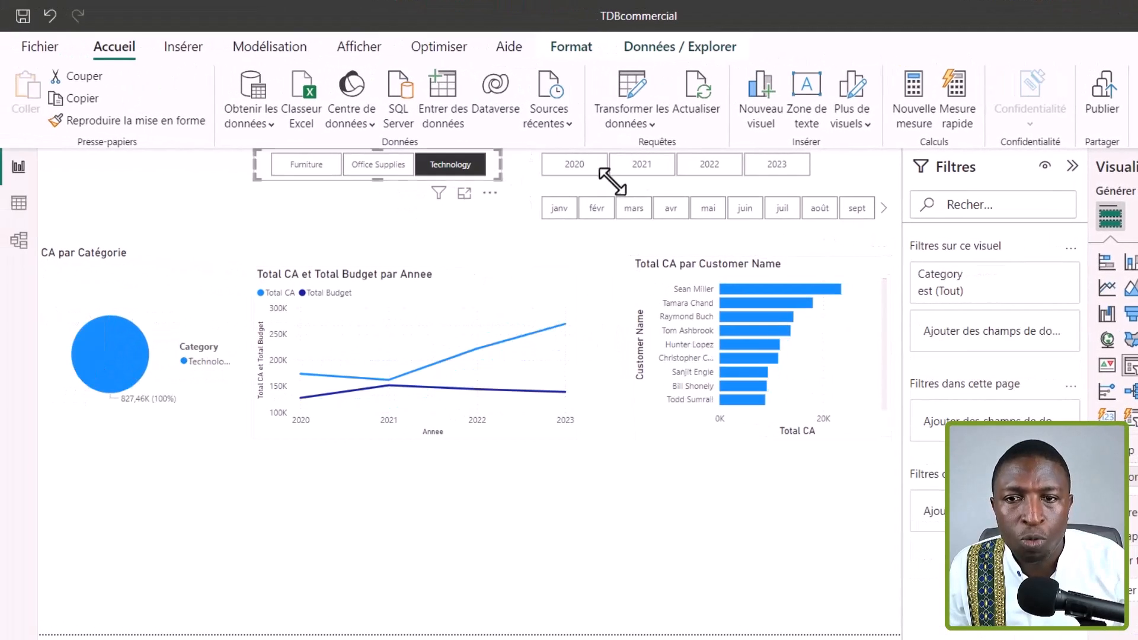
click(769, 178)
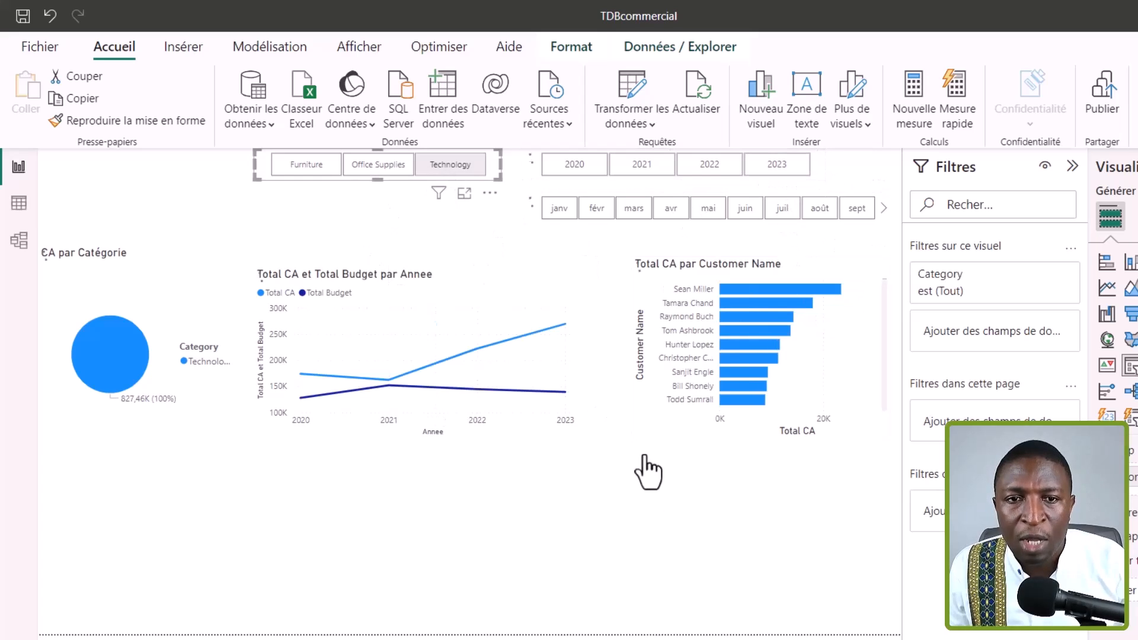
click(450, 164)
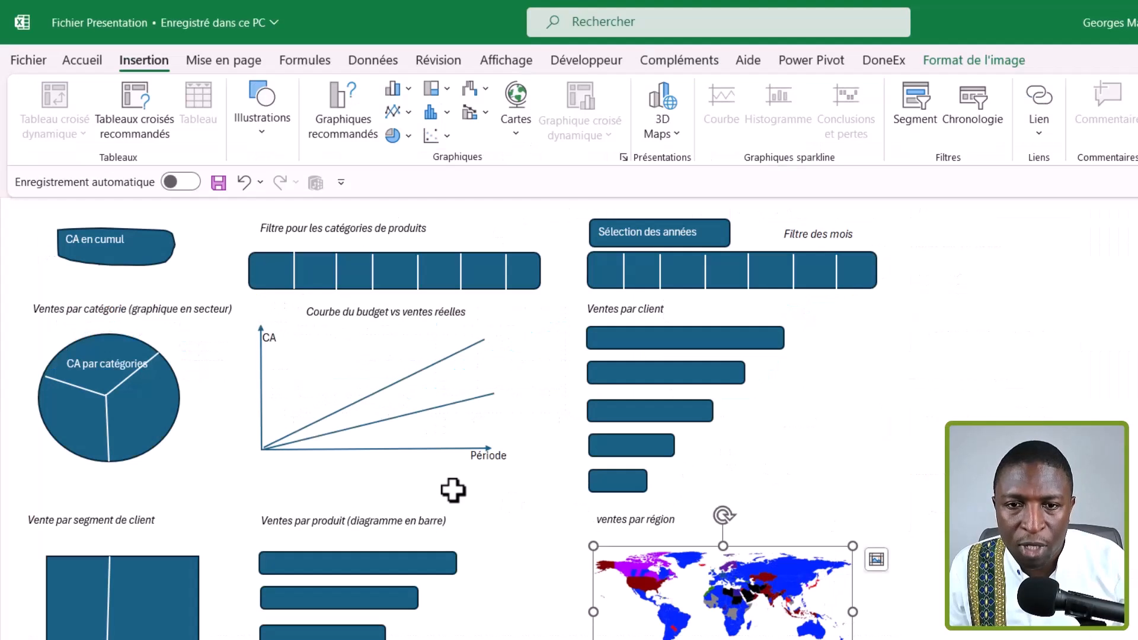
Check the Excel layout sketch, and in Power BI add a treemap of Total CA by Segment beneath the pie chart.
scroll(450, 488, down, 4)
scroll(441, 489, up, 1)
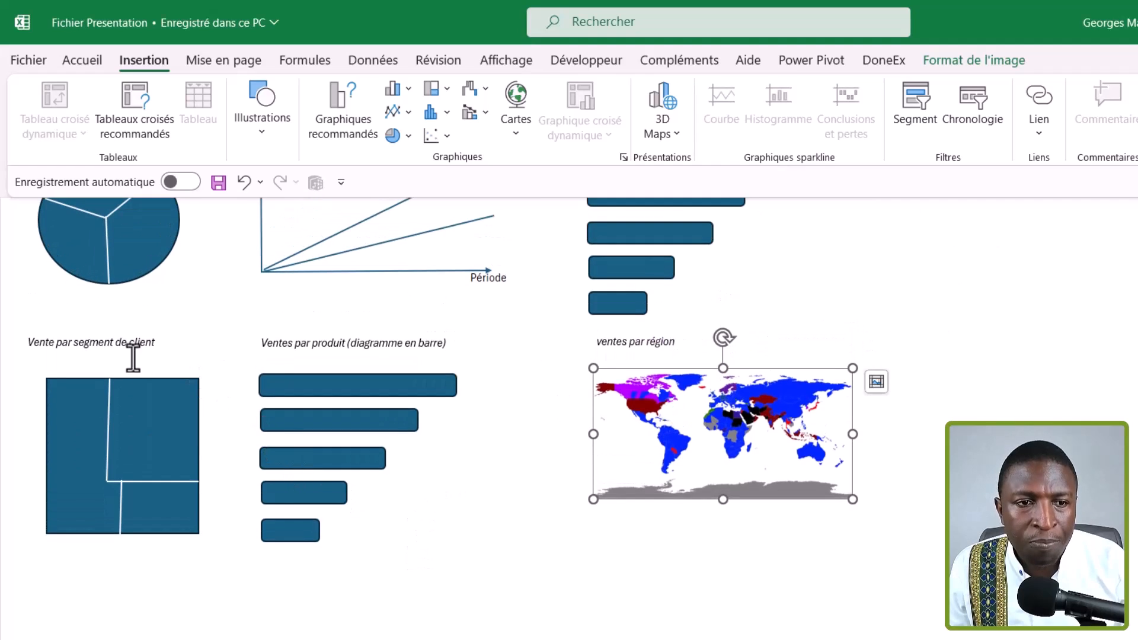
scroll(65, 439, up, 2)
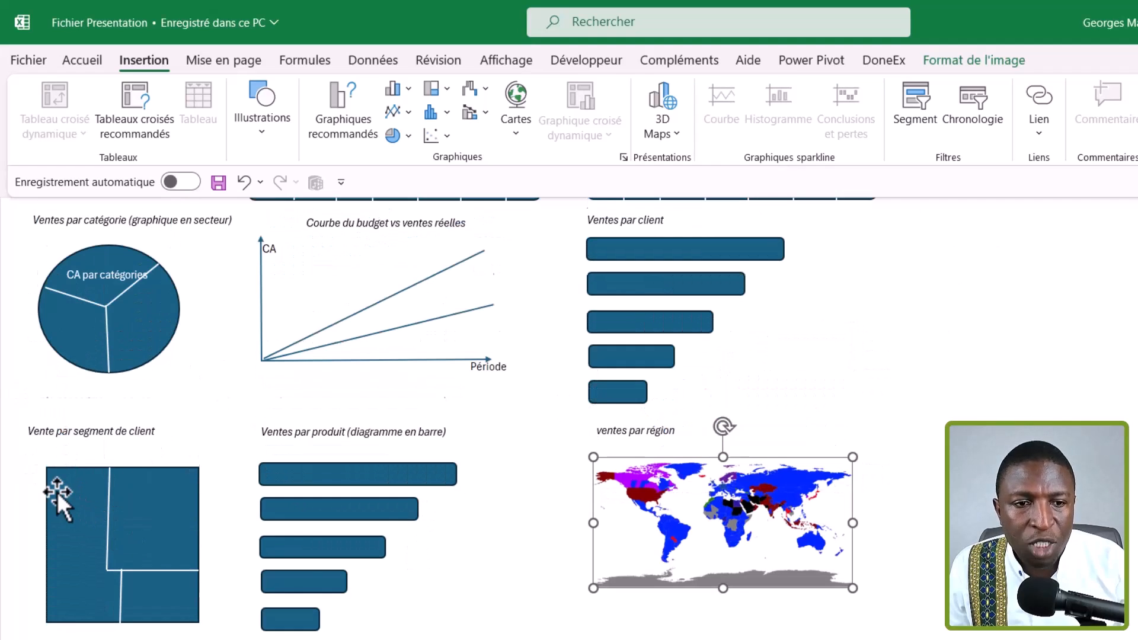
scroll(57, 492, down, 1)
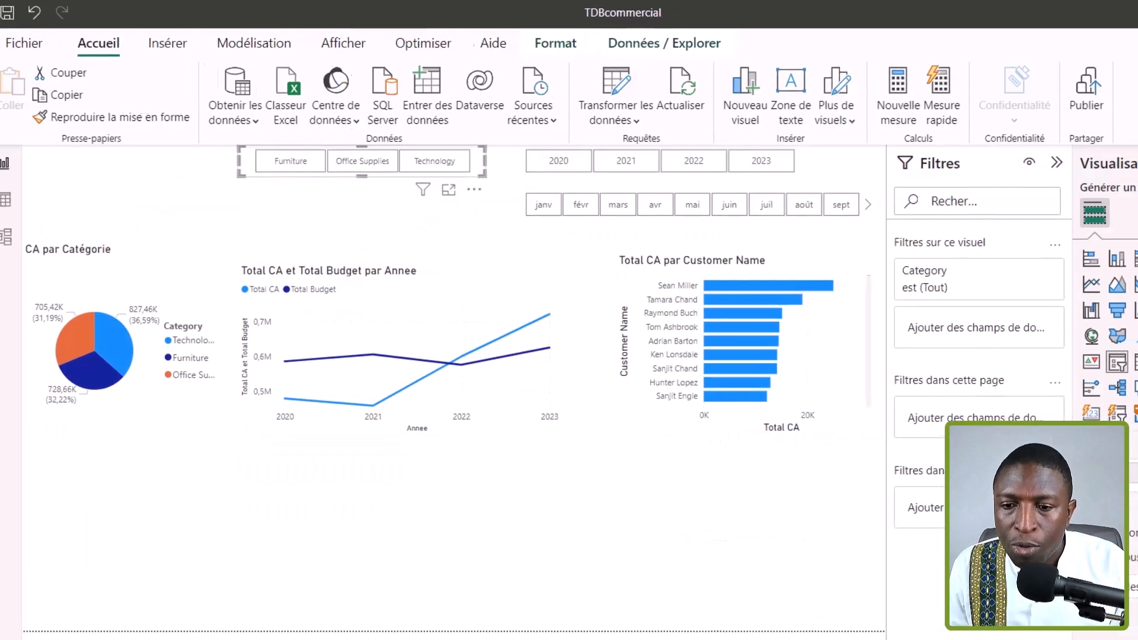
click(499, 471)
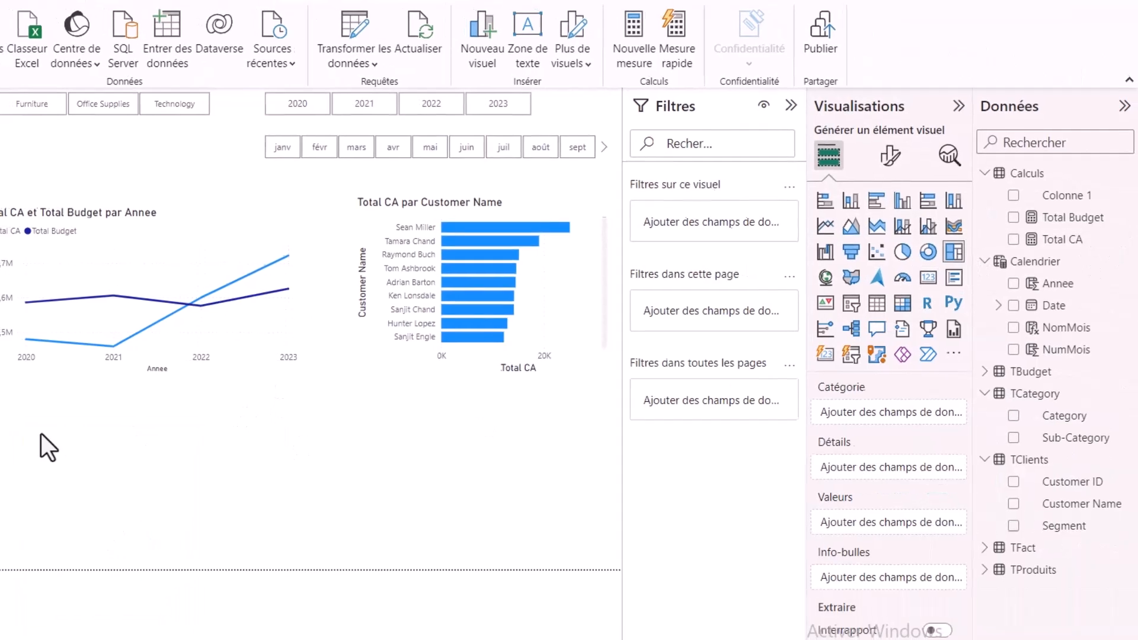
drag(119, 385, 121, 387)
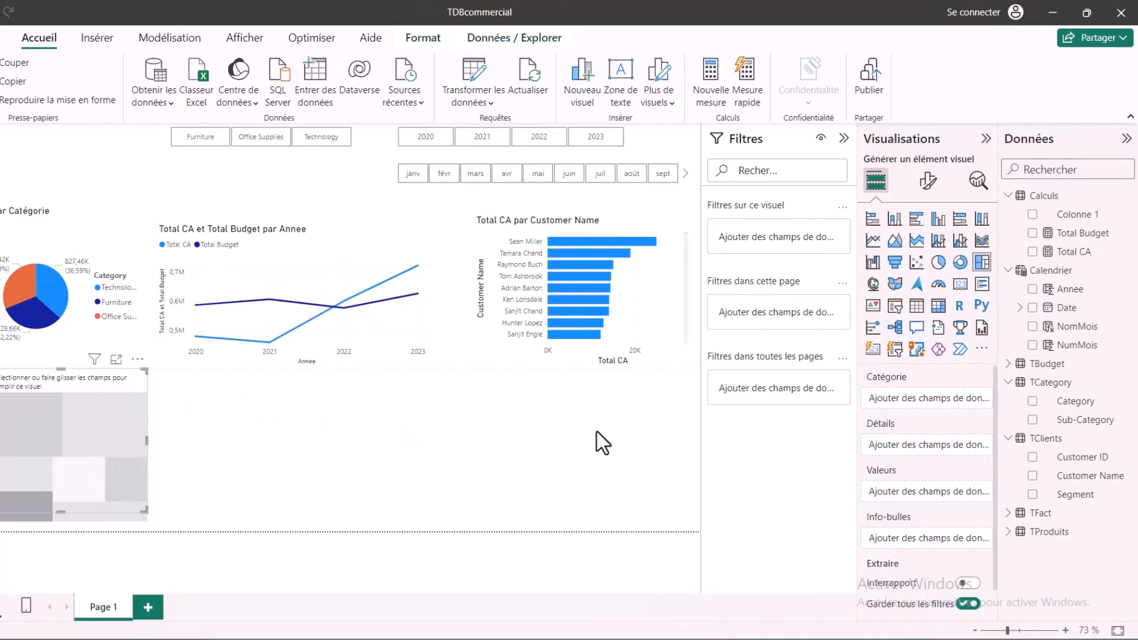
click(1032, 251)
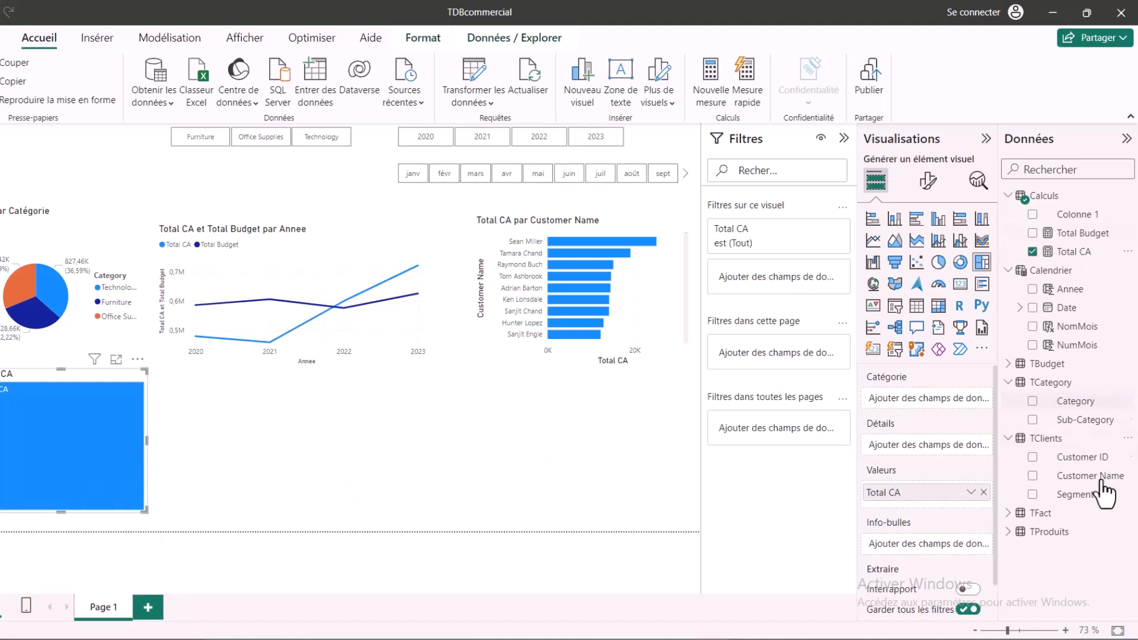
click(1032, 494)
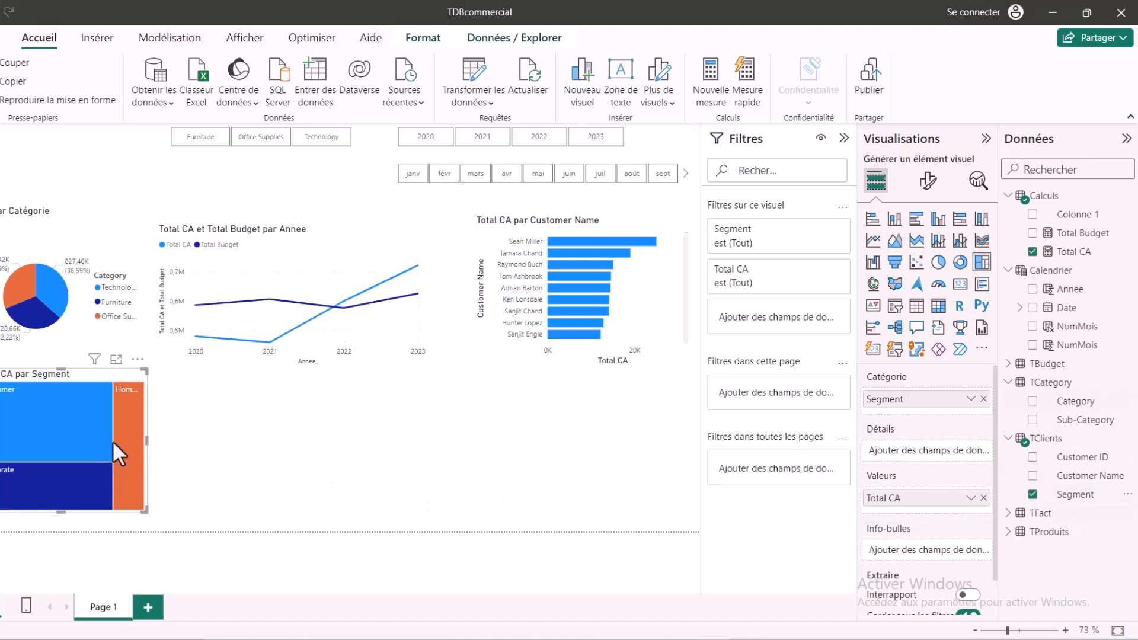
Turn on data labels for the Total CA by Segment treemap.
mouse_move(81, 461)
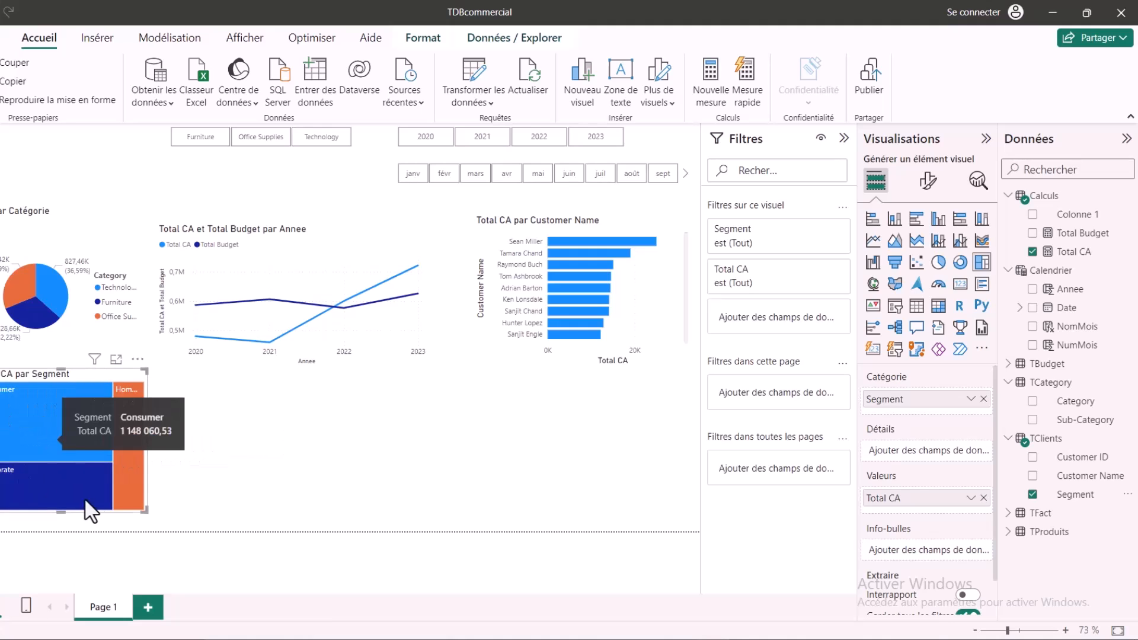
click(928, 180)
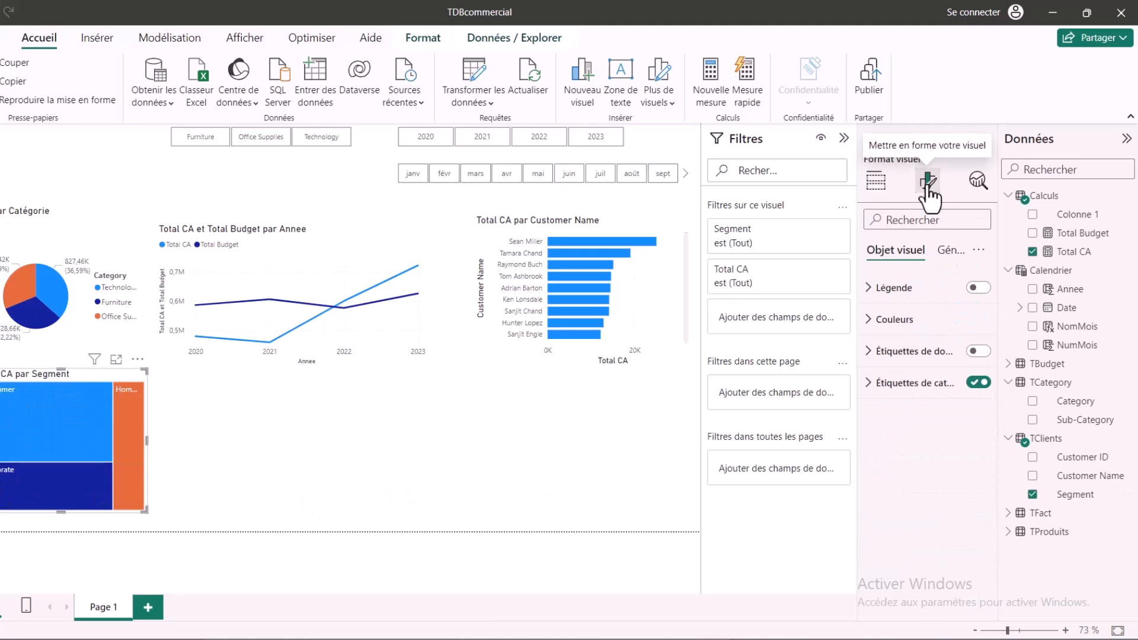
click(979, 351)
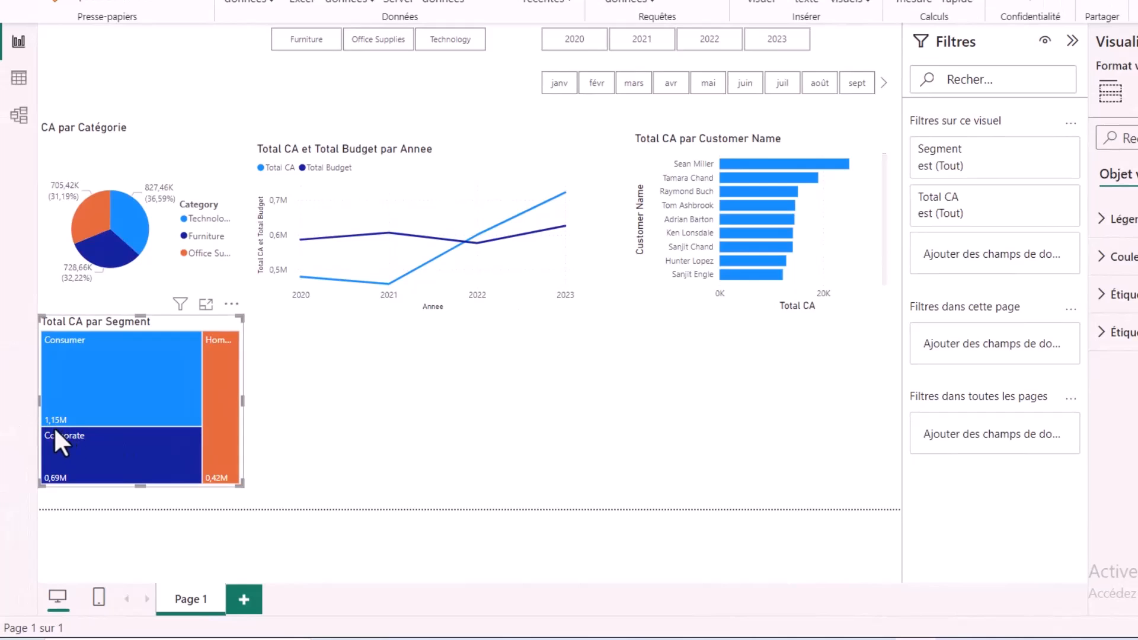
mouse_move(86, 422)
mouse_move(144, 399)
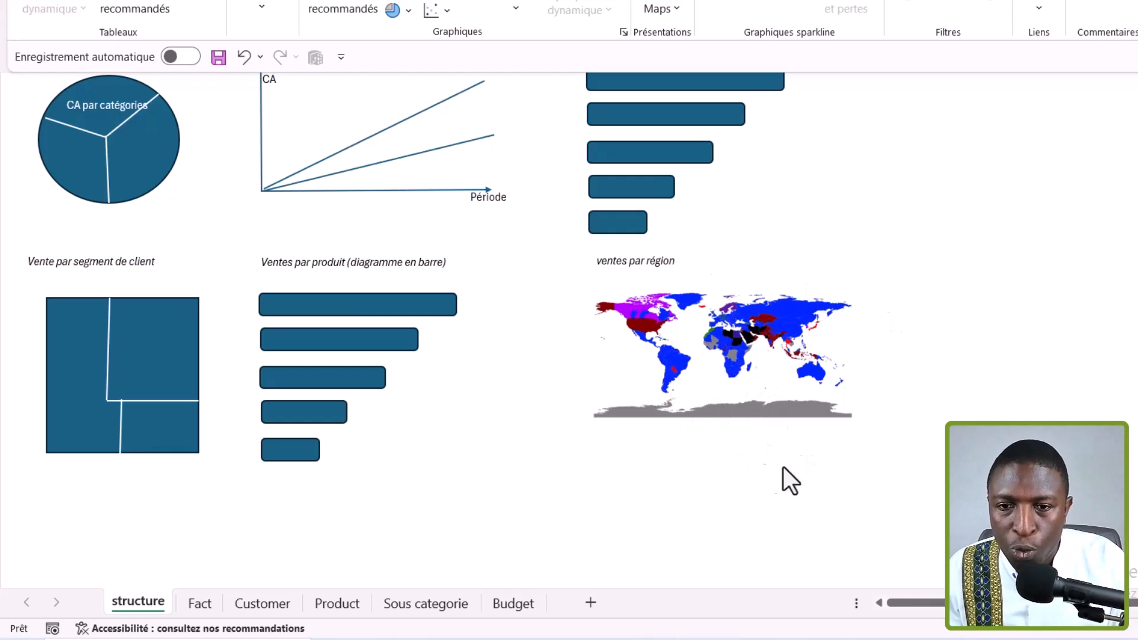
Back in Power BI, retitle the product bar chart CA par Produit.
click(870, 622)
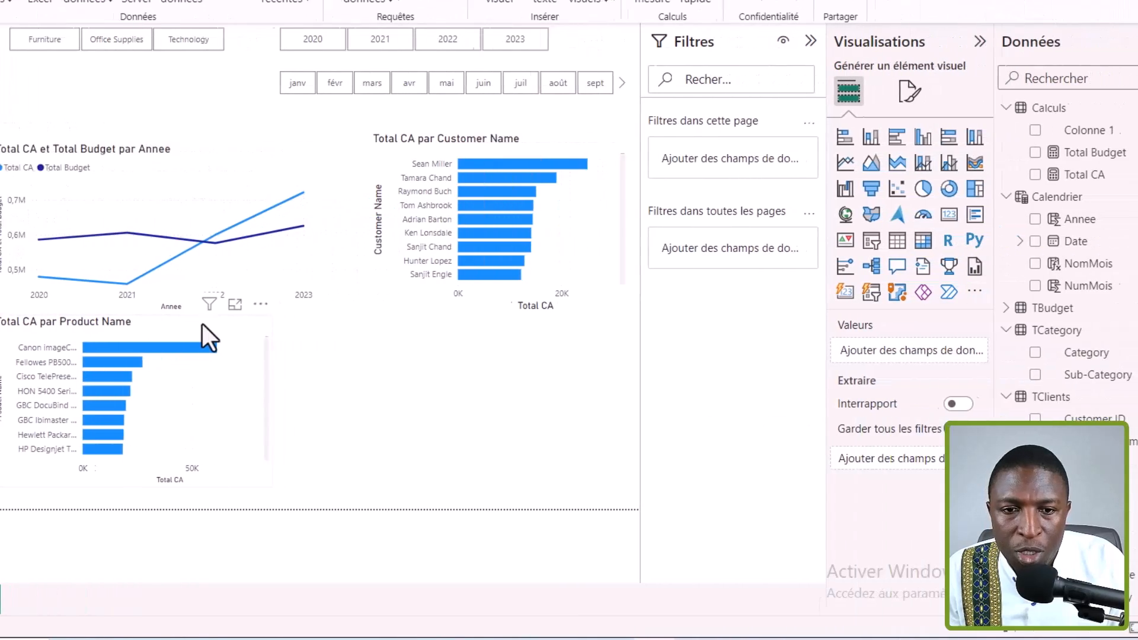
click(432, 325)
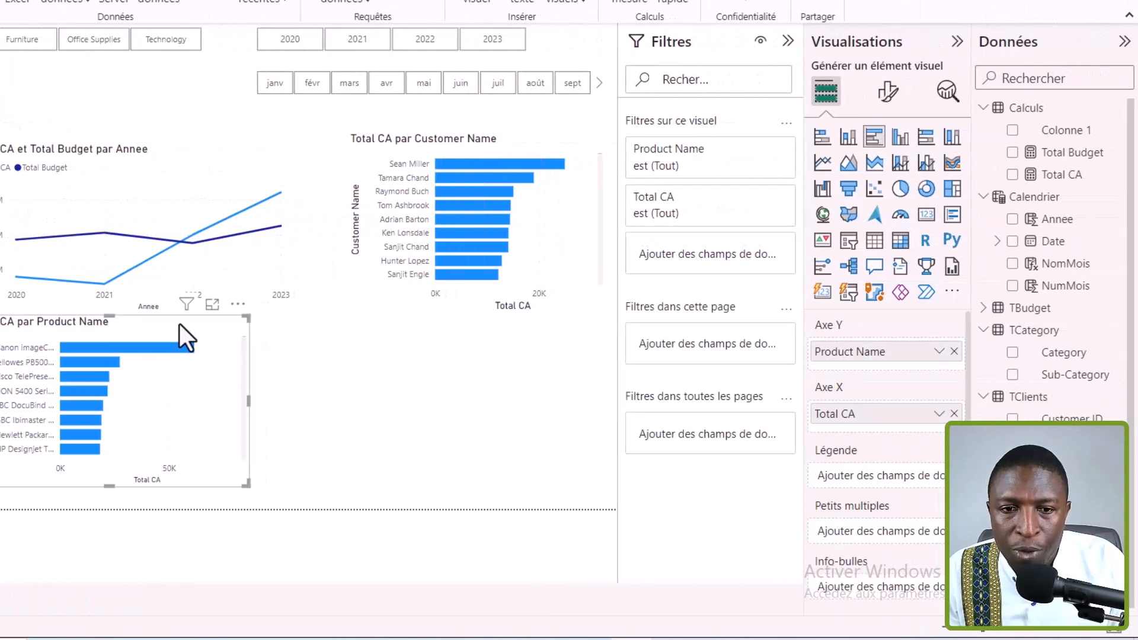
click(887, 92)
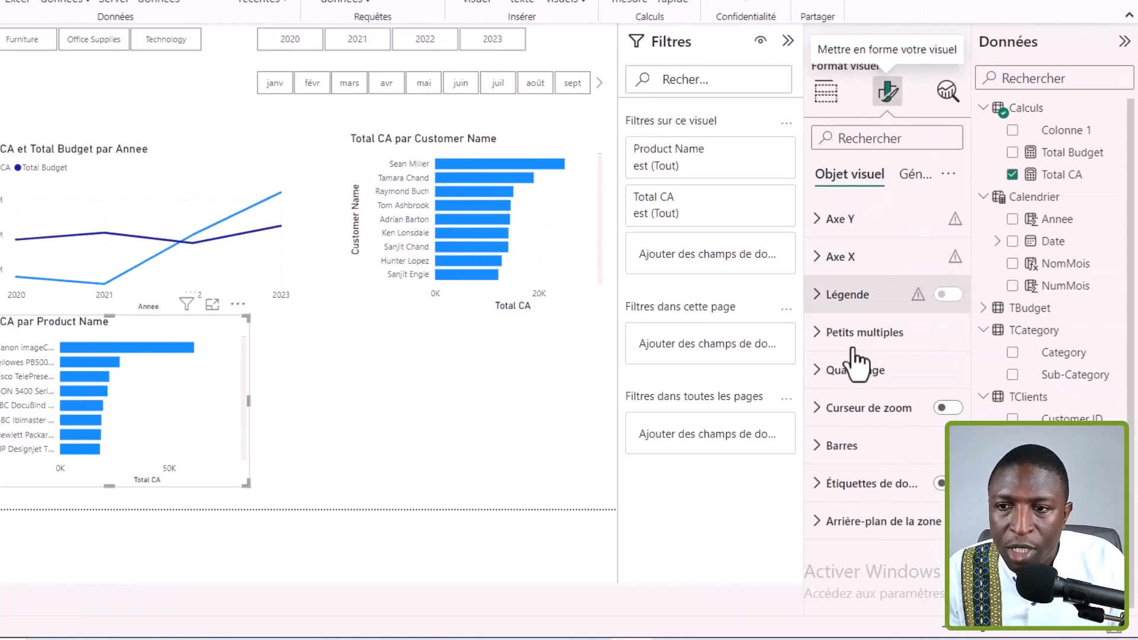
click(919, 181)
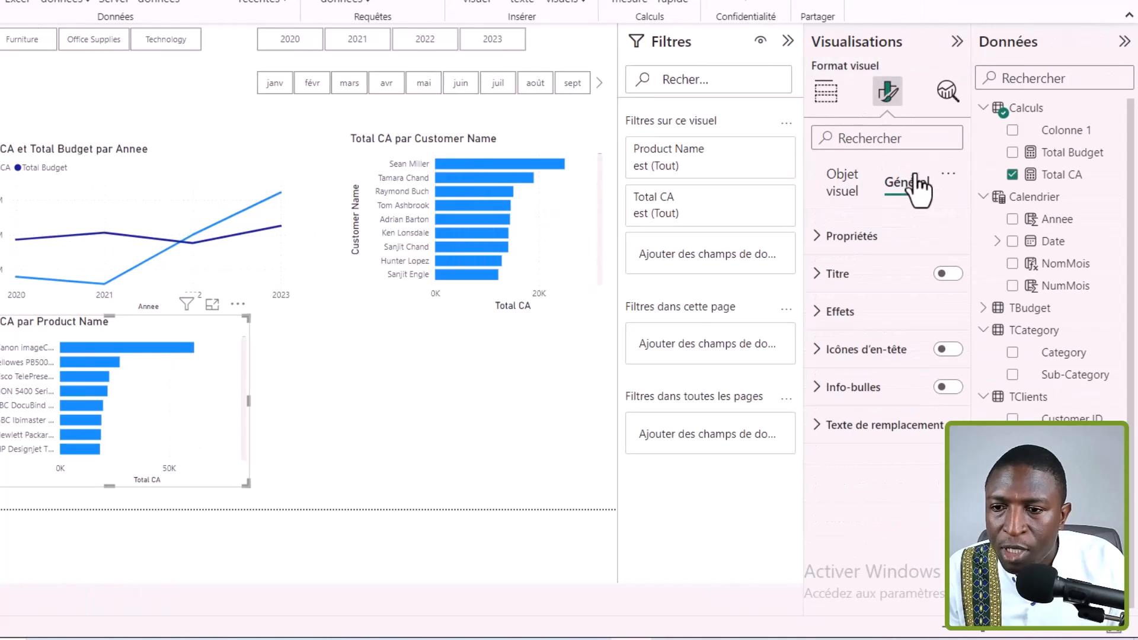
click(823, 273)
click(848, 366)
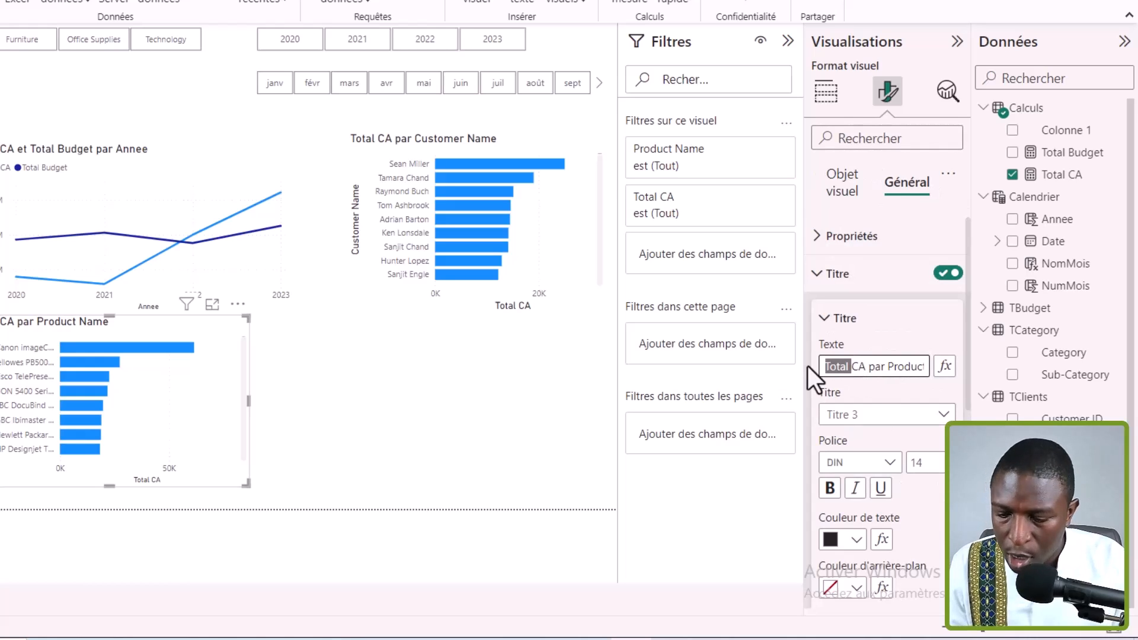
key(BackSpace)
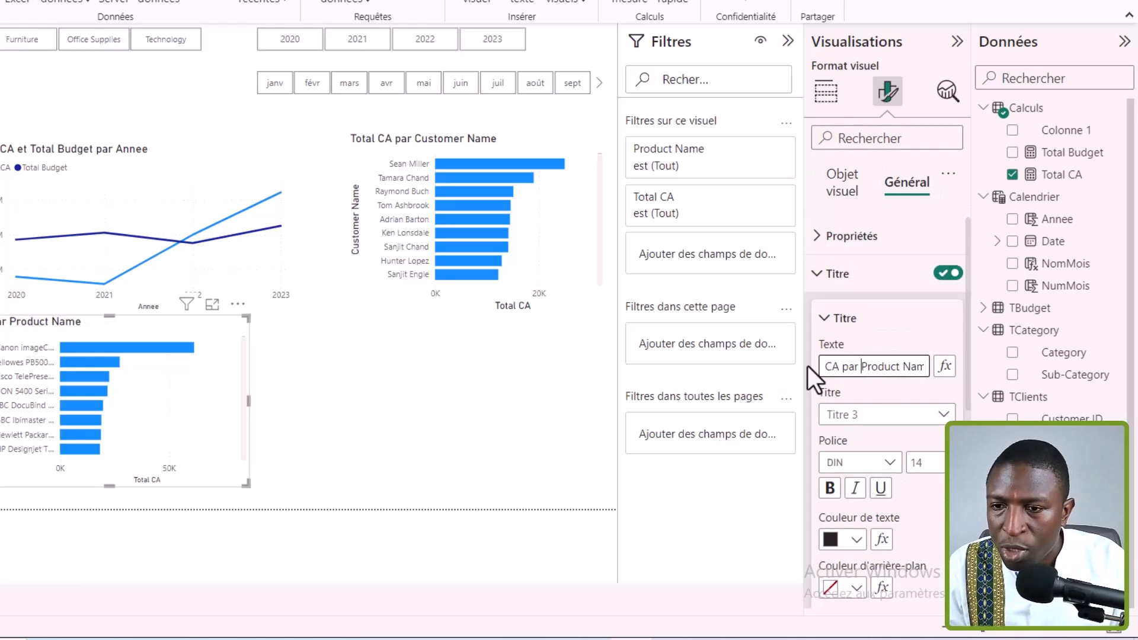
key(ctrl+shift+Right)
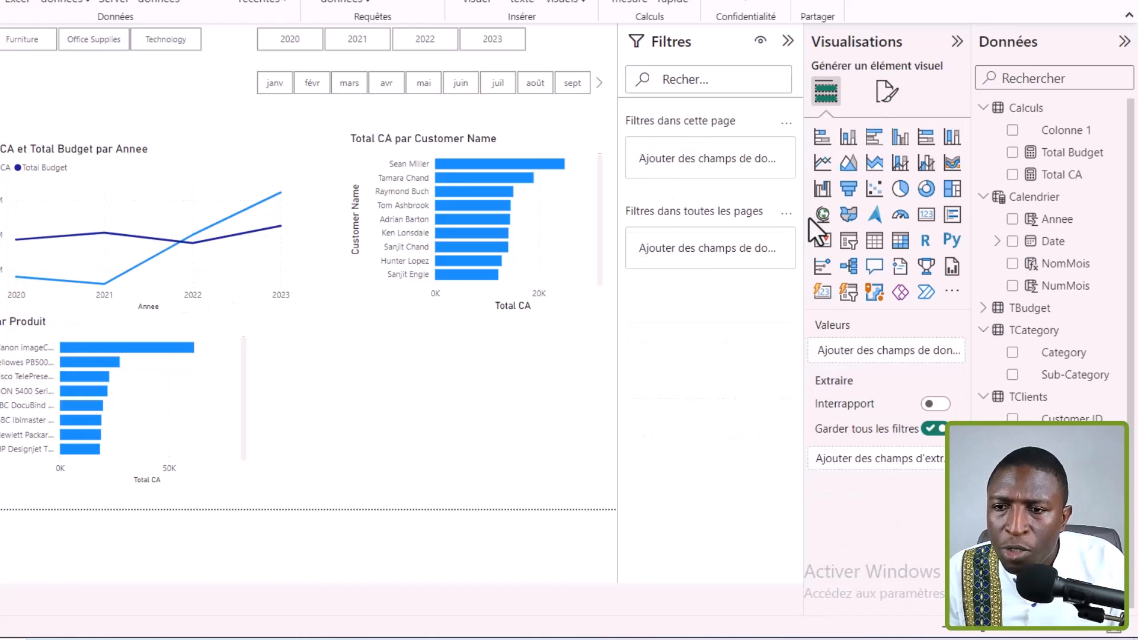
Add a map visual beneath the customer bar chart with Total CA as its bubble size.
drag(824, 220, 403, 397)
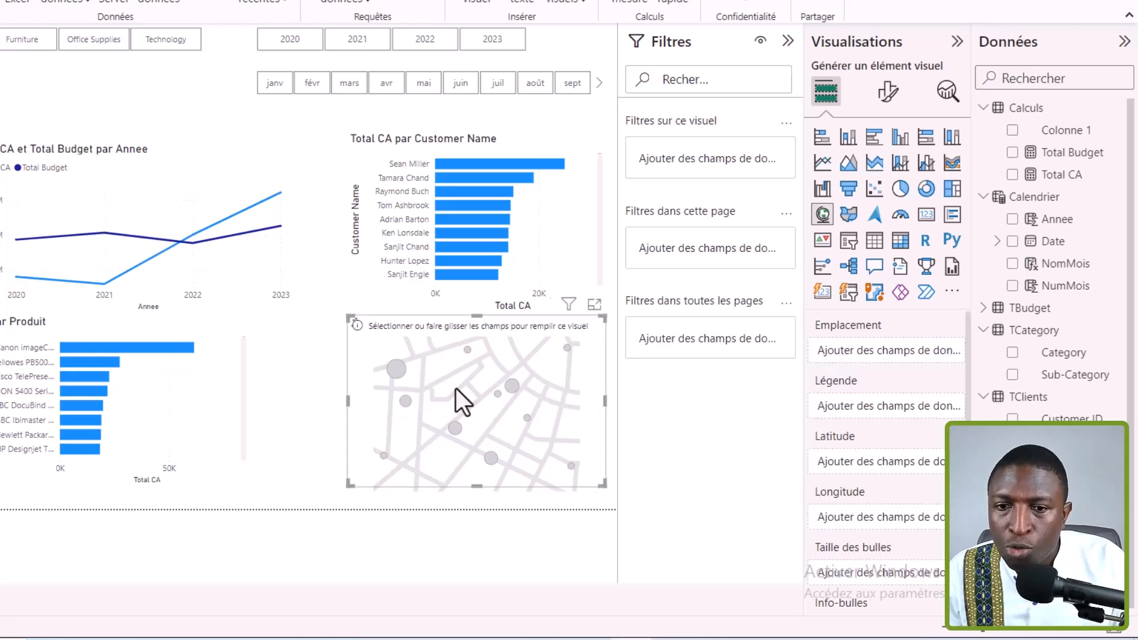
drag(599, 351, 566, 353)
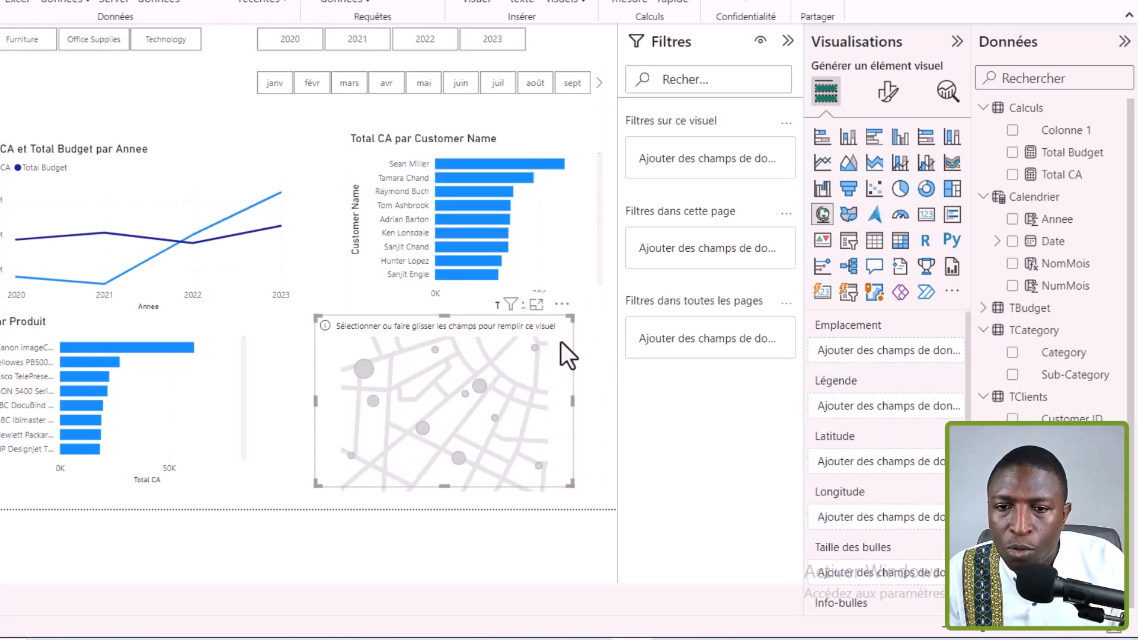
click(1013, 174)
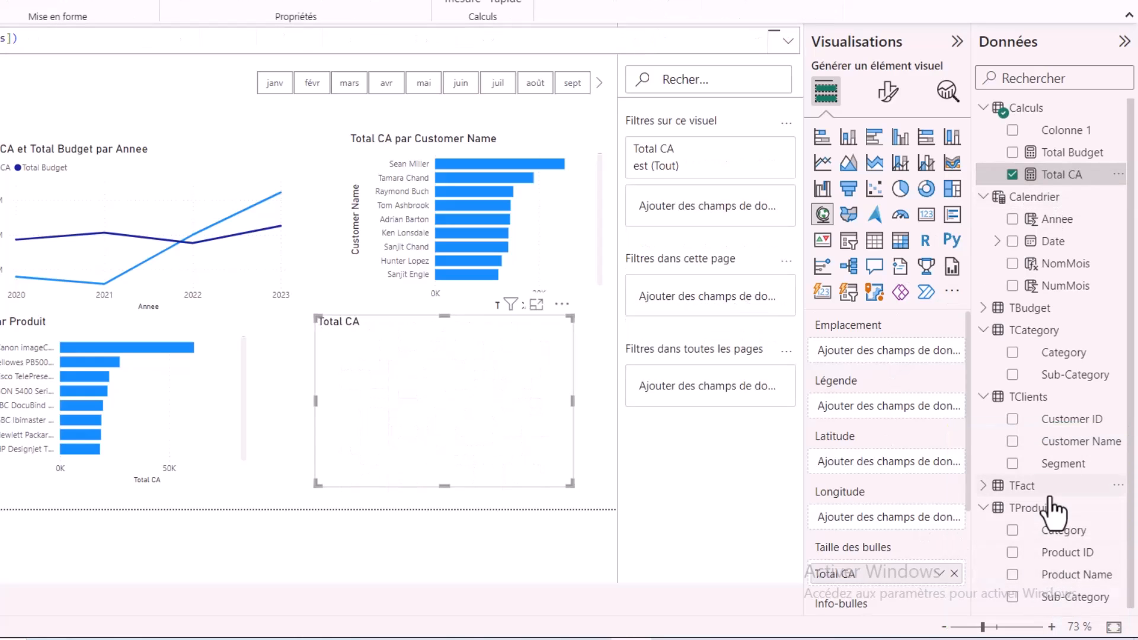
Set the data category of TFact's State column to Département ou région and use State as the map's location.
click(983, 486)
scroll(1042, 520, down, 3)
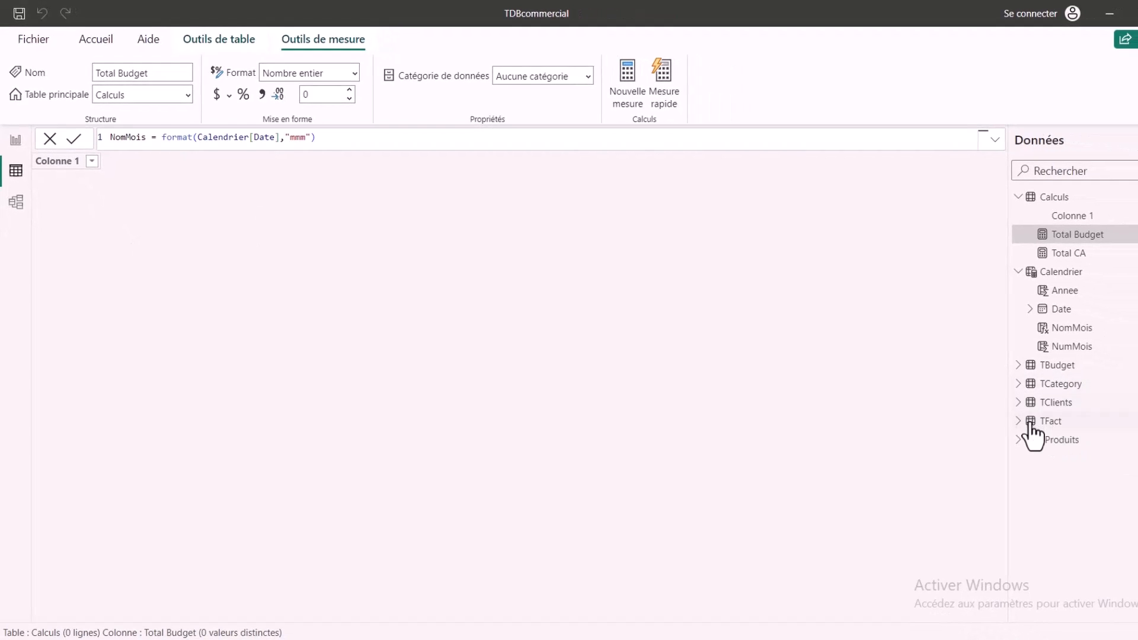
click(1021, 422)
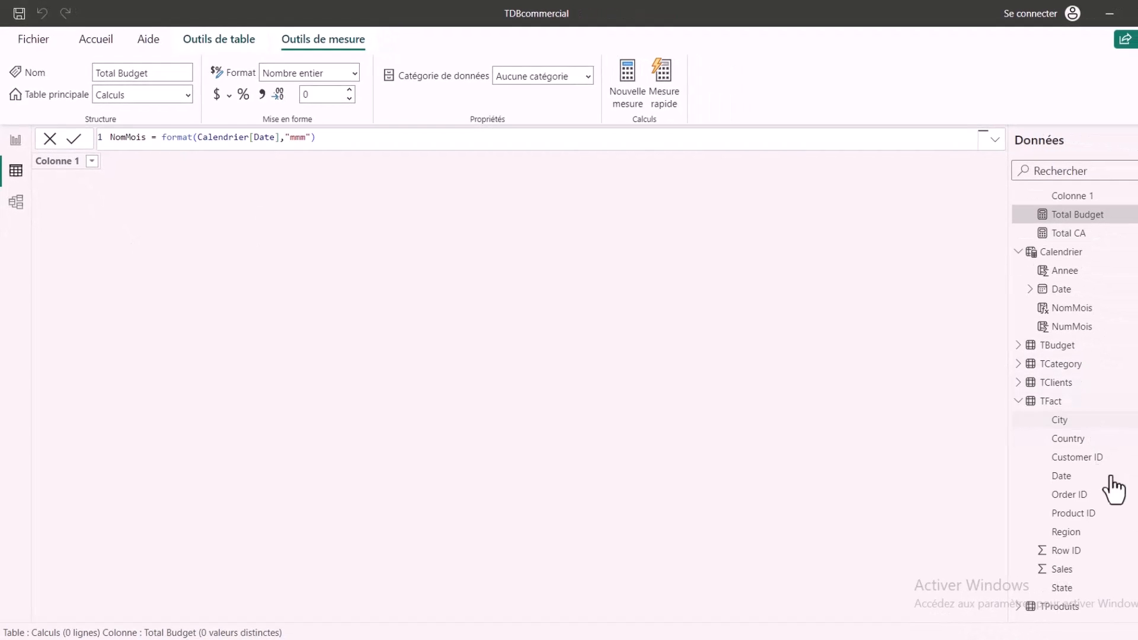
click(1085, 587)
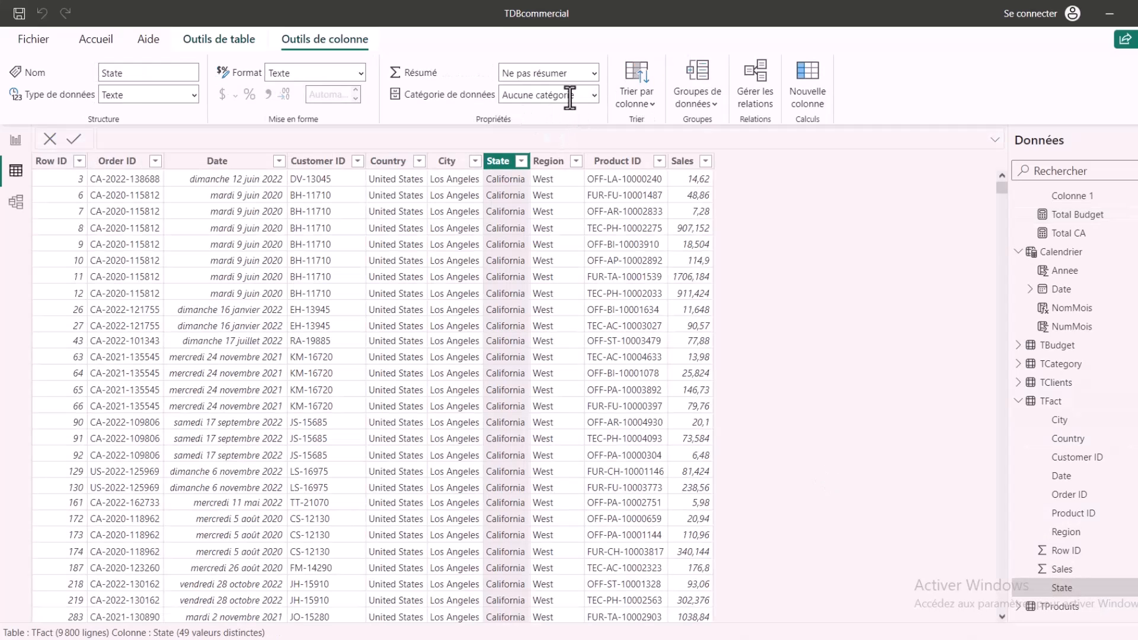
click(573, 101)
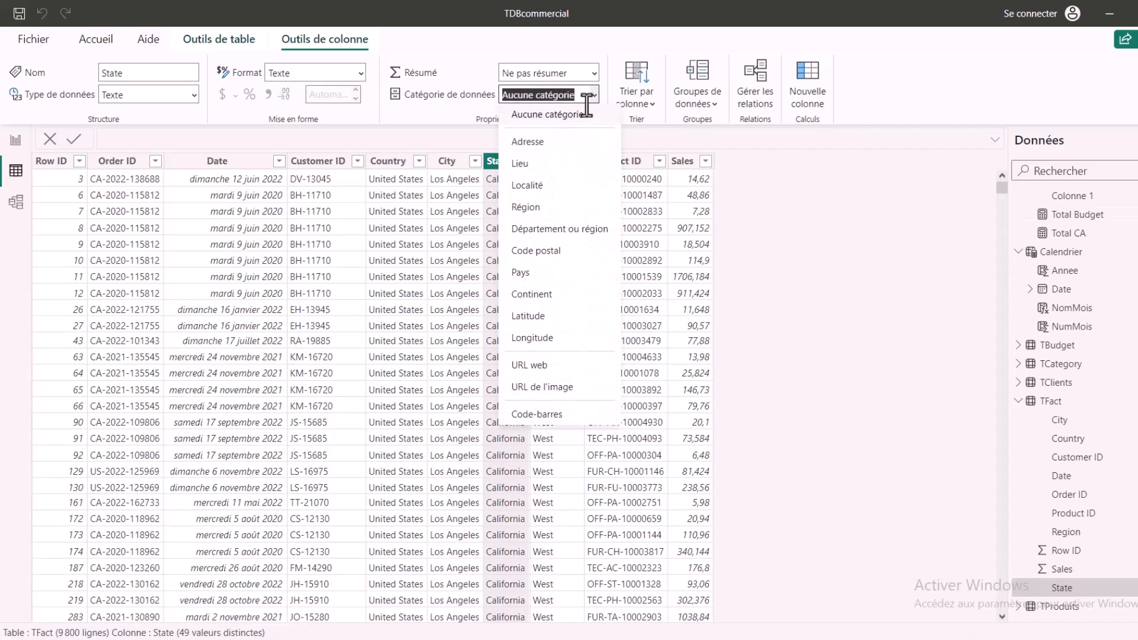
click(558, 234)
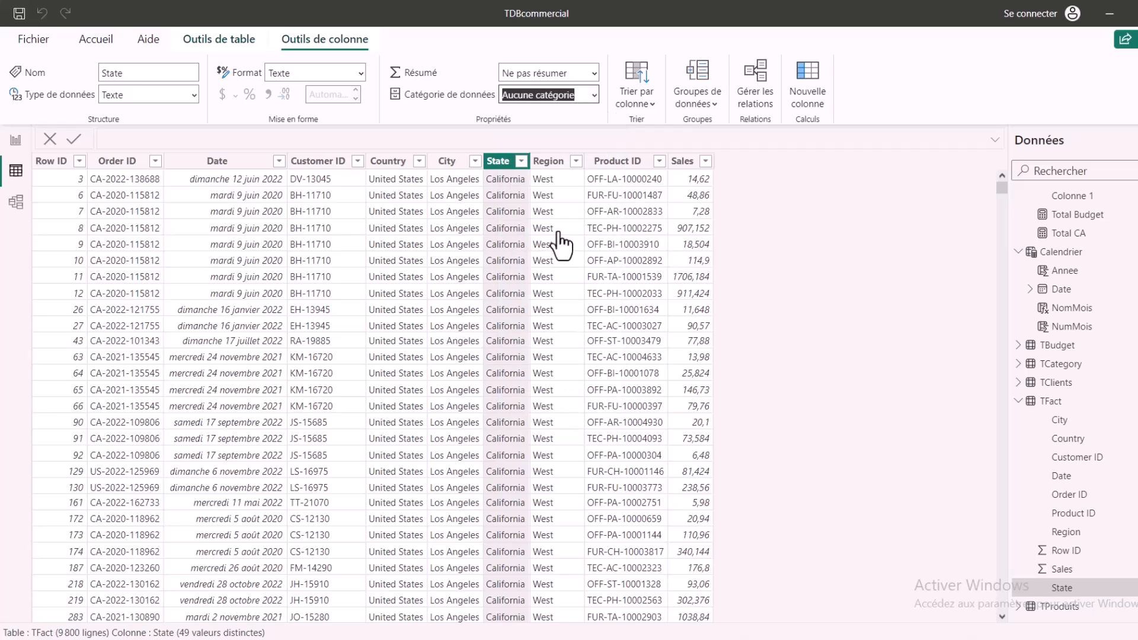
click(15, 141)
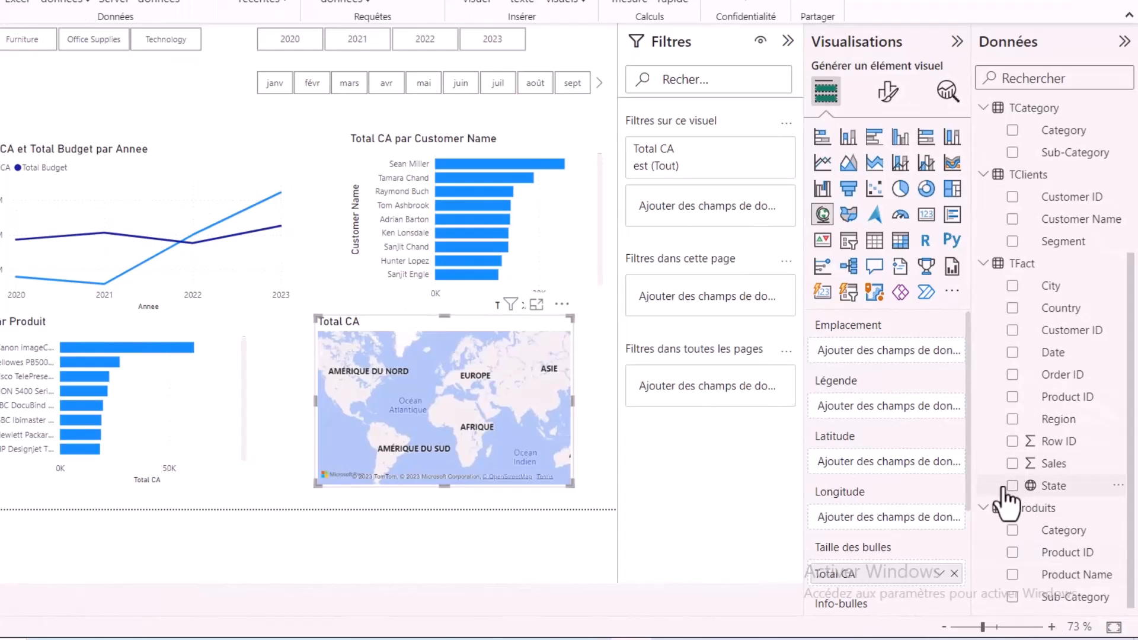
drag(1013, 495, 527, 424)
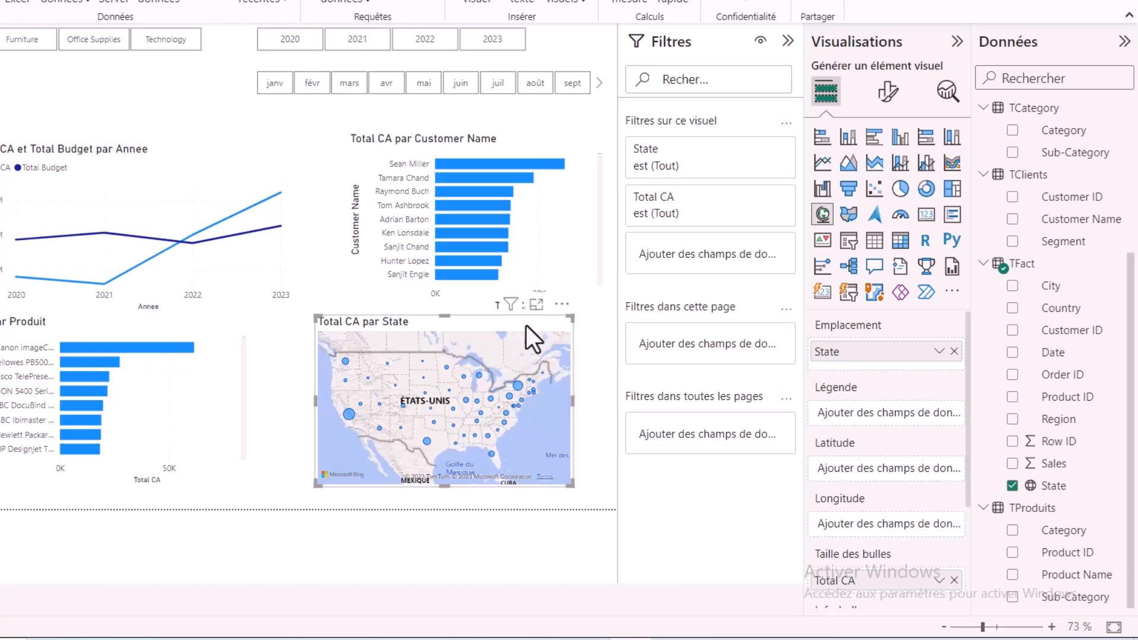
Cut the Total CA par State map from Page 1 and paste it onto a new page named Regions.
key(Delete)
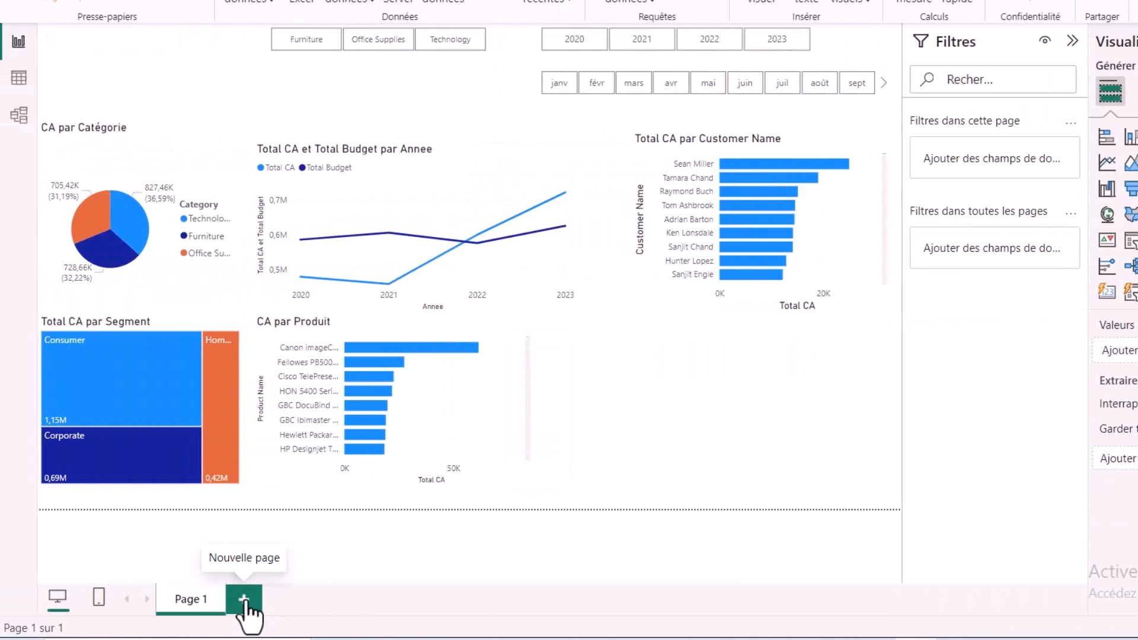
click(244, 600)
double_click(262, 605)
text(Regions)
key(Return)
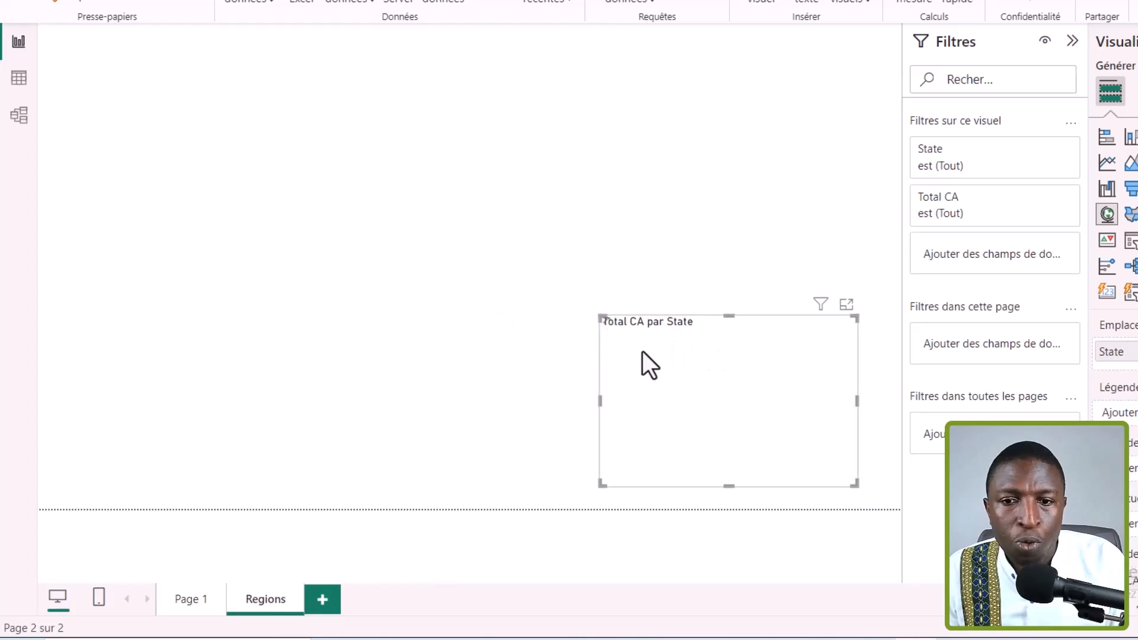
Enlarge the Total CA par State map to cover nearly the whole Regions page.
drag(601, 318, 141, 54)
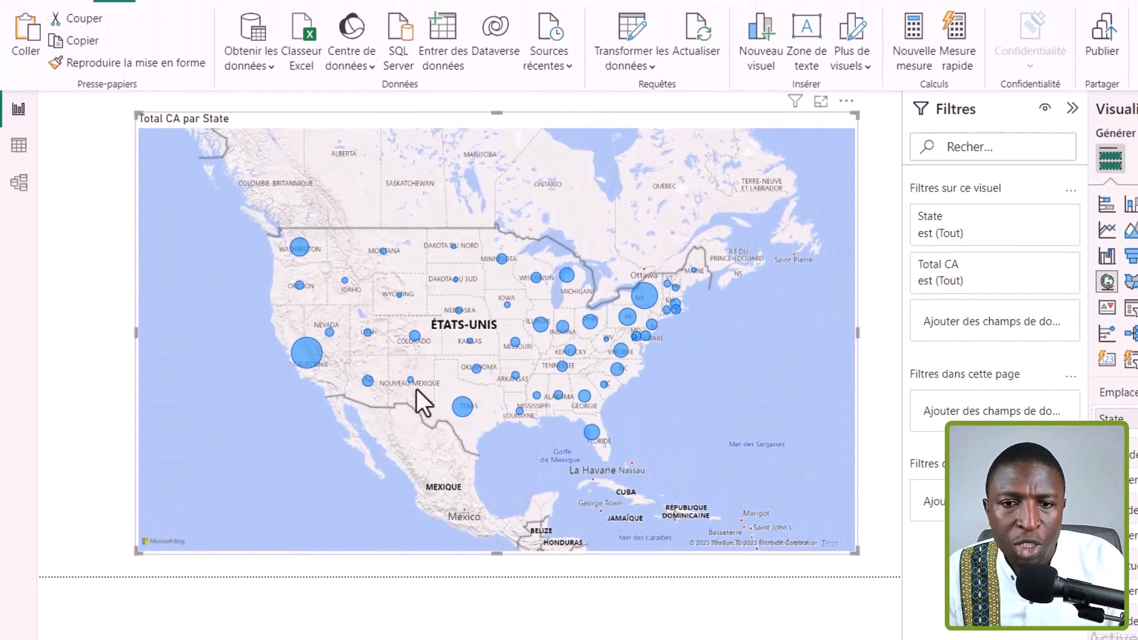
drag(136, 335, 44, 330)
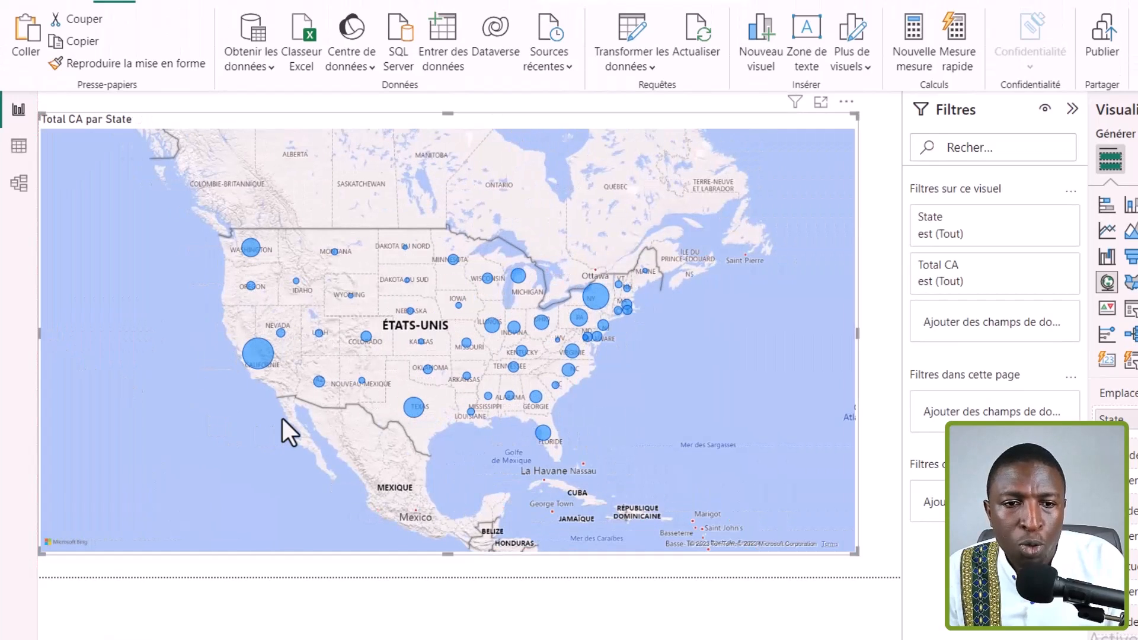
mouse_move(265, 352)
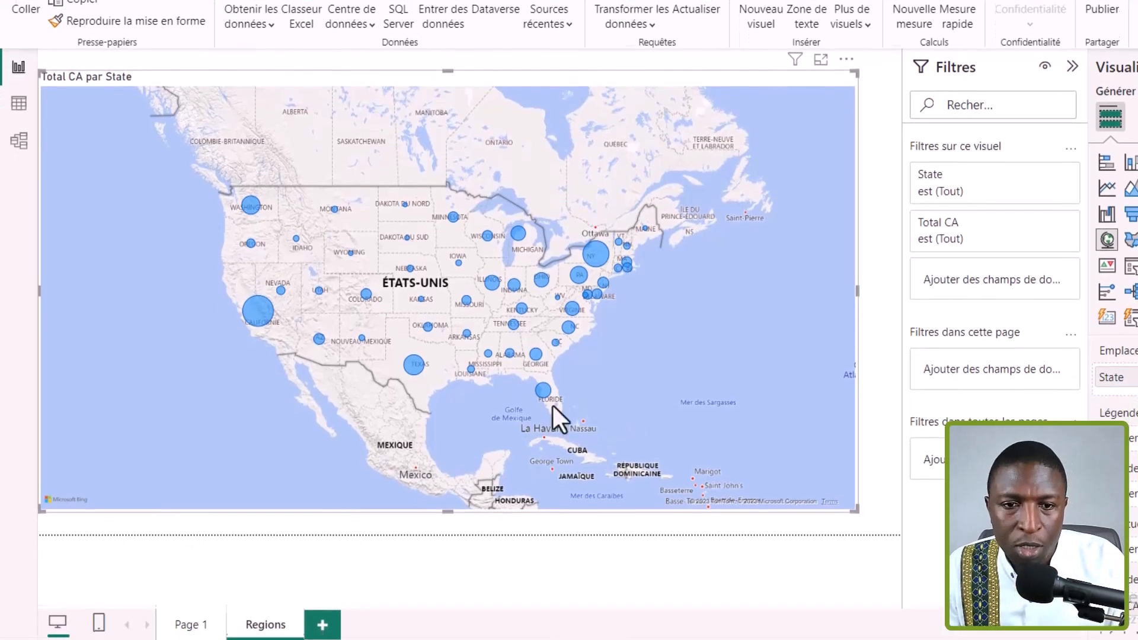
Check the Excel layout sketch, and on Page 1 add a compact new-style card showing Total CA beneath the customer chart.
click(190, 600)
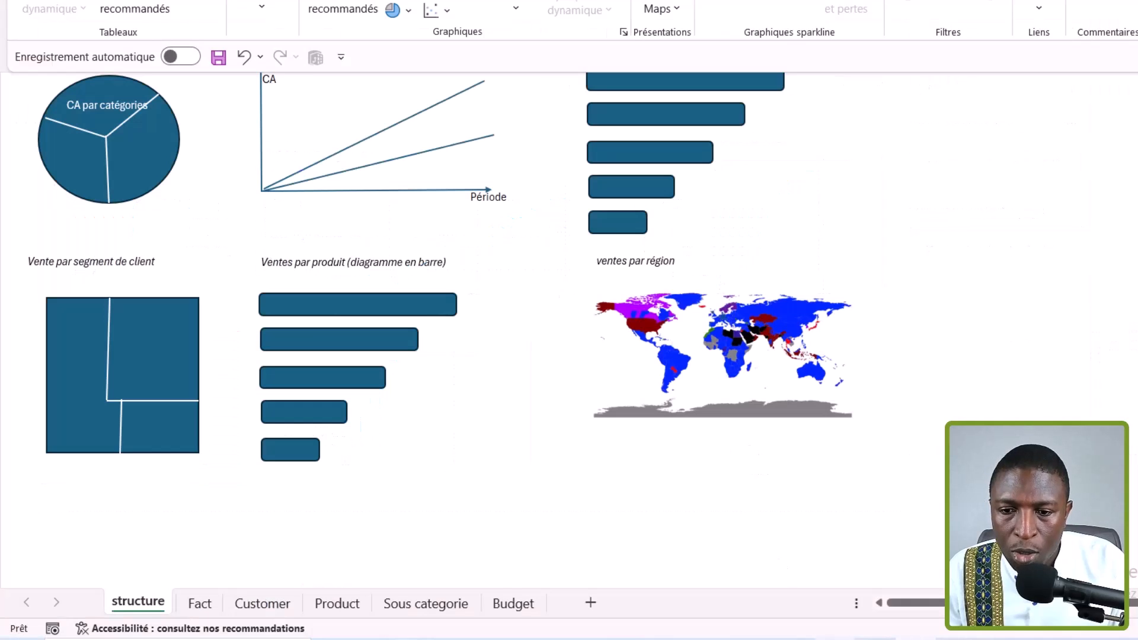
click(762, 401)
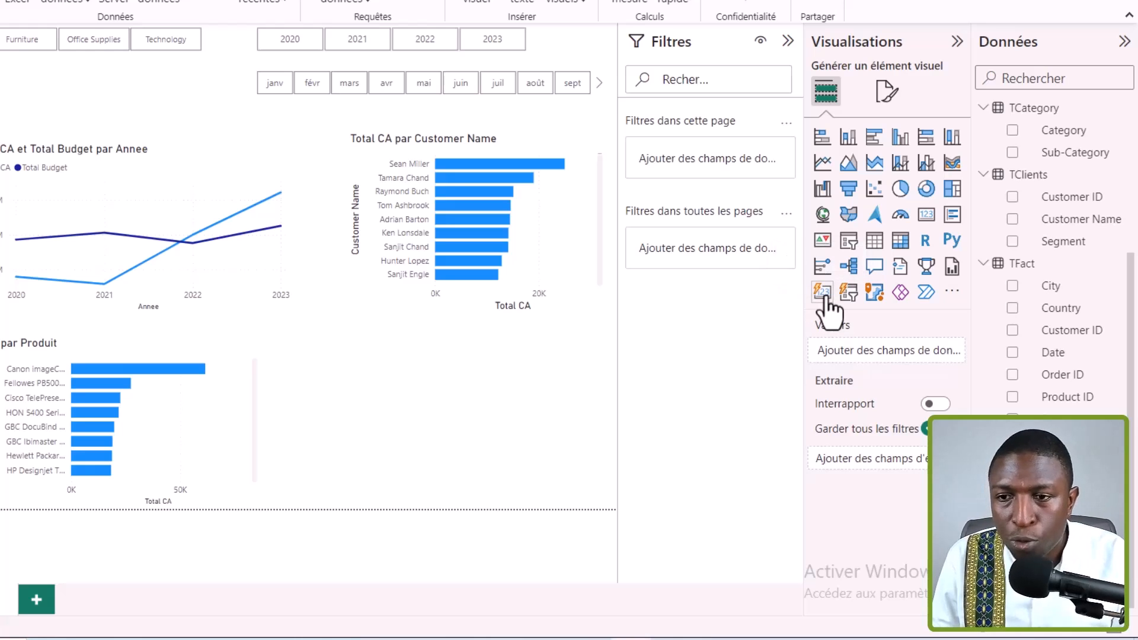
click(828, 298)
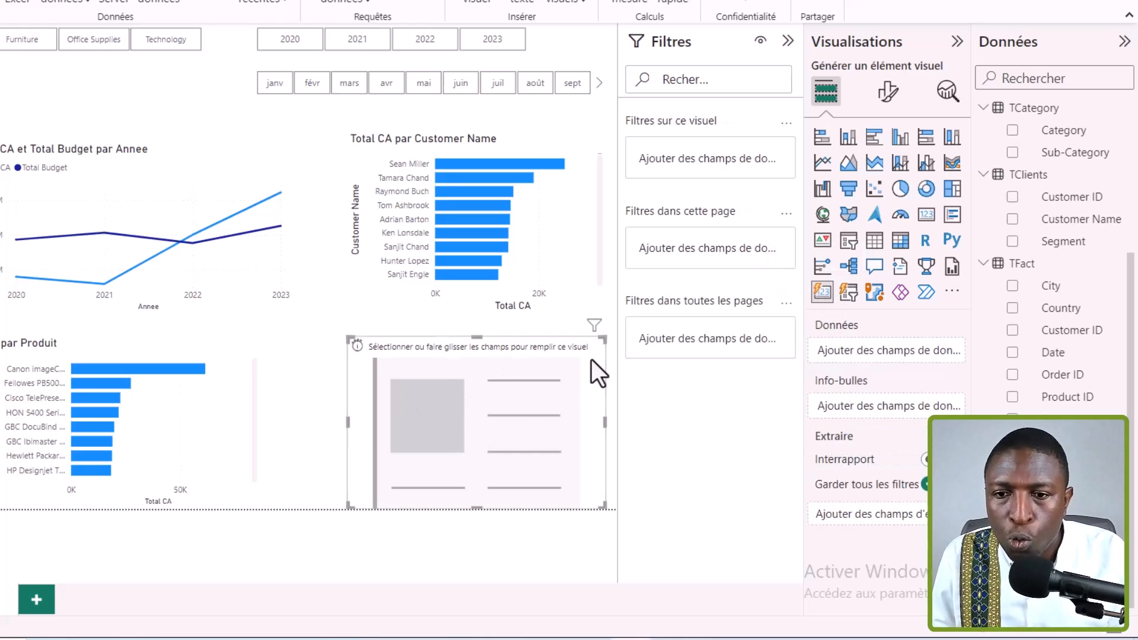
drag(593, 364, 563, 354)
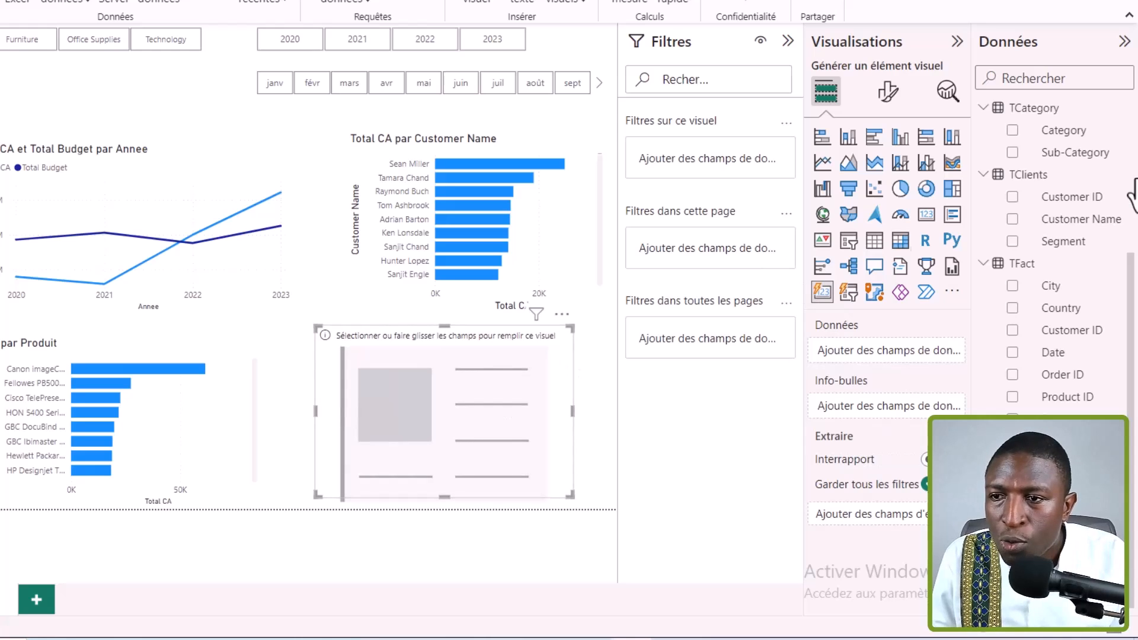
scroll(1069, 281, up, 5)
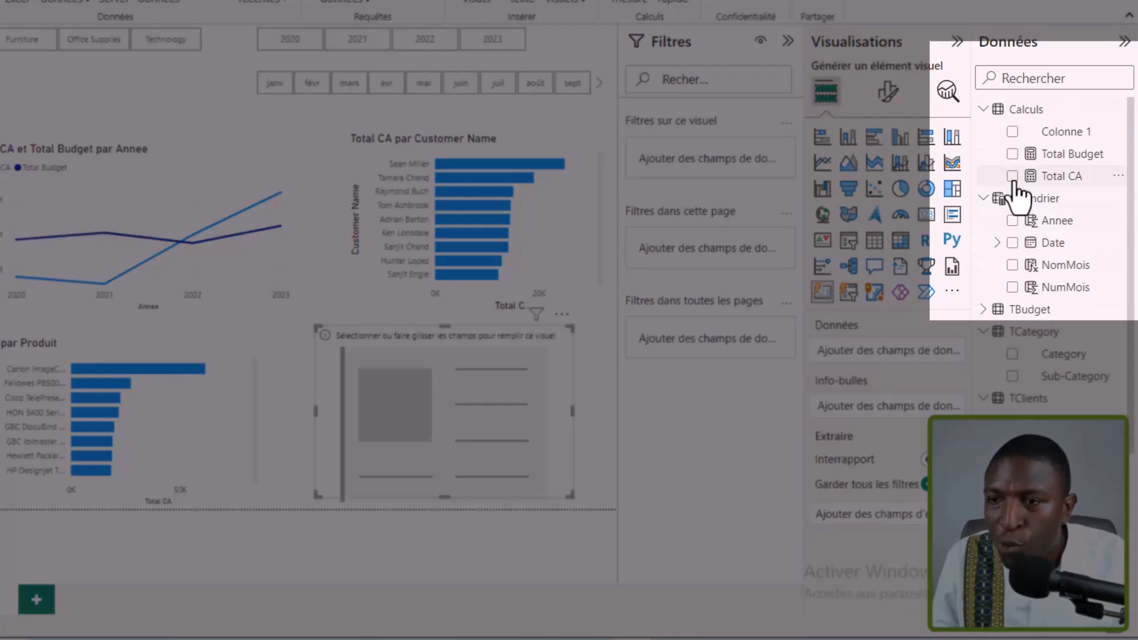
click(1013, 177)
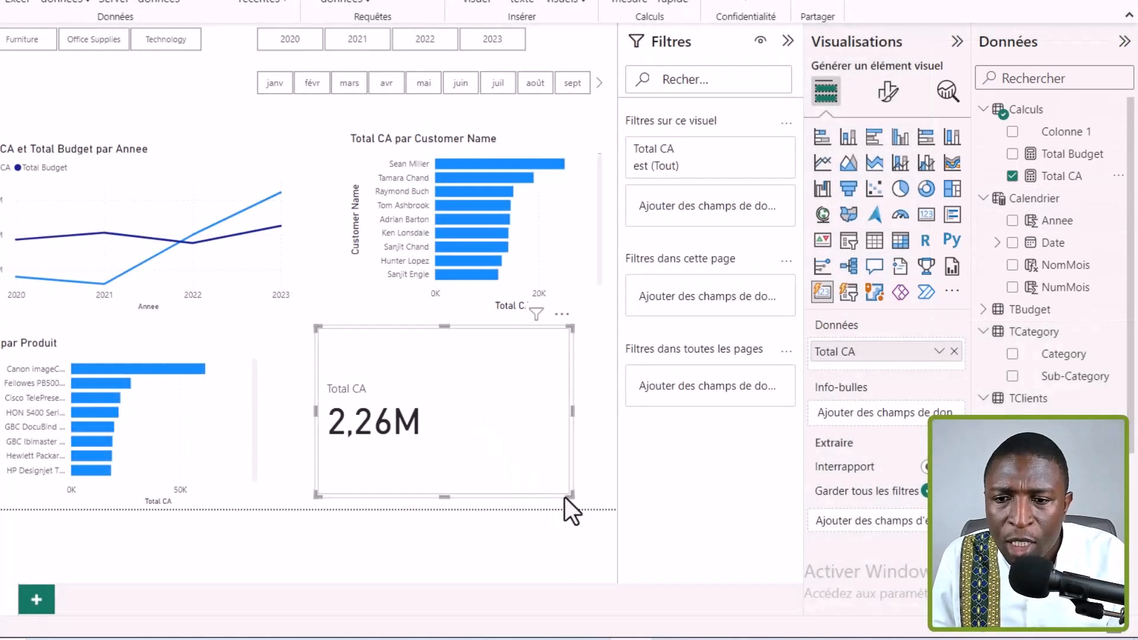
drag(570, 494, 526, 416)
mouse_move(483, 351)
mouse_down()
mouse_move(489, 329)
mouse_move(486, 340)
mouse_up()
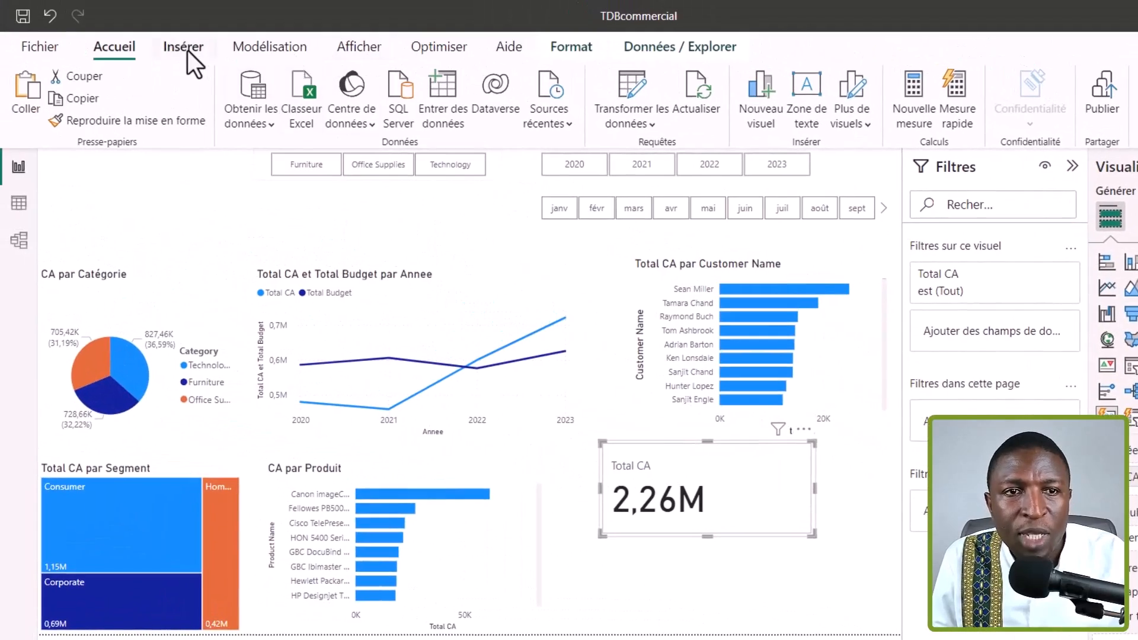
Place a text box under the Total CA card's value reading +200 K (+20% vs Budget) and +180 K (+17% vs N-1) in green.
click(187, 50)
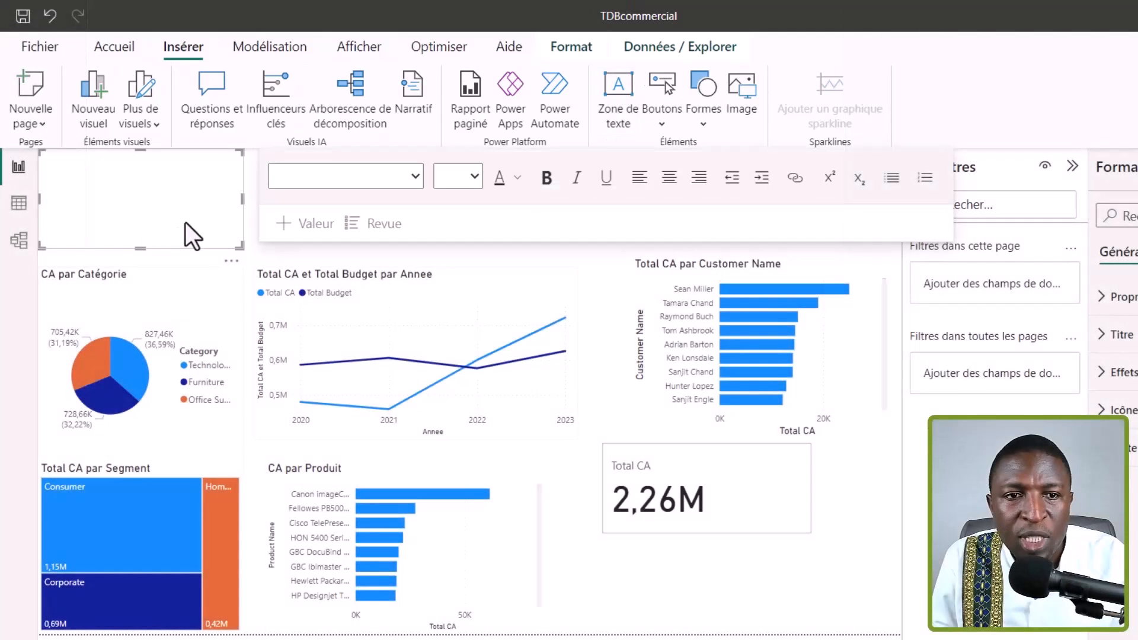
click(183, 234)
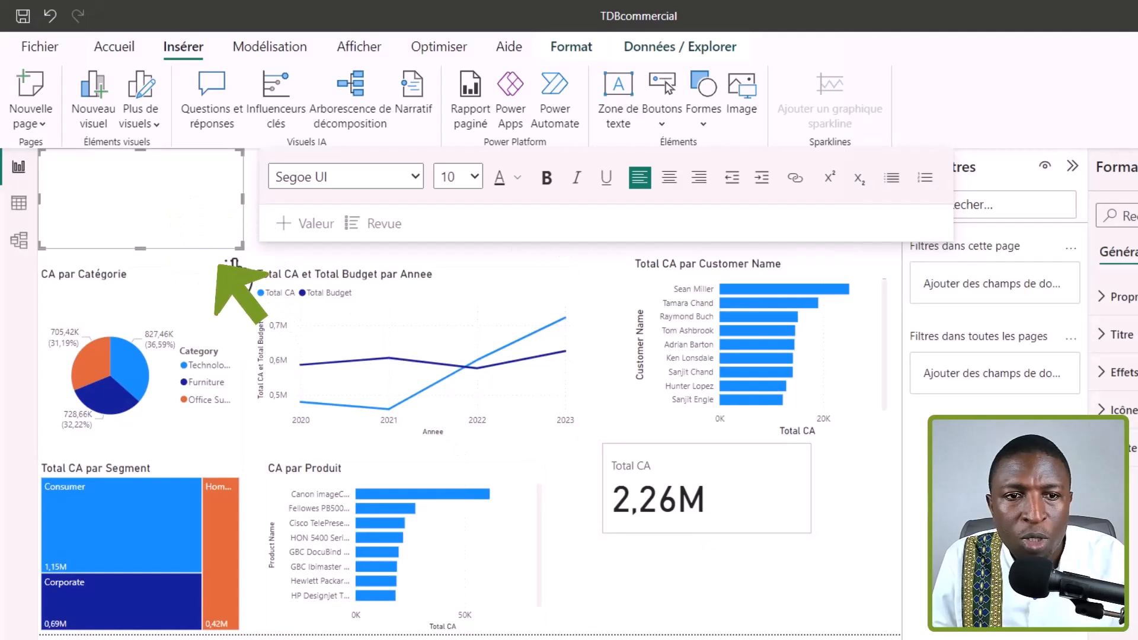
drag(175, 250, 778, 638)
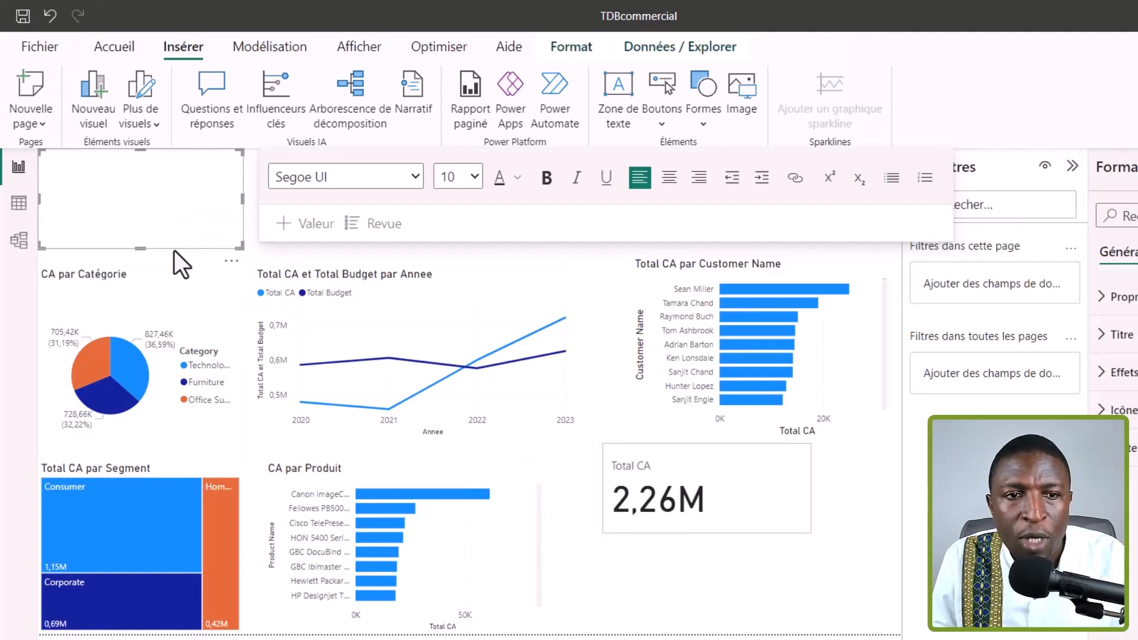
drag(667, 589, 601, 566)
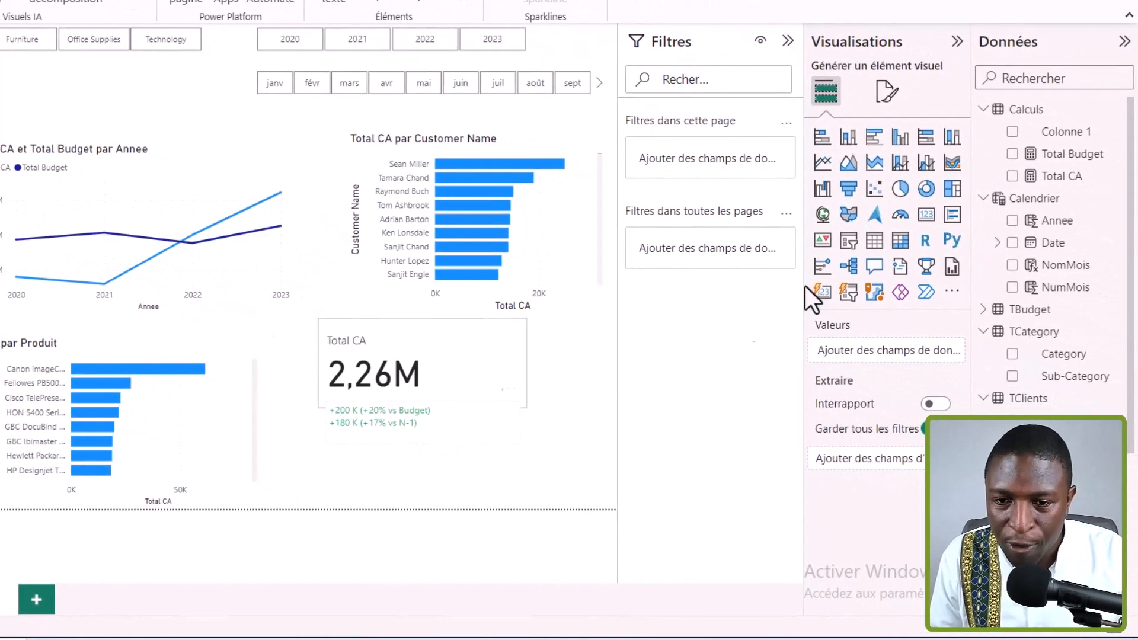
Create a measure CA N-1 in the Calculs table with the formula CALCULATE([Total CA],SAMEPERIODLASTYEAR(Calendrier[Date])).
right_click(1038, 116)
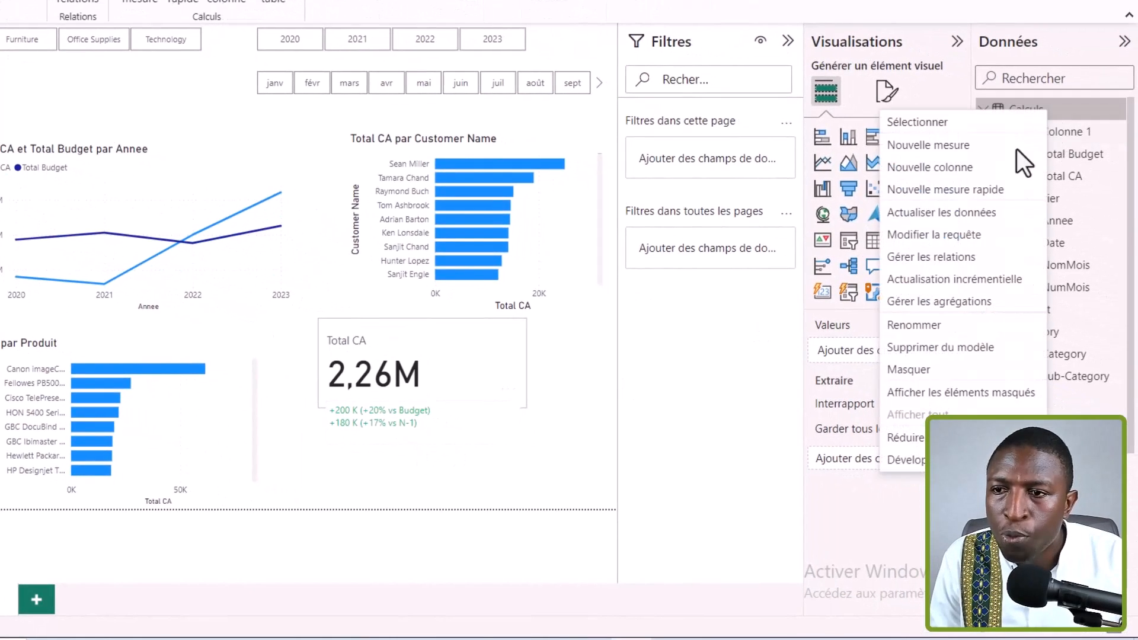
click(941, 146)
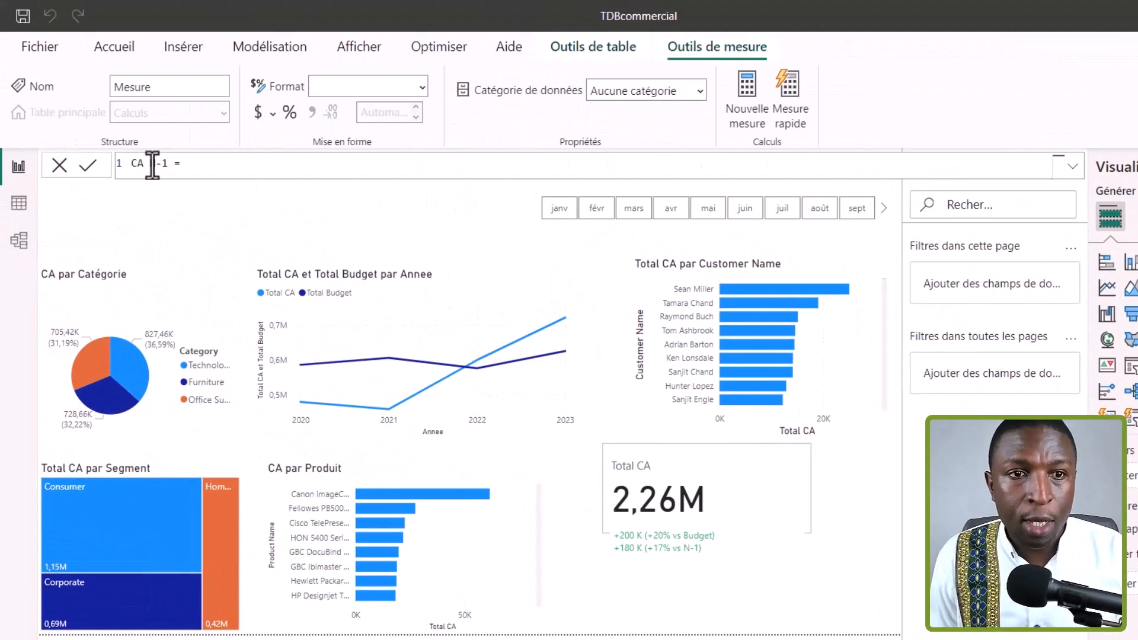
text(CALCULATE([Total CA],SAMEPERIODLASTYEAR(Calendrier[Date])))
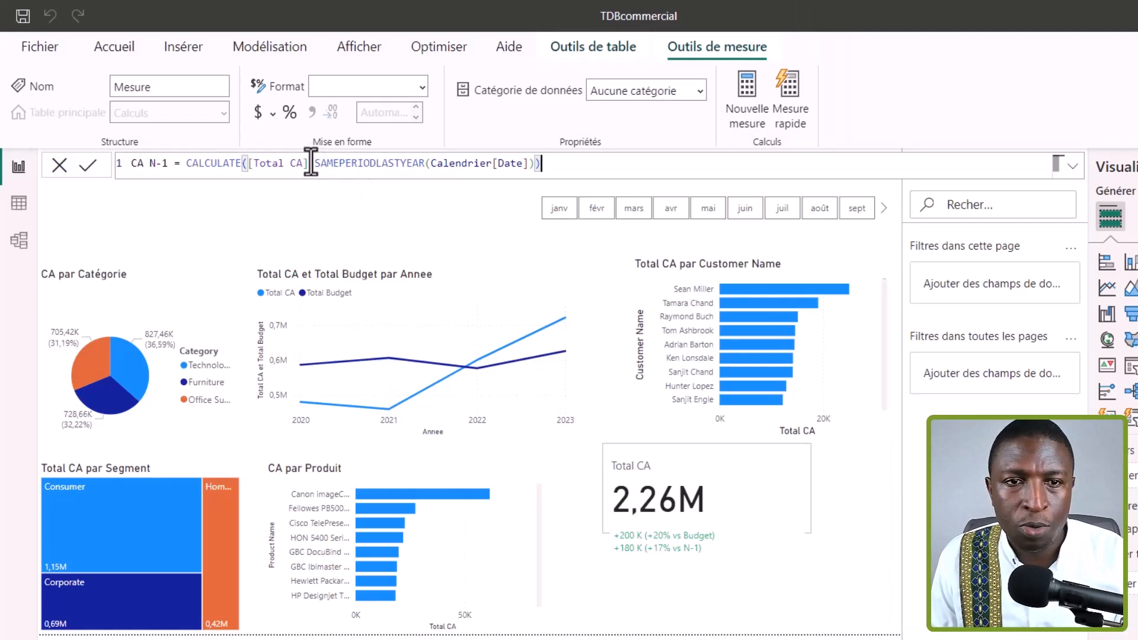
drag(313, 162, 535, 164)
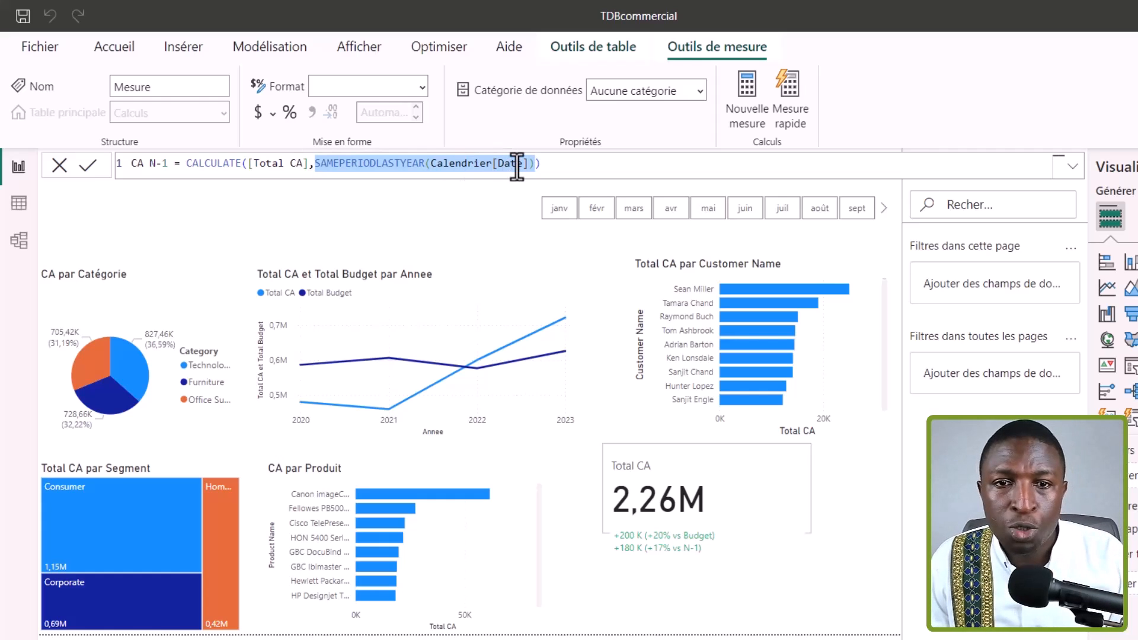
click(311, 169)
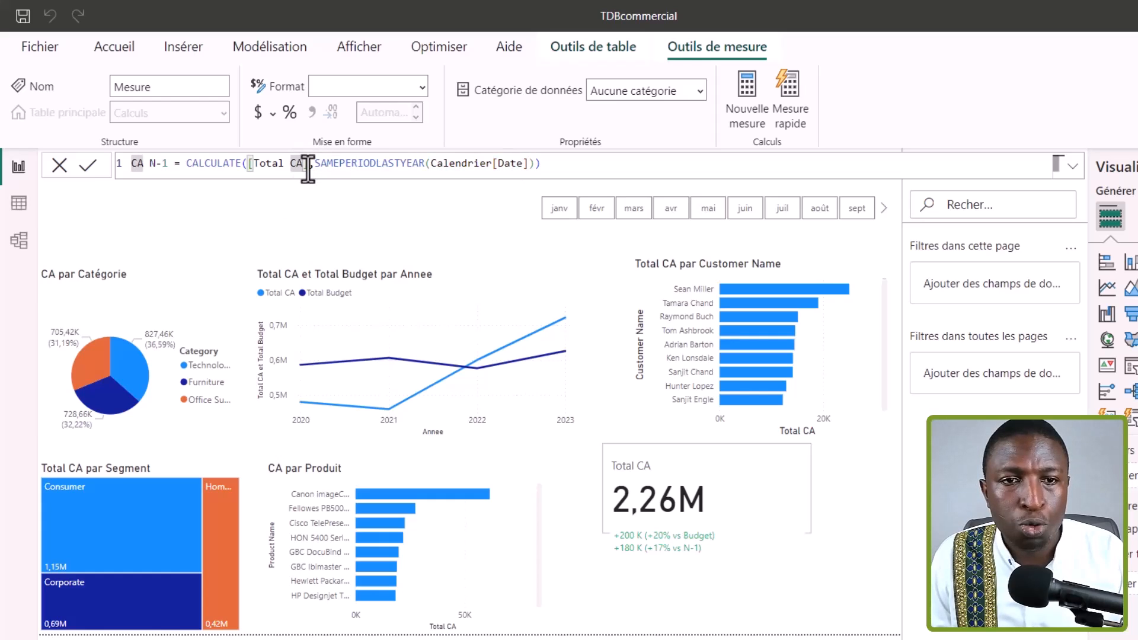
click(590, 161)
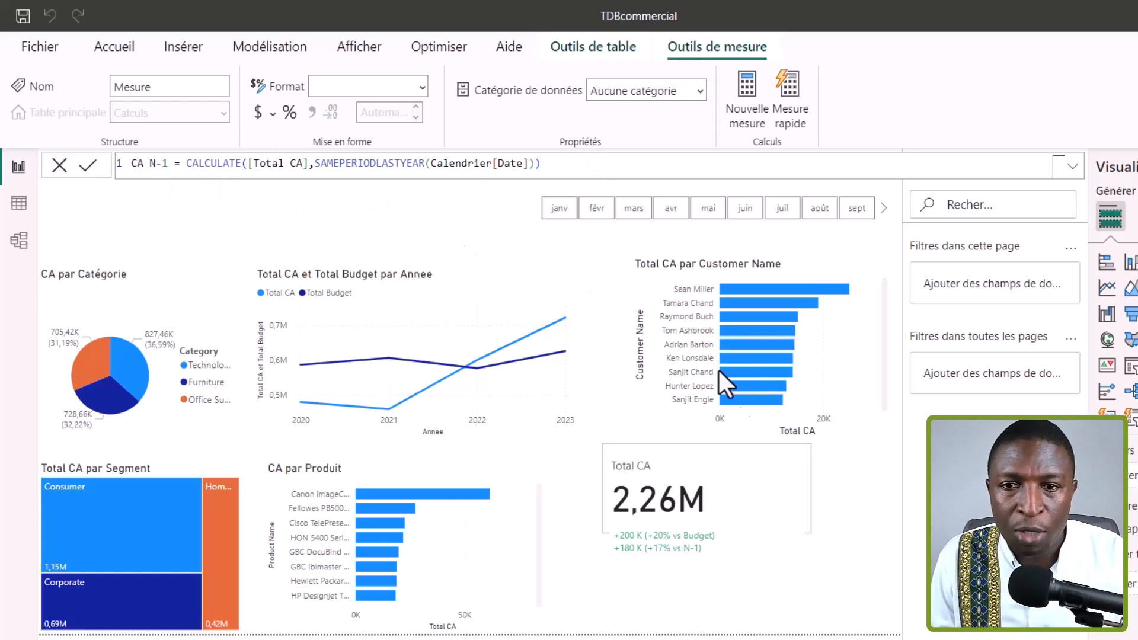
key(Return)
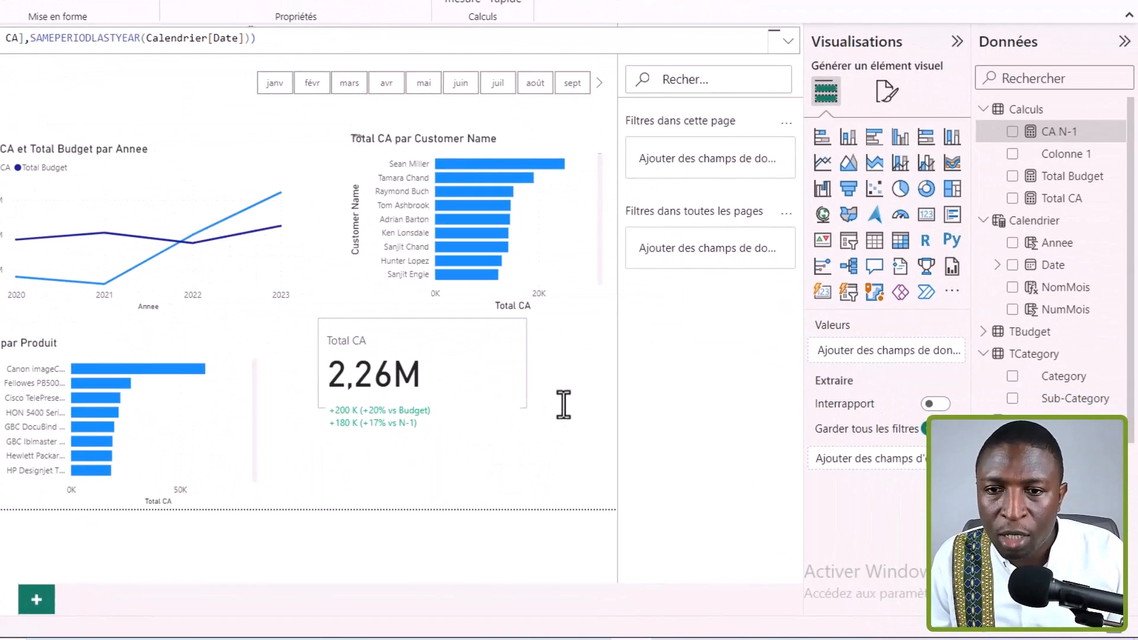
Add a measure Var CA vs CA N-1 to the Calculs table, defined as [Total CA]-[CA N-1].
right_click(1058, 129)
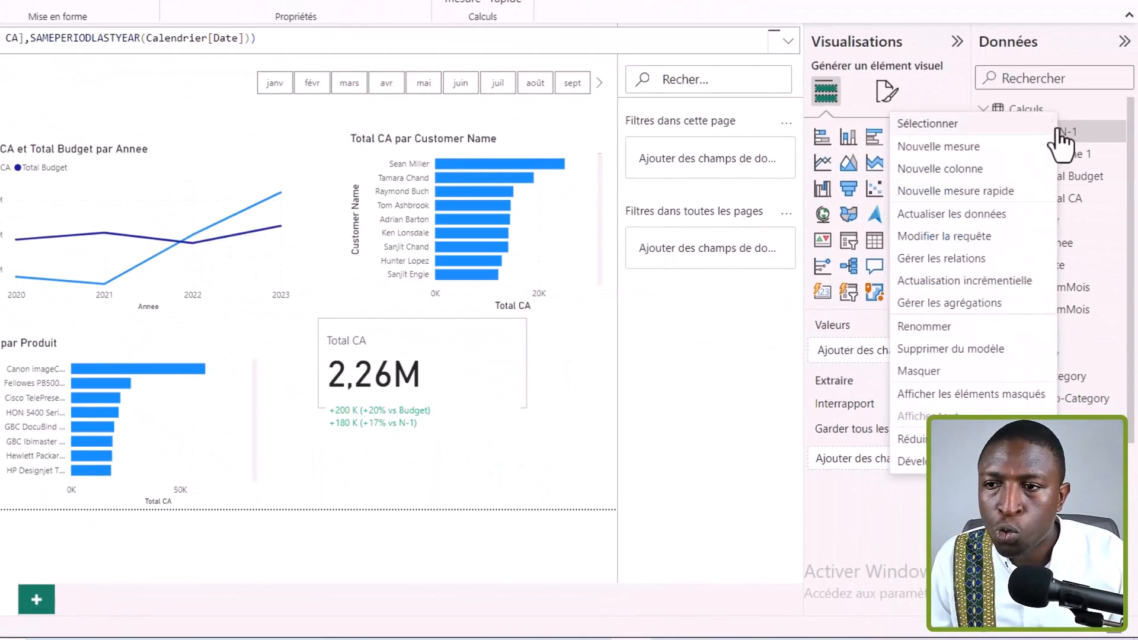
key(Escape)
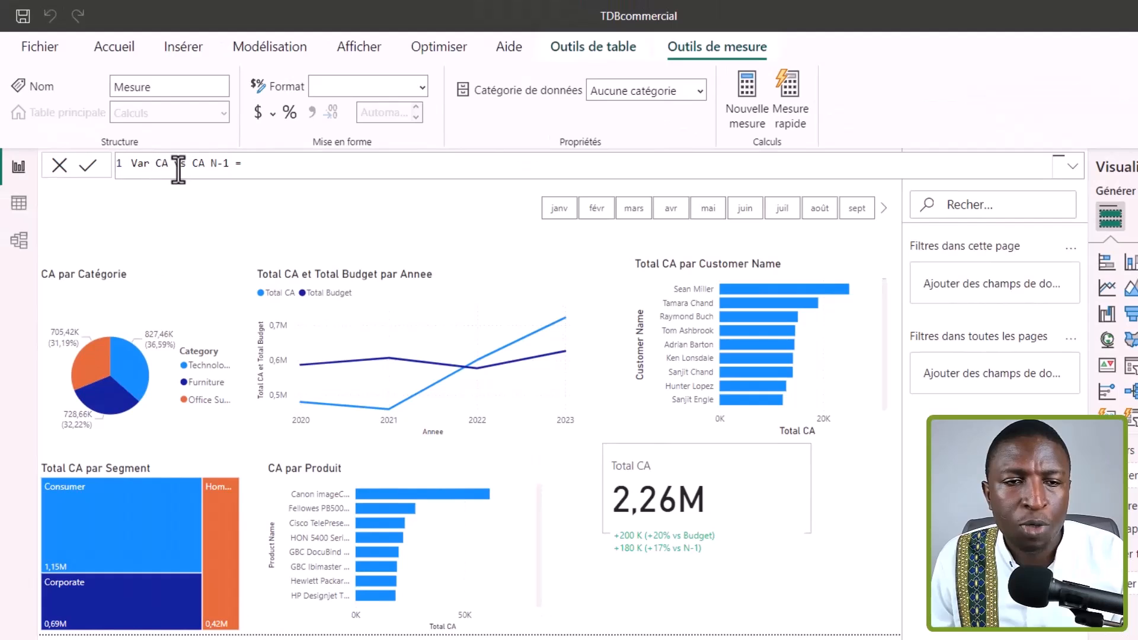
click(258, 161)
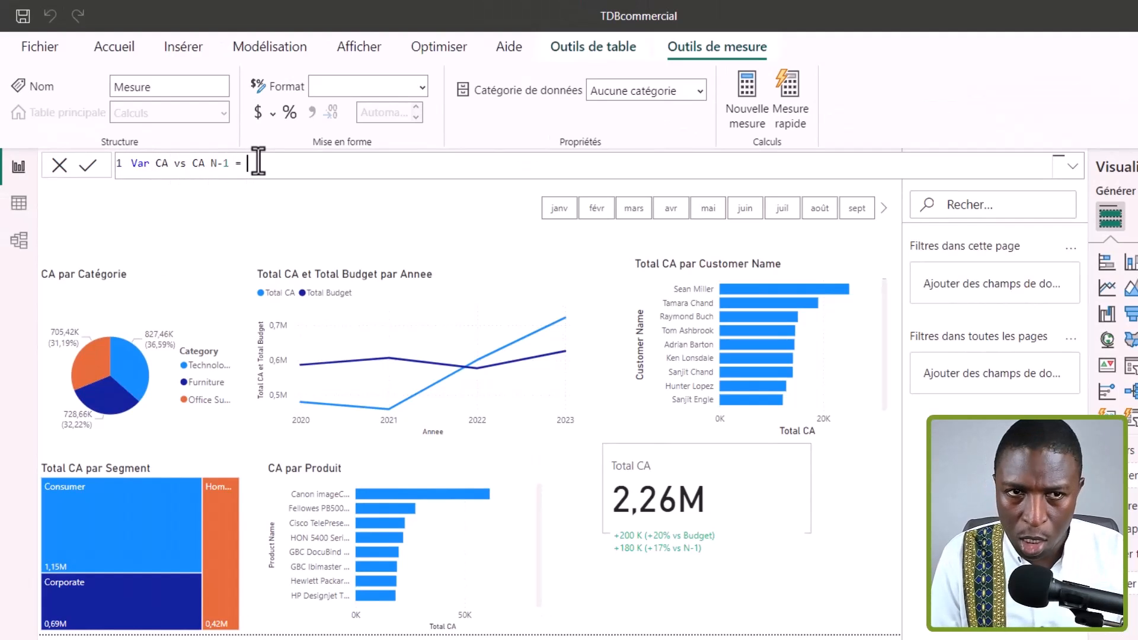
text(total)
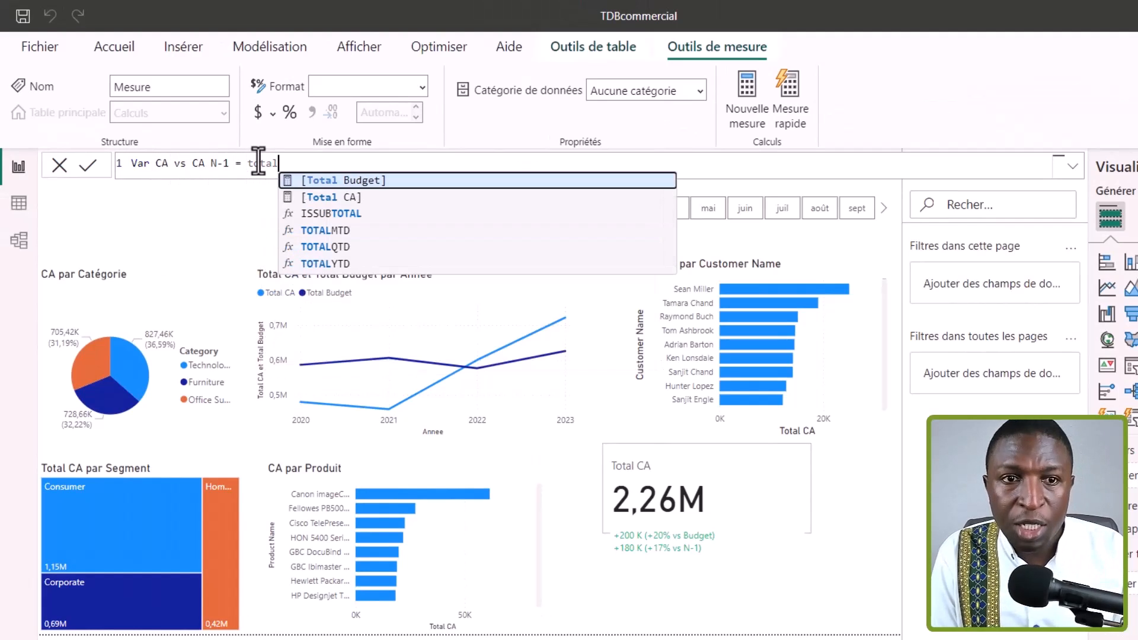
key(Down)
key(Tab)
text(-)
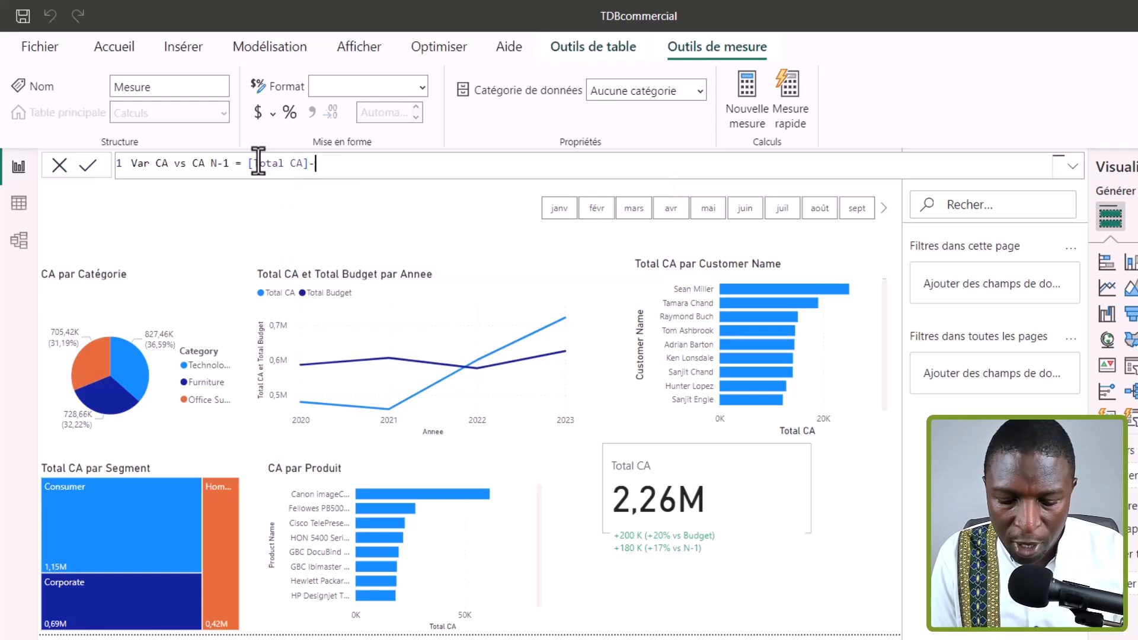
text(ca)
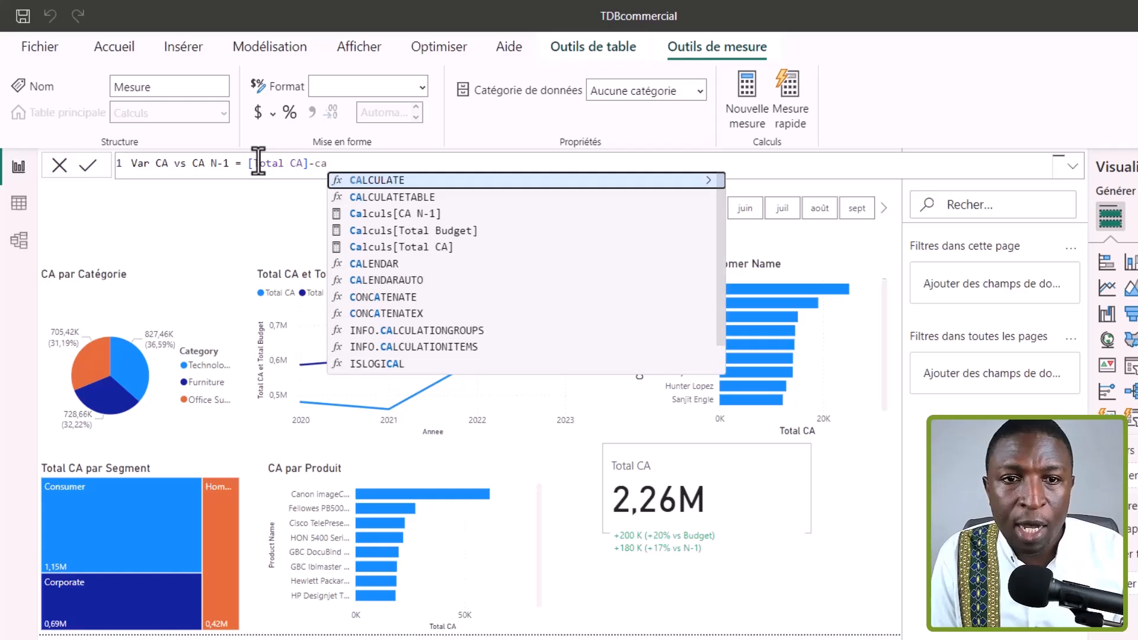
text( n)
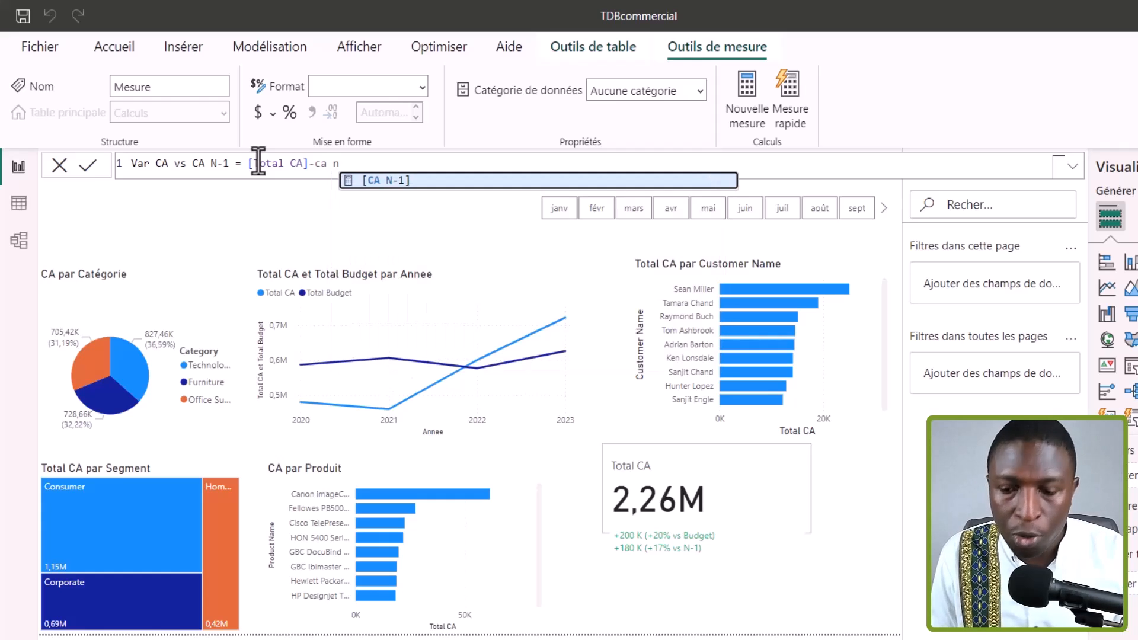
key(Tab)
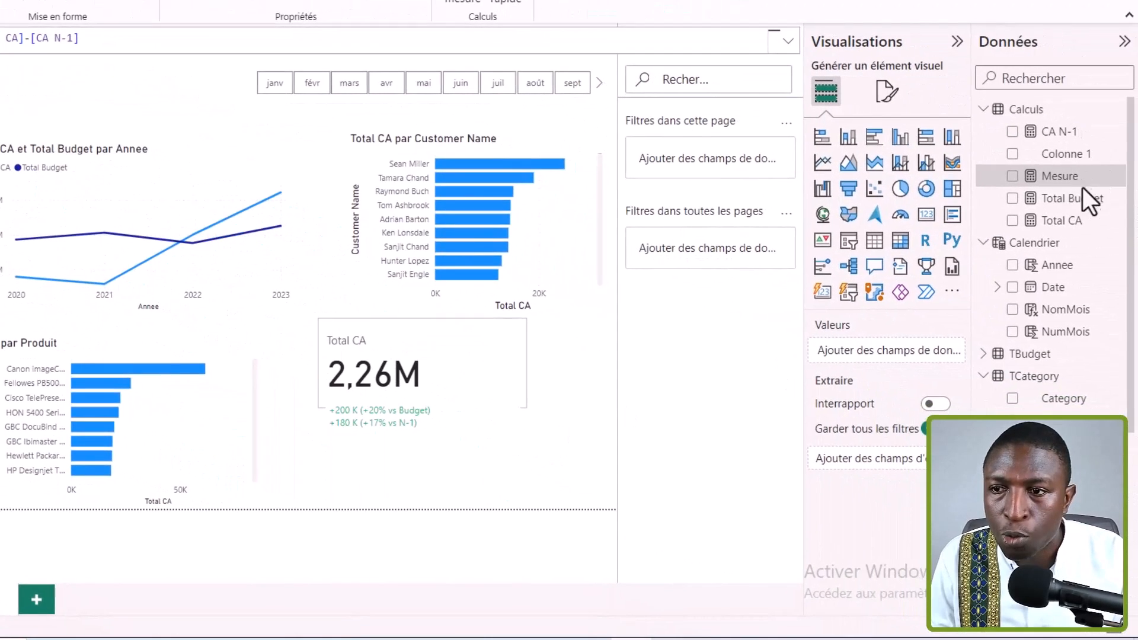
Start a new measure in the Calculs table named Var CA vs Budget.
right_click(1042, 108)
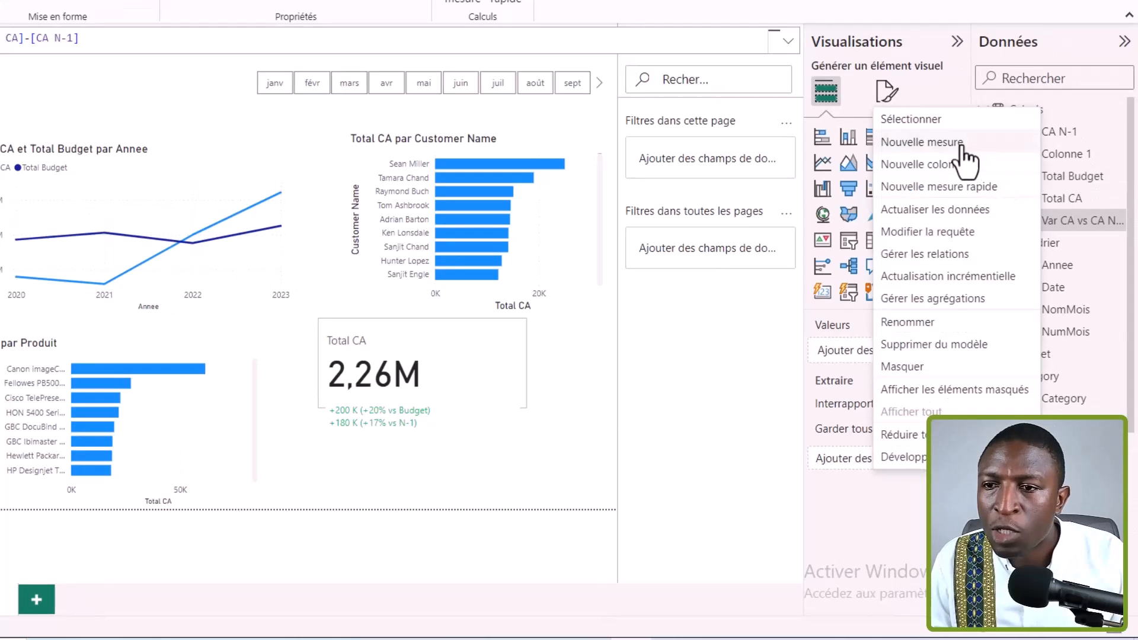
click(616, 198)
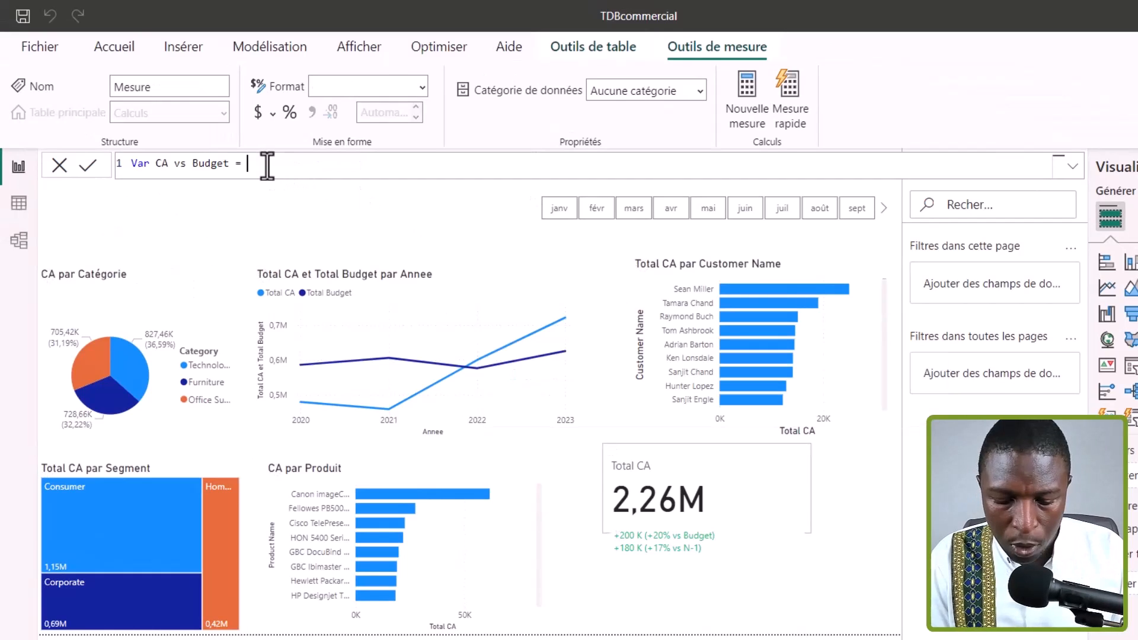
Define the measure Var CA vs Budget as [Total CA]-[Total Budget] and commit it.
text(tot)
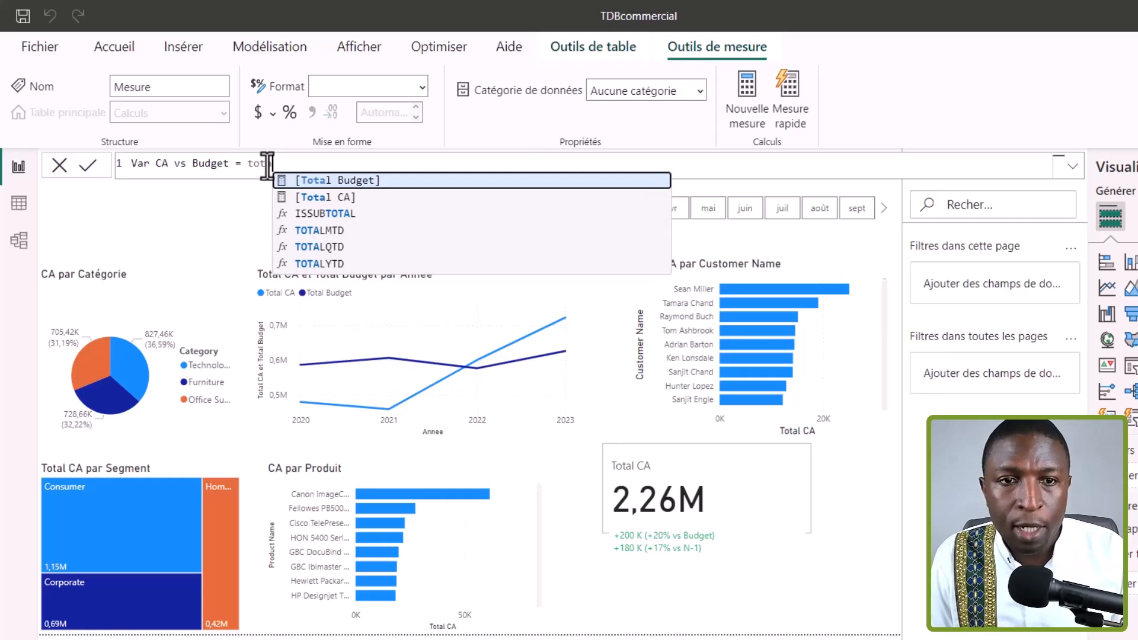
key(Down)
key(Tab)
text(-t)
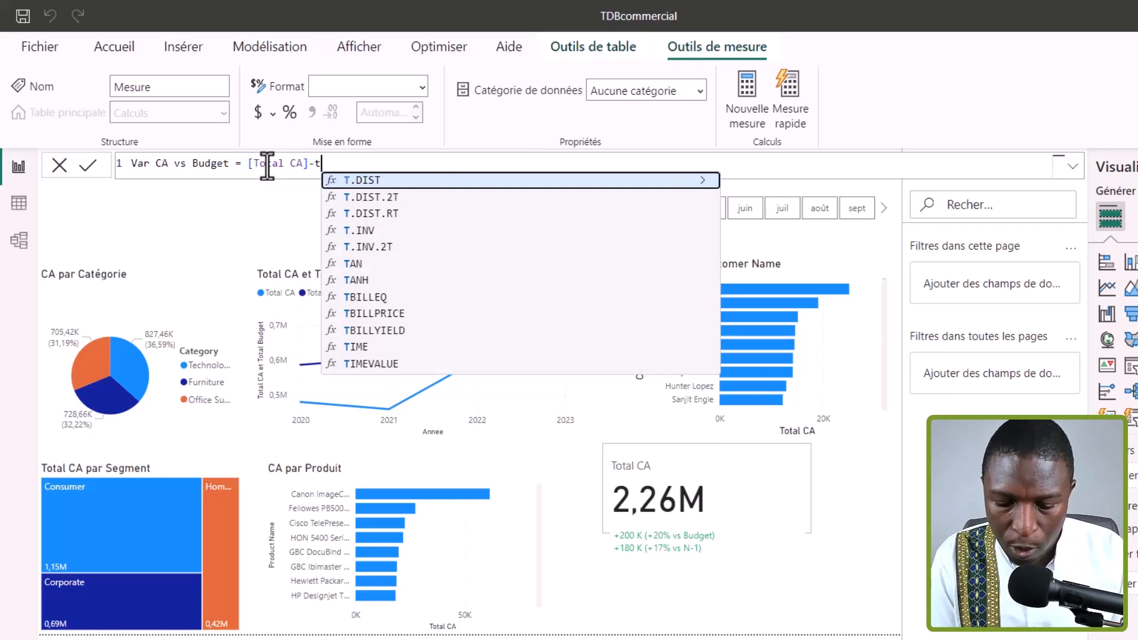
text(ota)
key(Tab)
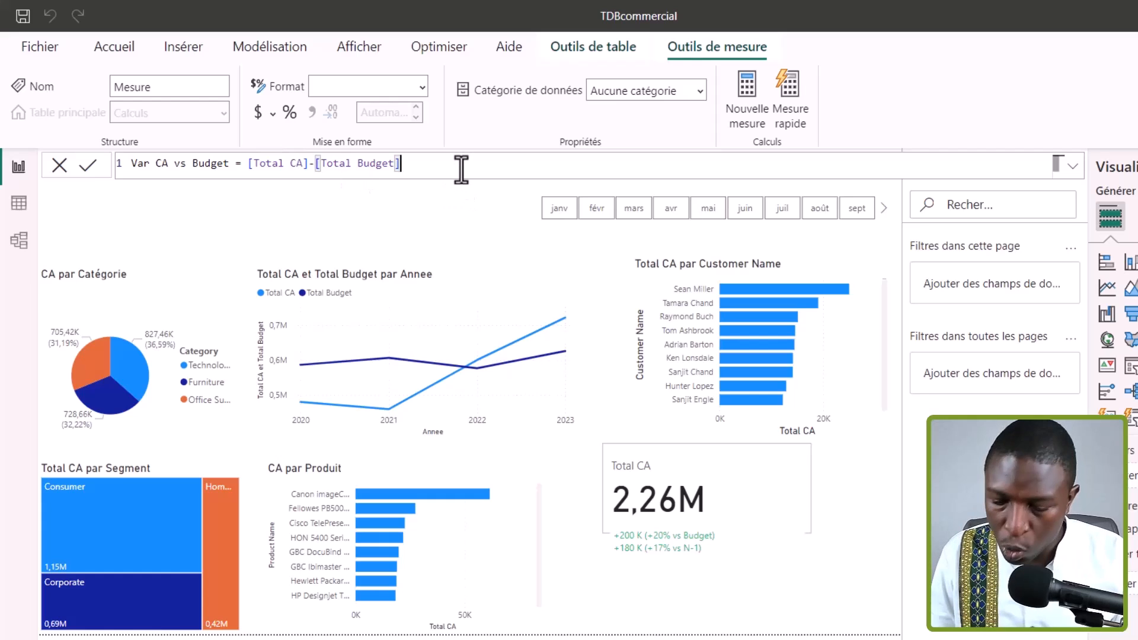
key(Return)
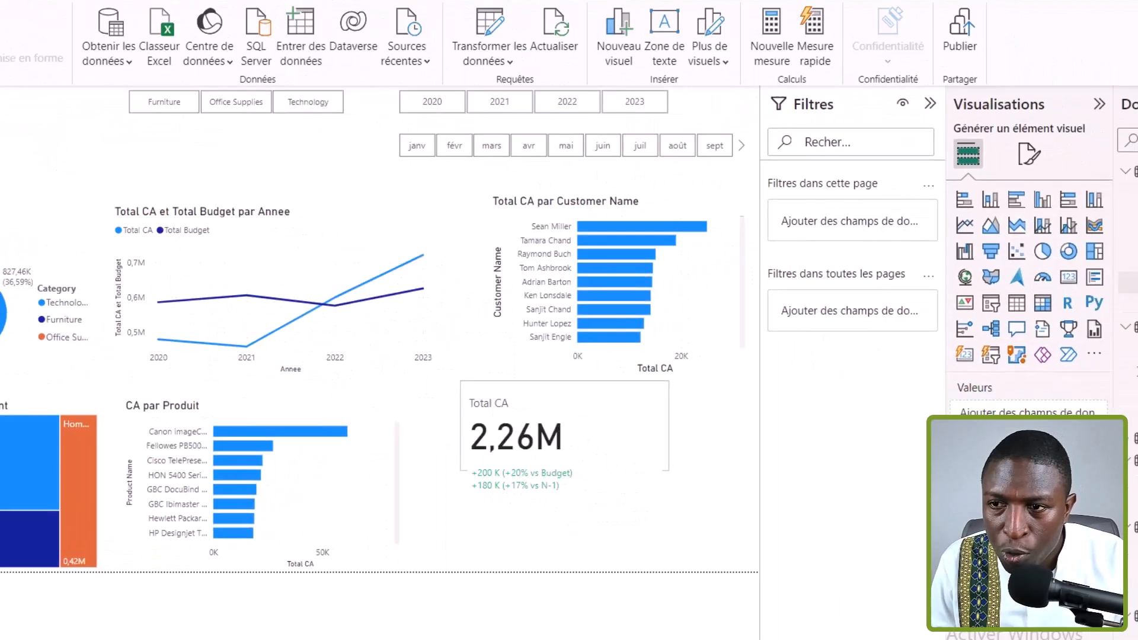
Display the Var CA vs Budget measure in a card visual and place it over the lower part of the CA par Produit chart.
drag(1073, 221, 409, 504)
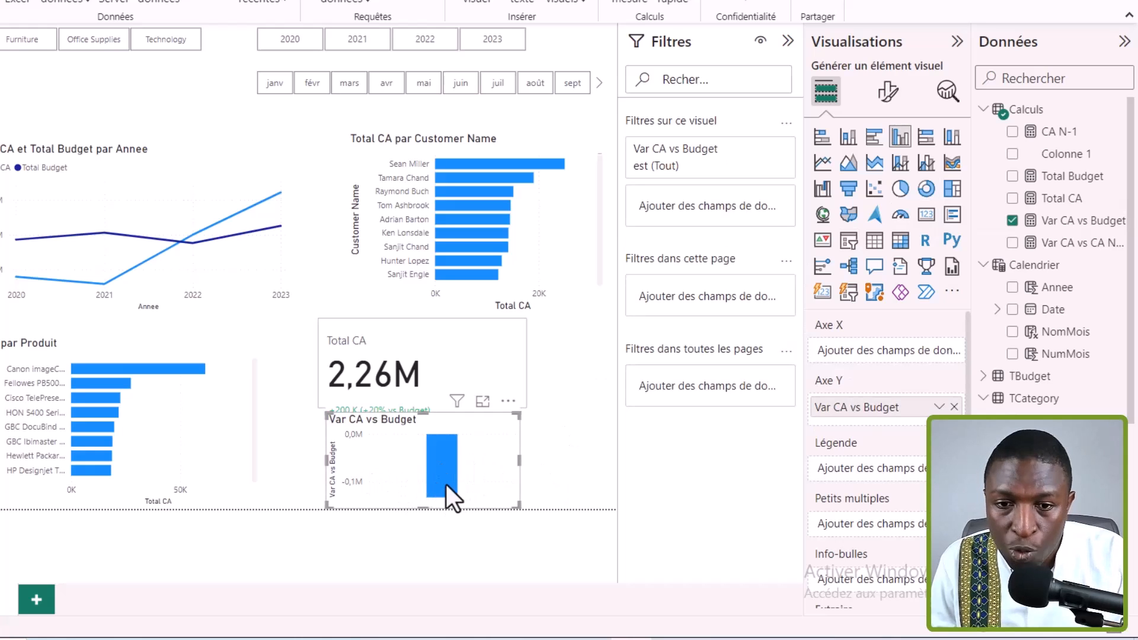
click(928, 218)
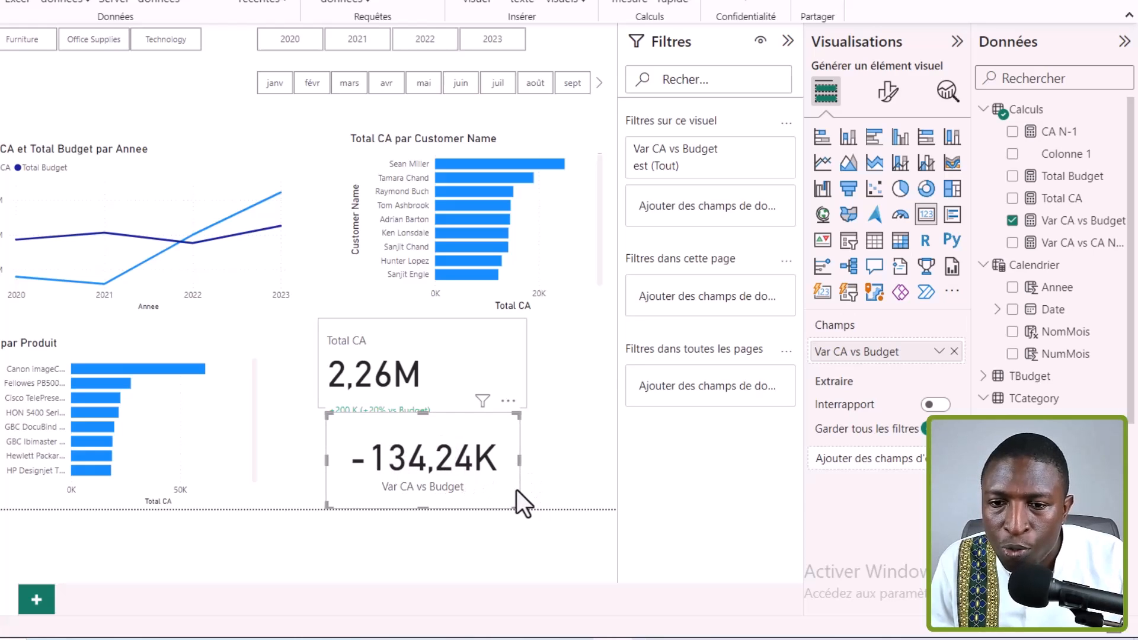
drag(434, 489, 282, 506)
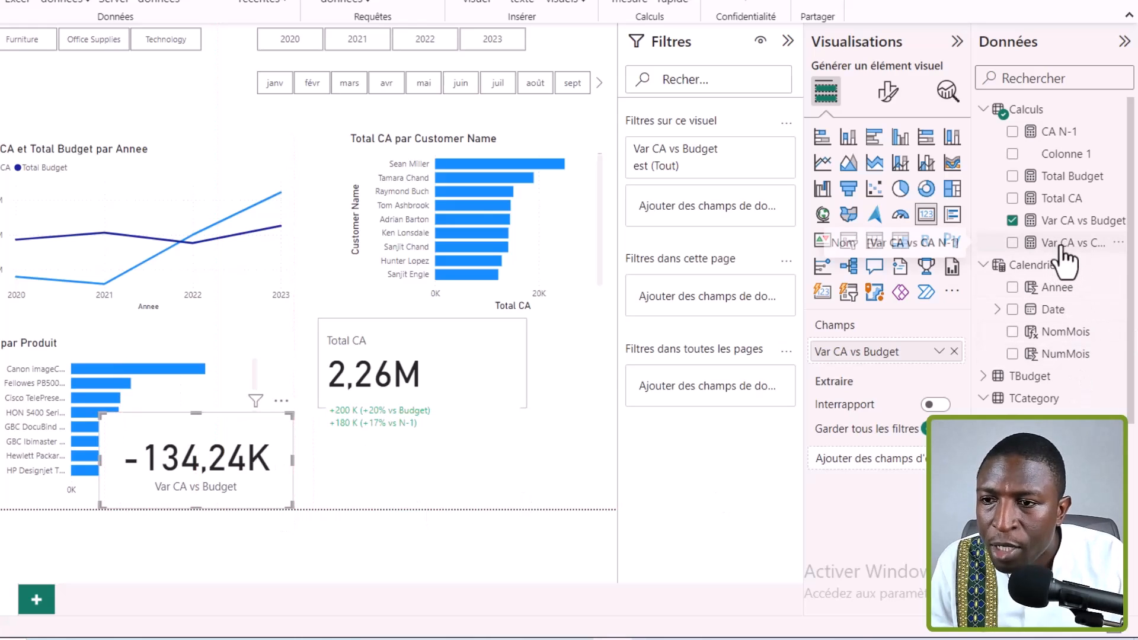
Display the Var CA vs CA N-1 measure in a second card just below the Total CA card.
click(1016, 251)
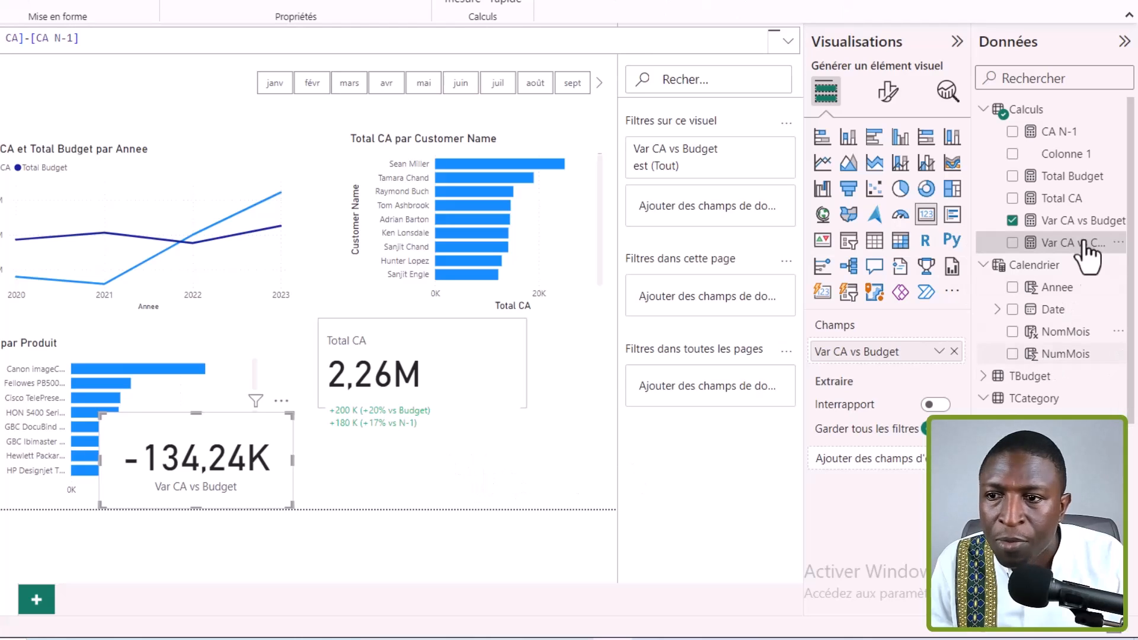
drag(1065, 246, 463, 474)
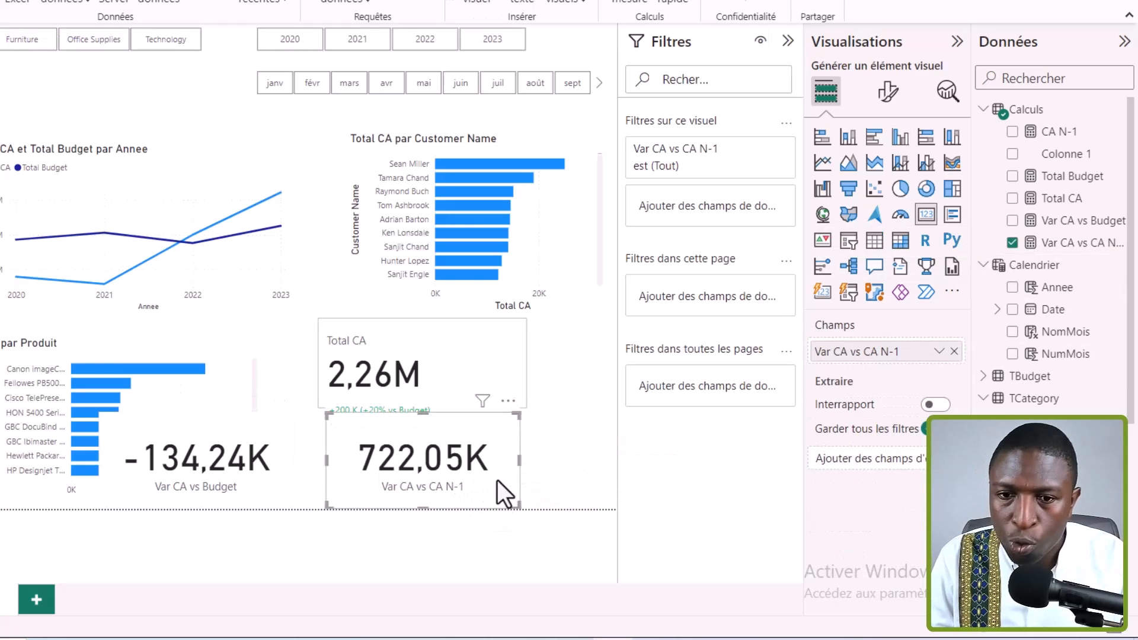
Delete the Var CA vs CA N-1 card and the Var CA vs Budget card from the page.
key(Delete)
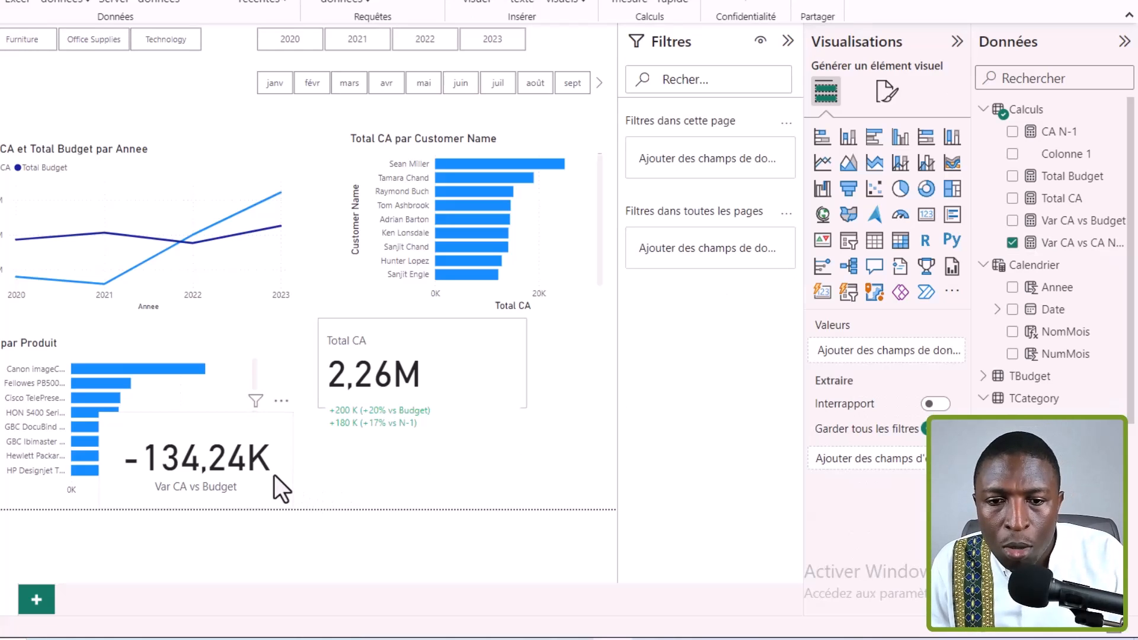
click(259, 444)
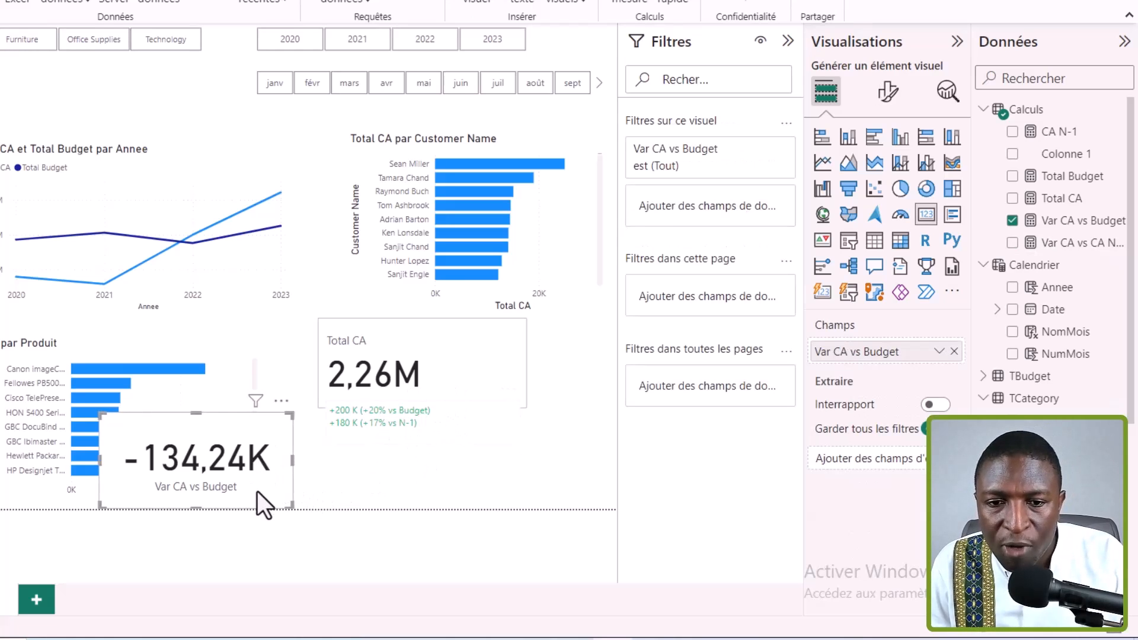
key(Delete)
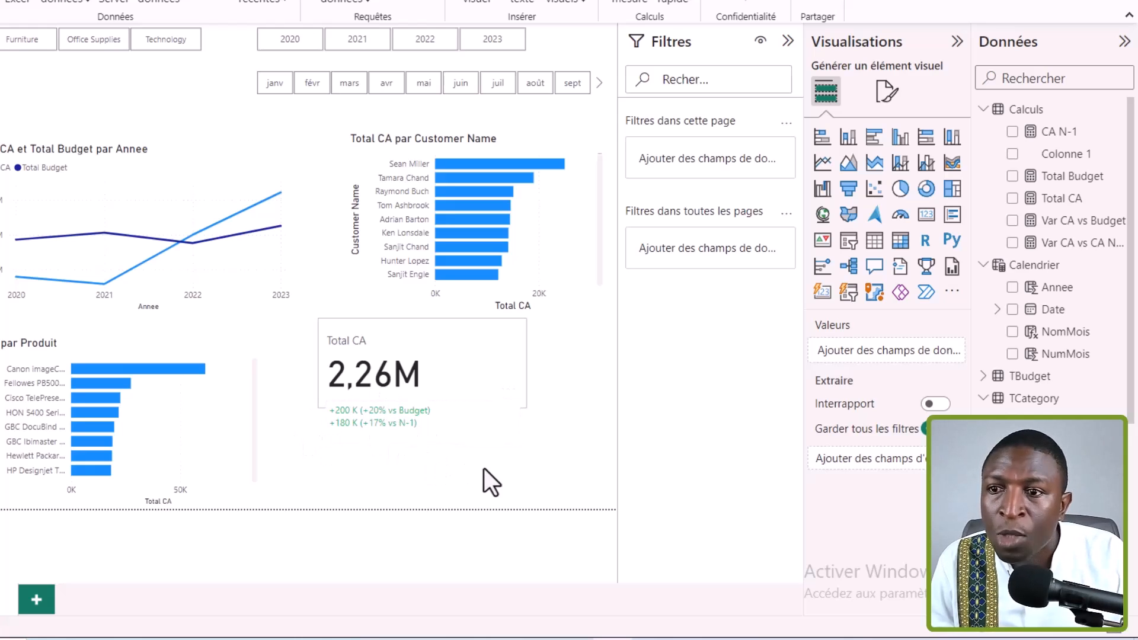
Create a measure named Affichage Var CA vs Budget in the Calculs table and declare the variables VARVALEUR and VARPOURC on separate lines.
right_click(995, 136)
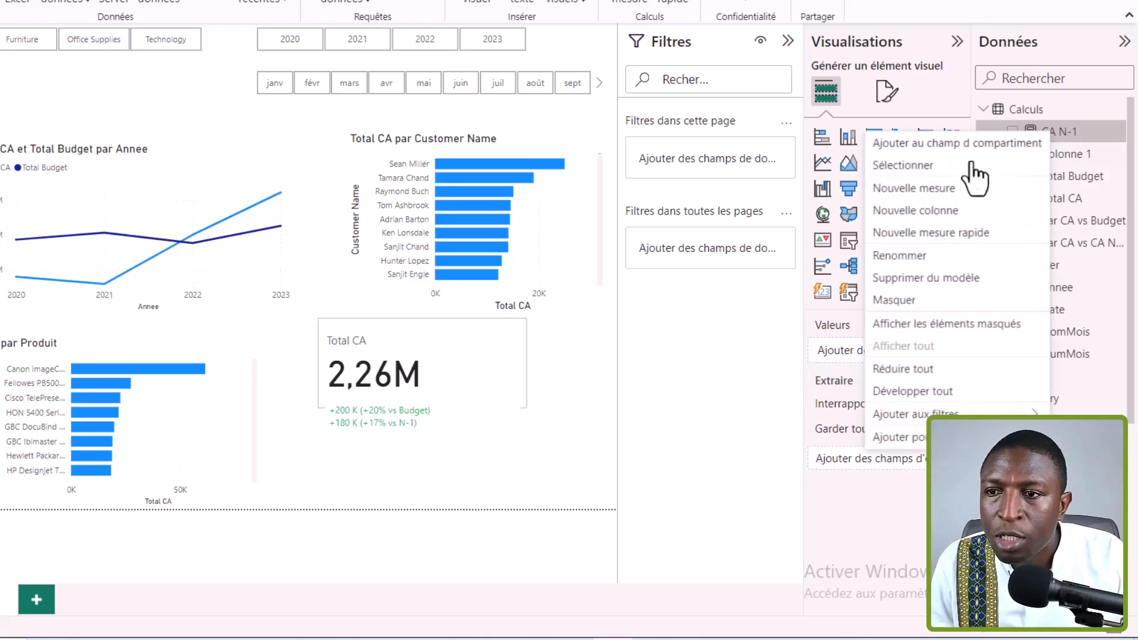
click(577, 279)
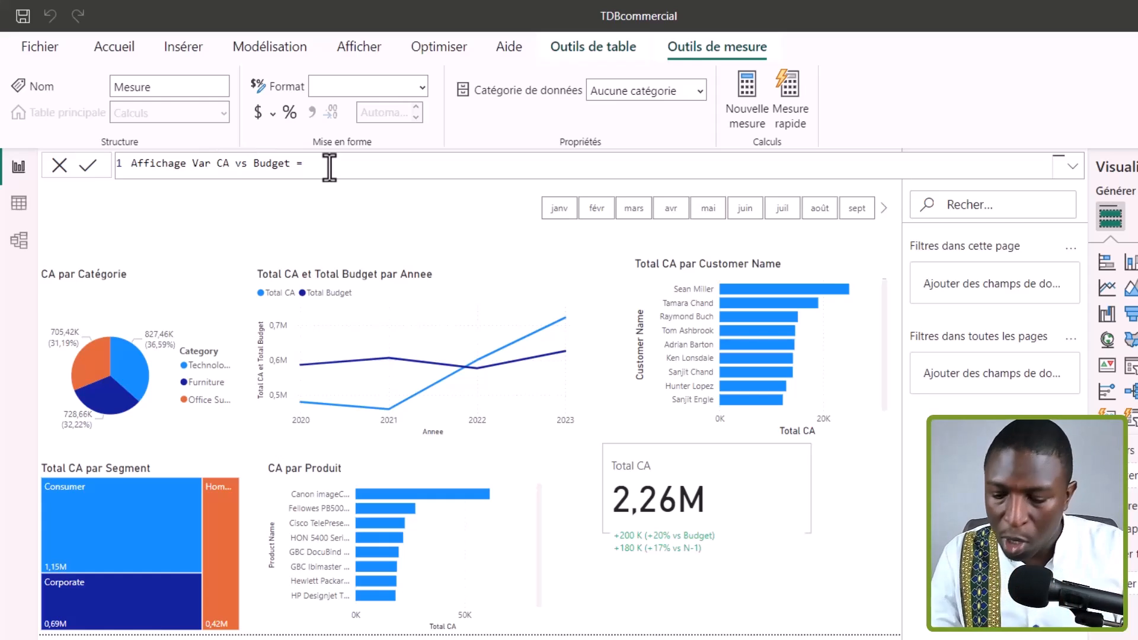
key(shift+Return)
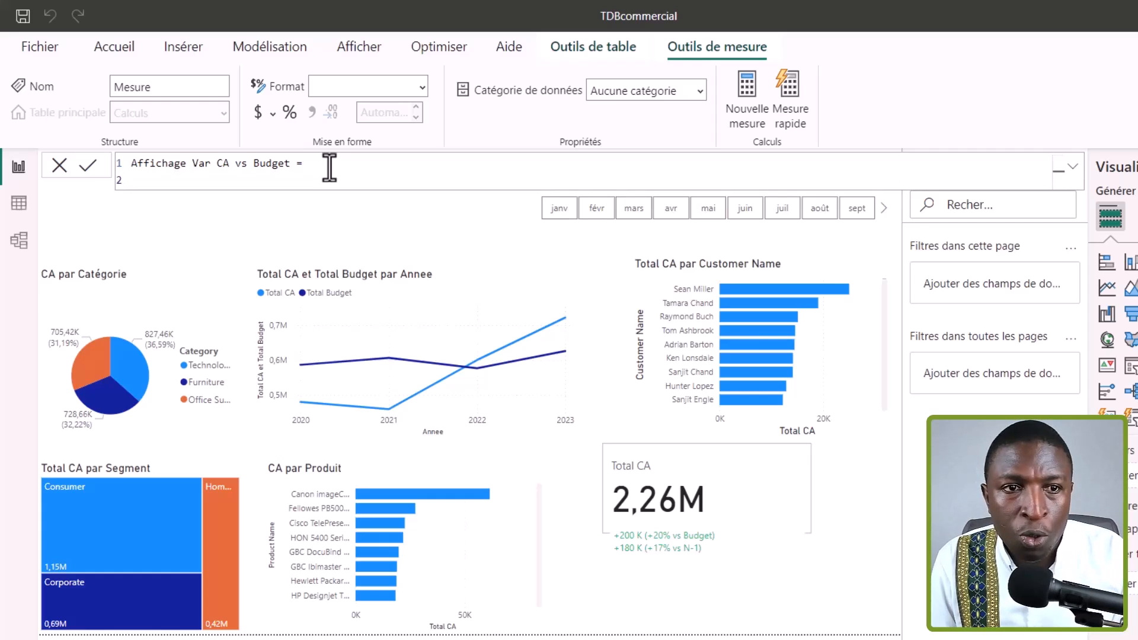
text(var )
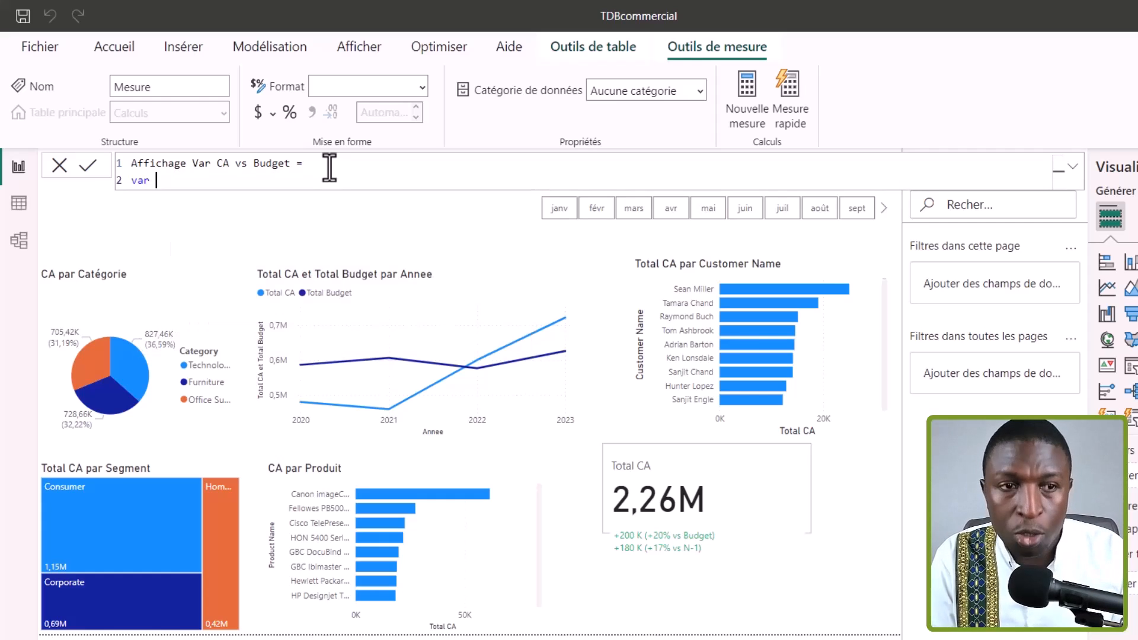
text(VARVALEUR)
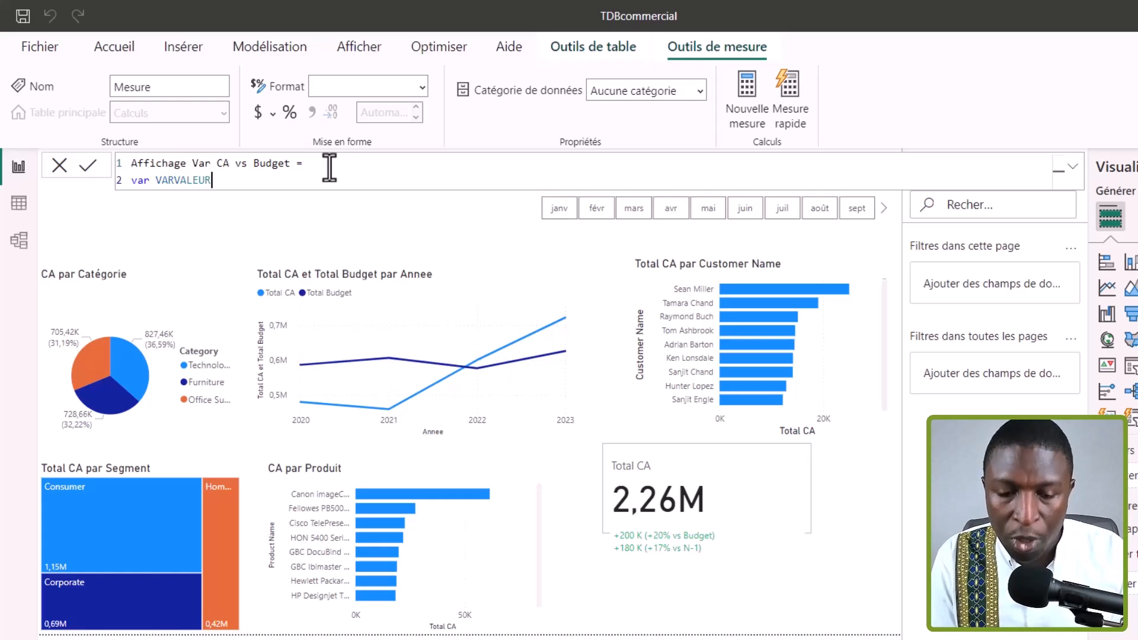
key(shift+Return)
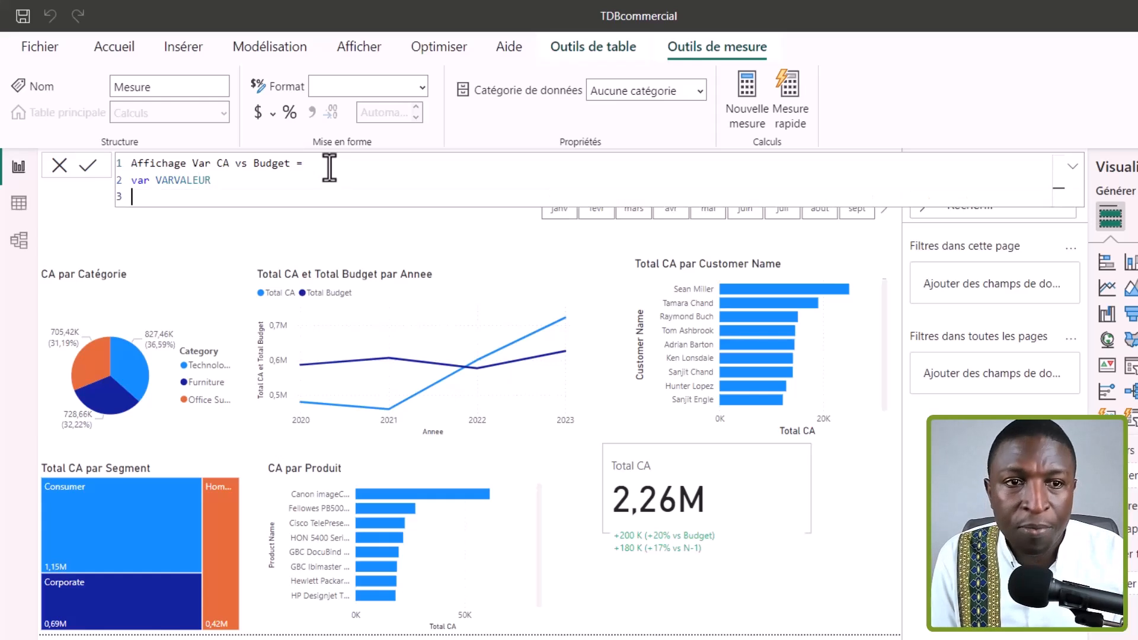
text(var V)
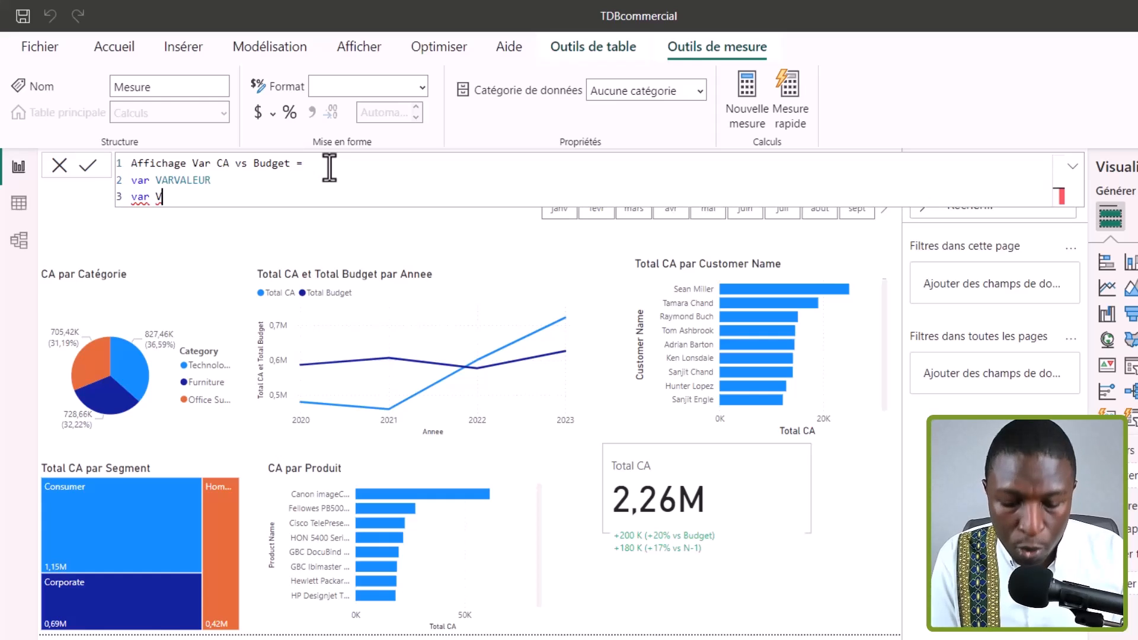
text(ARPOURC)
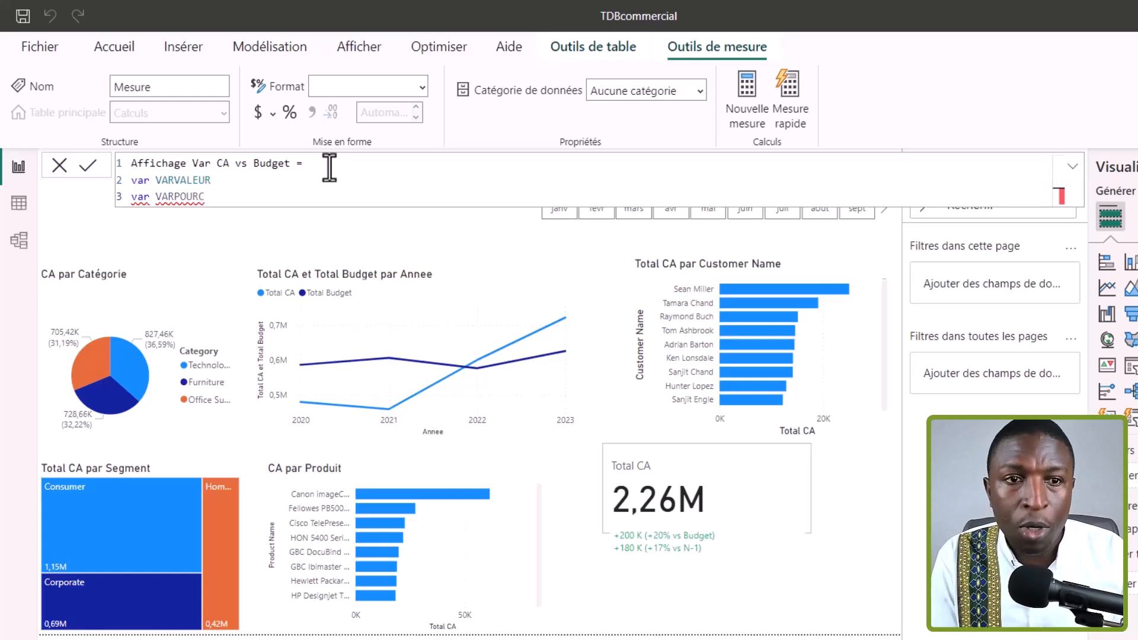
Define VARVALEUR as format([Var CA vs Budget]/1000,"+#,##0 K;-#,##0 K").
click(262, 185)
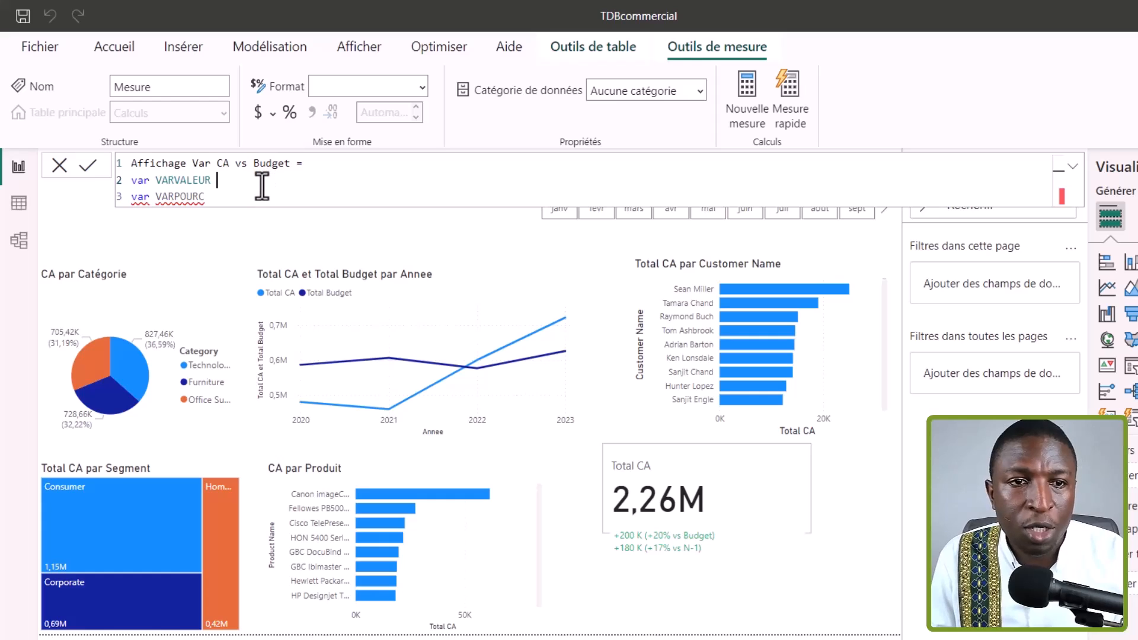
text(=)
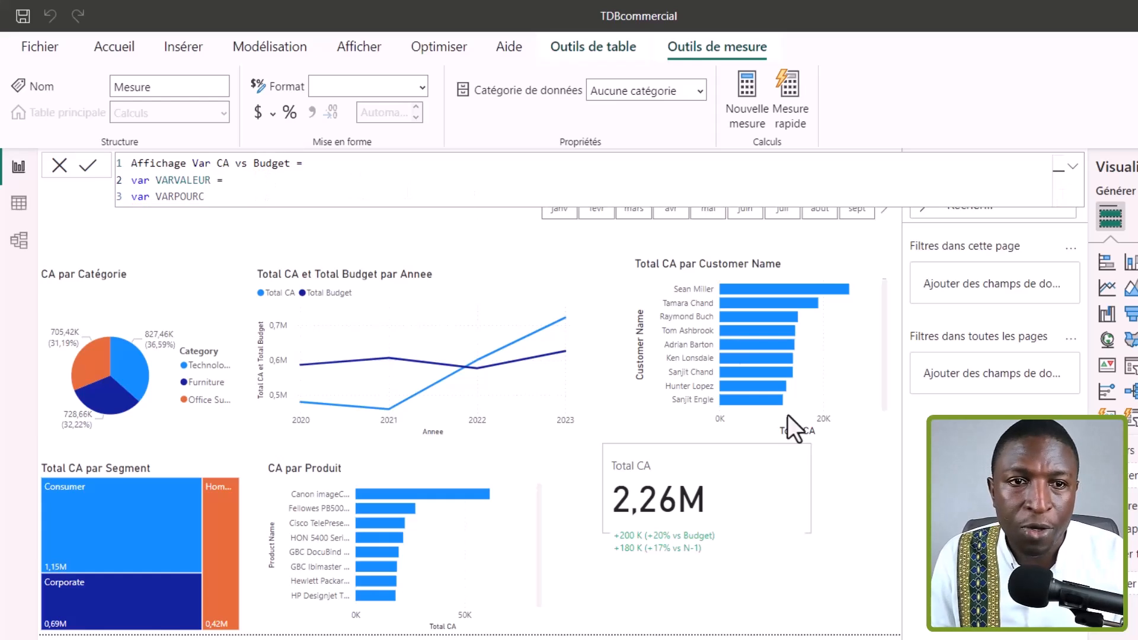
text(format([Var CA vs Budget]/1000,"+#,##0 K;-#,##0 K"))
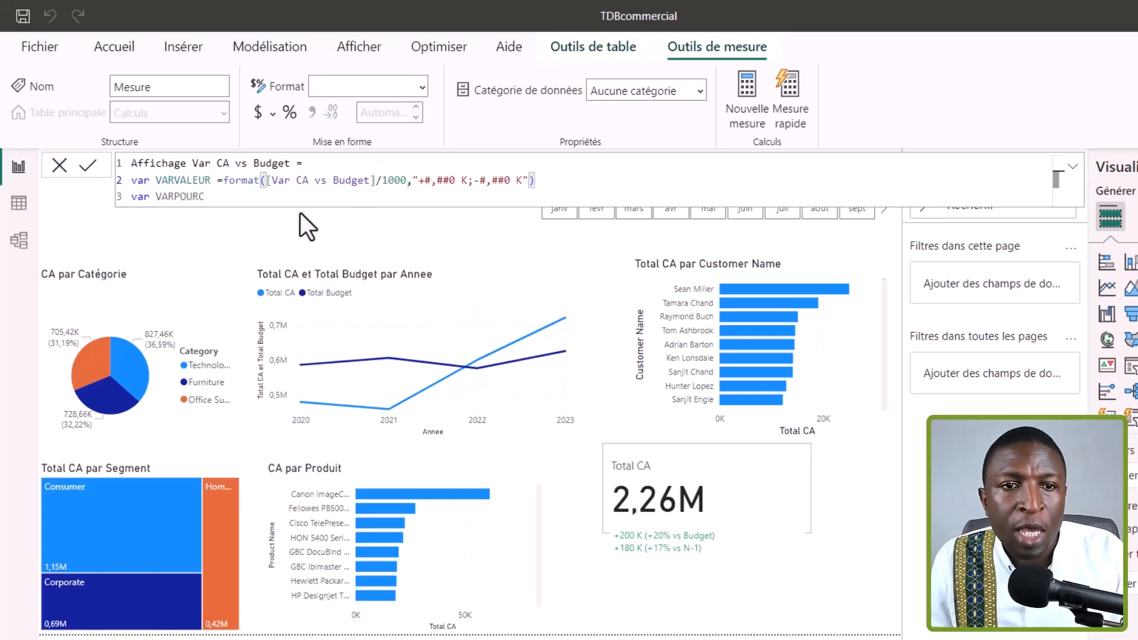
double_click(243, 181)
drag(414, 179, 524, 180)
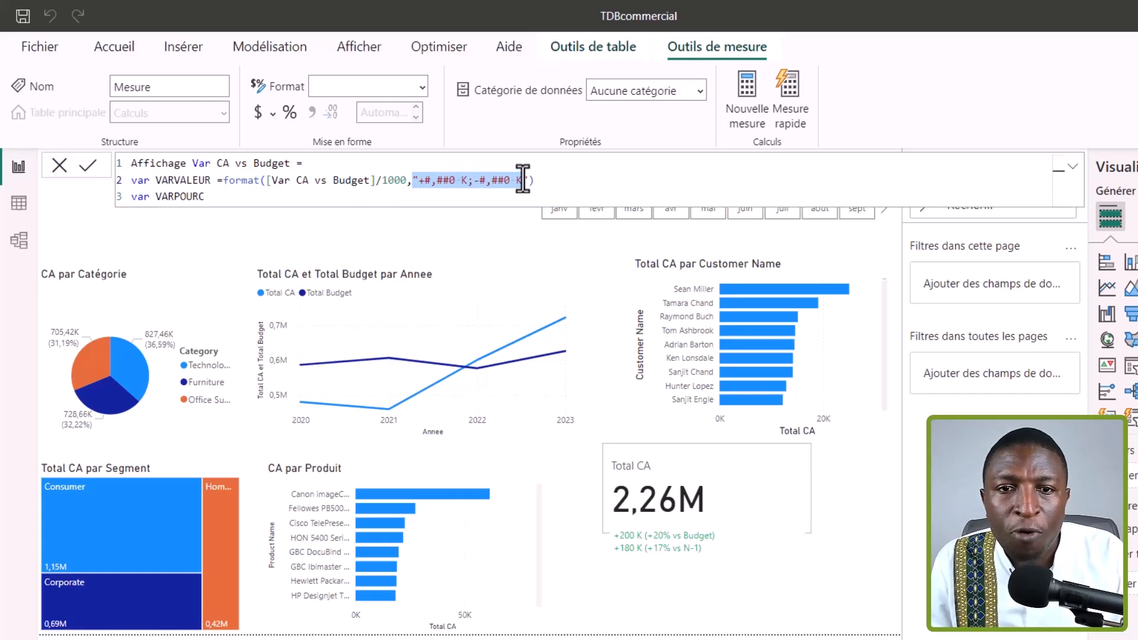
click(468, 180)
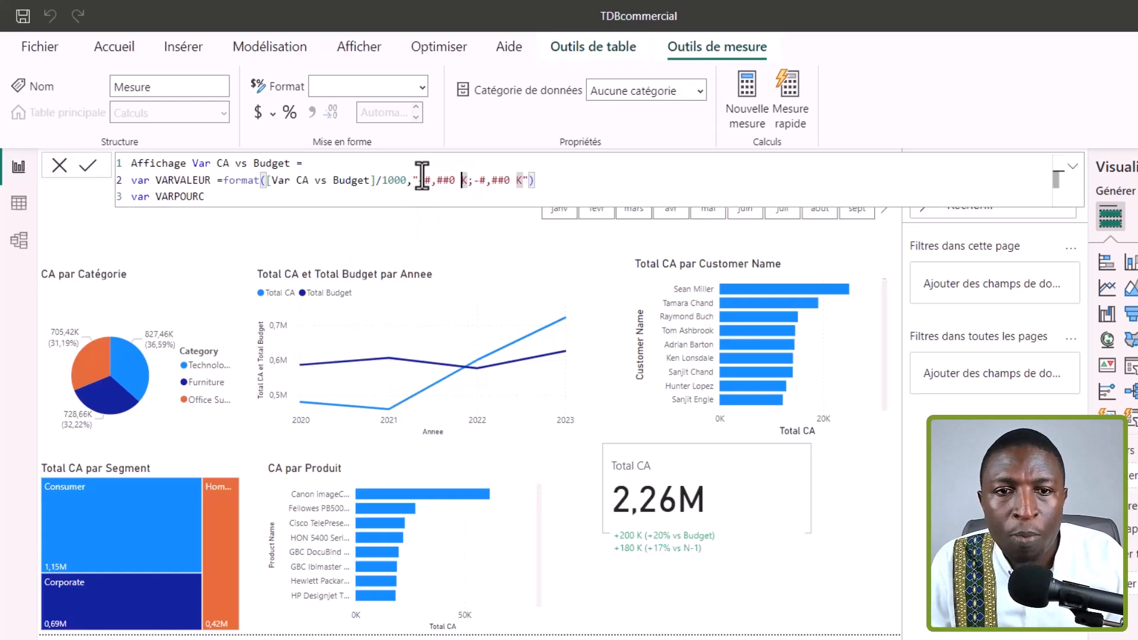
text(+)
click(480, 180)
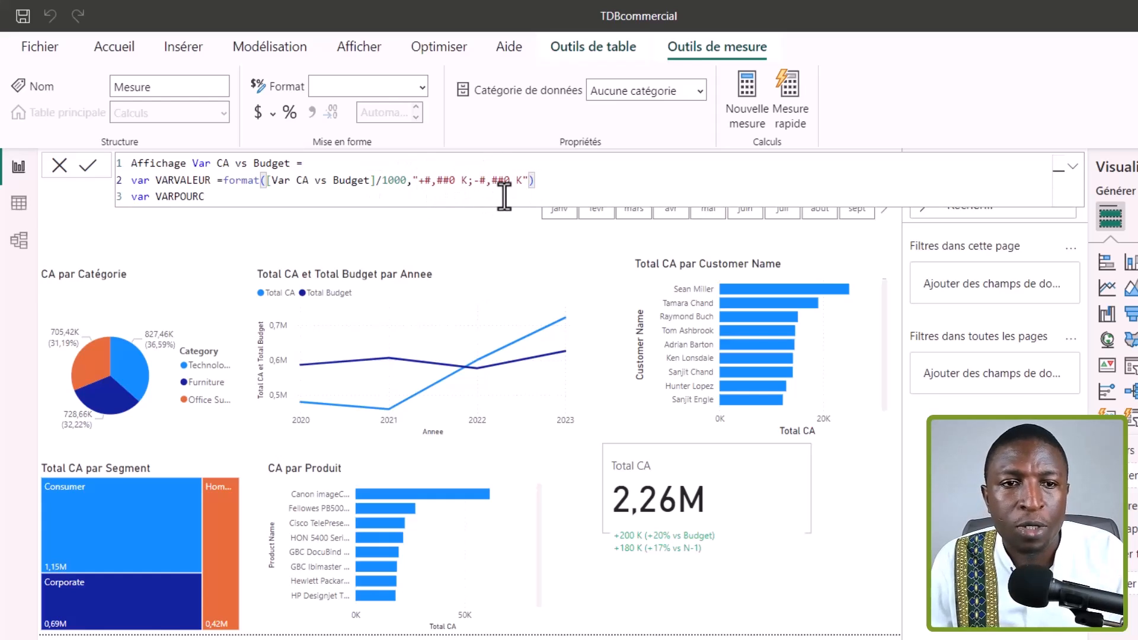
Define VARPOURC as format(divide([Var CA vs Budget],[Total Budget]),"+0.0%;-0.0%").
click(265, 199)
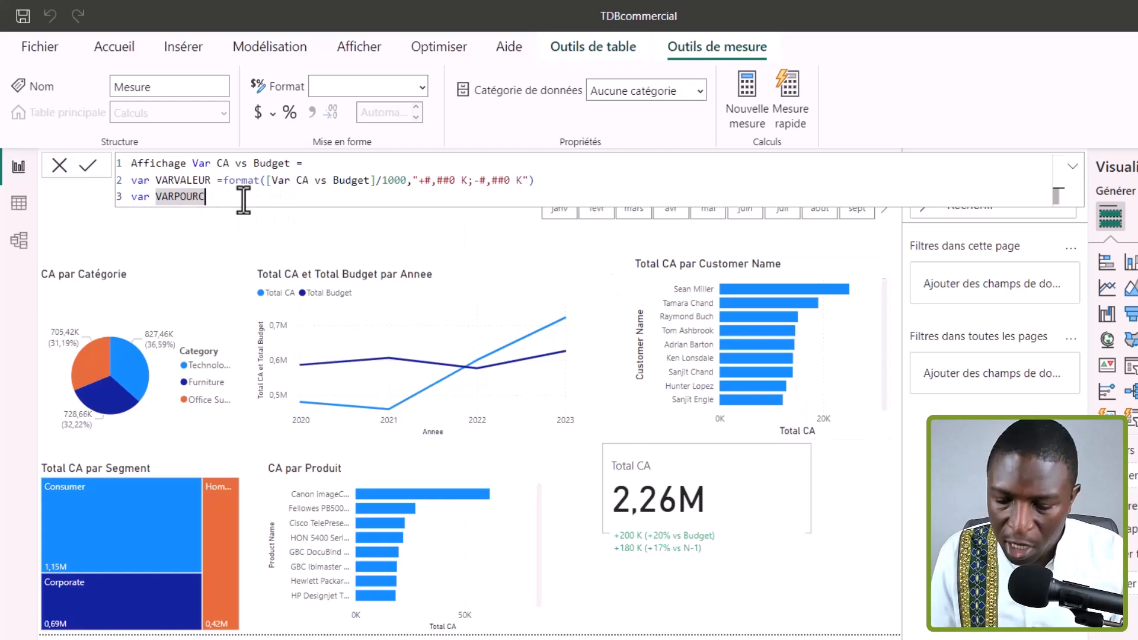
text(=)
text(format(divide([Var CA vs Budget],[Total Budget]),"+0.0%;-0.0%"))
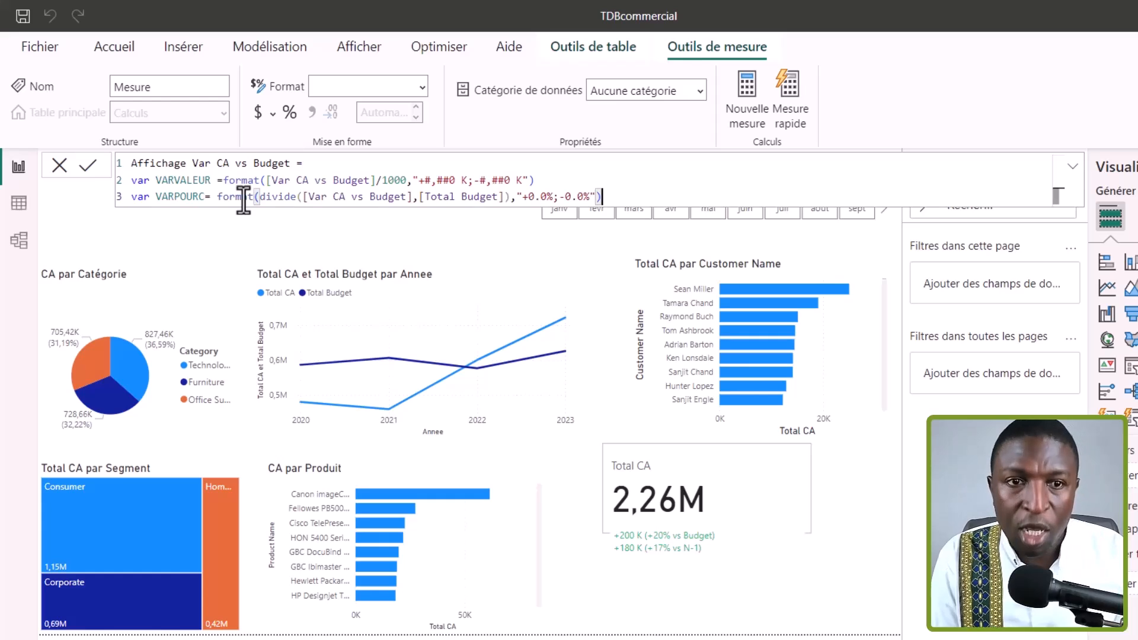
double_click(281, 197)
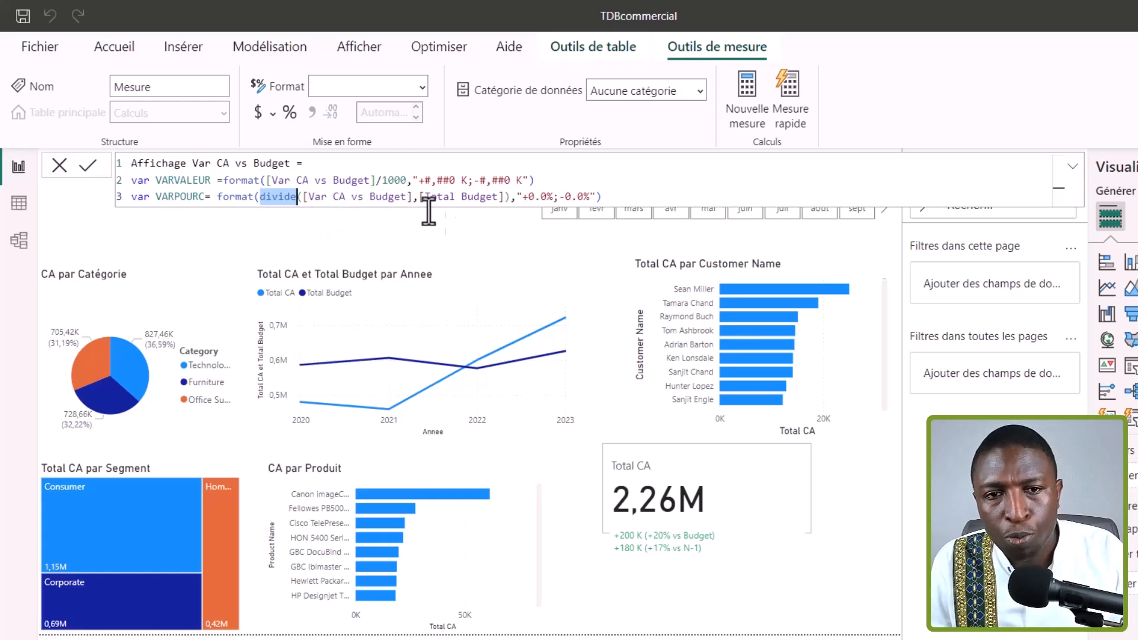
drag(424, 196, 497, 196)
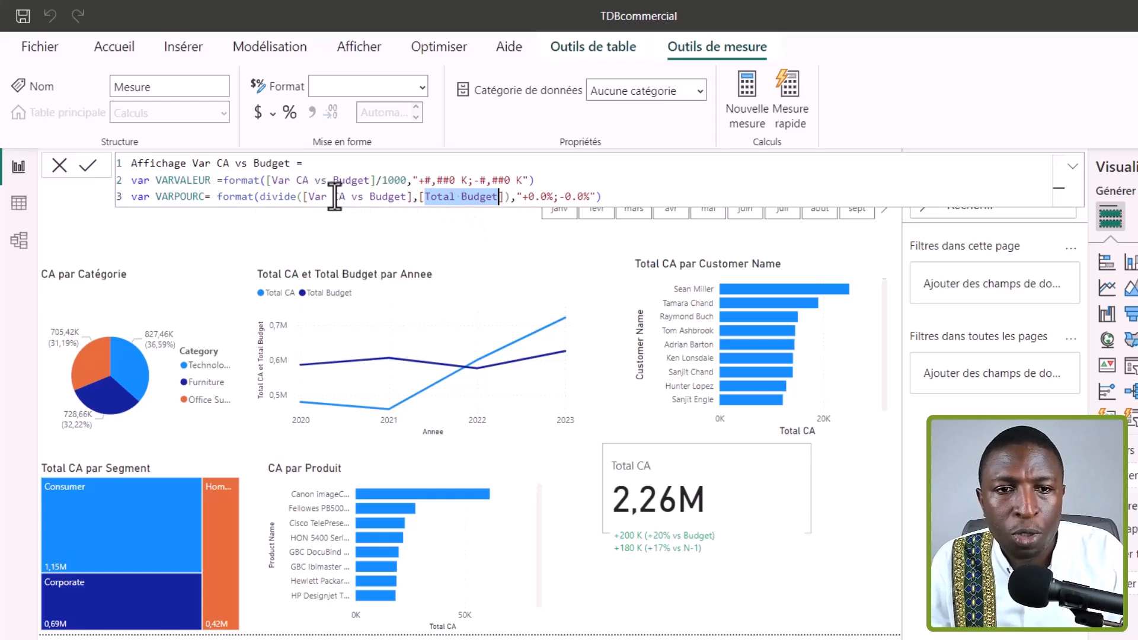
click(524, 198)
drag(532, 198, 594, 195)
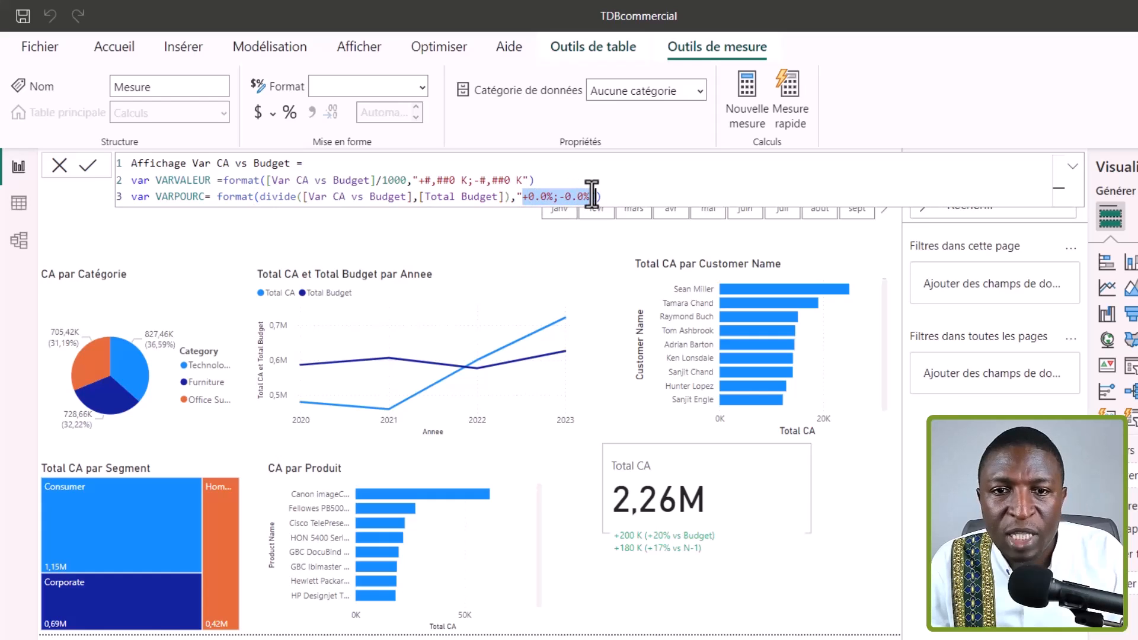
click(526, 197)
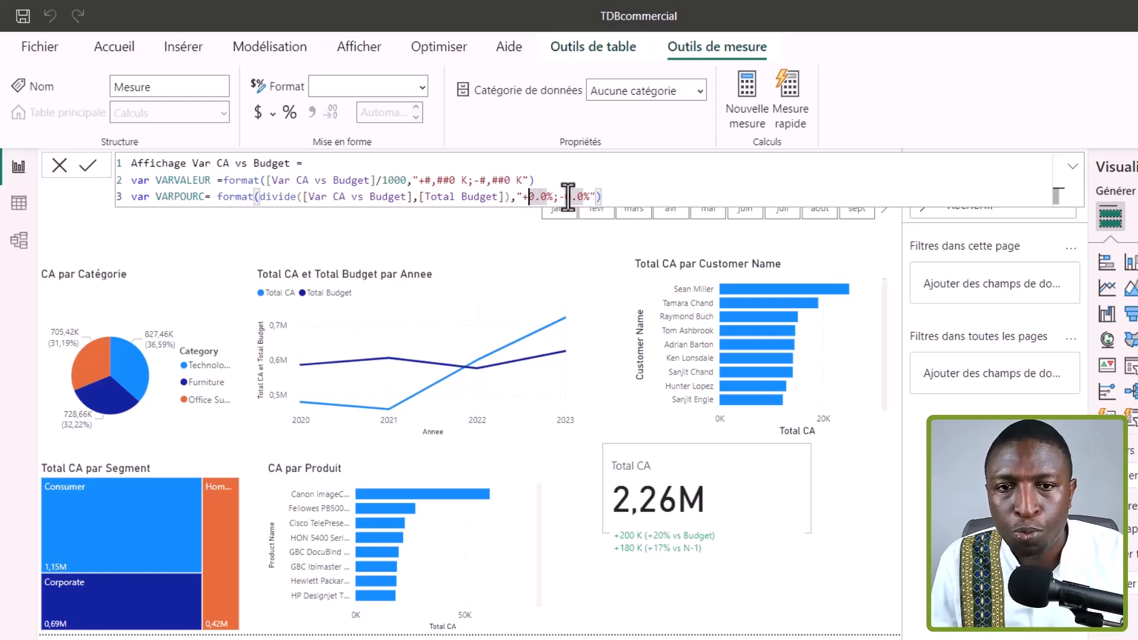
Add a RETURN statement below the VARPOURC variable, followed by an empty line for the result expression.
click(615, 194)
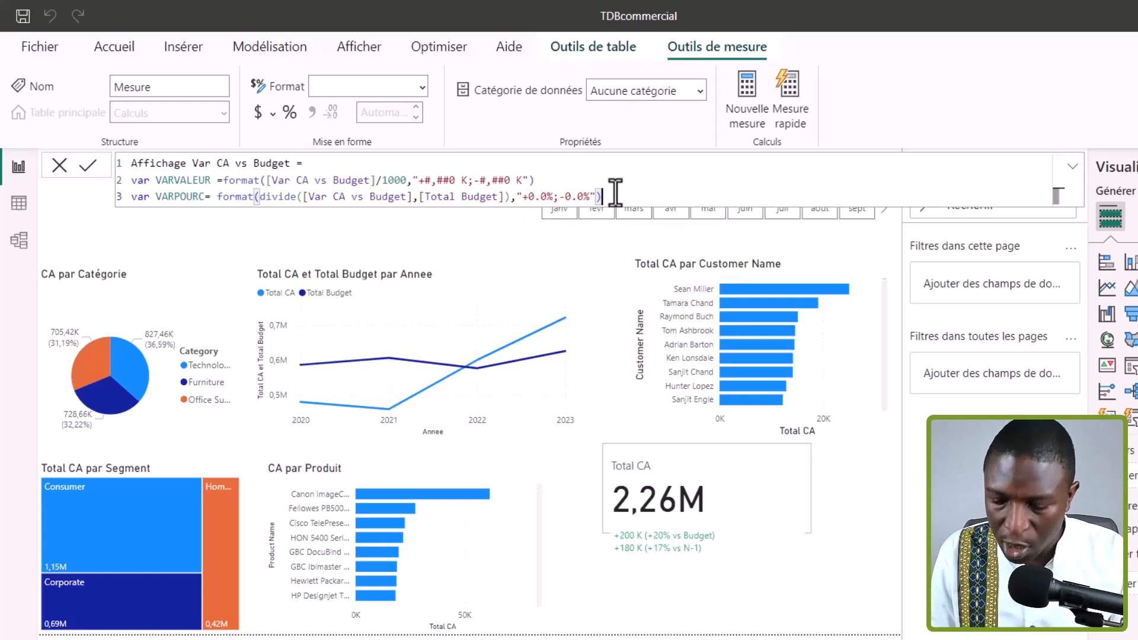
key(shift+Return)
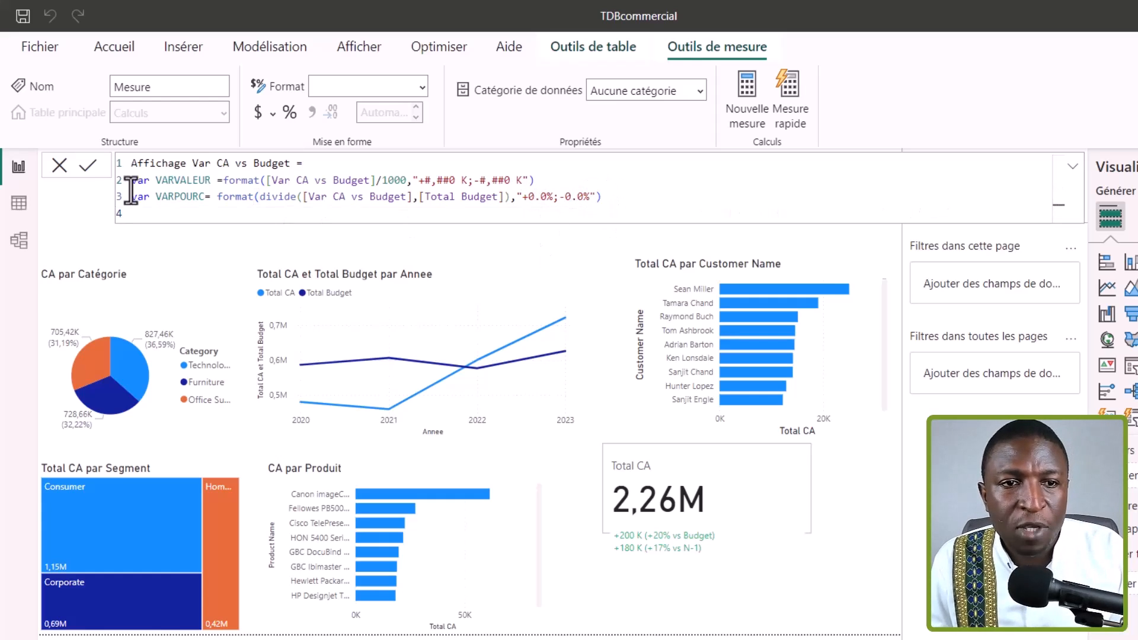
text(ret)
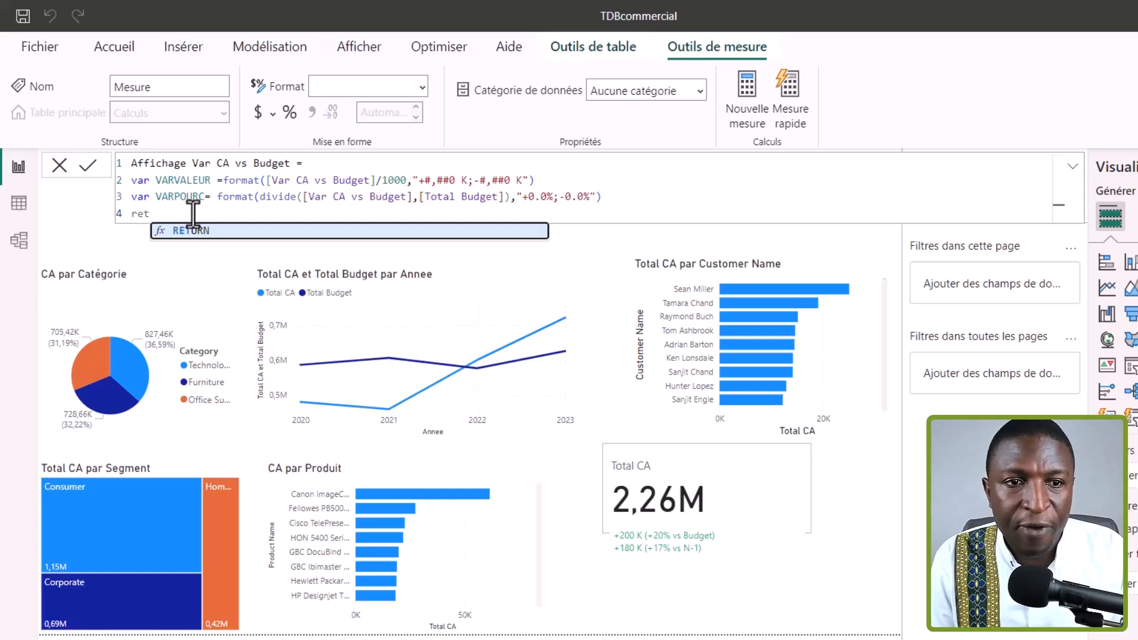
key(Tab)
key(shift+Return)
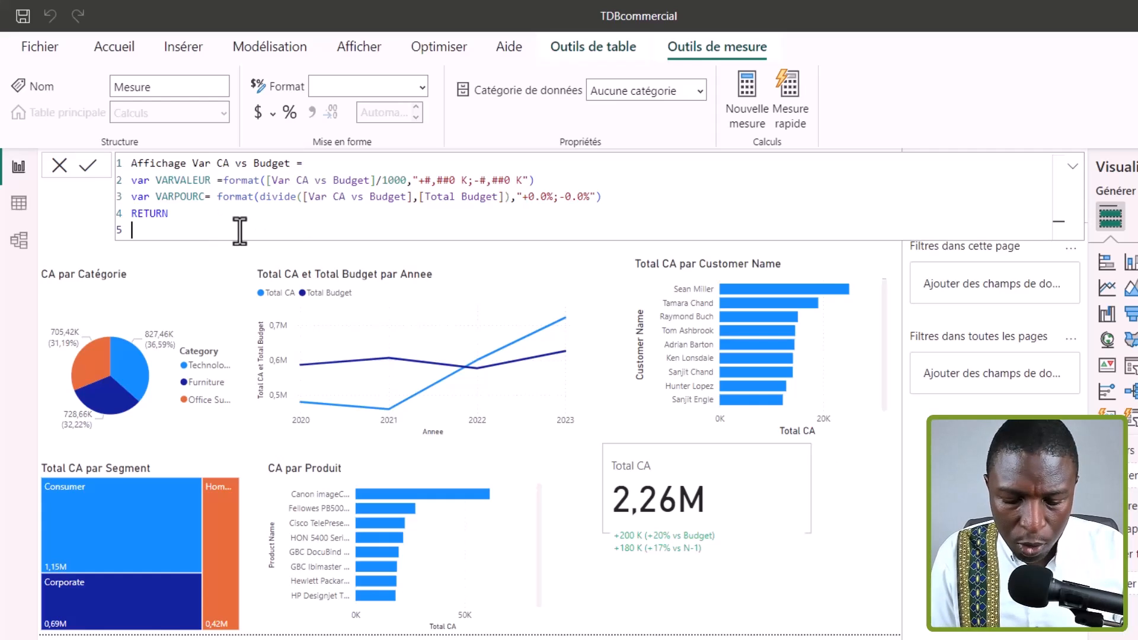
Begin the returned expression with VARVALEUR&" ("&VARPOURC to join the value and the percentage.
text(VARVALEUR)
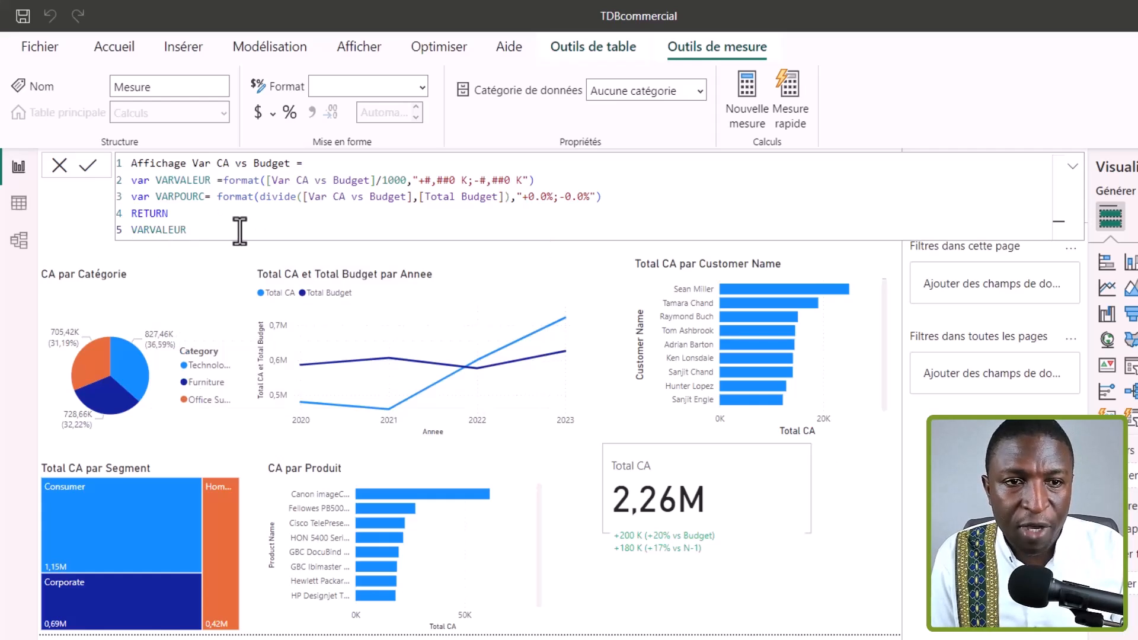
text(&)
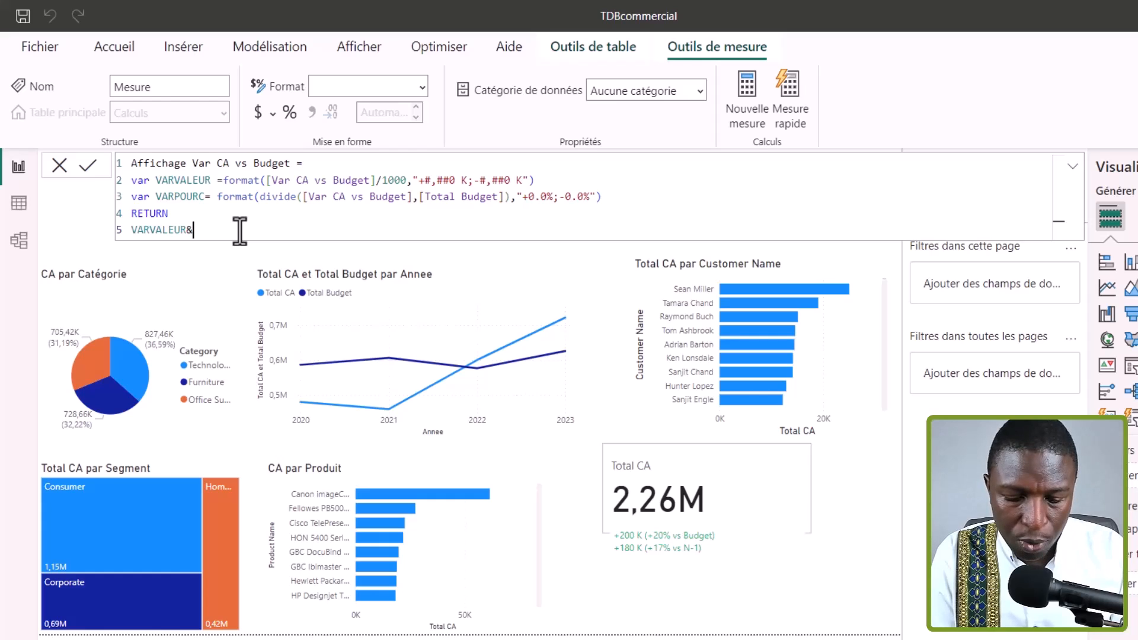
text(")
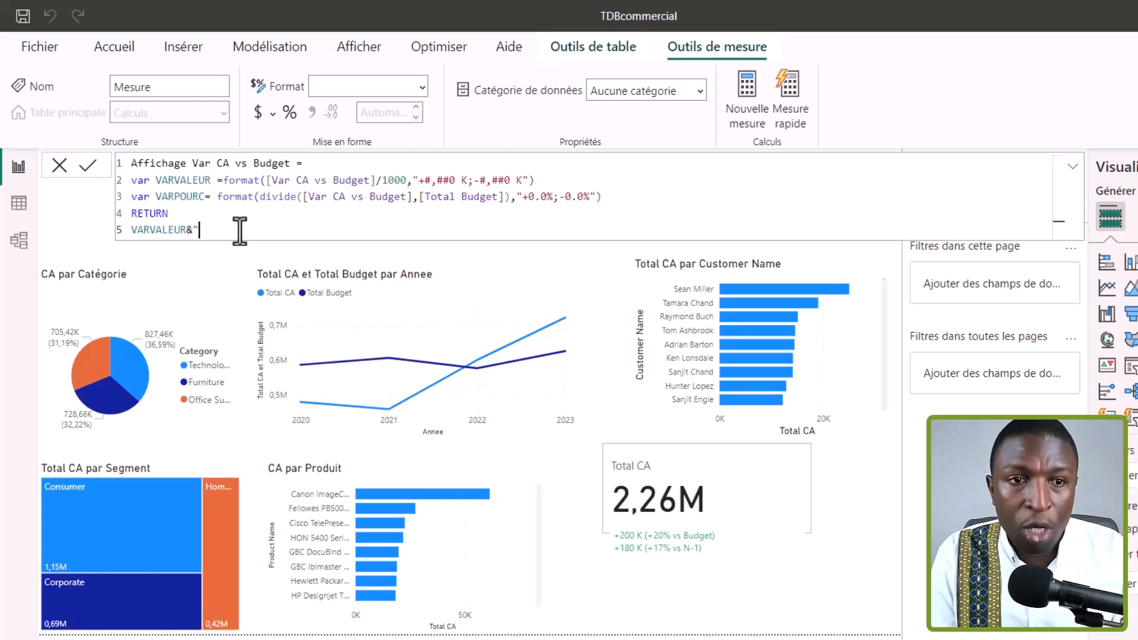
text( ()
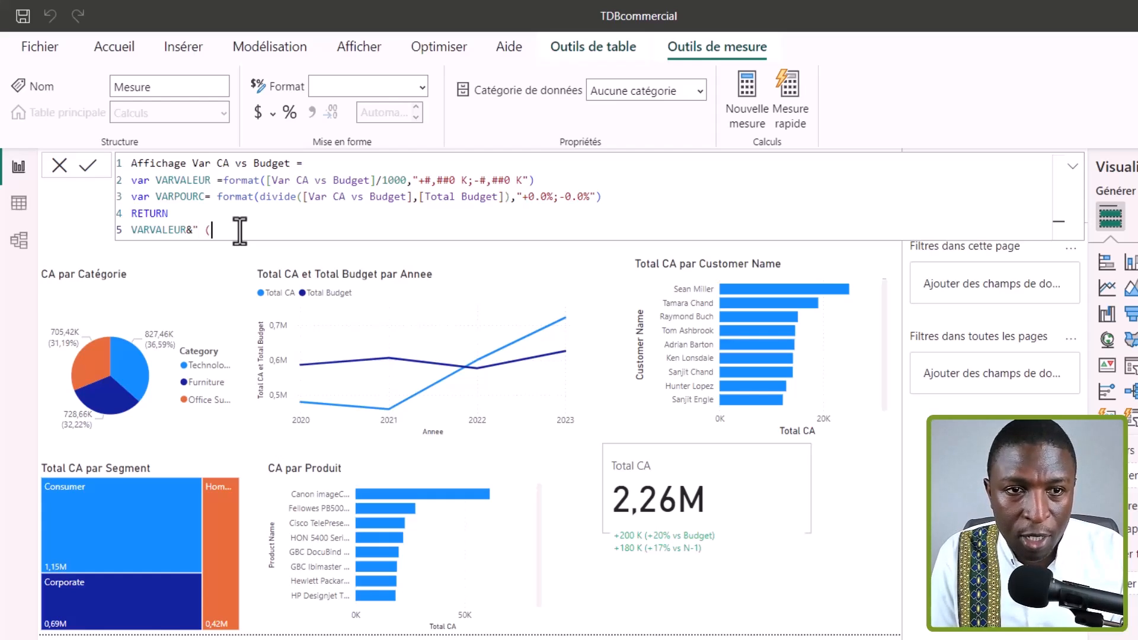
text("&)
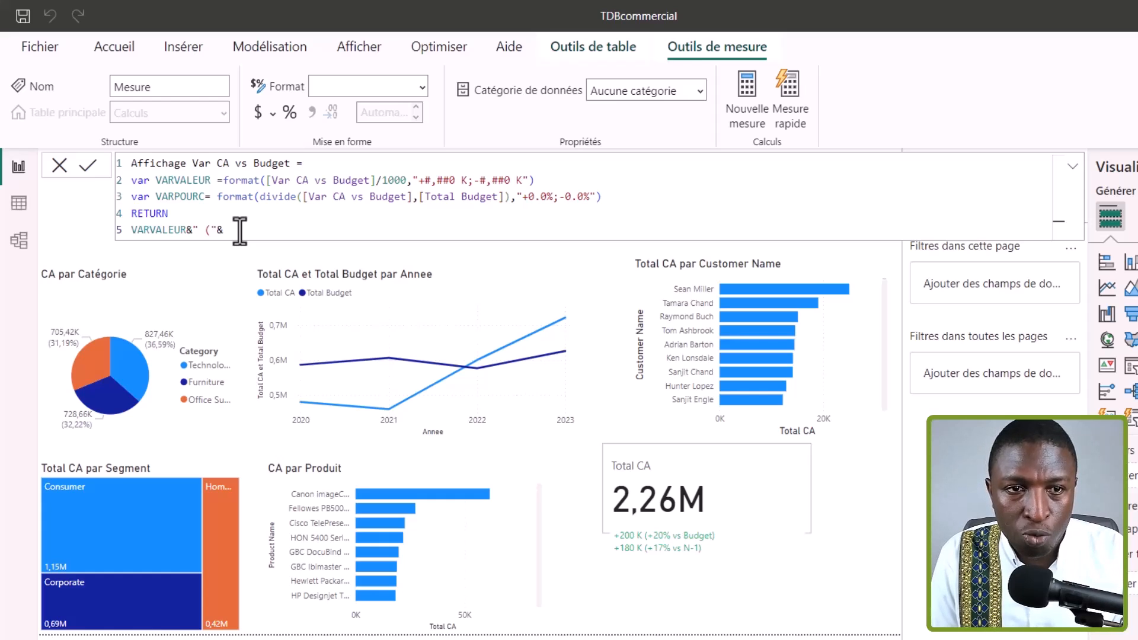
text(VAR)
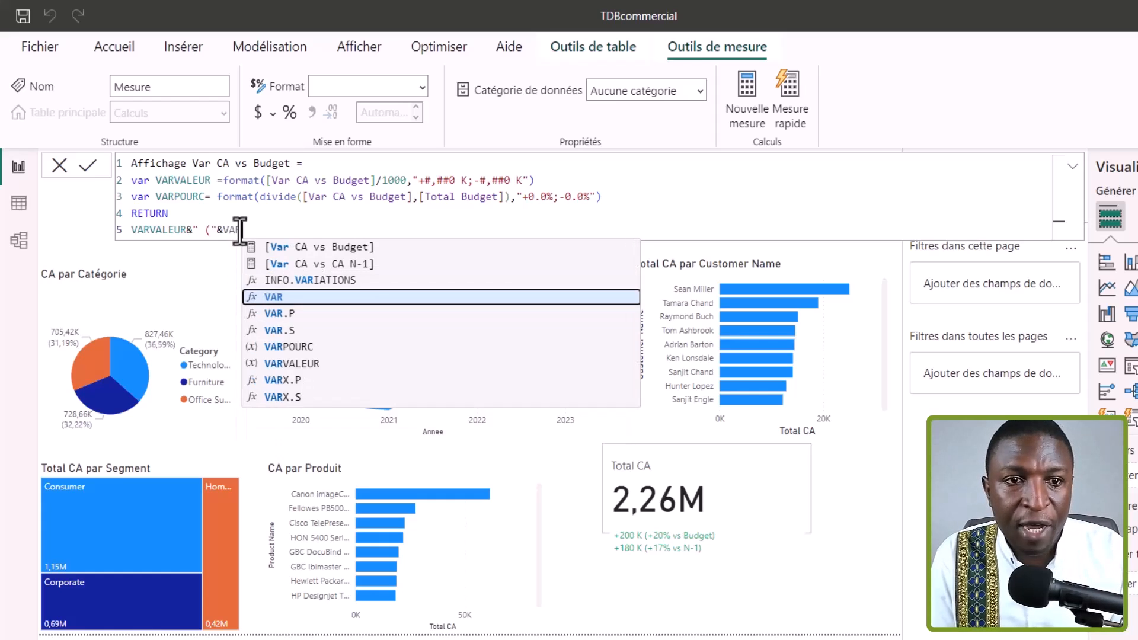
text(POURC)
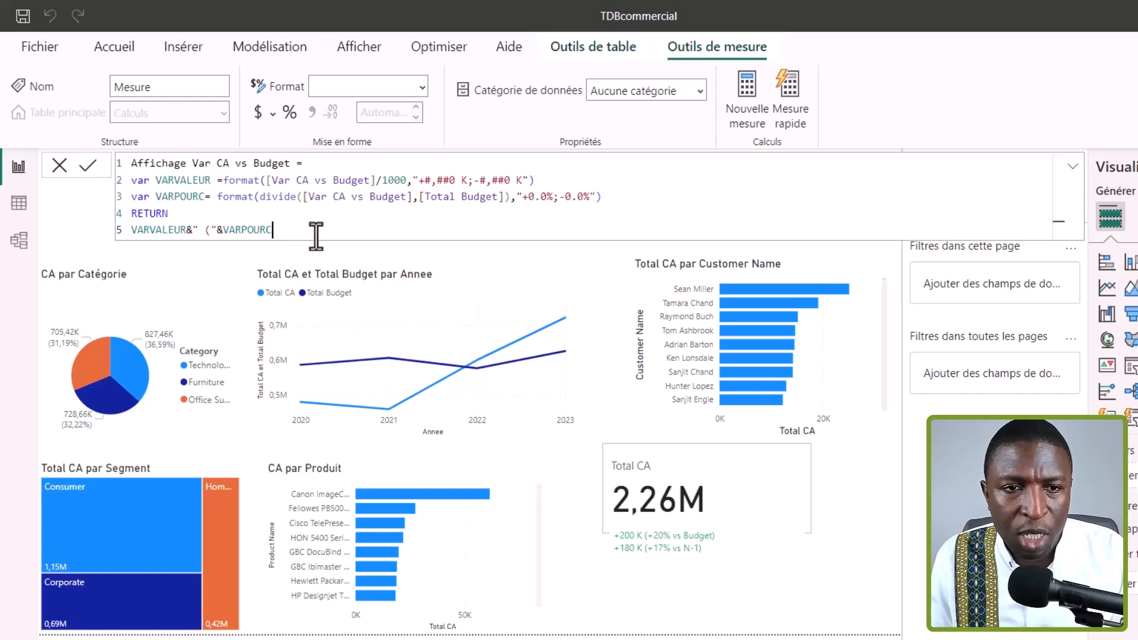
Append &" vs Budget" to the returned expression and validate the measure.
text(&)
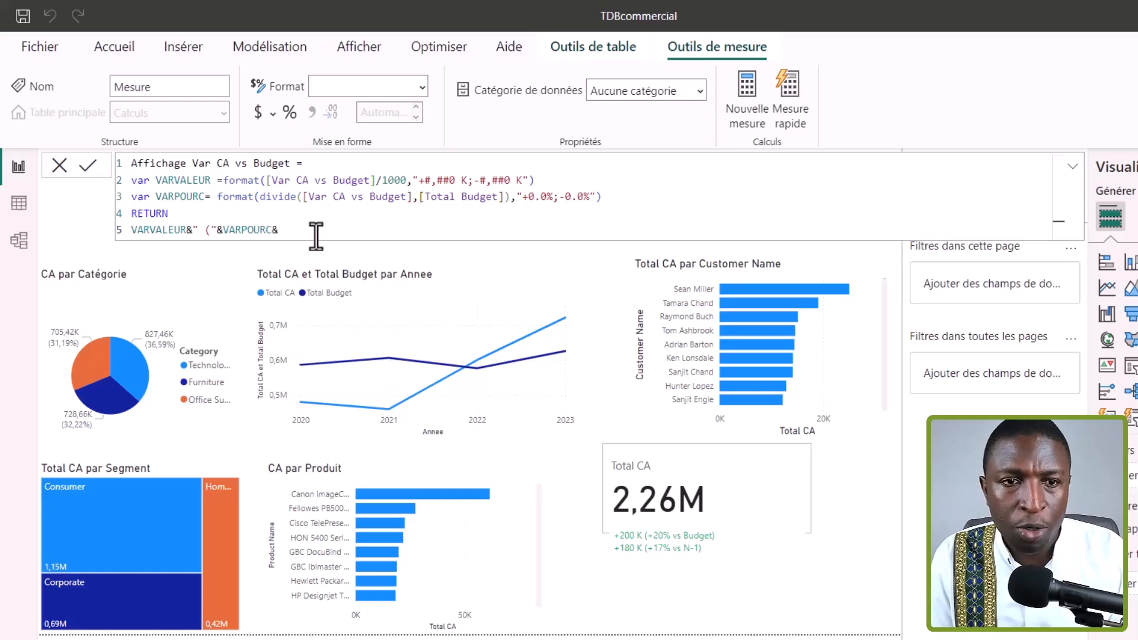
text(")
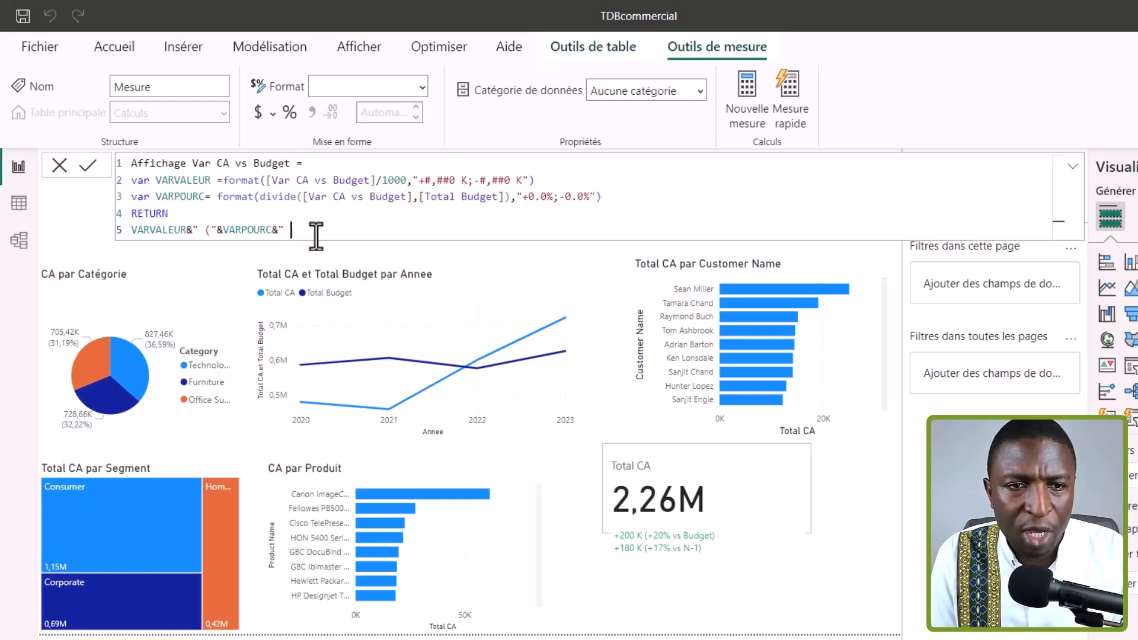
key(BackSpace)
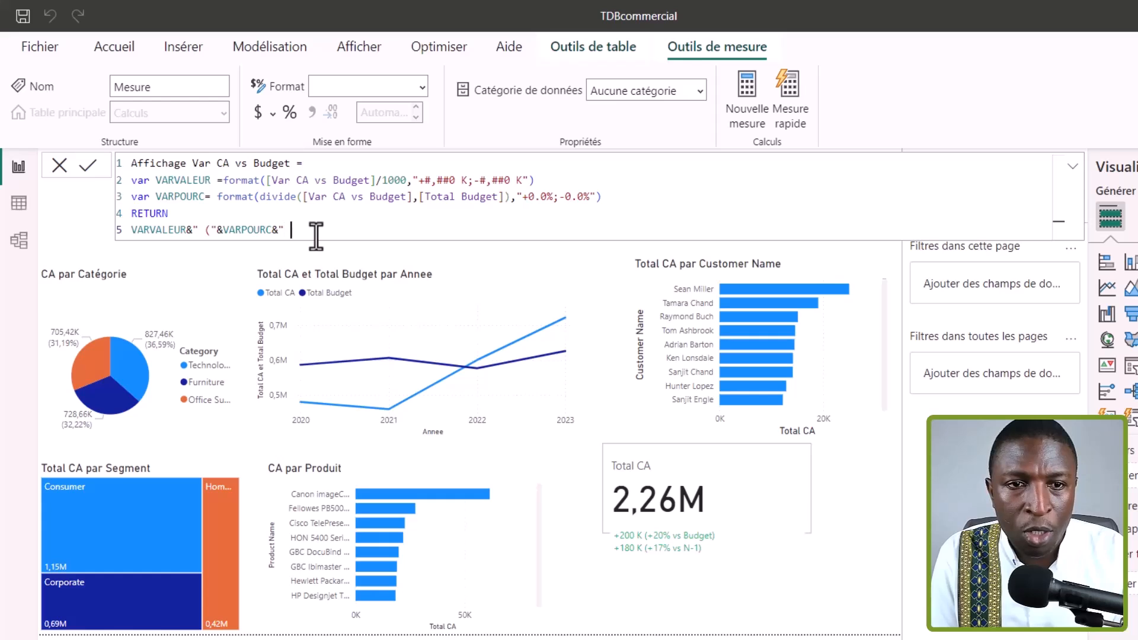
text(vs)
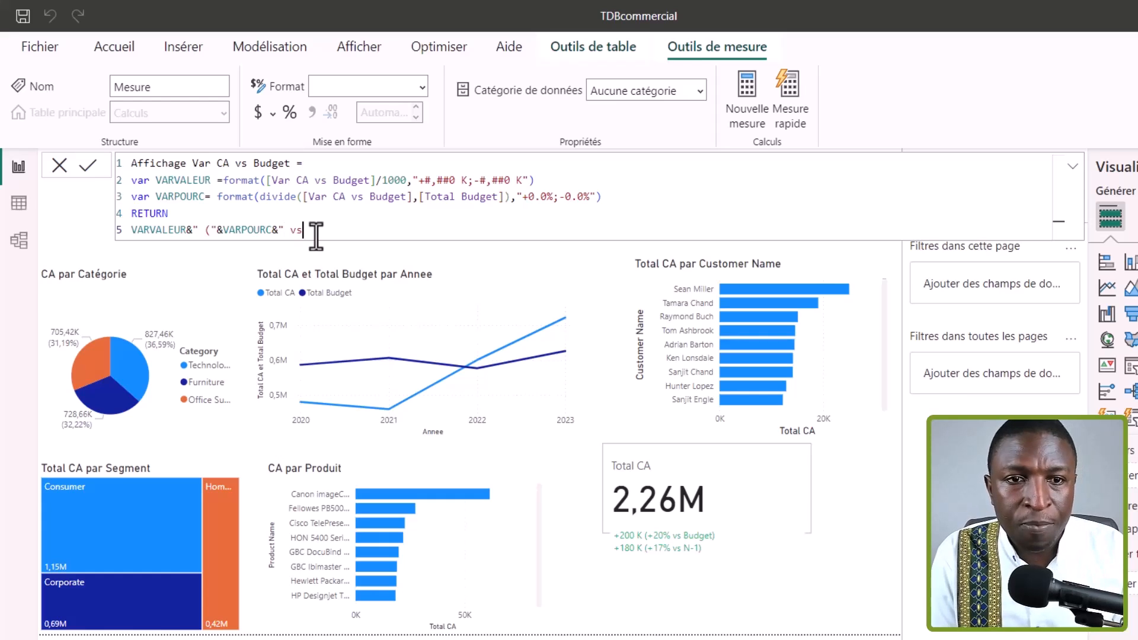
text( Budget)
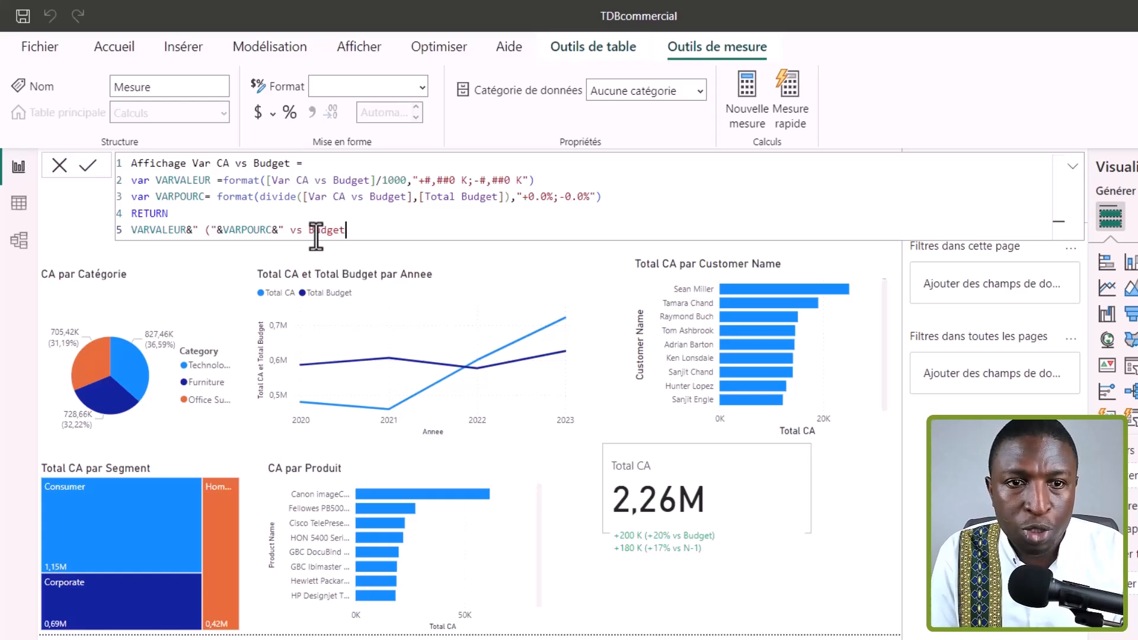
text(")
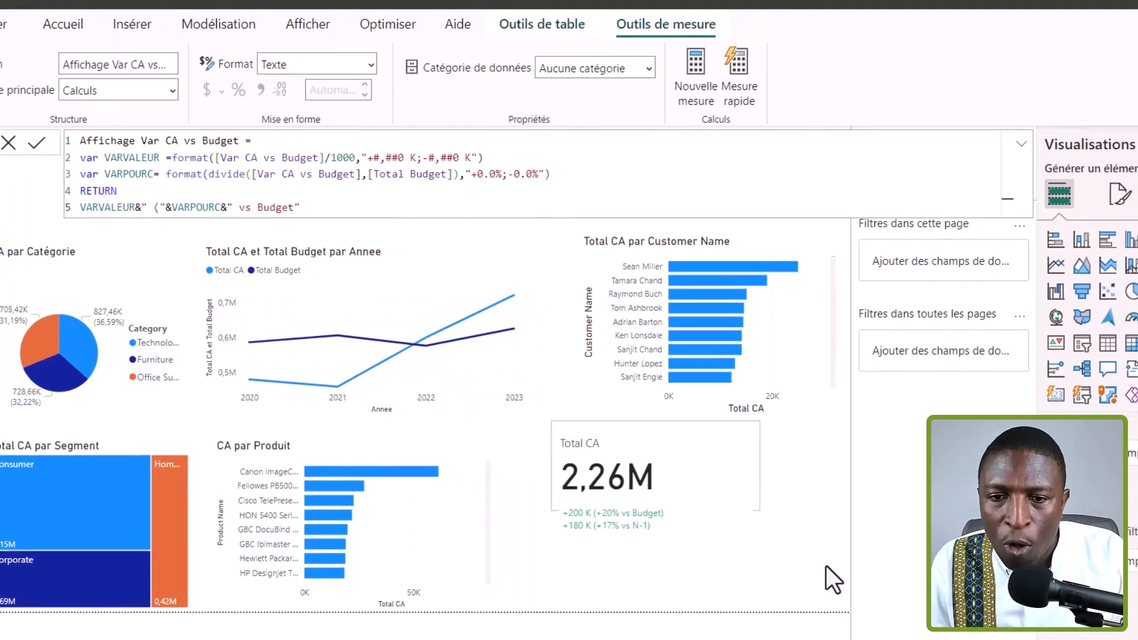
Place the Affichage Var CA vs Budget measure below the Total CA card as a card visual and widen it.
click(875, 587)
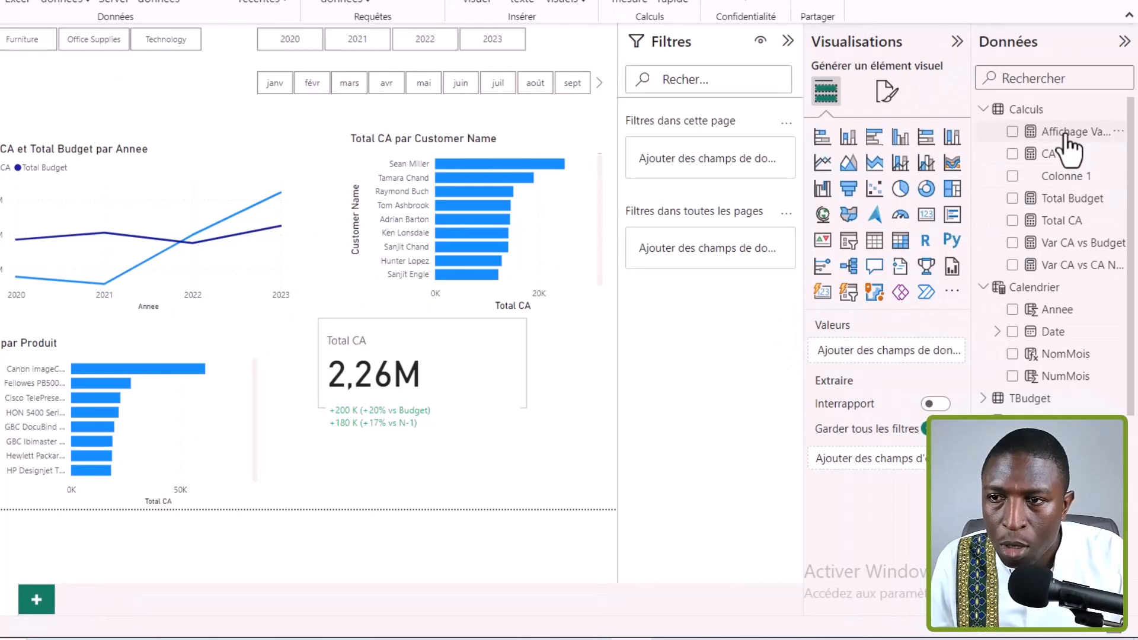
drag(1064, 138, 460, 479)
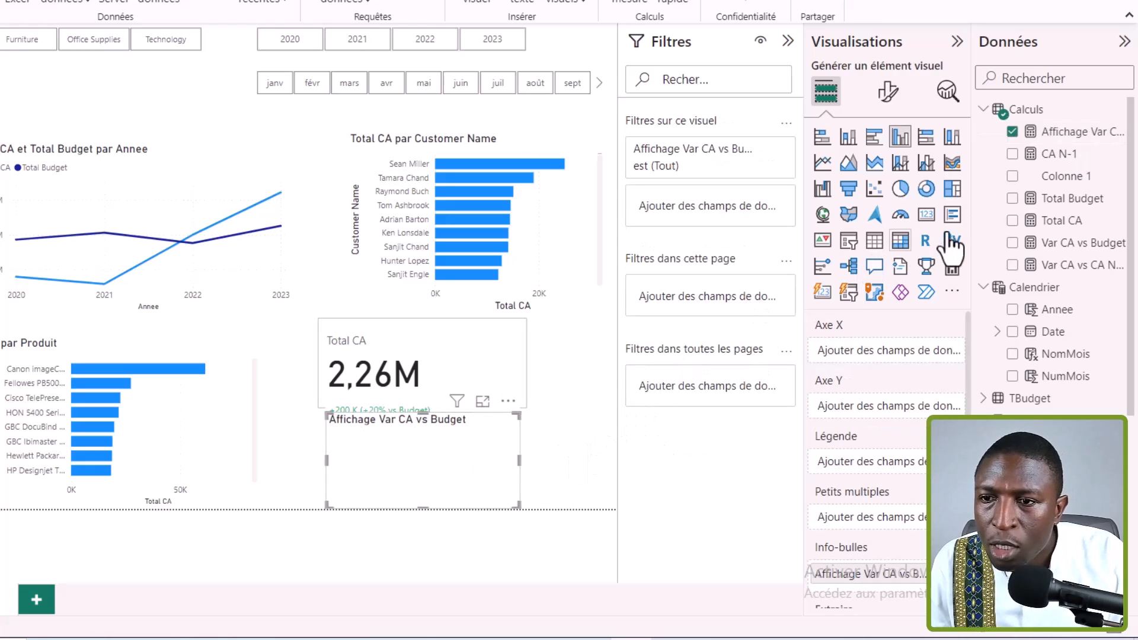
click(926, 214)
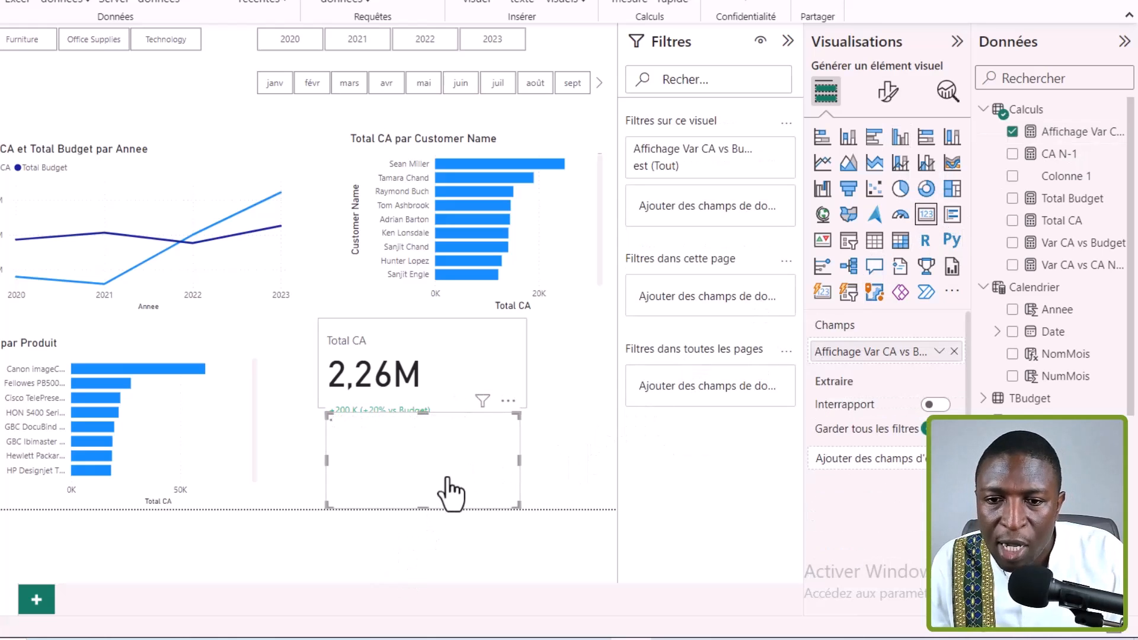
drag(518, 463, 594, 464)
drag(522, 493, 502, 493)
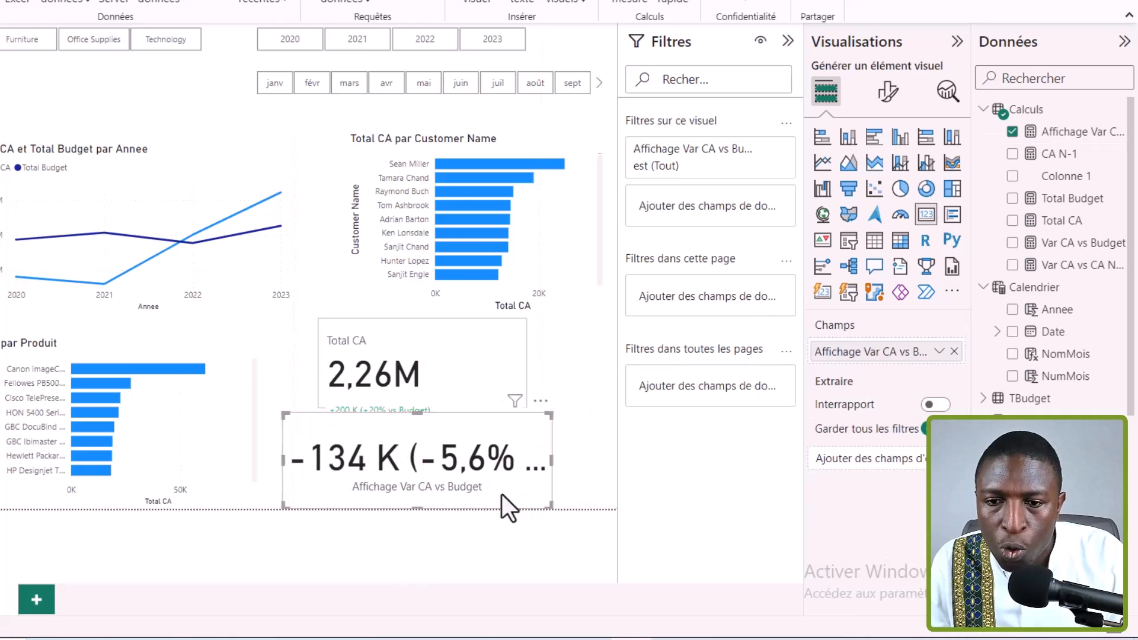
Set the font size of the Affichage Var CA vs Budget card's callout value to 20.
click(889, 94)
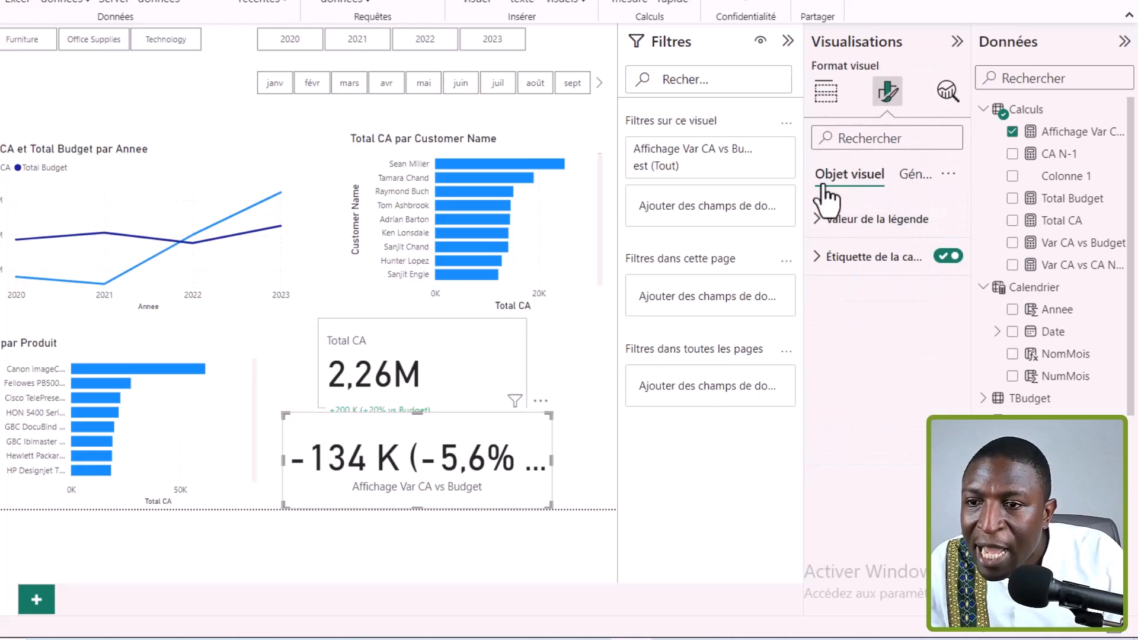
click(825, 231)
double_click(924, 281)
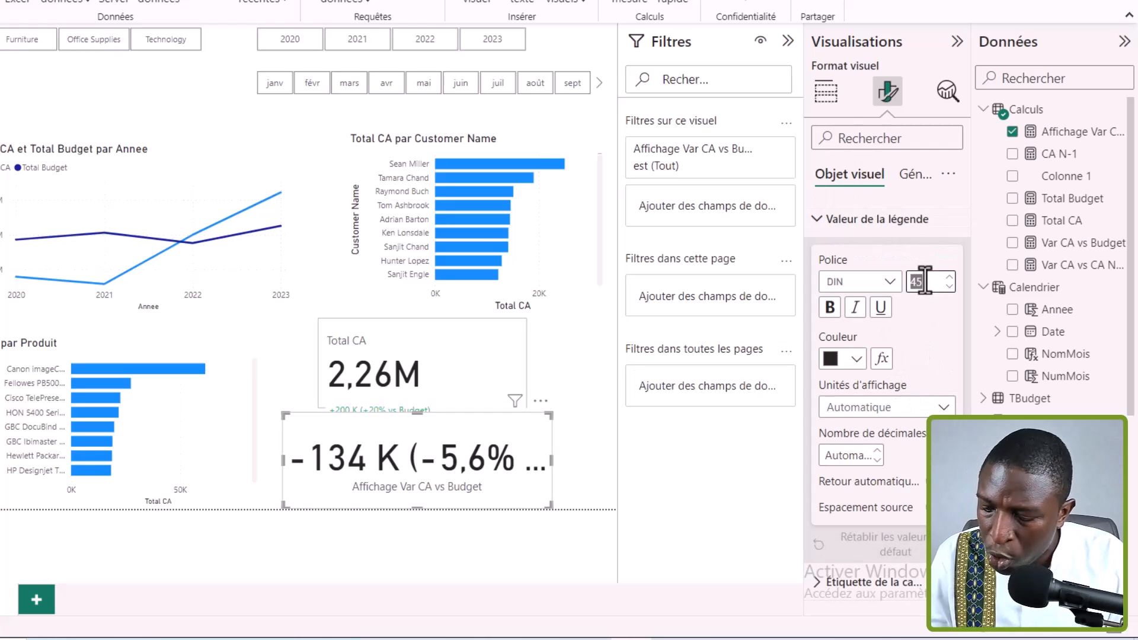
text(20)
key(Return)
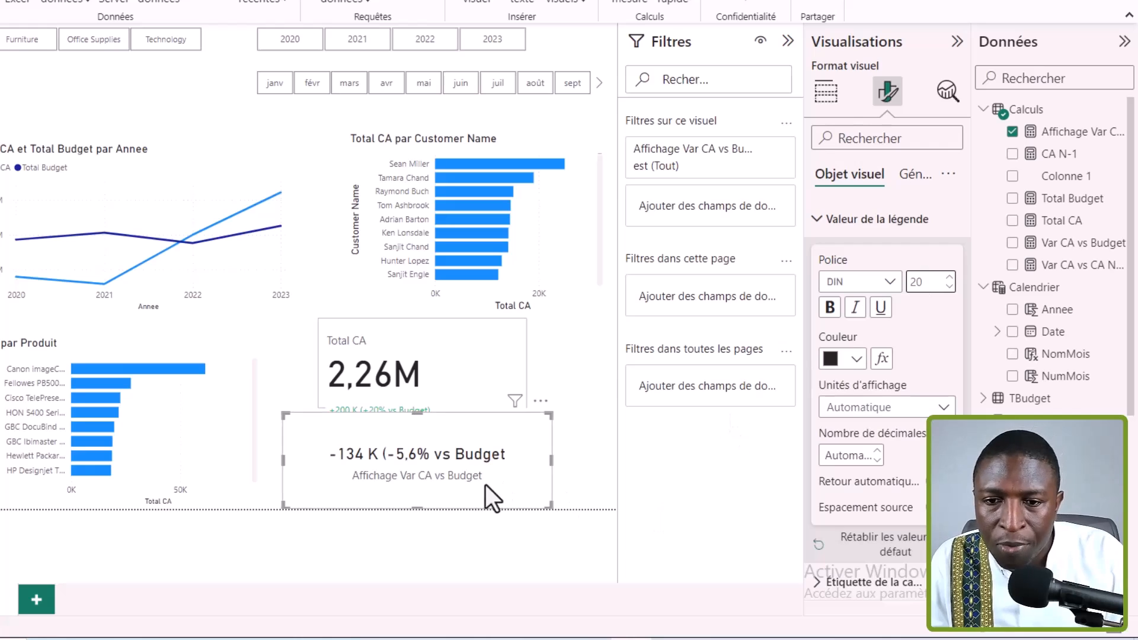
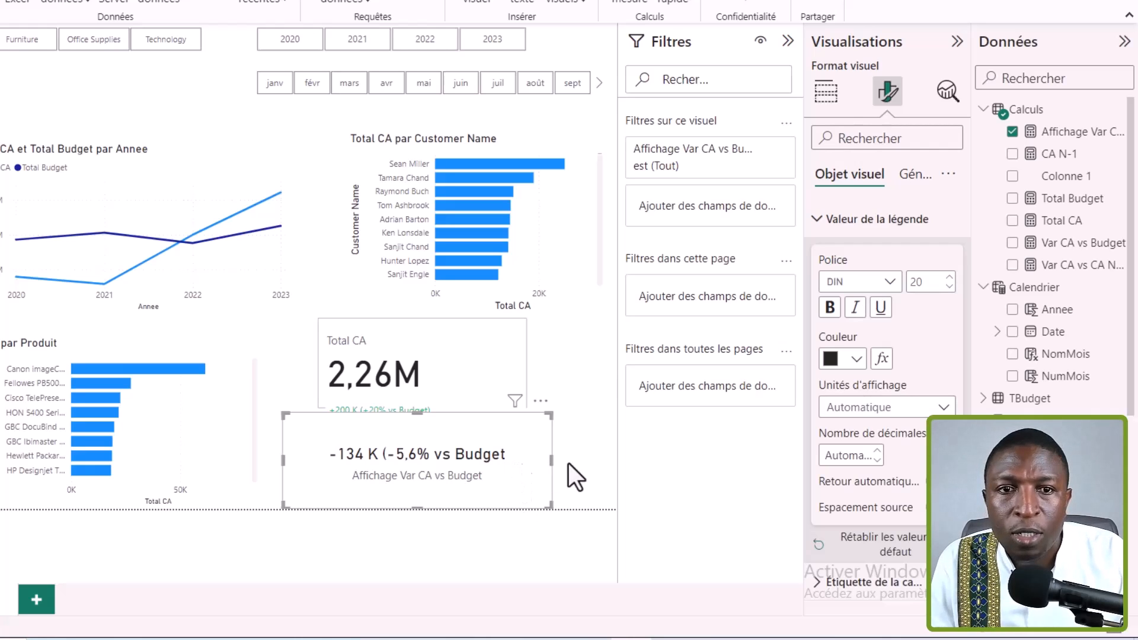
Add the missing closing parenthesis after Budget in the Affichage Var CA vs Budget measure's returned text and validate it.
click(1076, 132)
click(62, 106)
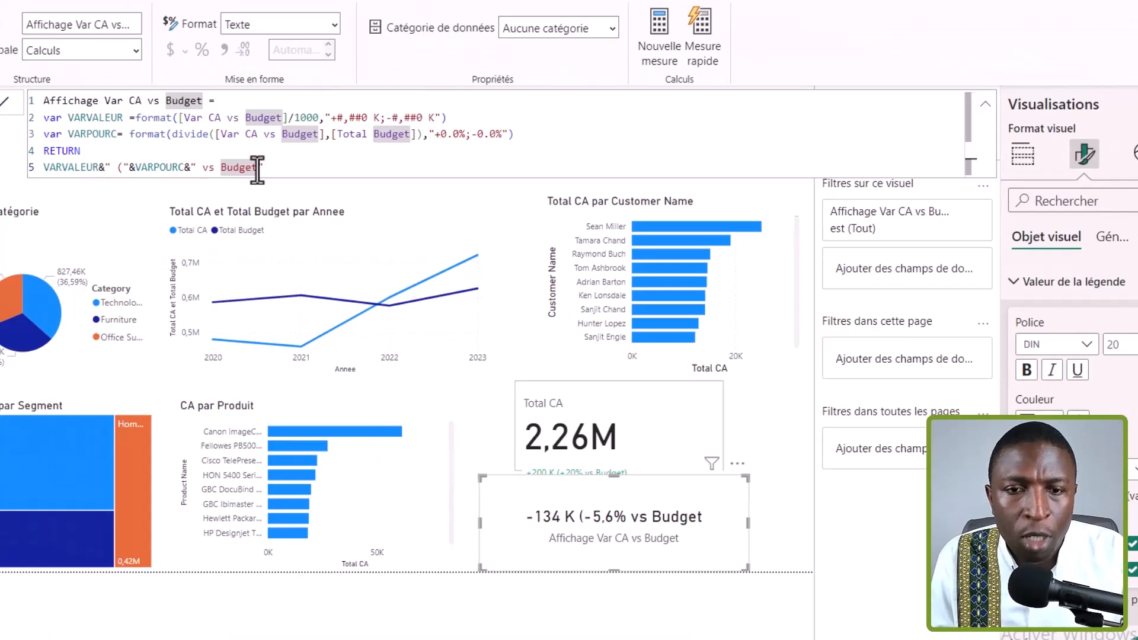
text()")
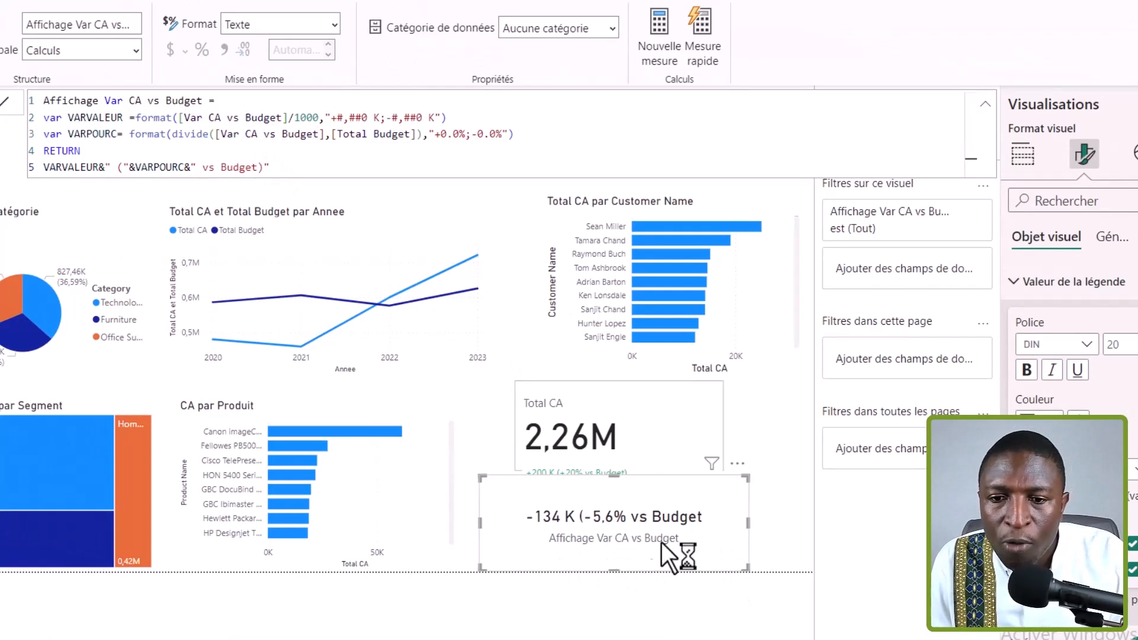
click(618, 530)
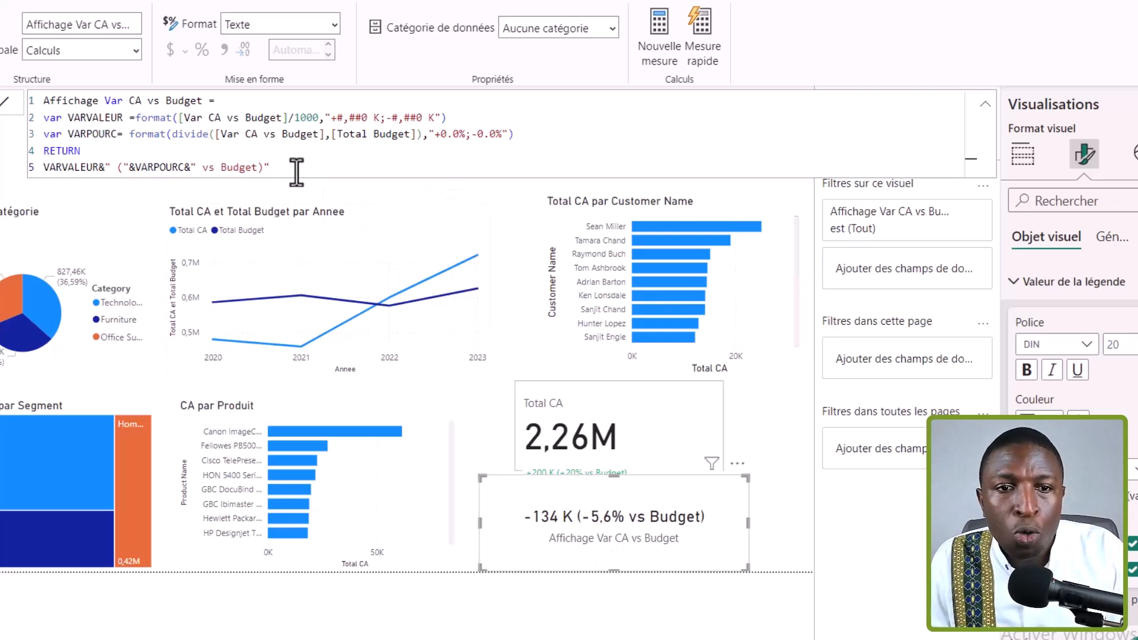
Copy the whole Affichage Var CA vs Budget formula into a new measure in the Calculs table.
drag(297, 175, 52, 129)
key(ctrl+a)
key(ctrl+c)
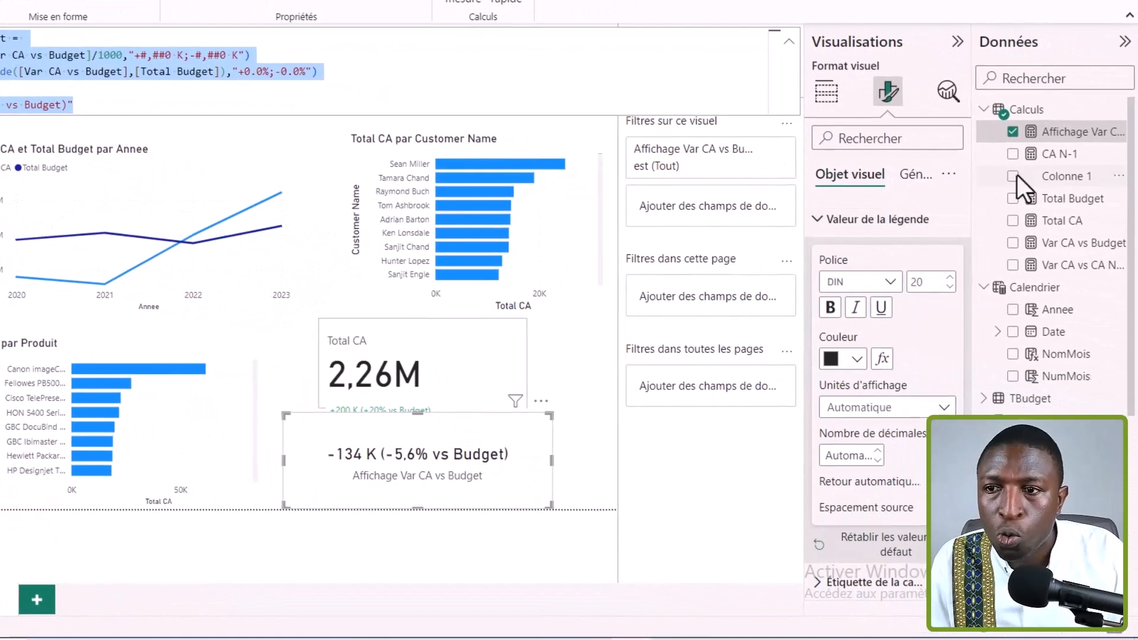
right_click(1055, 142)
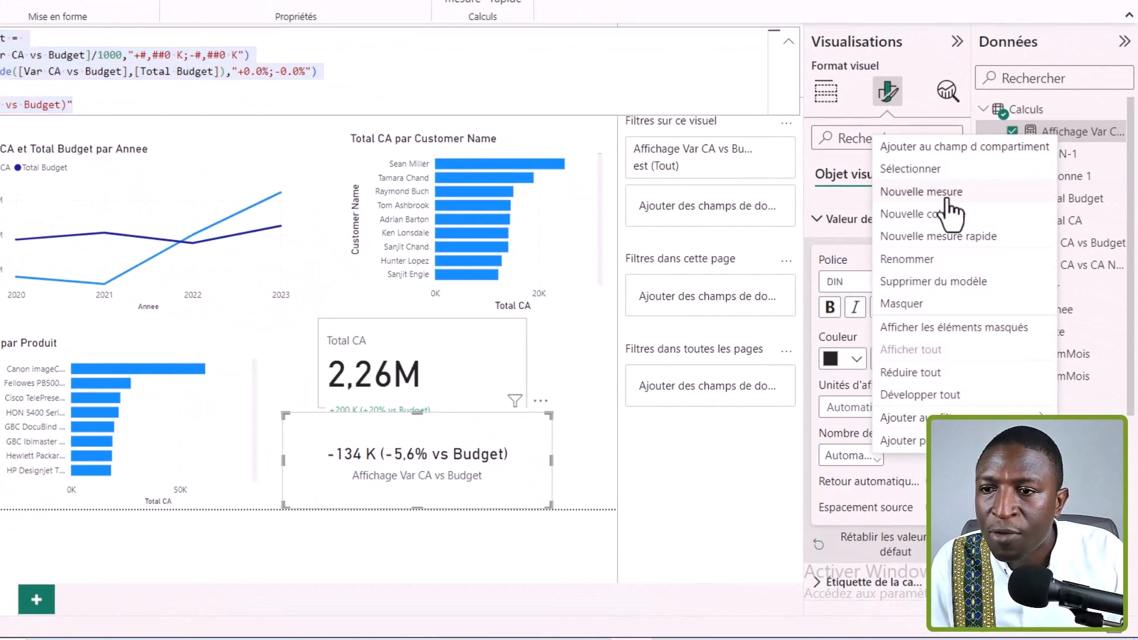
key(Escape)
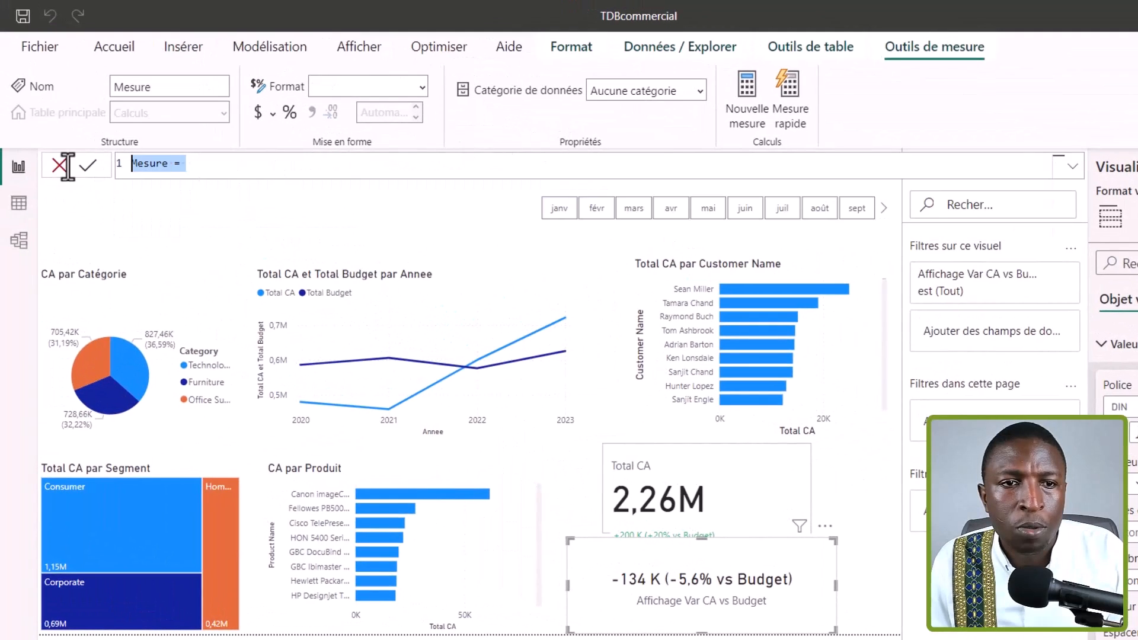
key(ctrl+v)
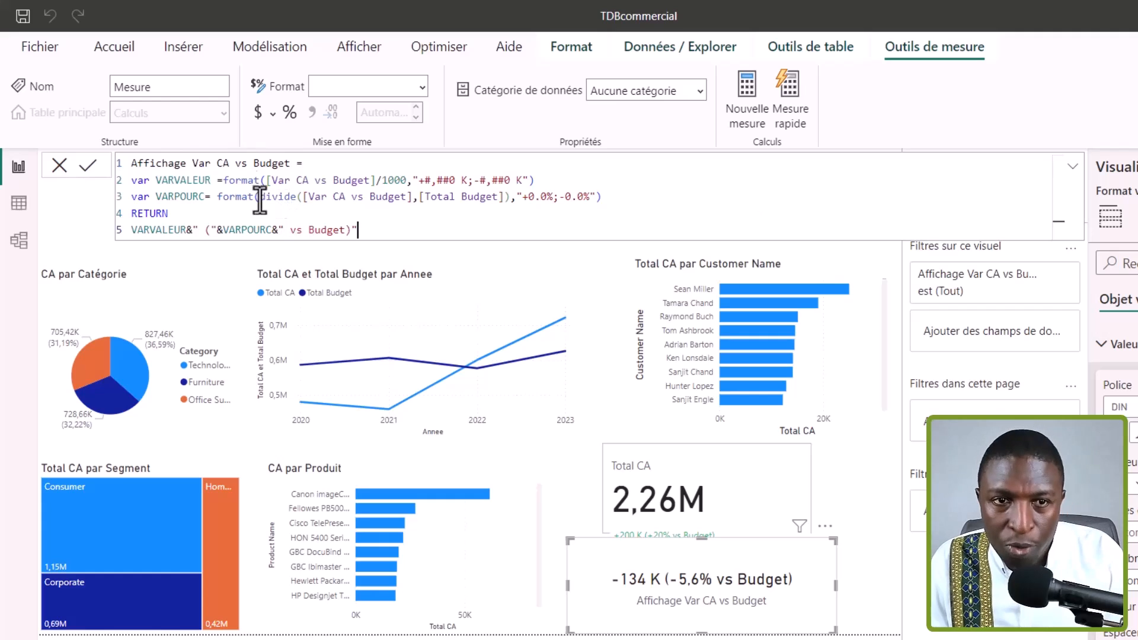
Rename the copied measure in its formula as Affichage Var CA vs CA N-1.
click(263, 166)
double_click(263, 167)
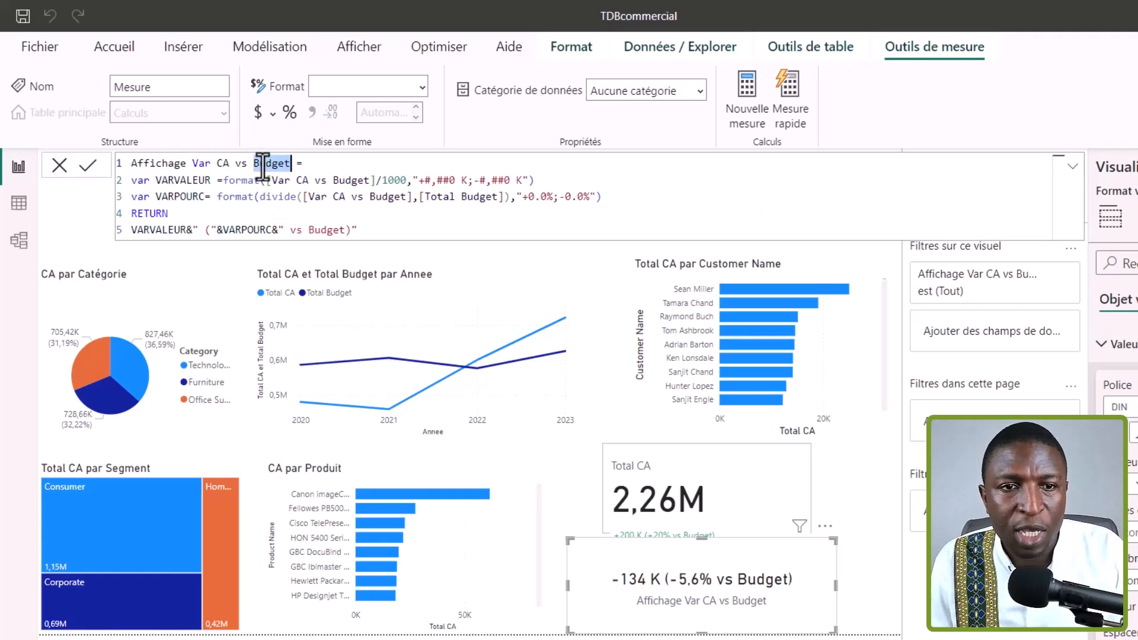
text(CA N-)
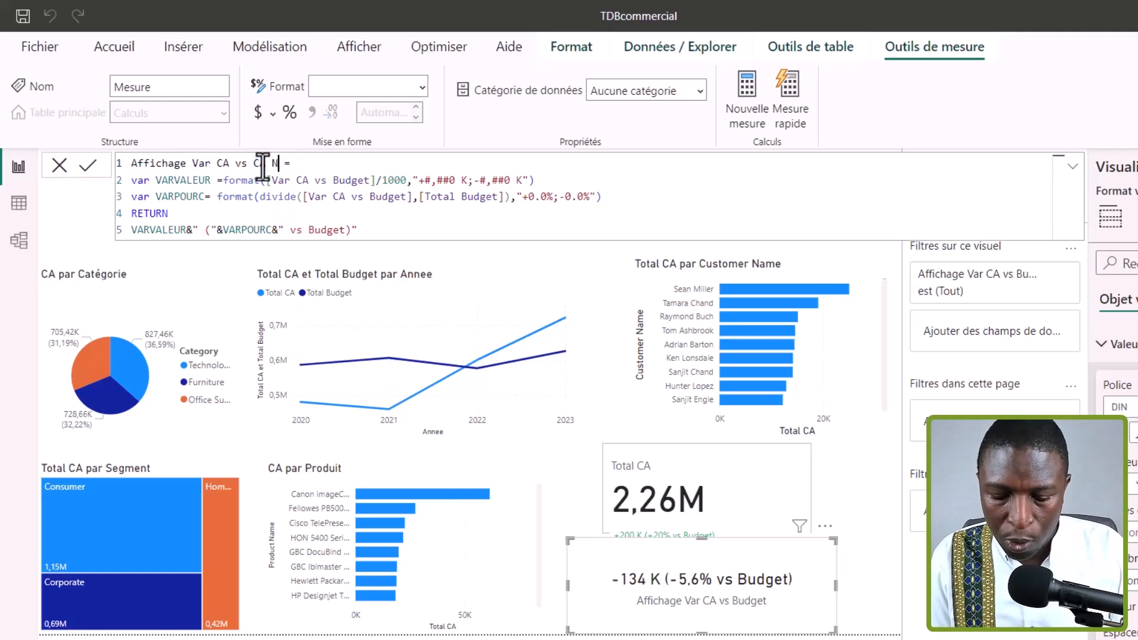
text(1)
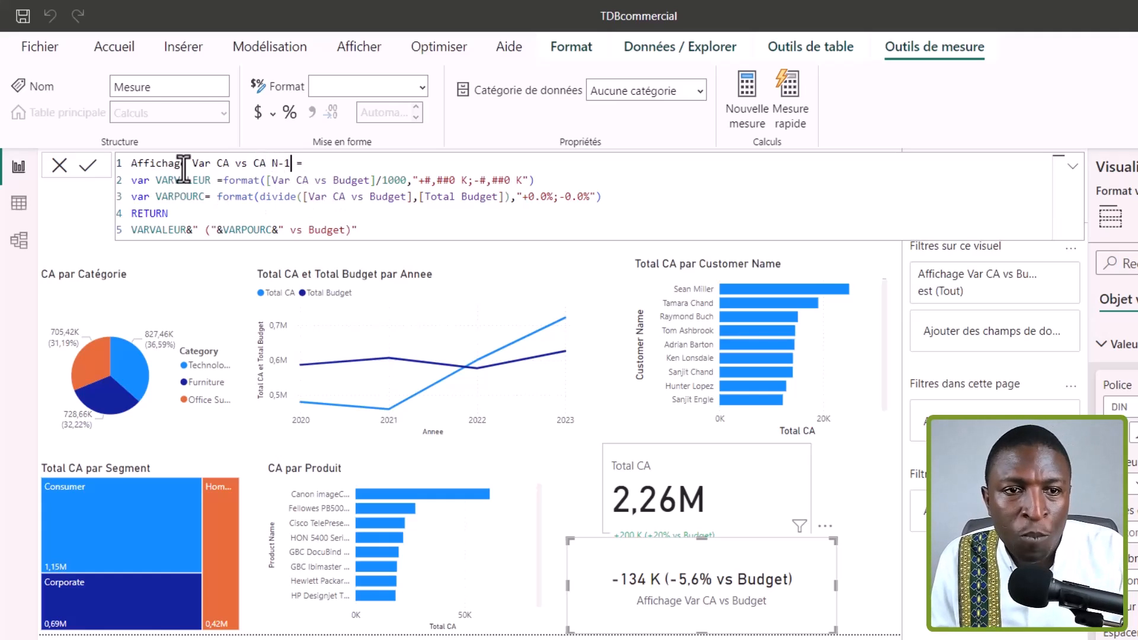
In the new measure's VARVALEUR line, replace [Var CA vs Budget] with [Var CA vs CA N-1].
double_click(358, 182)
key(BackSpace)
key(BackSpace)
key(BackSpace)
key(BackSpace)
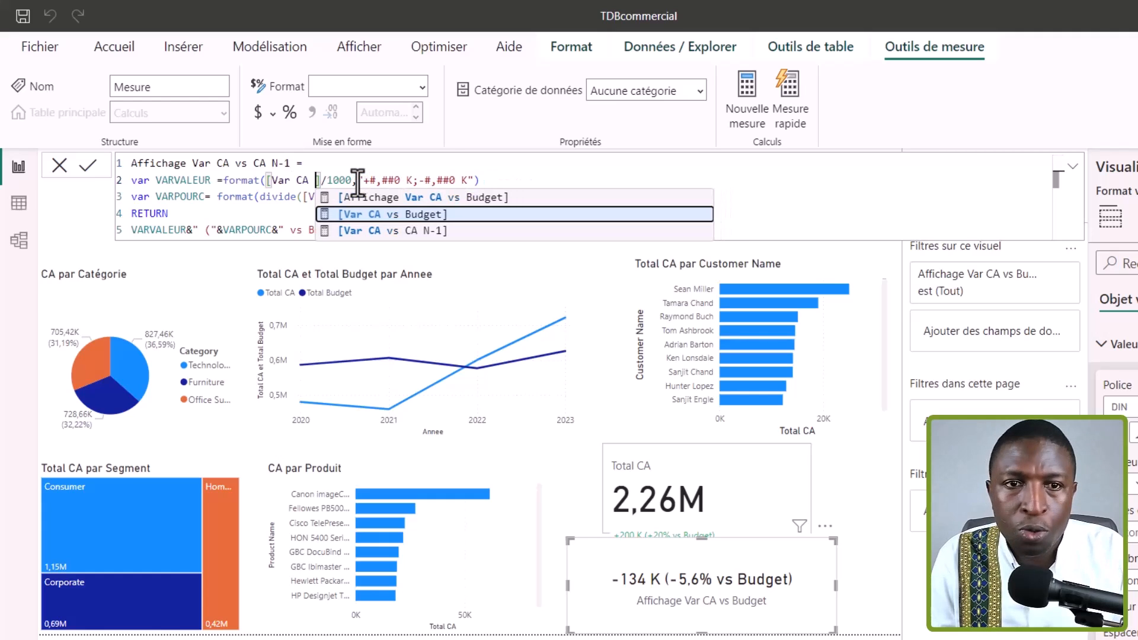
key(Down)
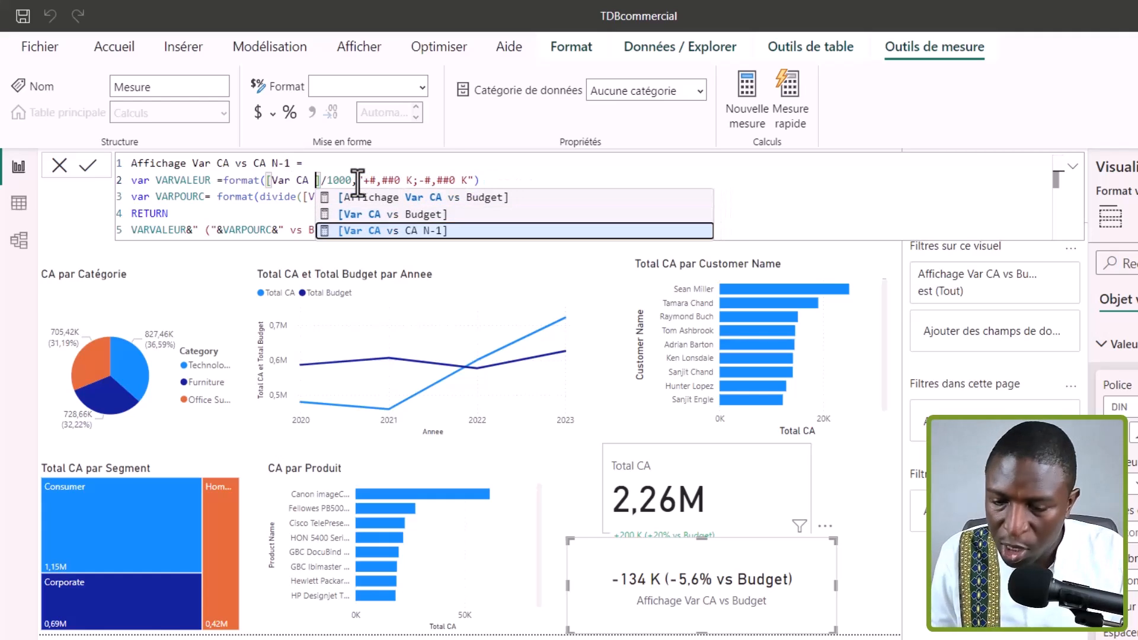
key(Tab)
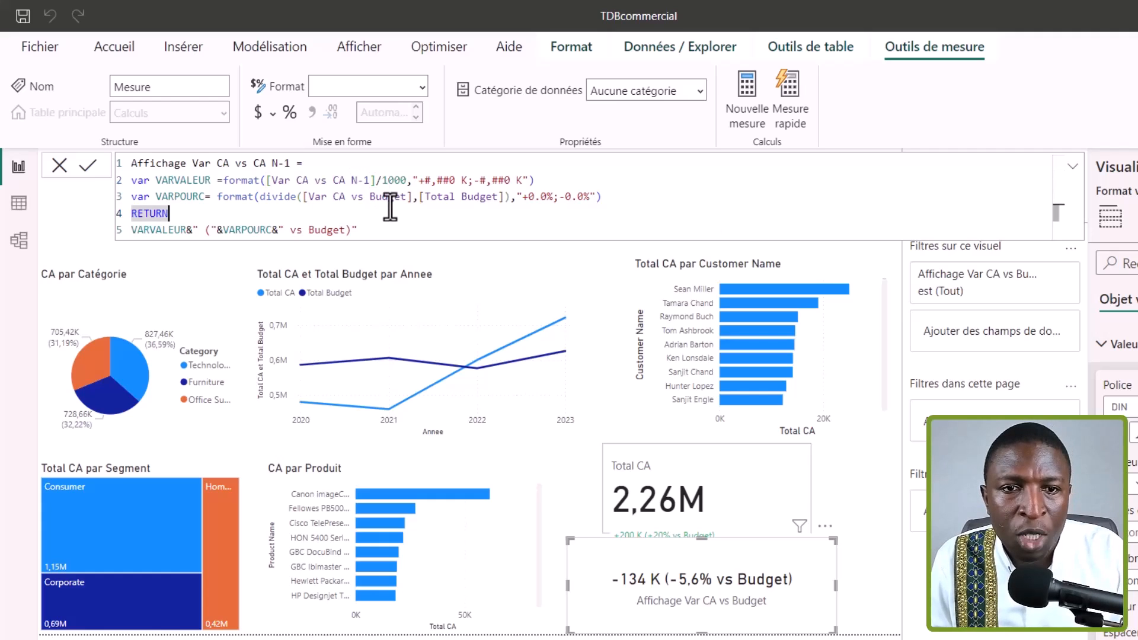
In the VARPOURC line, replace the divide numerator [Var CA vs Budget] with [Var CA vs CA N-1].
double_click(386, 198)
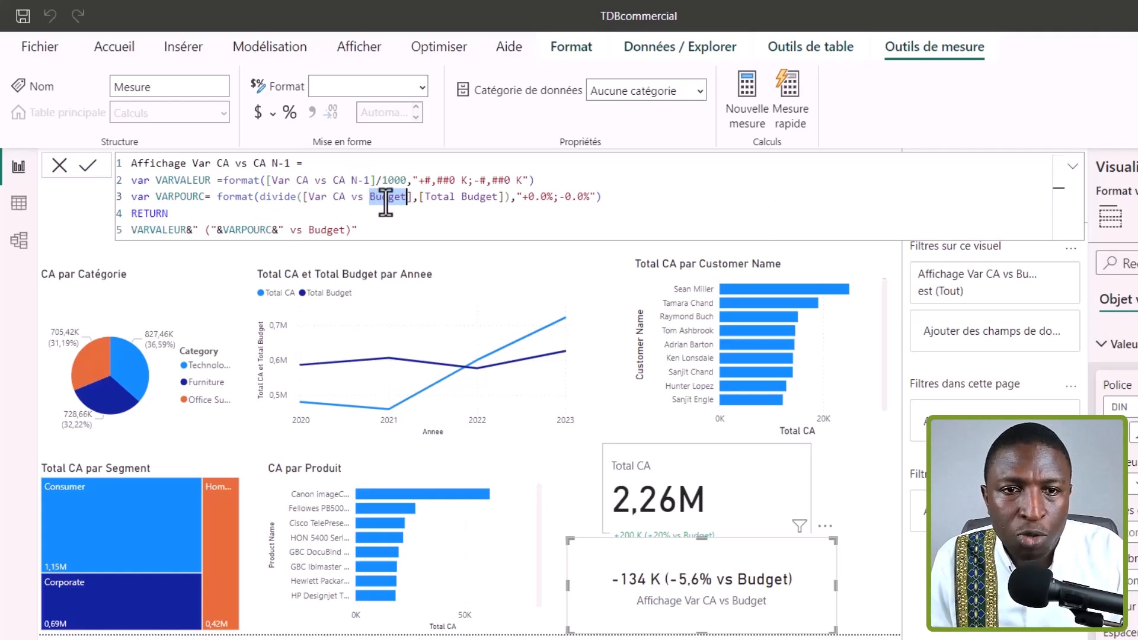
key(BackSpace)
key(BackSpace)
key(BackSpace)
key(BackSpace)
key(Down)
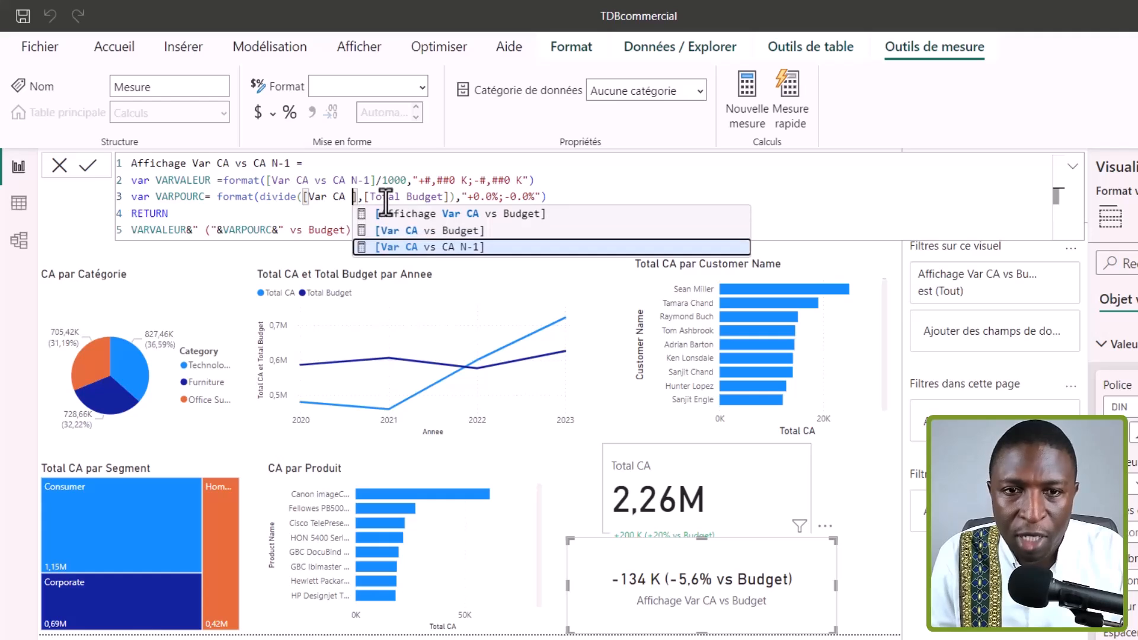
key(Tab)
Change the divide denominator in the VARPOURC line from [Total Budget] to [CA N-1].
double_click(479, 197)
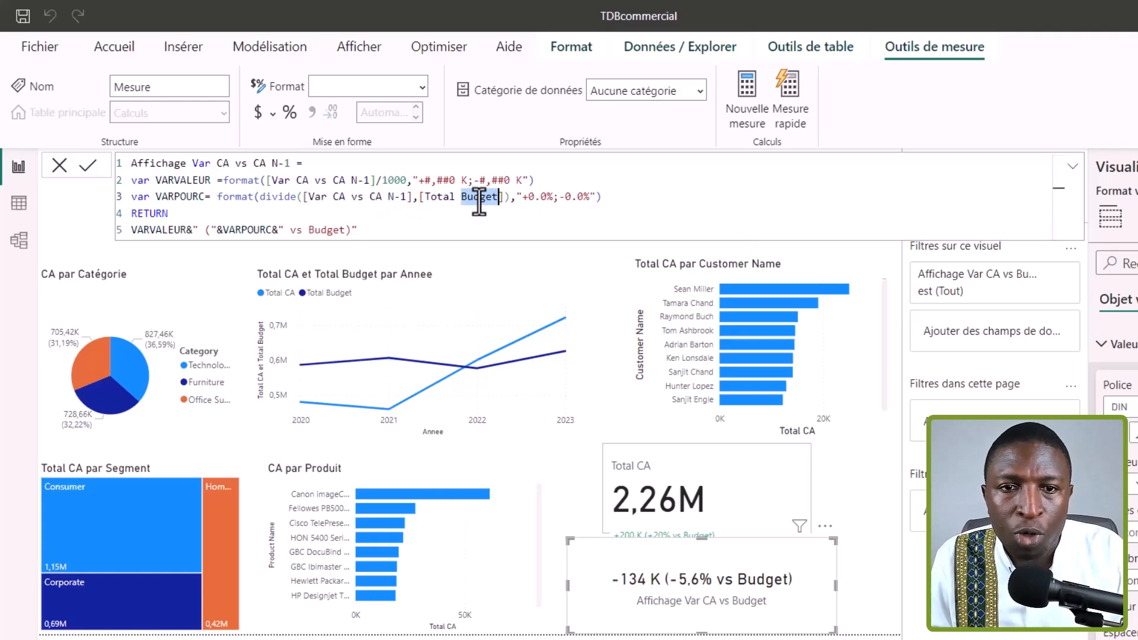
key(BackSpace)
key(BackSpace)
key(BackSpace)
key(BackSpace)
key(BackSpace)
key(BackSpace)
key(BackSpace)
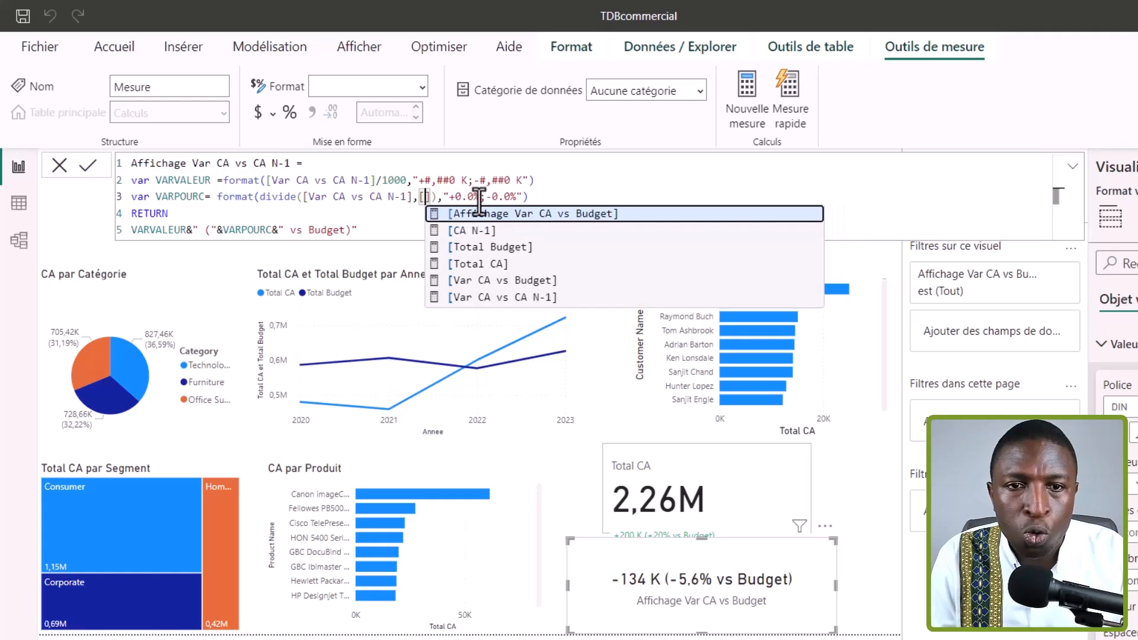
key(Down)
key(Tab)
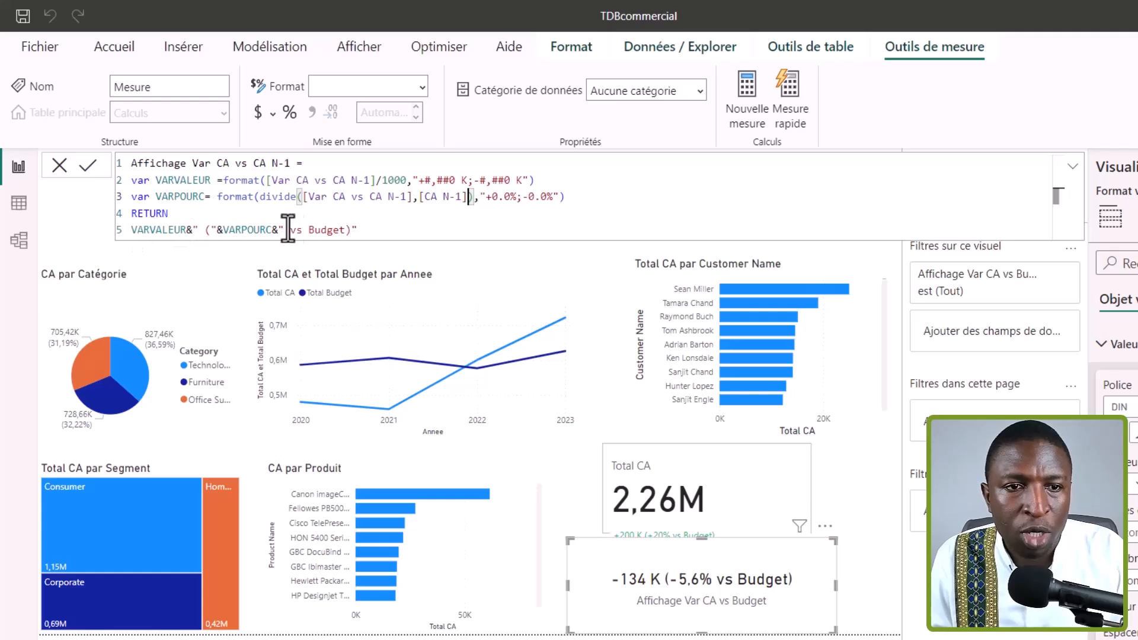
Replace Budget with N-1 in the measure's returned text so it ends in " vs N-1)", and validate the formula.
double_click(324, 229)
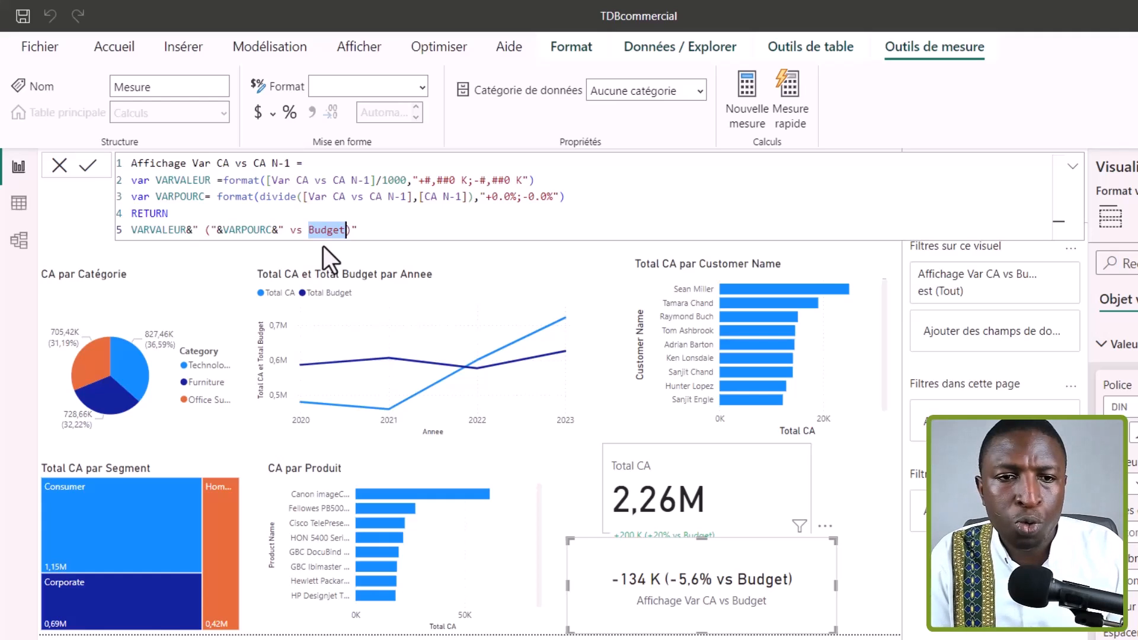
click(367, 231)
key(Return)
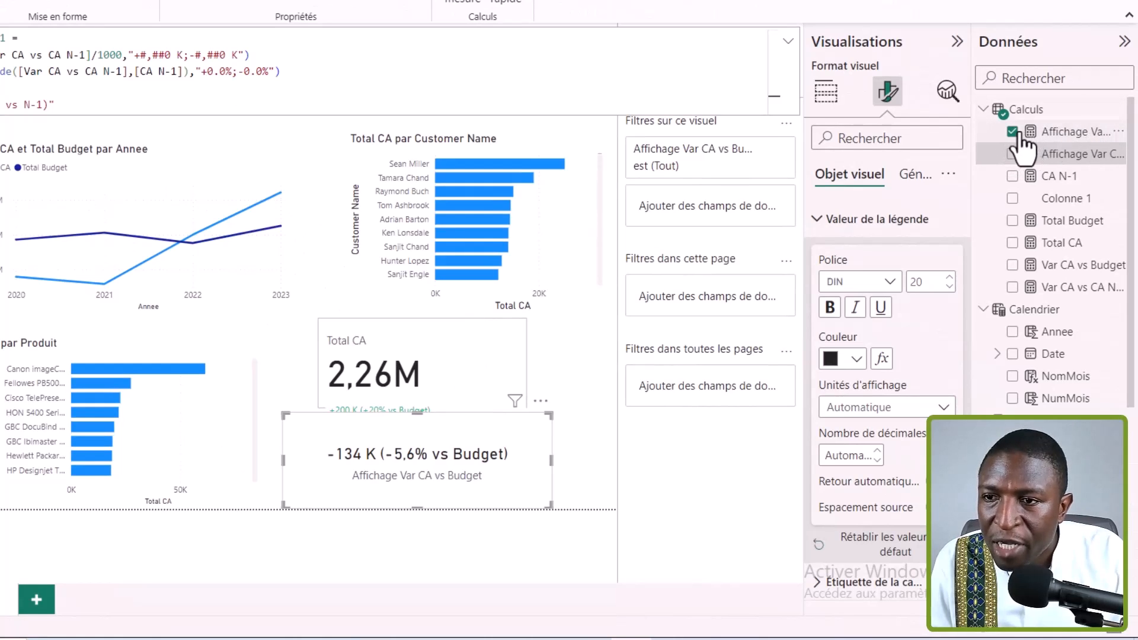
Swap the variance card's field for the Affichage Var CA vs CA N-1 measure and widen the data pane to fit the full measure names.
click(1012, 132)
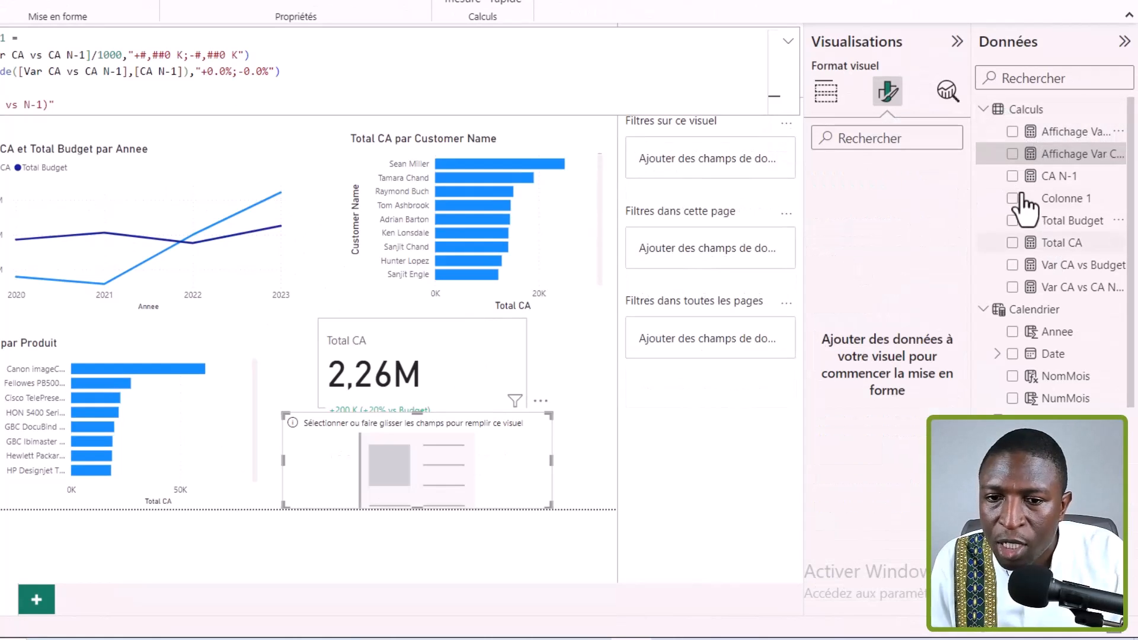
click(1013, 153)
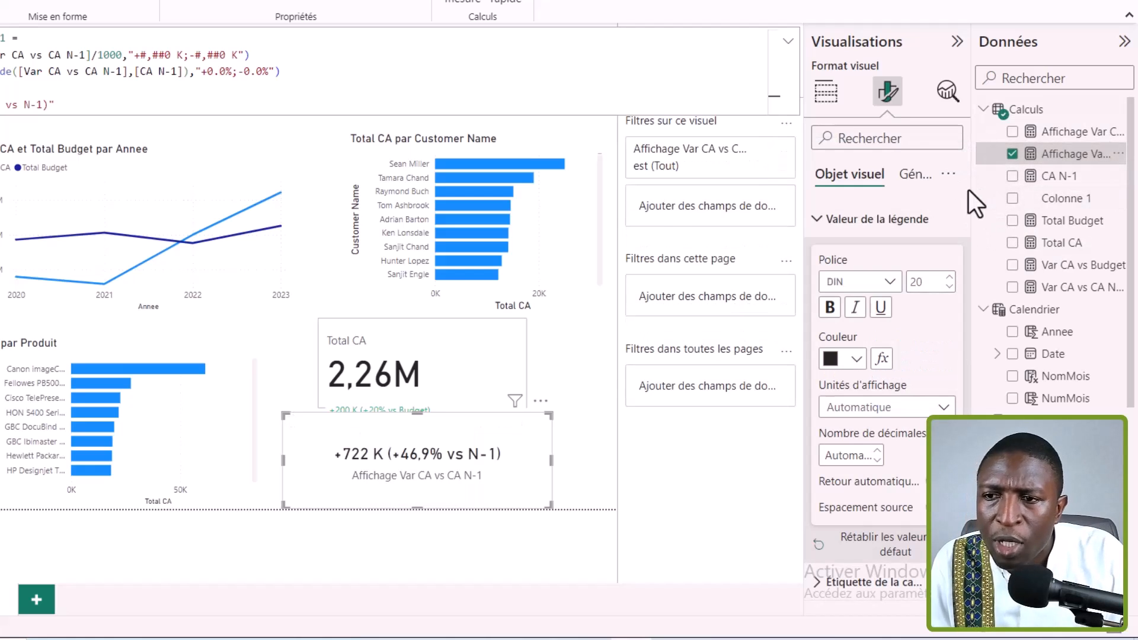
drag(978, 185, 852, 192)
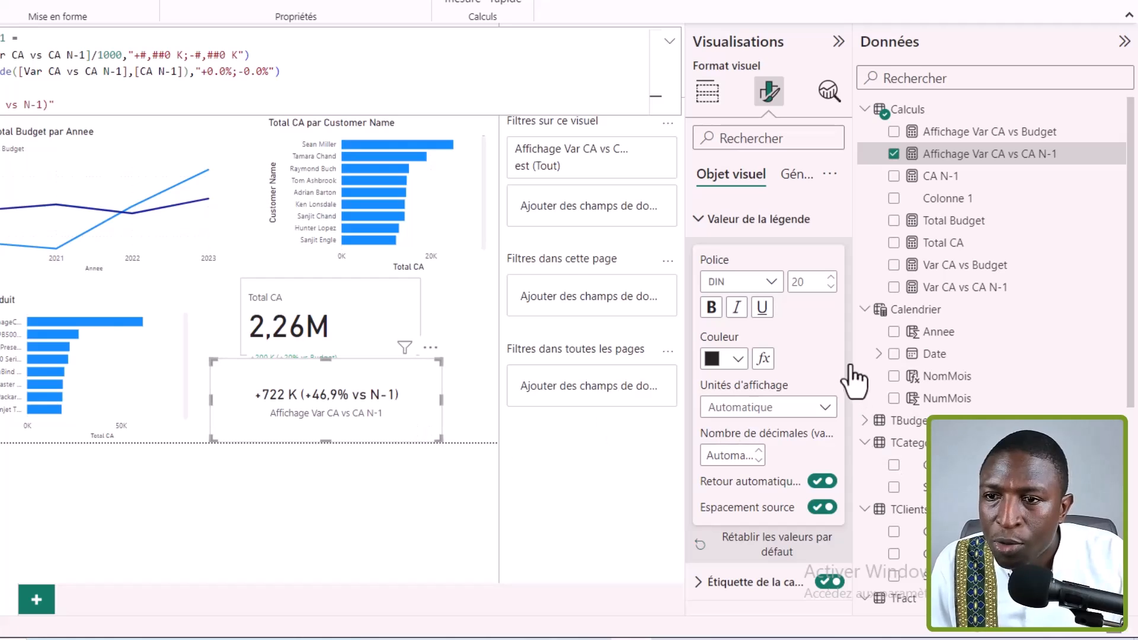
drag(854, 220, 899, 221)
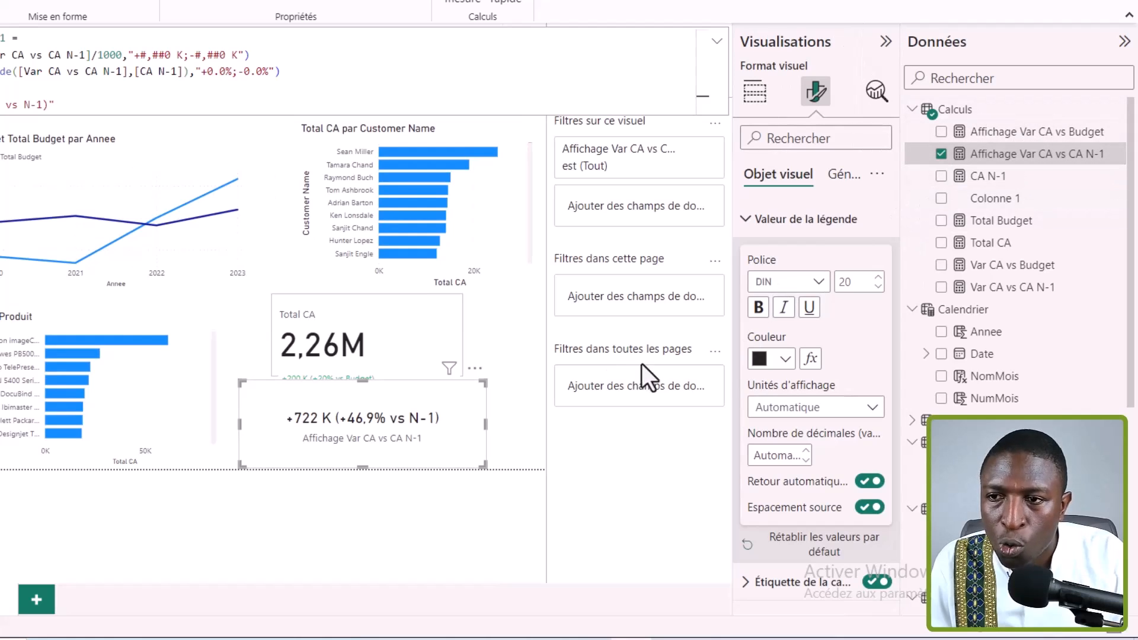
Delete the Affichage Var CA vs CA N-1 card below the Total CA card.
click(389, 349)
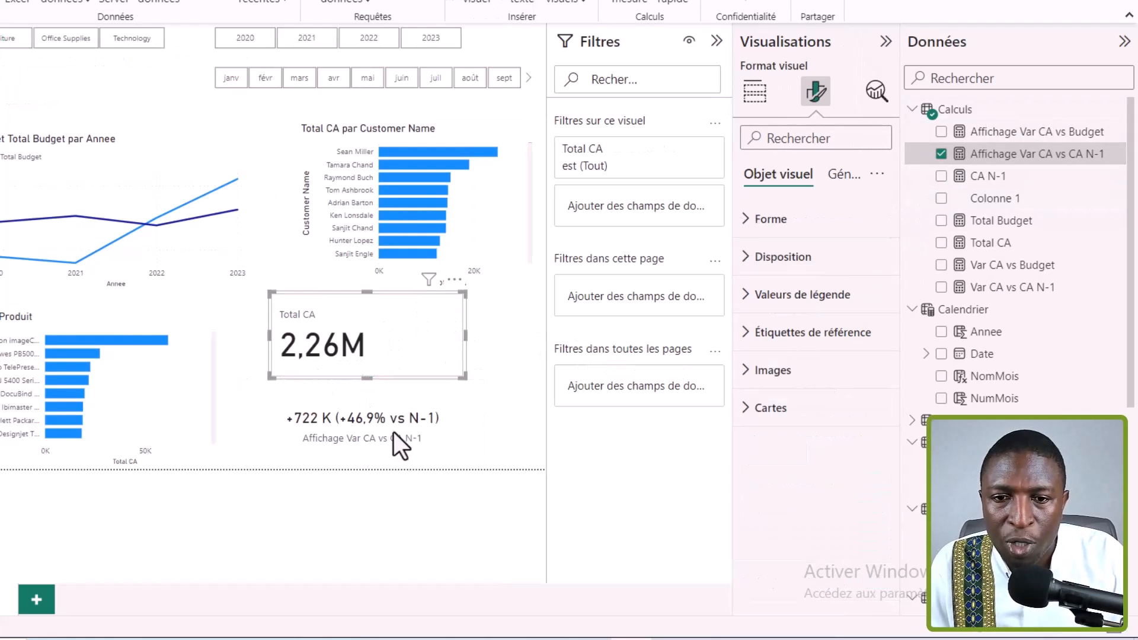
click(444, 402)
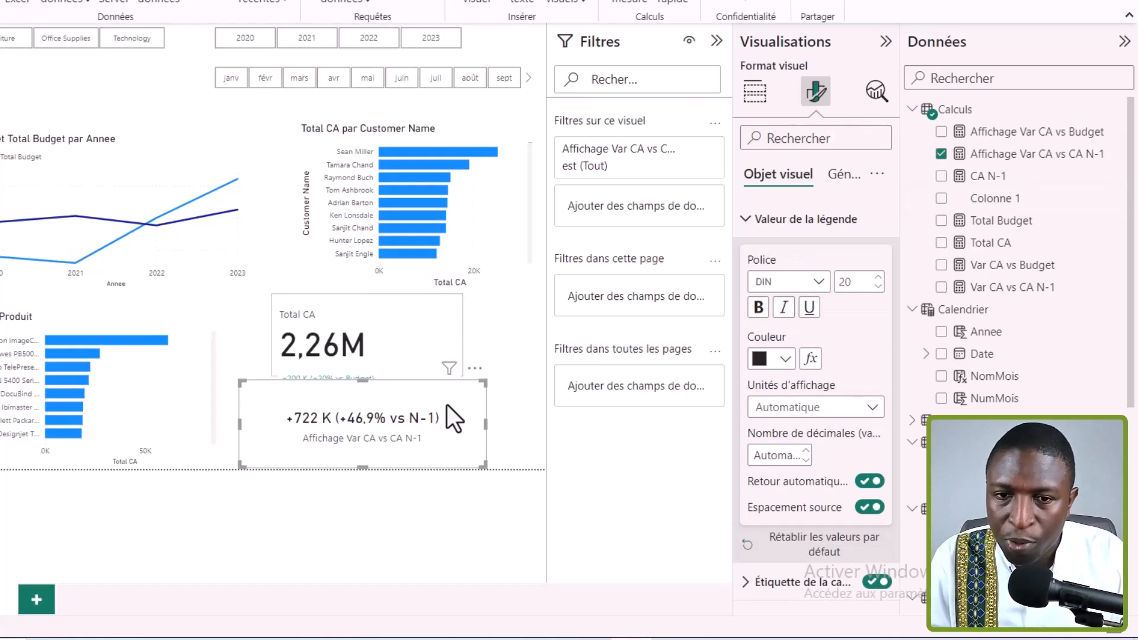
key(Delete)
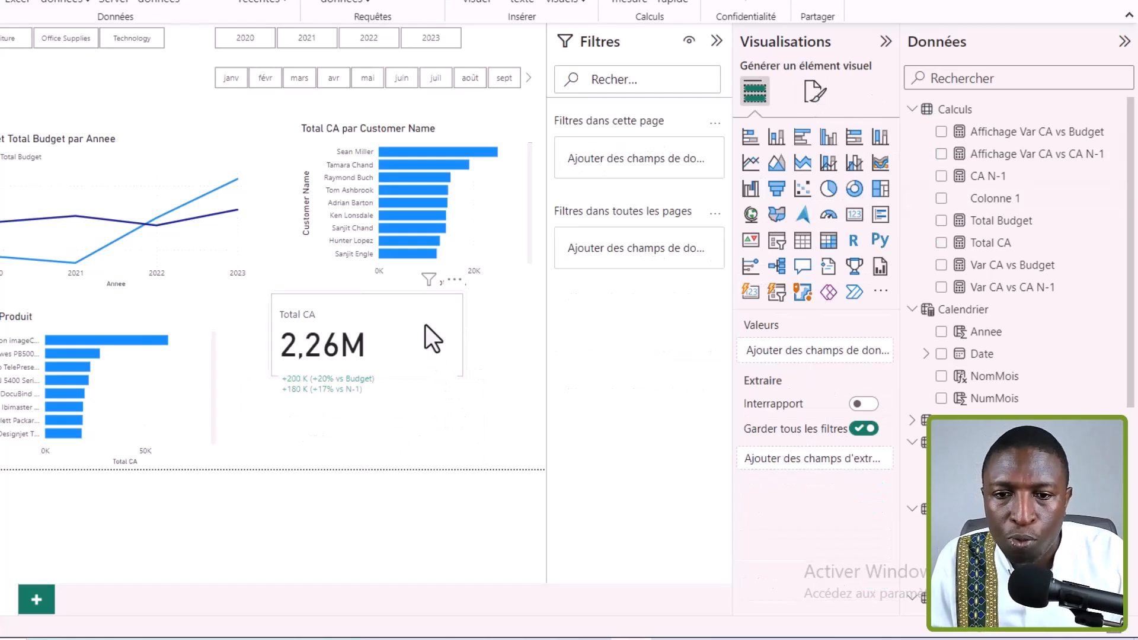
Turn off the Bordure setting under Cartes for the Total CA card.
click(425, 325)
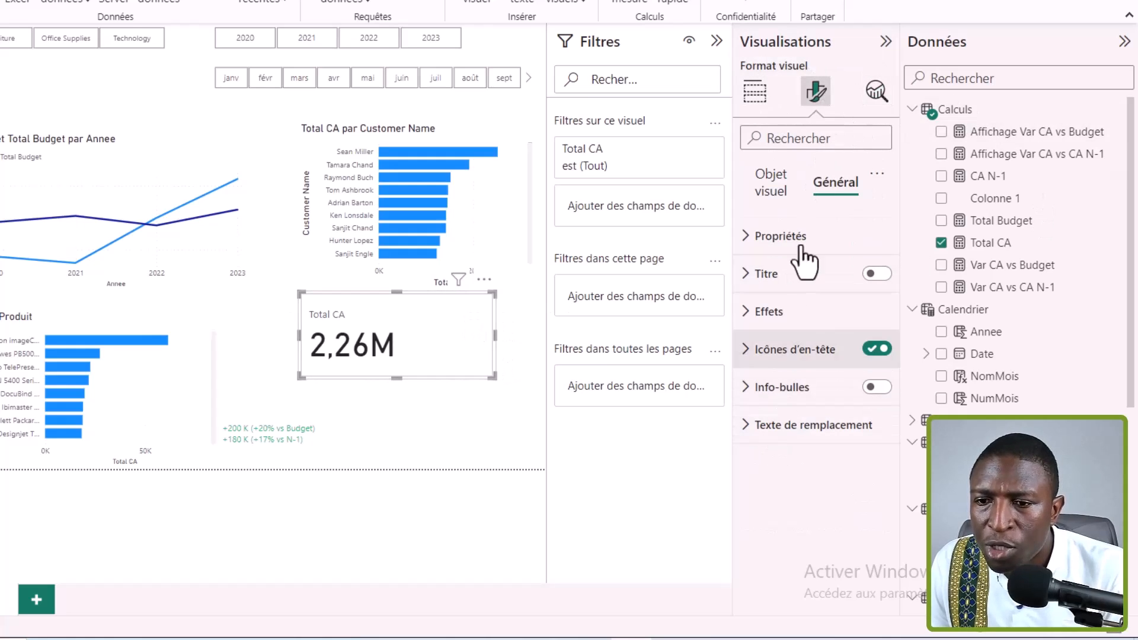
click(765, 181)
scroll(763, 451, down, 5)
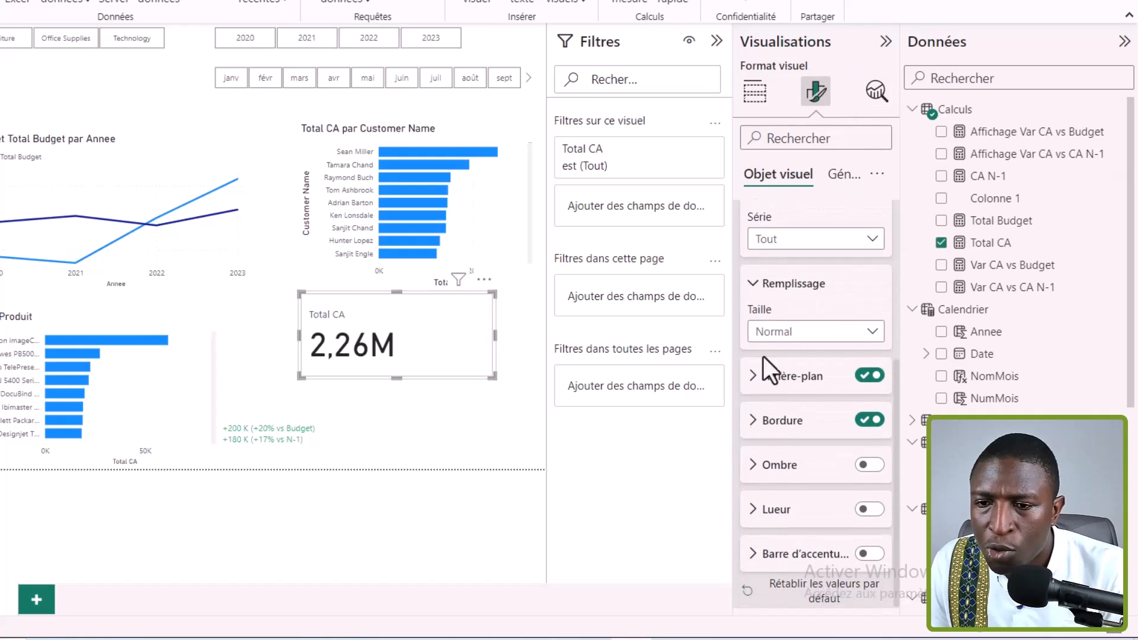
scroll(757, 249, up, 2)
scroll(759, 311, up, 2)
click(756, 331)
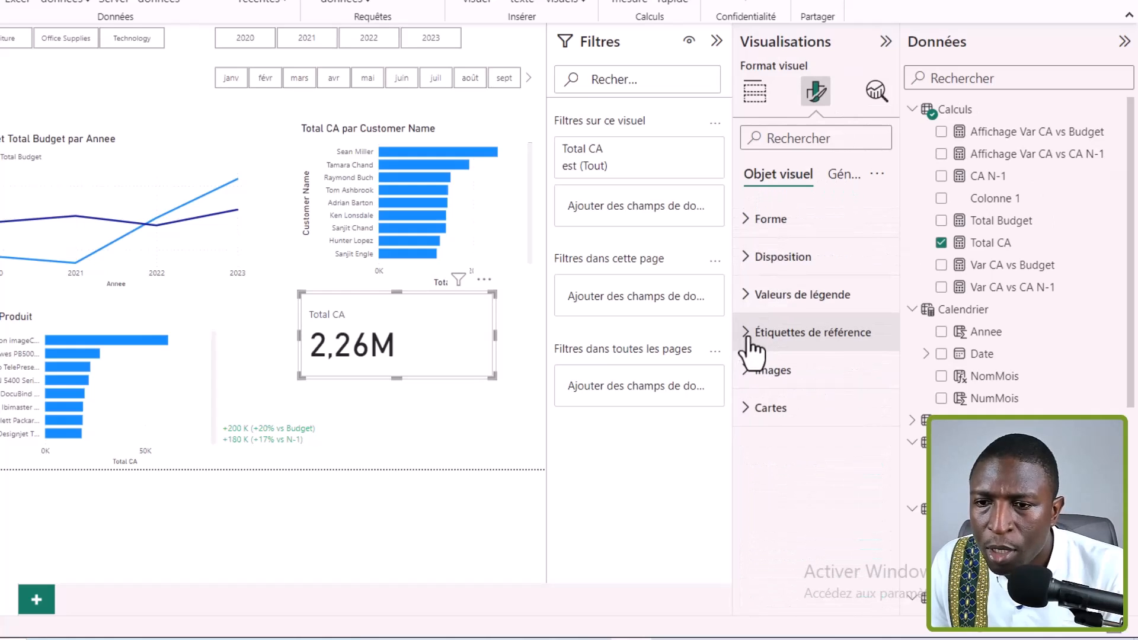
click(748, 409)
scroll(871, 436, down, 5)
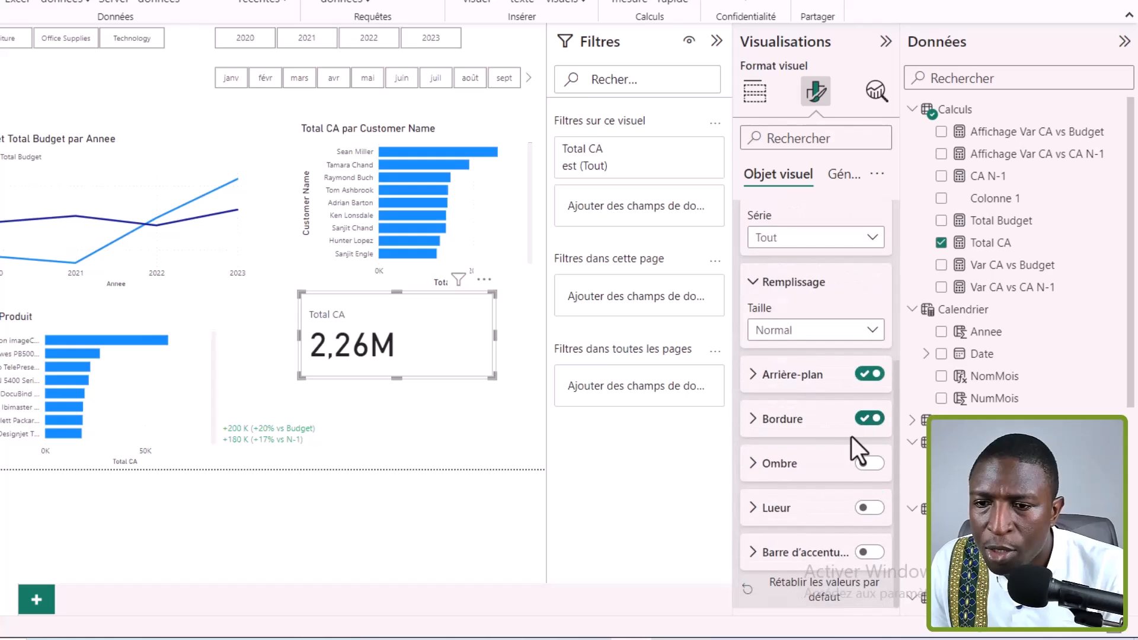
click(869, 419)
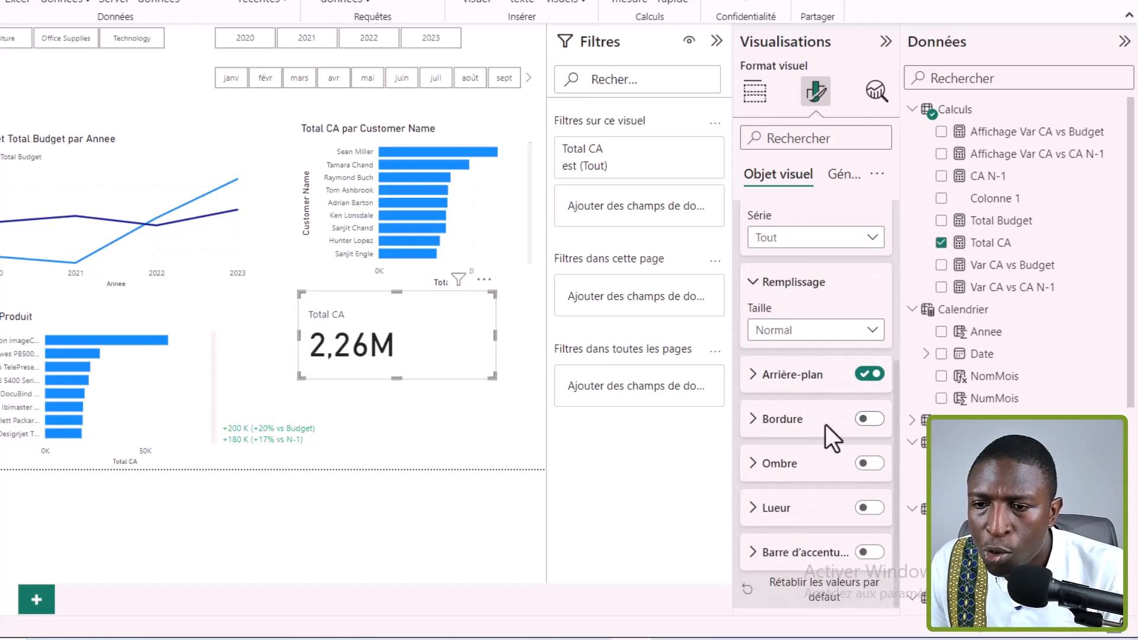
Add the Affichage Var CA vs Budget measure to the Total CA card and widen the card slightly.
click(480, 453)
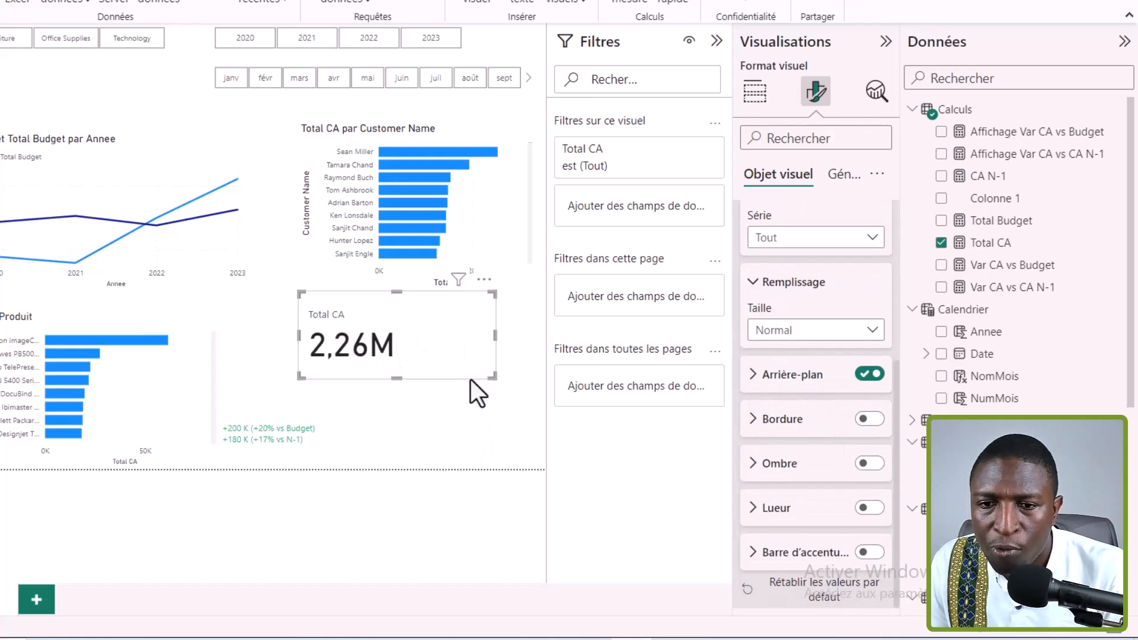
click(446, 355)
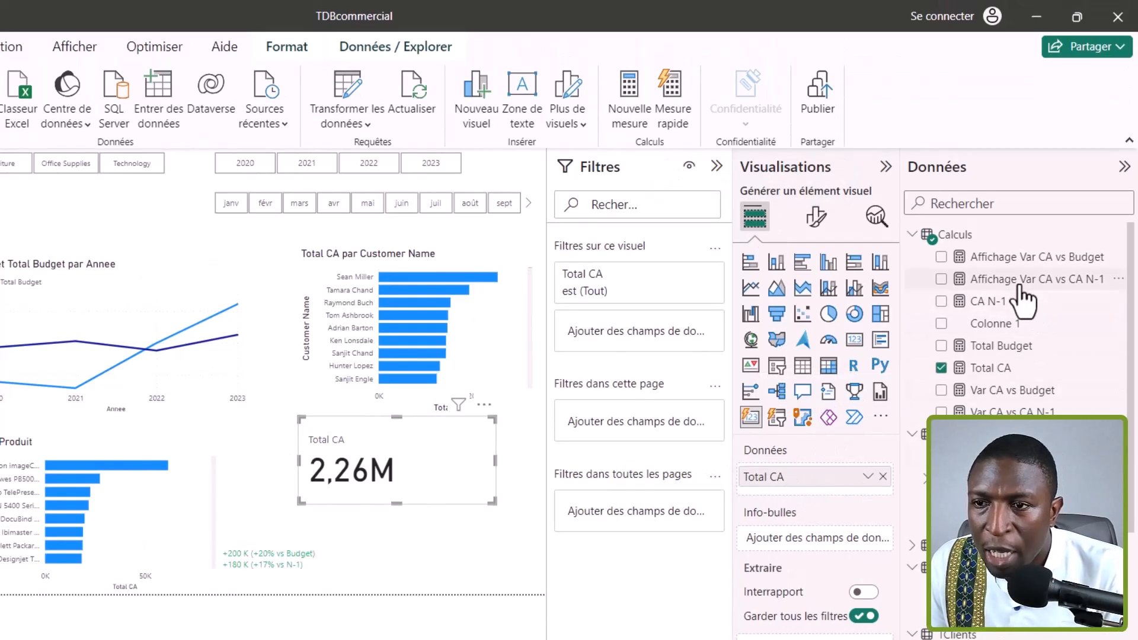
click(942, 258)
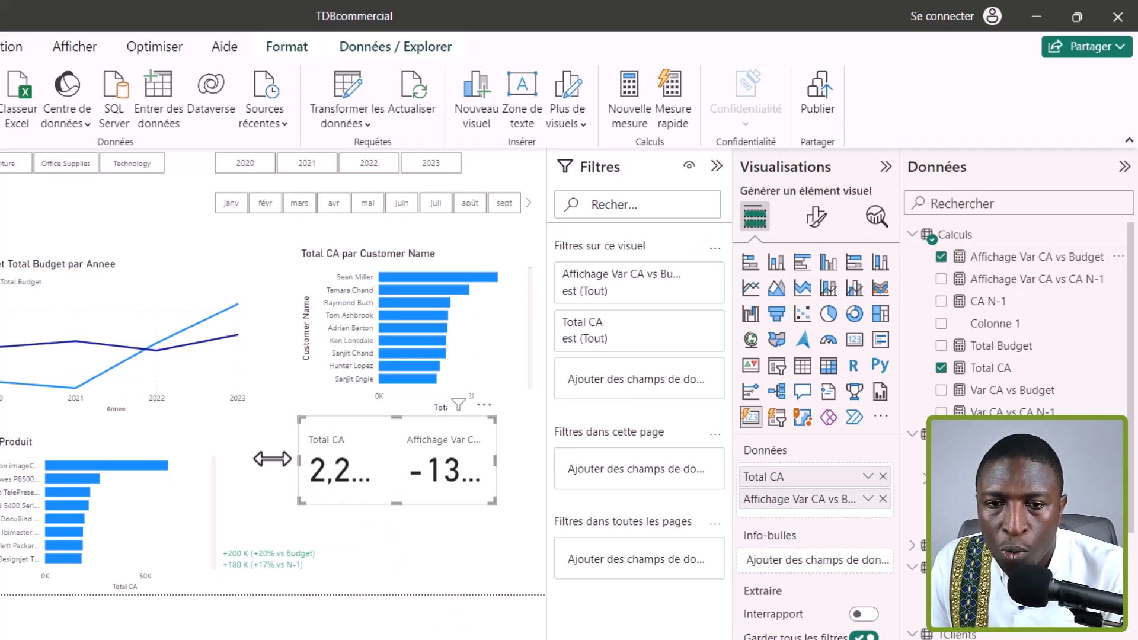
drag(299, 459, 291, 460)
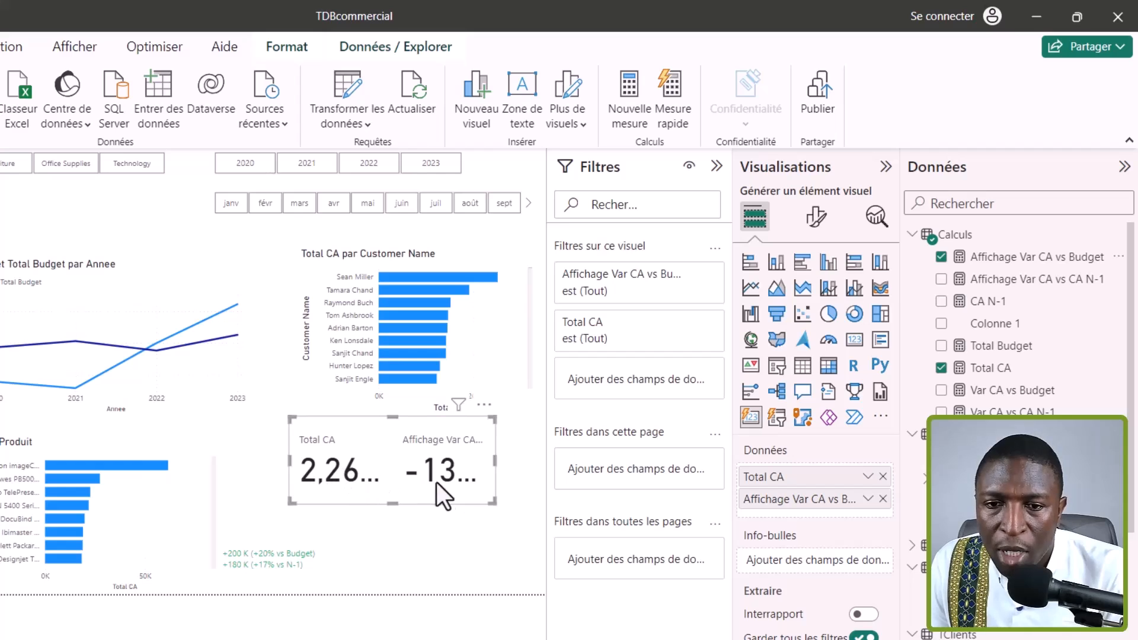
Set the card layout to top vertical alignment with the Colonne unique arrangement.
click(816, 228)
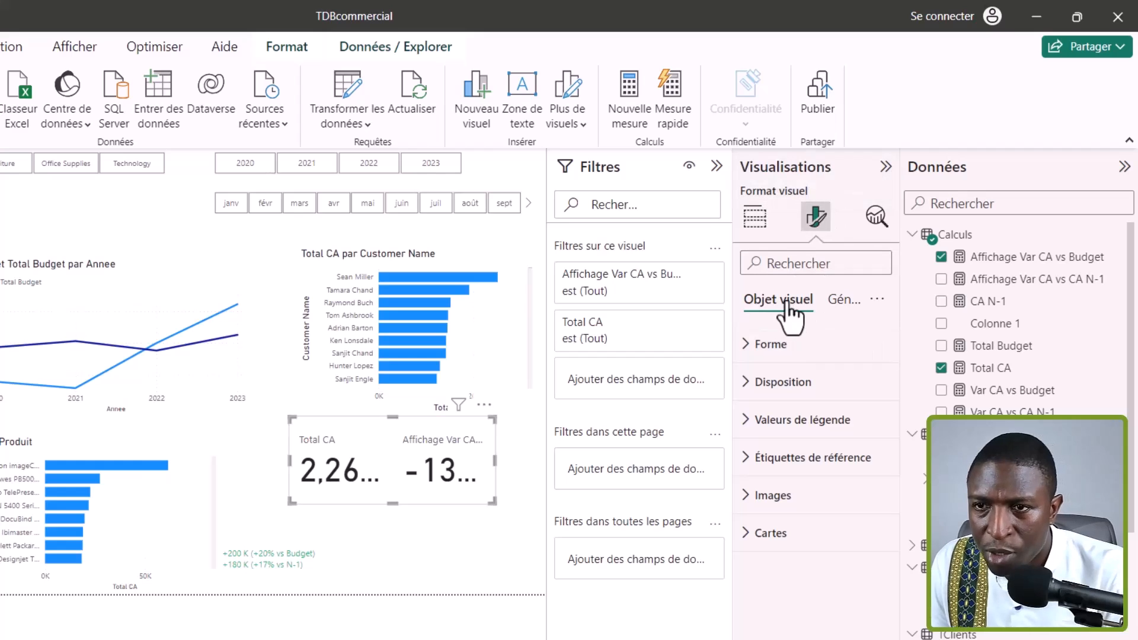
click(748, 384)
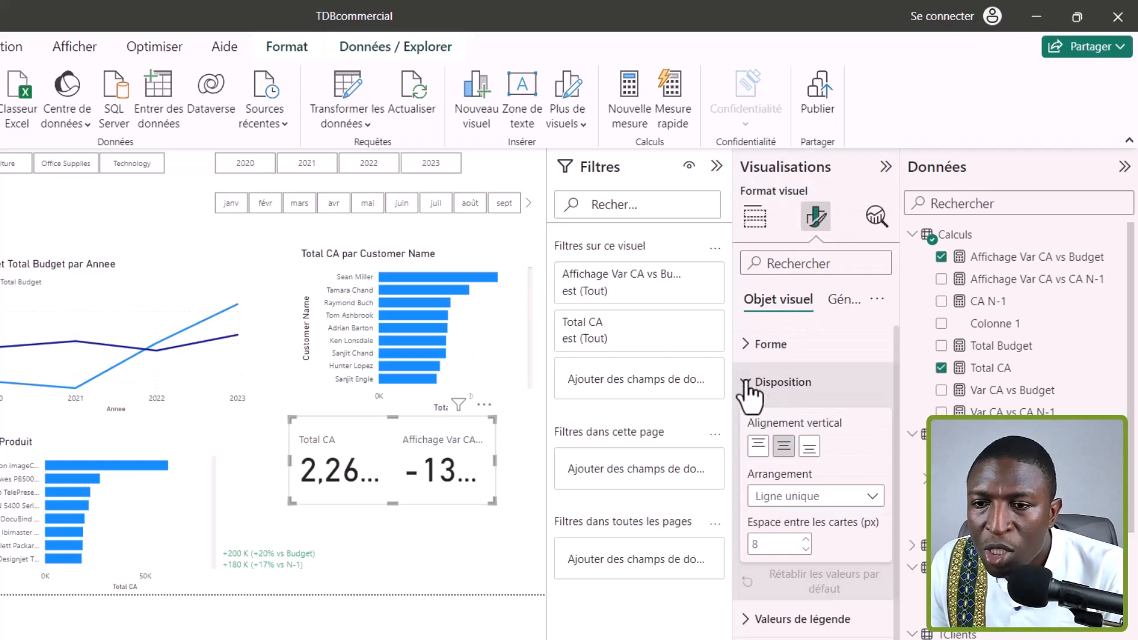
click(766, 447)
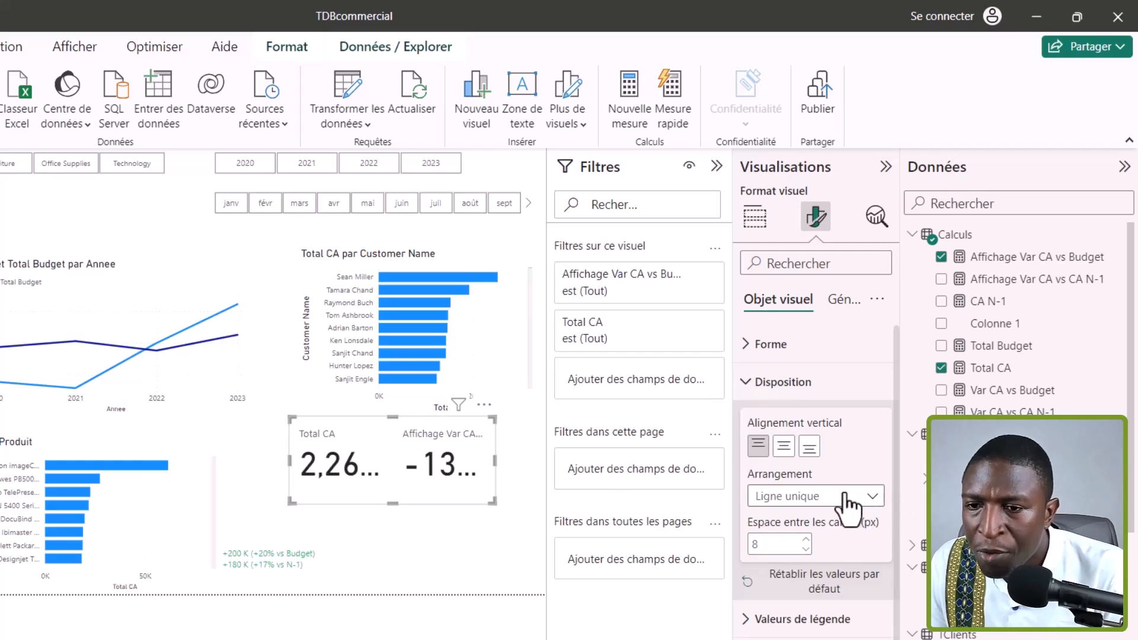
click(819, 497)
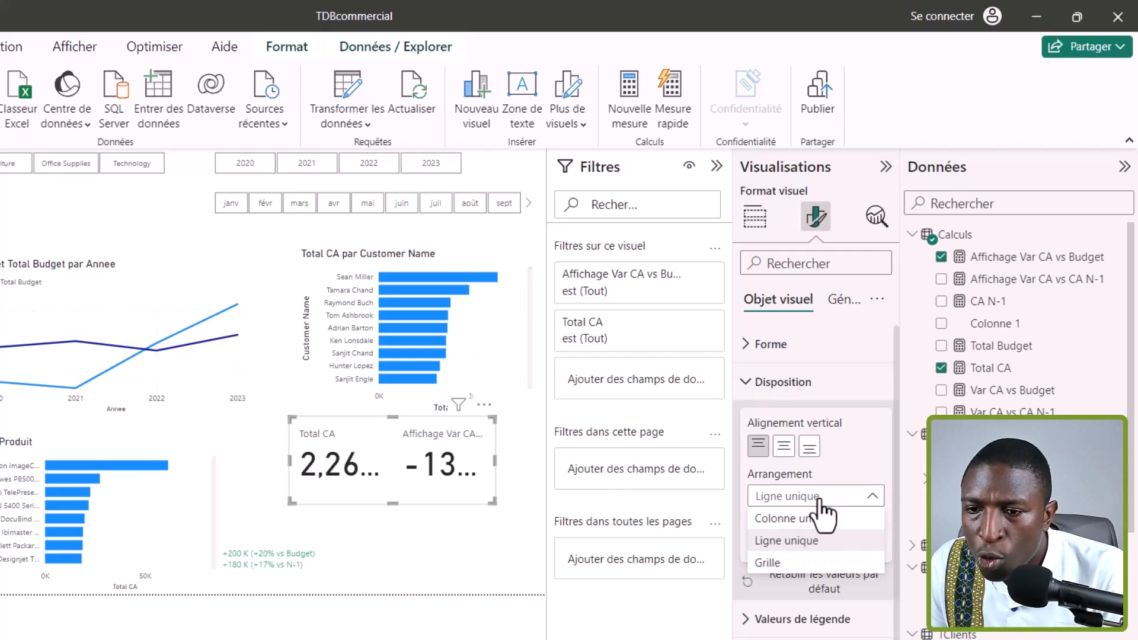
click(807, 536)
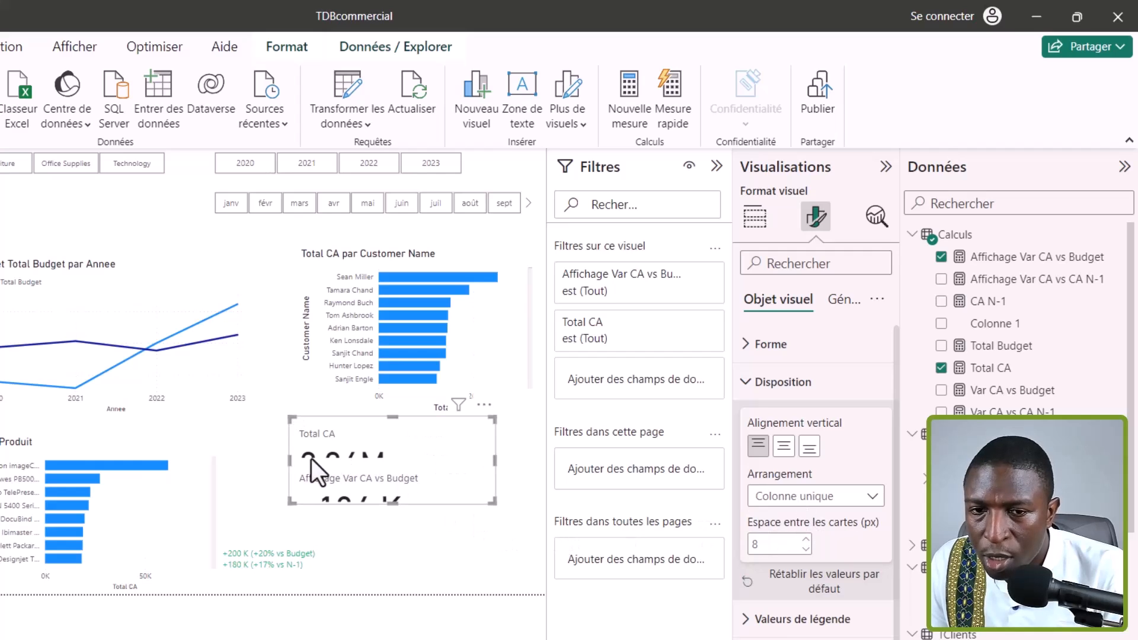
Enlarge the Total CA card to fit both stacked values and set the space between cards to 0 px.
drag(497, 500, 490, 542)
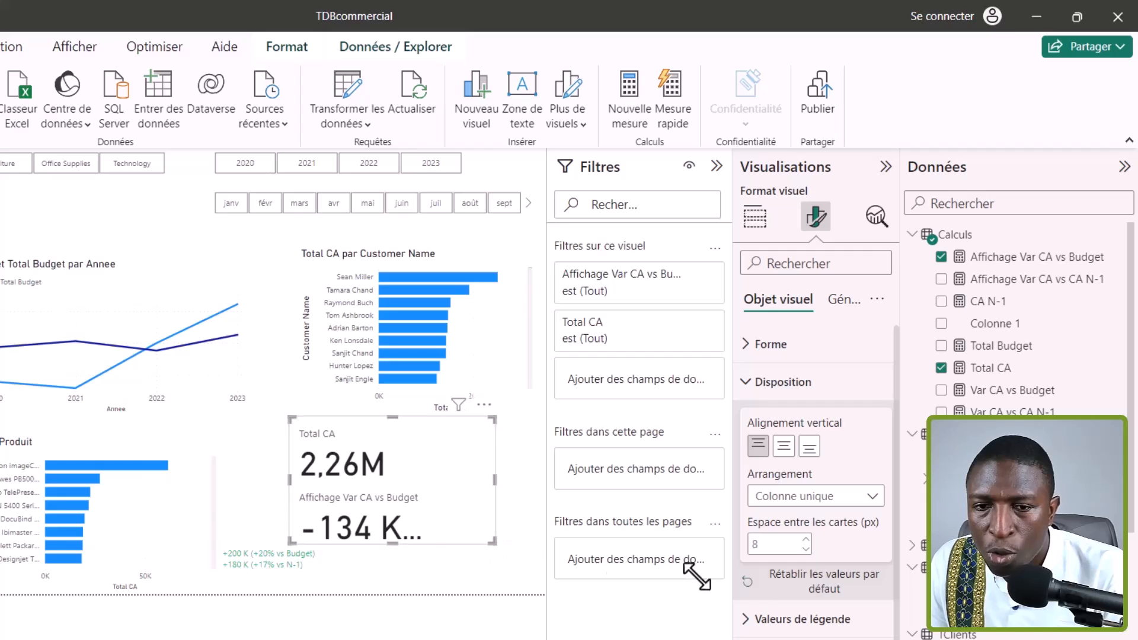
drag(783, 547, 723, 551)
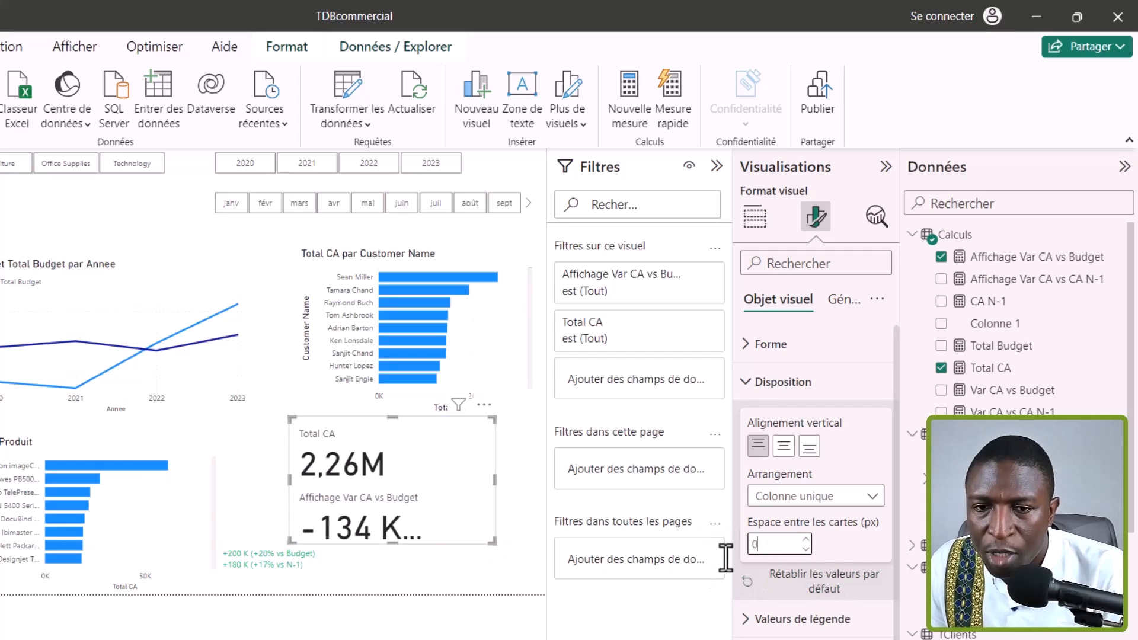
text(0)
drag(492, 540, 505, 553)
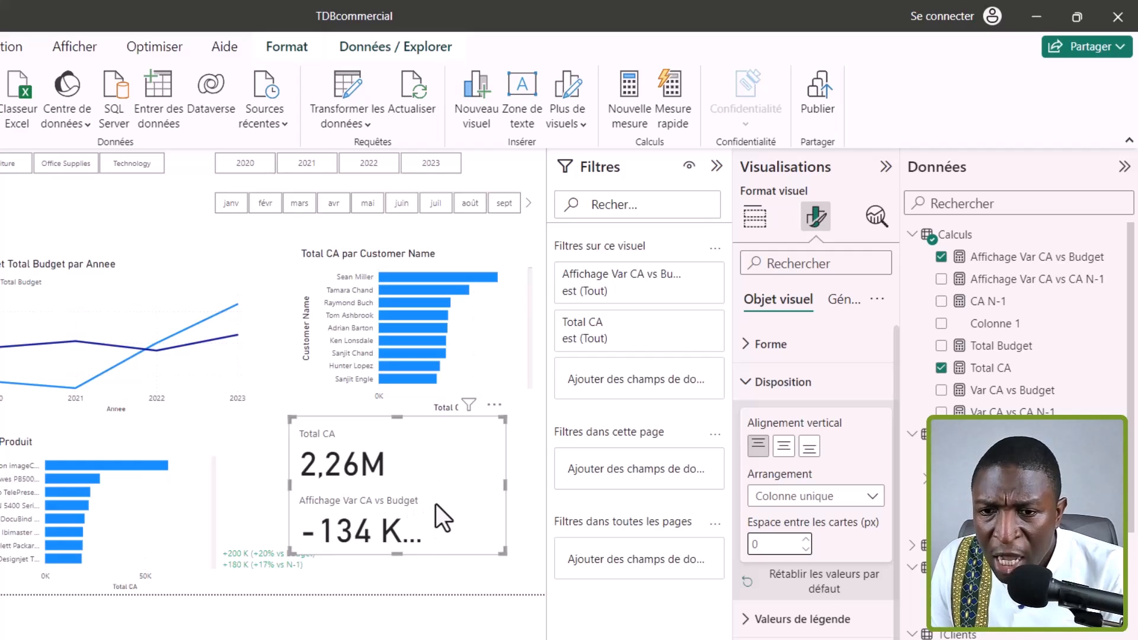
Open the Valeurs de légende settings of the Total CA card and apply them to the Total CA series.
scroll(820, 483, down, 3)
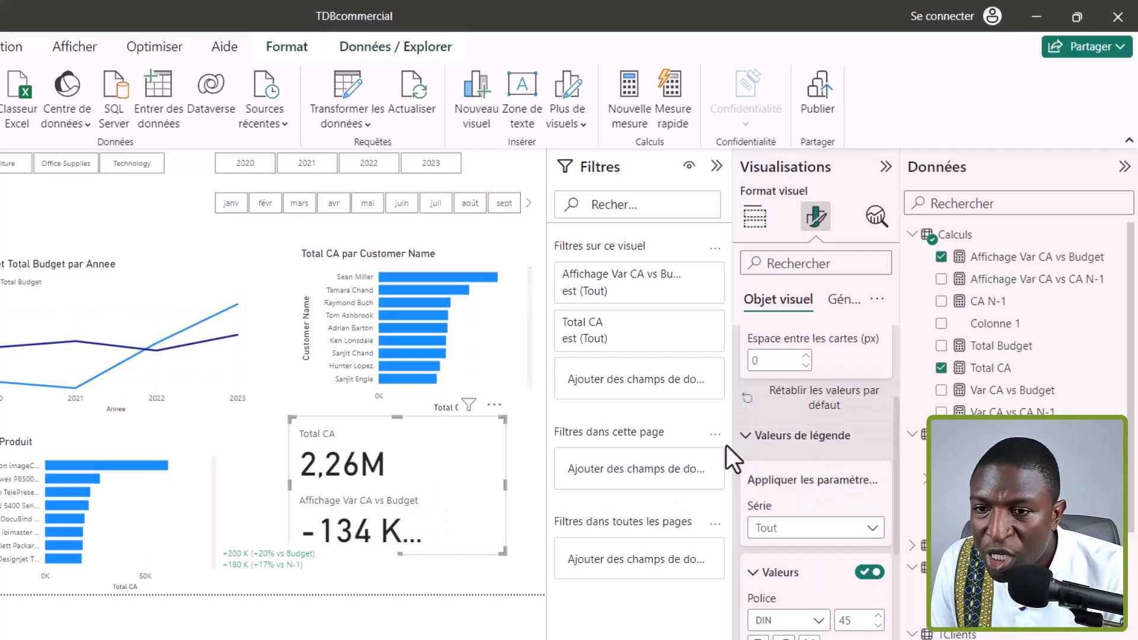
scroll(859, 482, up, 3)
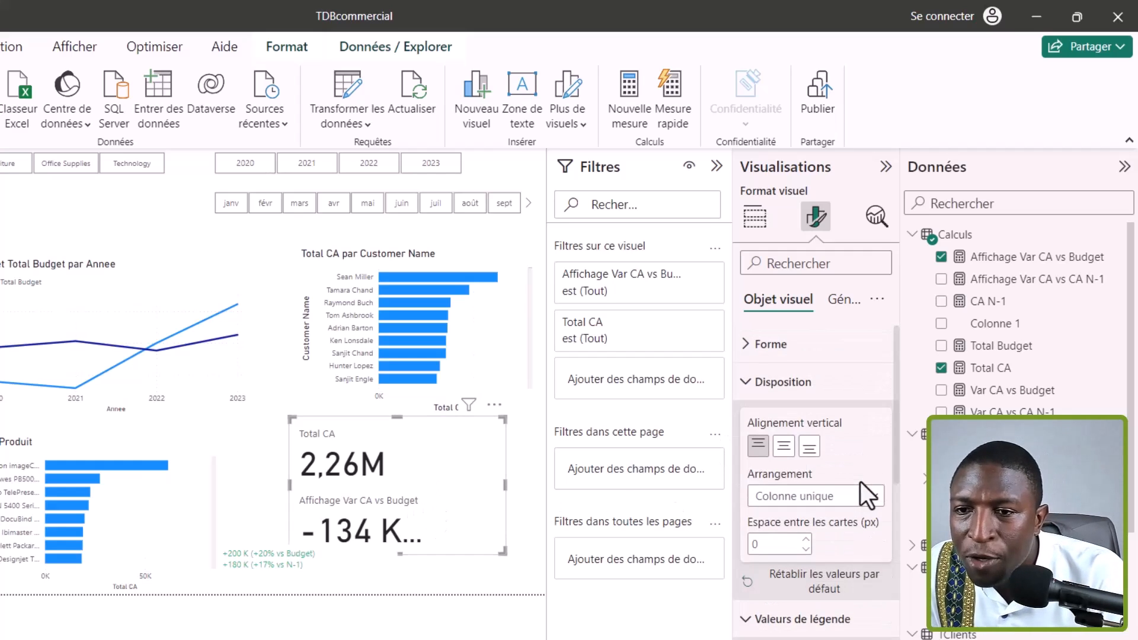
click(750, 382)
click(744, 420)
click(746, 422)
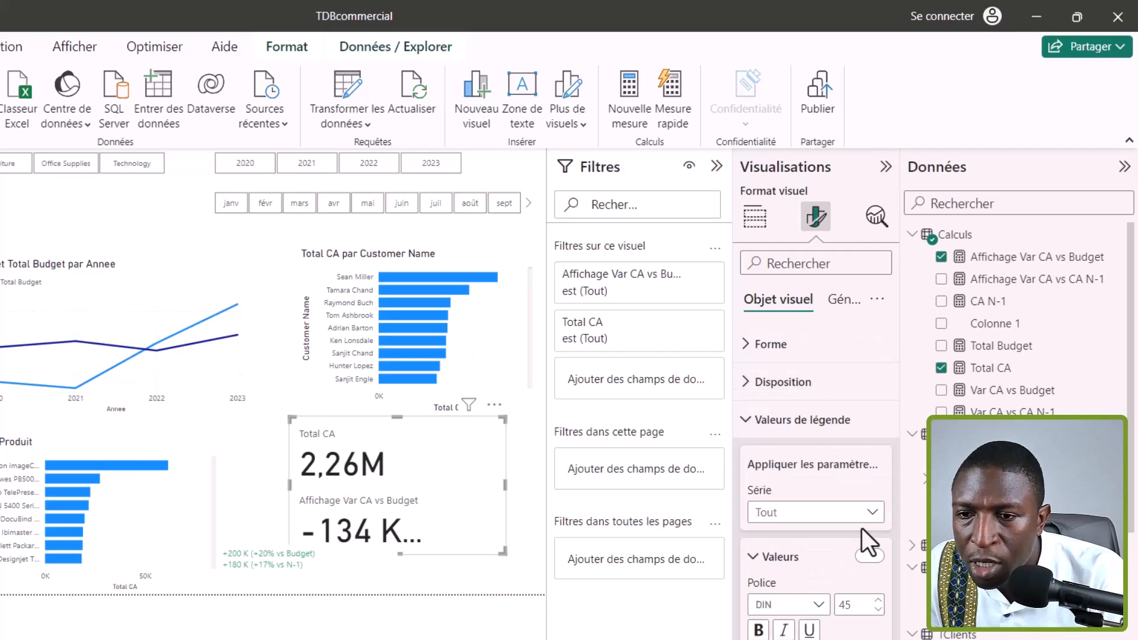
scroll(862, 528, down, 2)
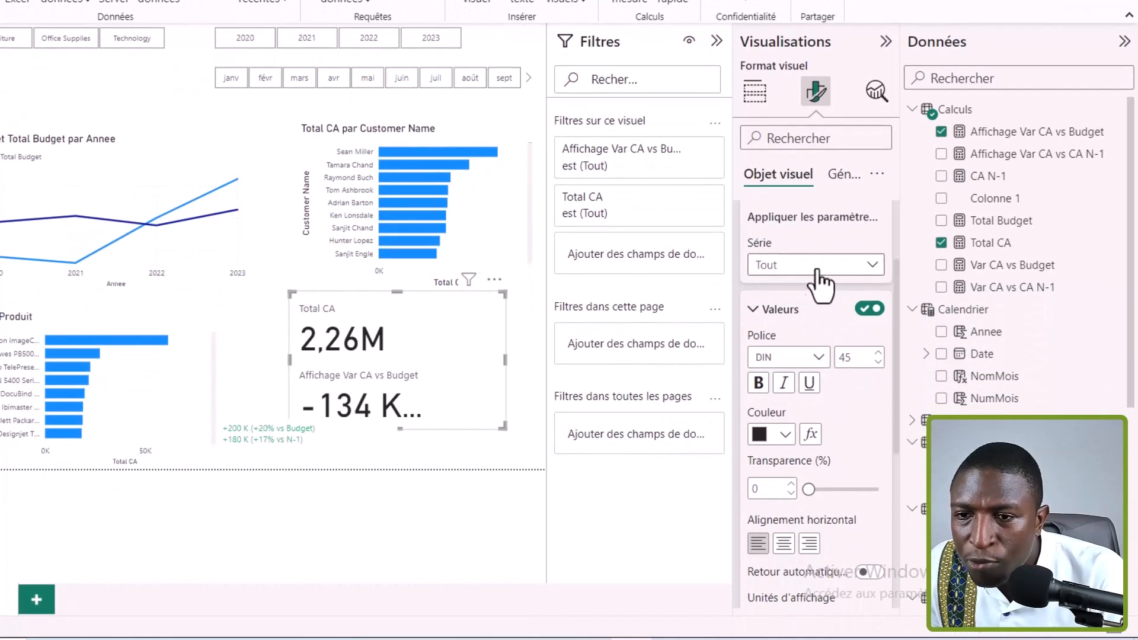
click(816, 270)
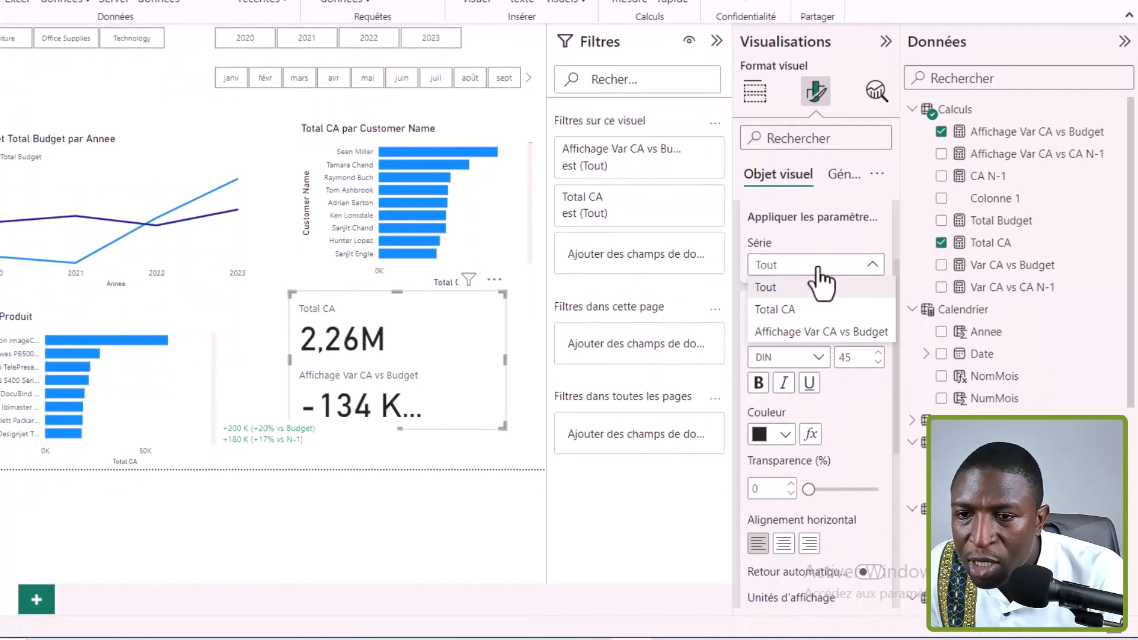
click(810, 308)
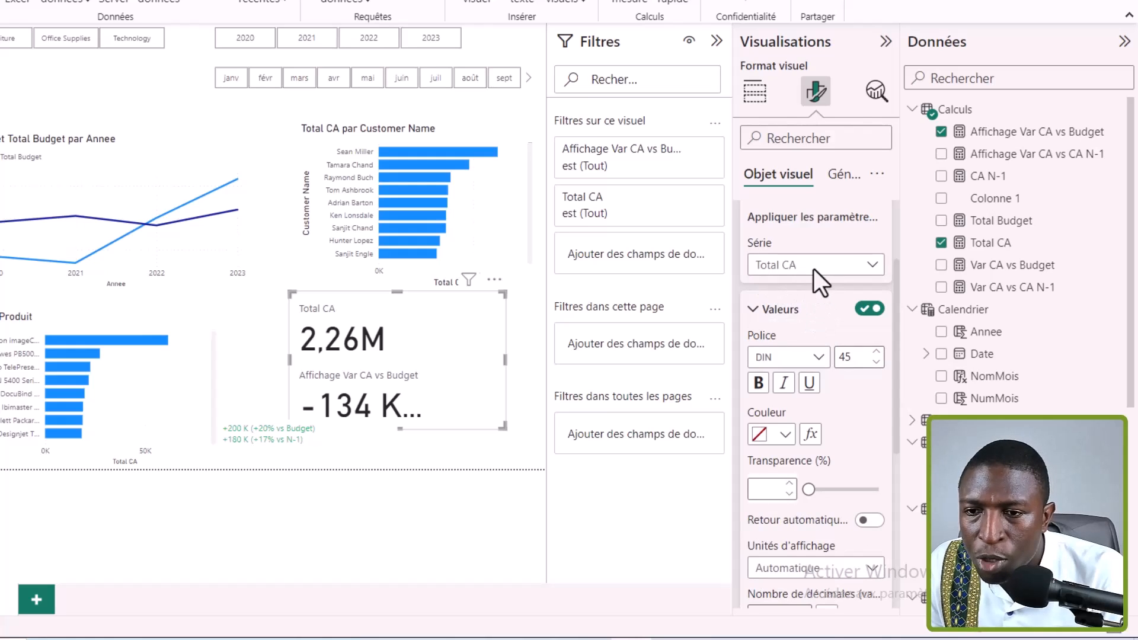
click(816, 271)
click(816, 310)
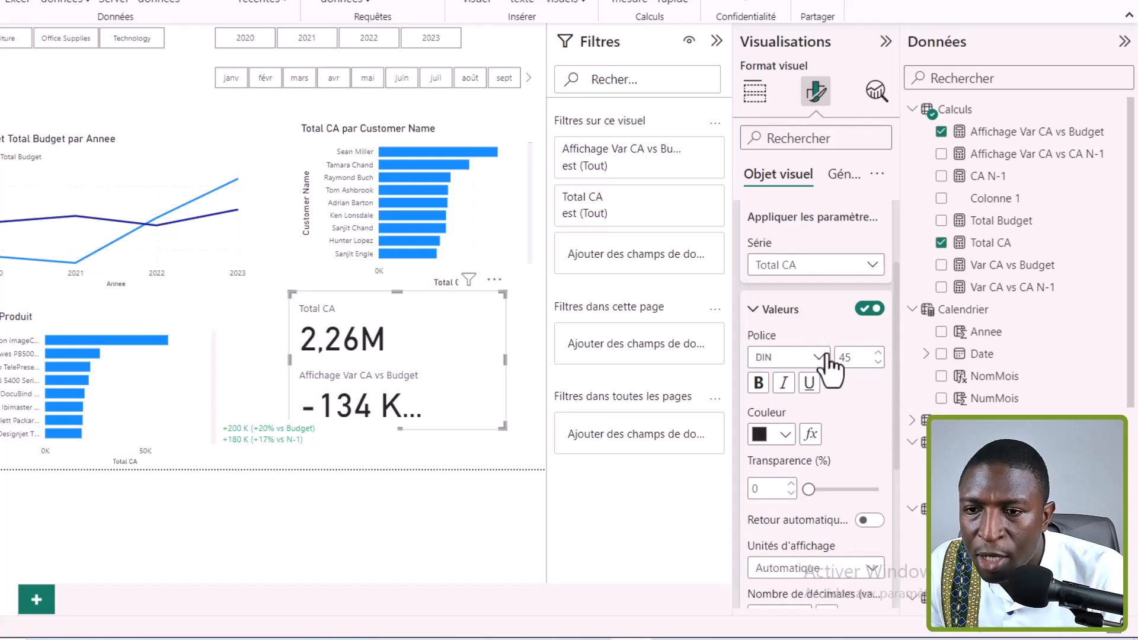
Set the Total CA value font to Segoe UI Bold at size 30.
scroll(808, 326, down, 1)
click(803, 296)
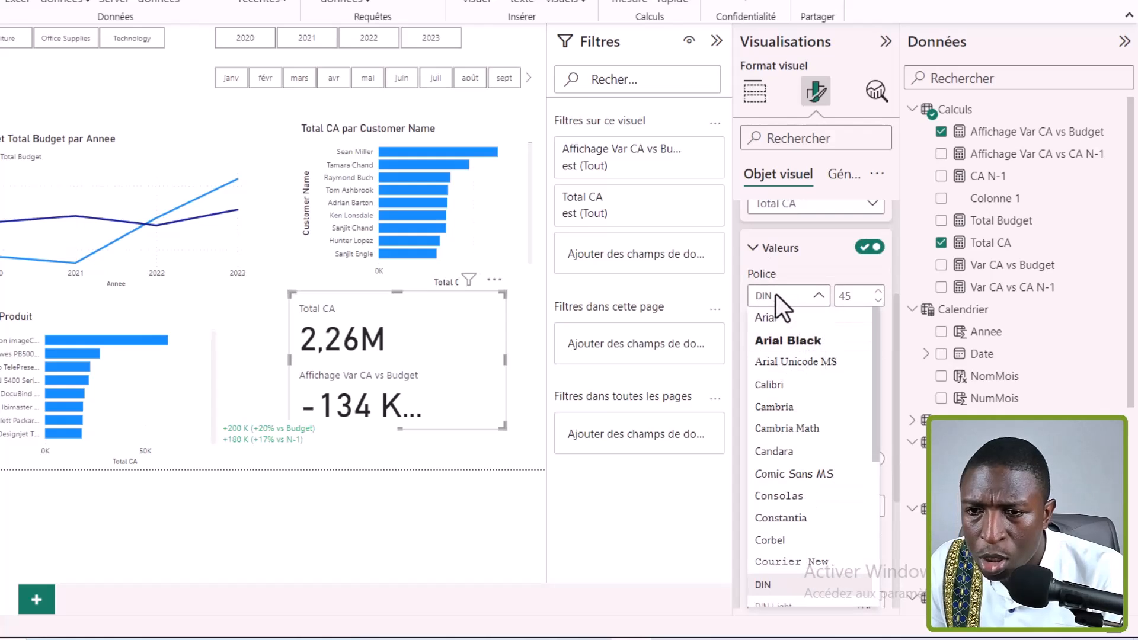
scroll(803, 461, down, 5)
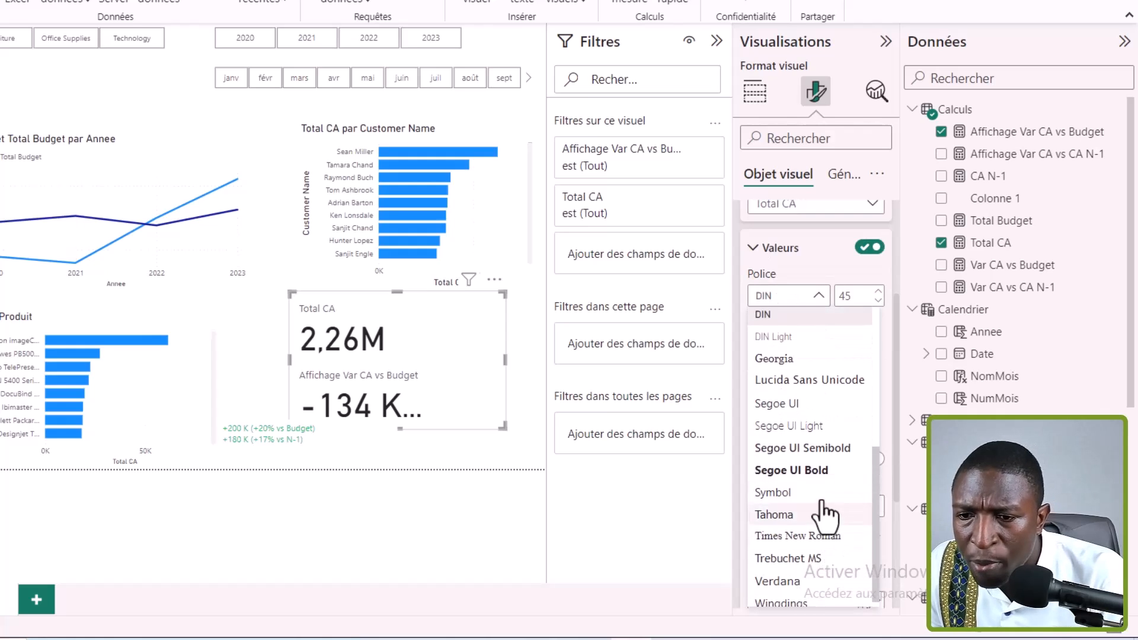
click(809, 469)
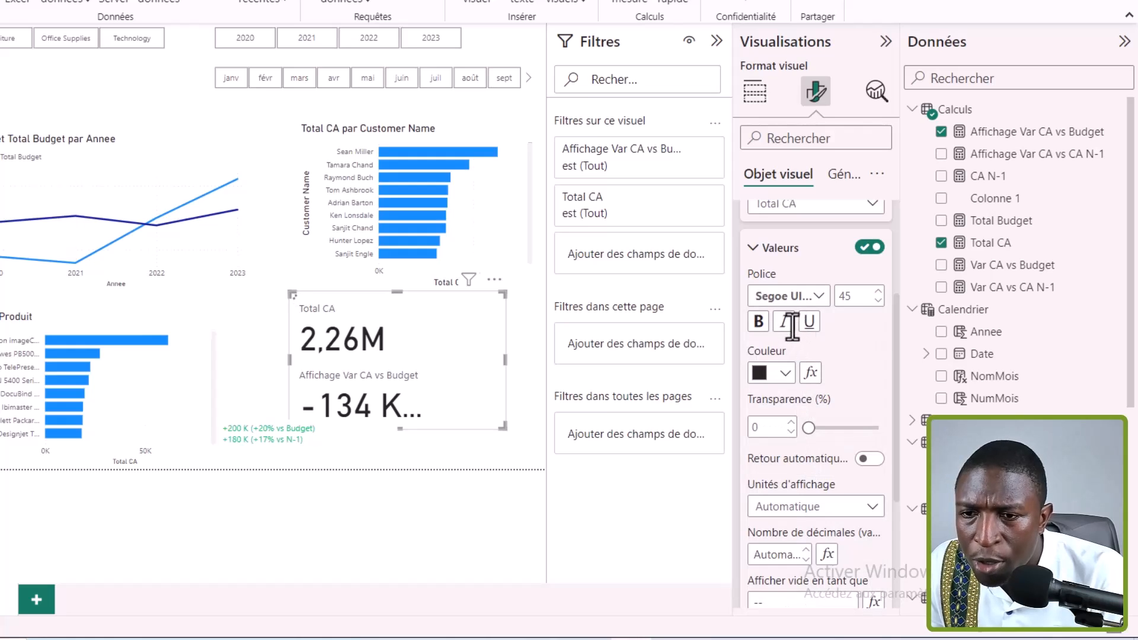
double_click(853, 296)
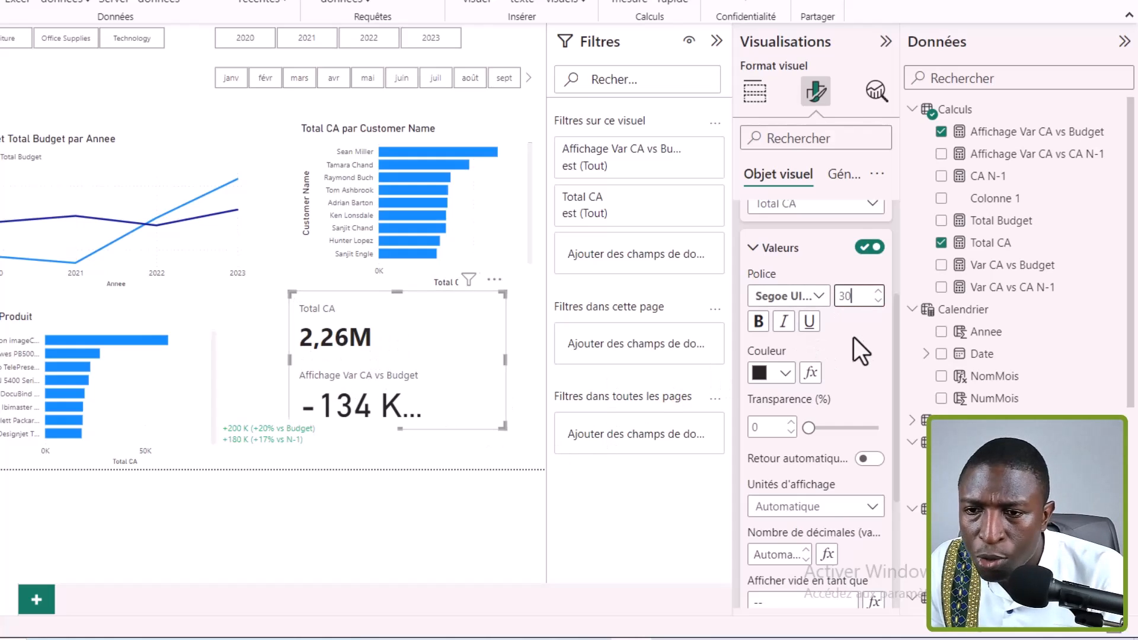
click(754, 247)
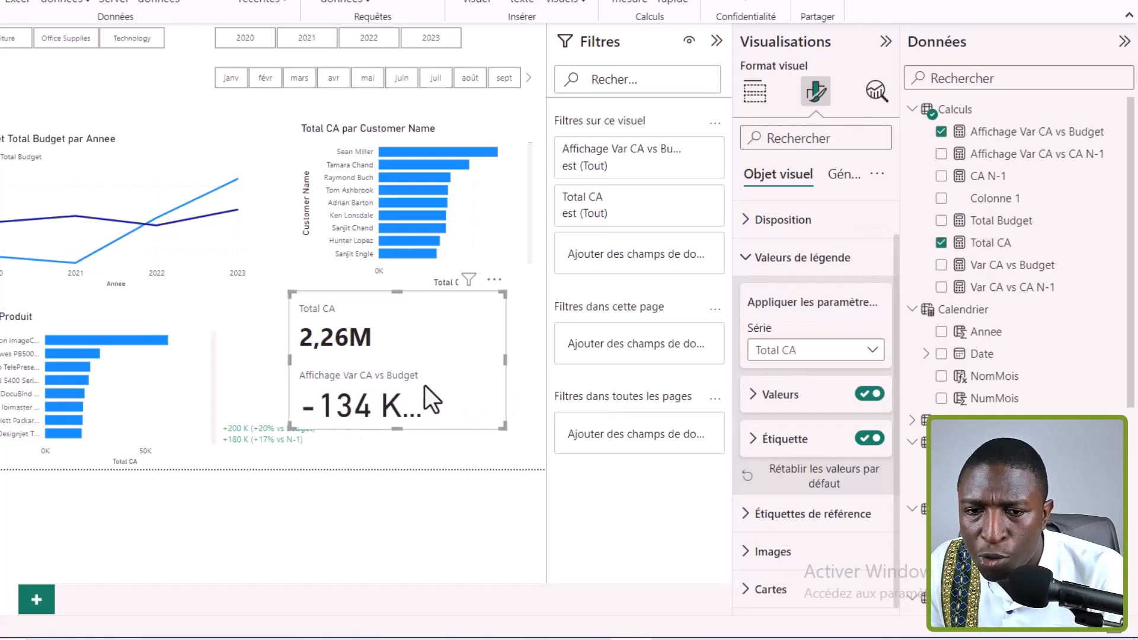
Reduce the value font size of the Affichage Var CA vs Budget series so its full text fits in the card.
click(856, 355)
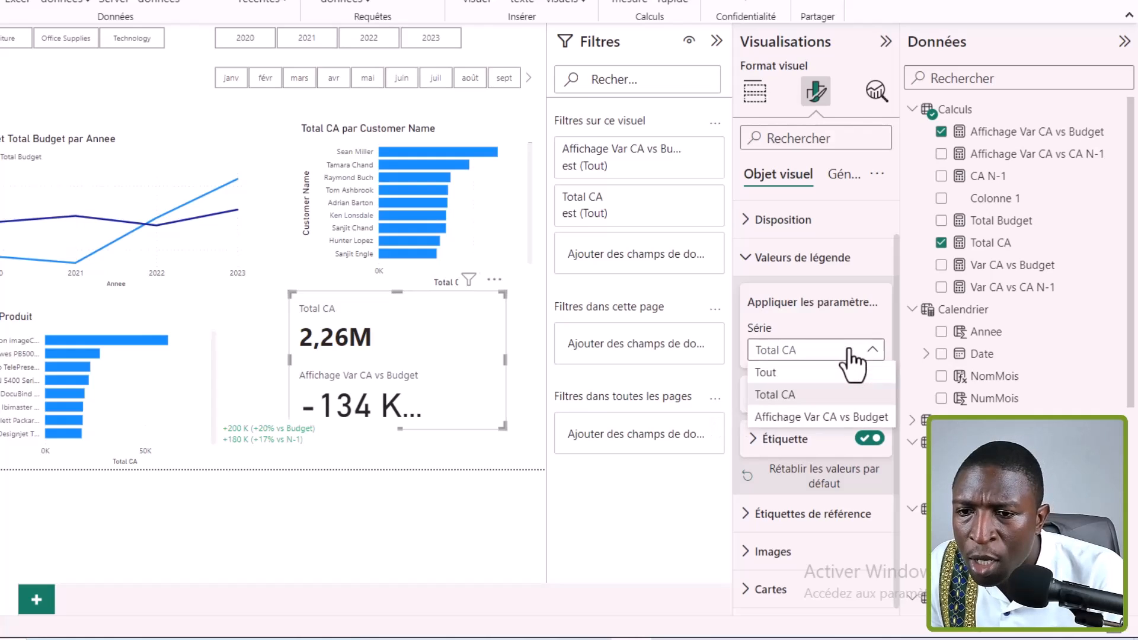
click(833, 416)
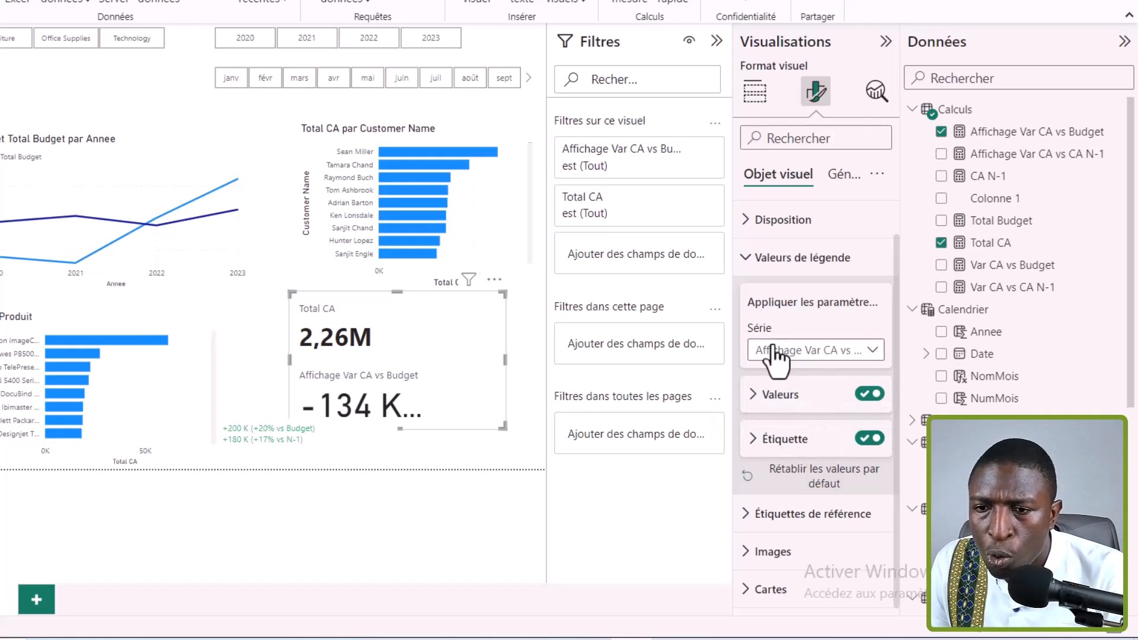
click(760, 402)
scroll(769, 409, down, 2)
scroll(773, 435, down, 5)
scroll(829, 367, up, 4)
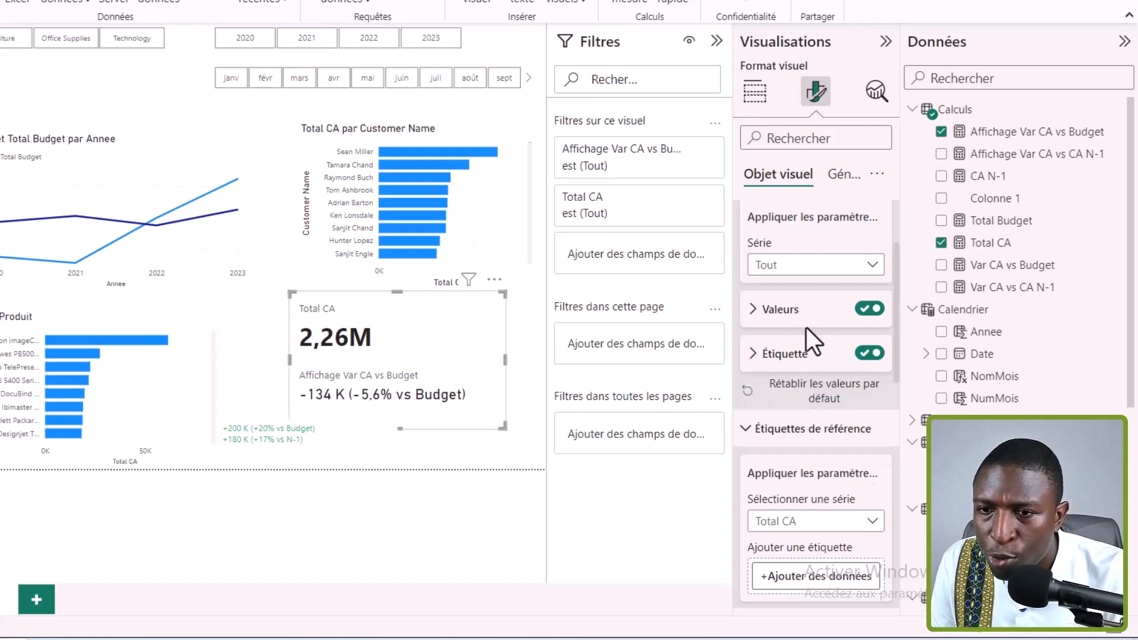
Turn off the Étiquette setting for both the Total CA and Affichage Var CA vs Budget series.
scroll(809, 338, up, 2)
scroll(833, 385, down, 2)
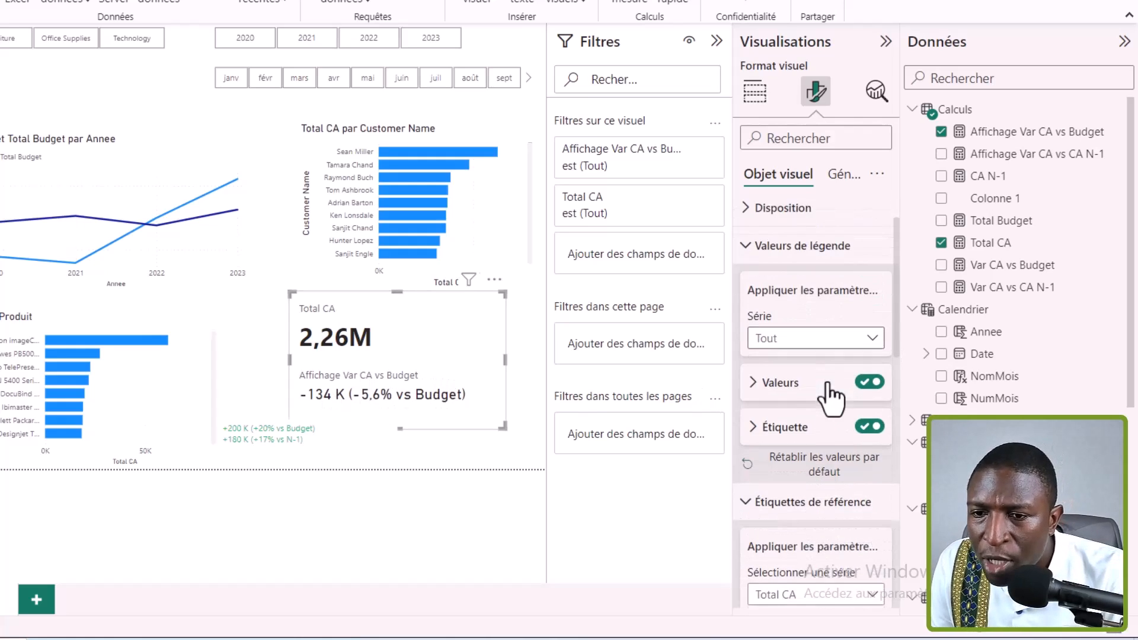
click(818, 329)
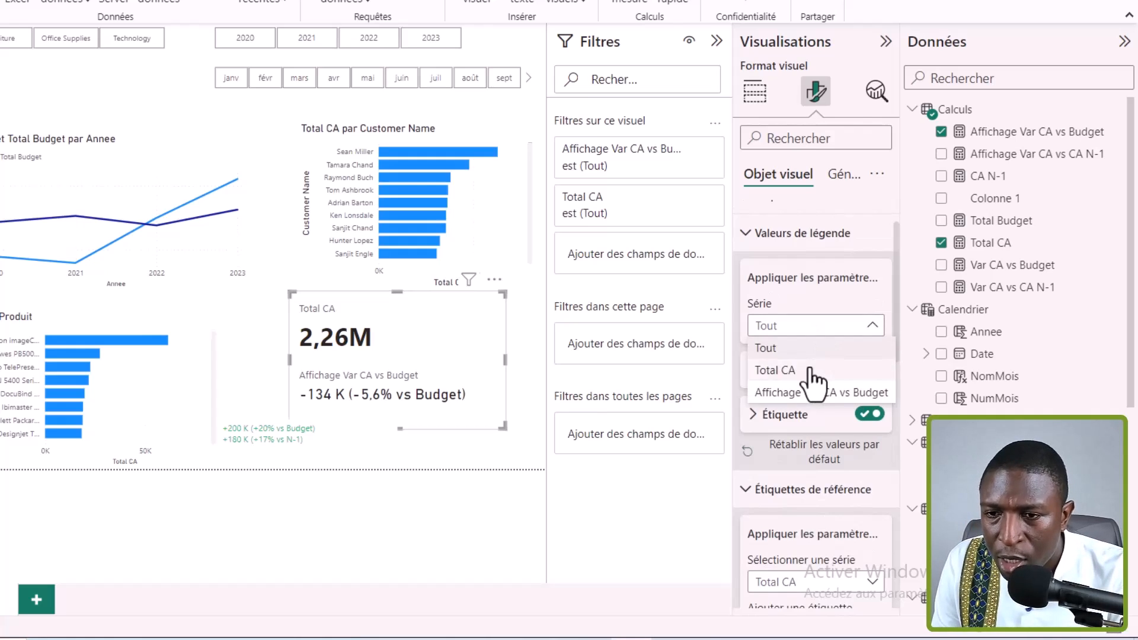
click(810, 369)
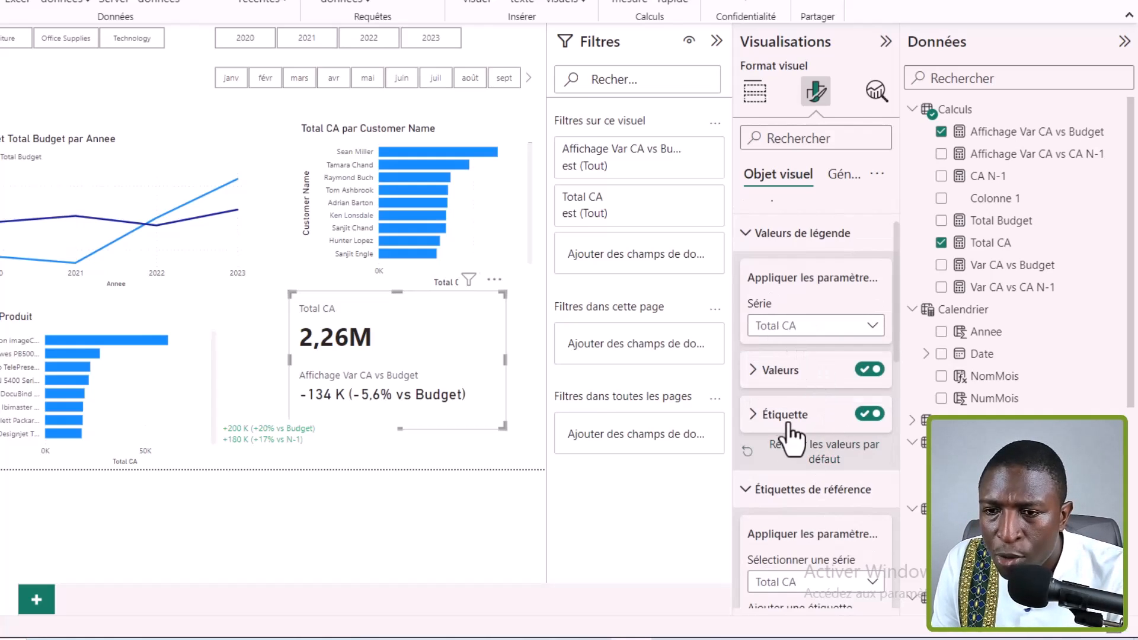
click(866, 415)
click(845, 331)
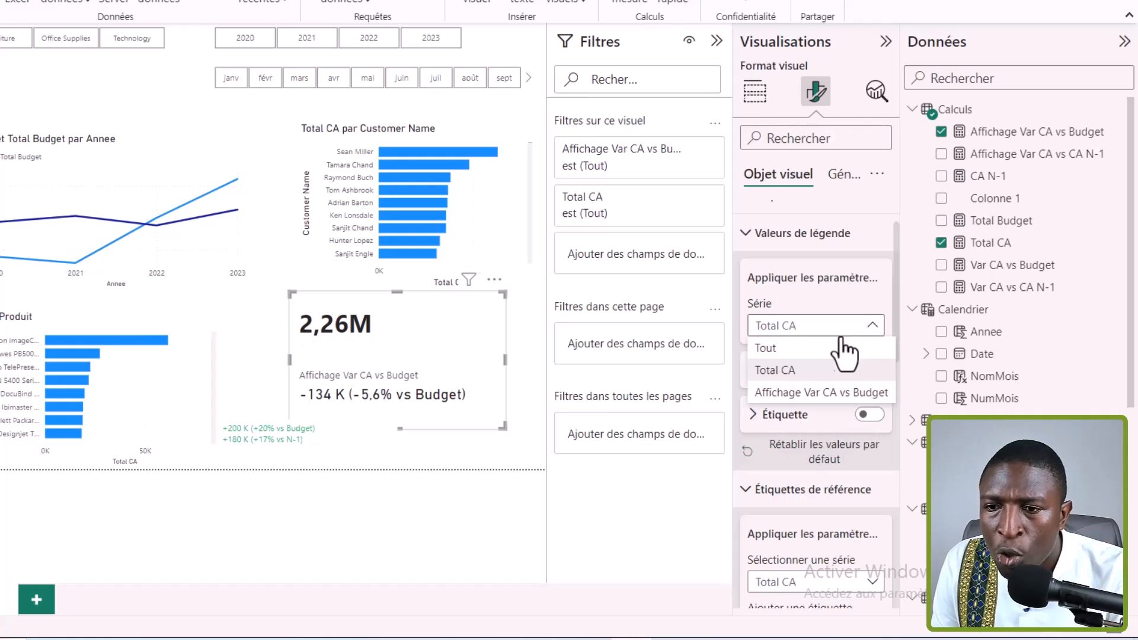
click(829, 394)
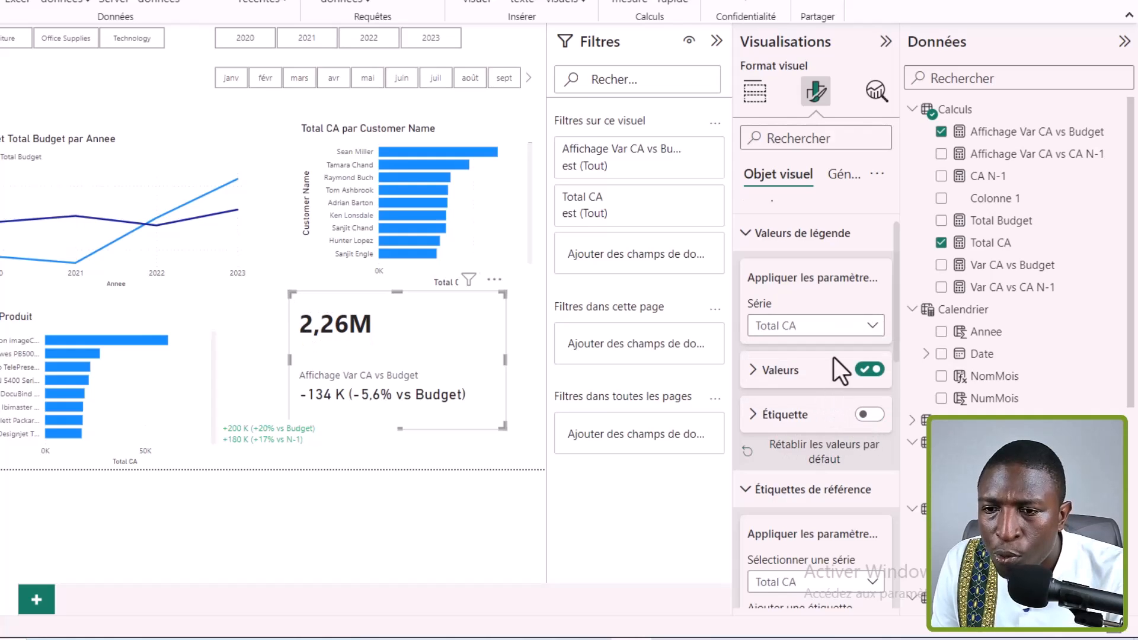
click(868, 415)
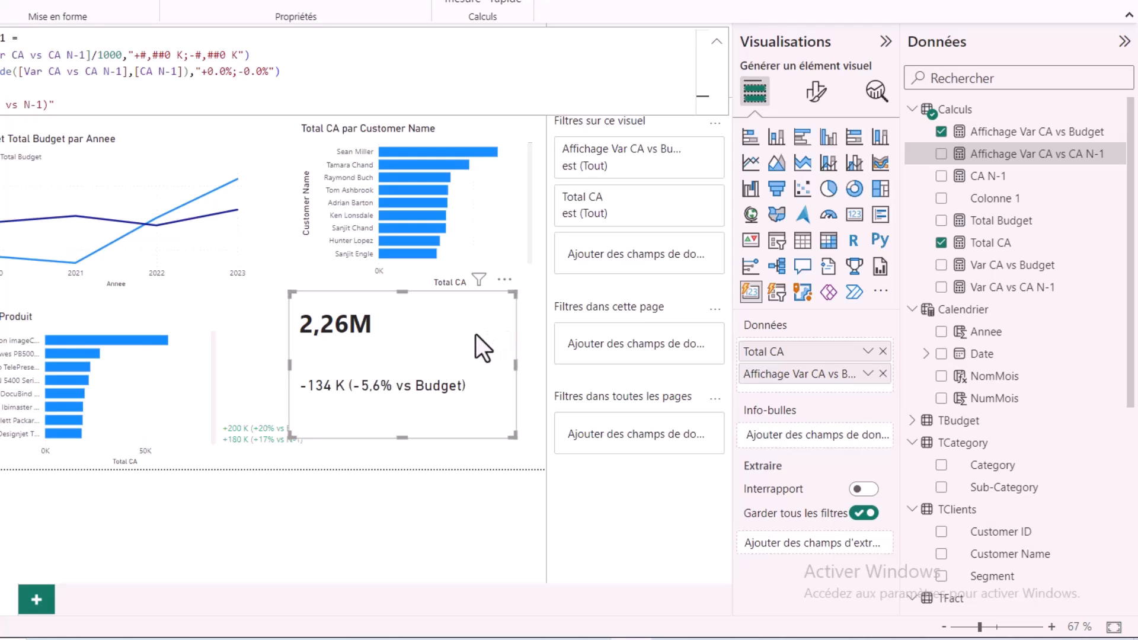
Add the Affichage Var CA vs CA N-1 measure to the card, with its label hidden and its value in the smaller font.
click(941, 154)
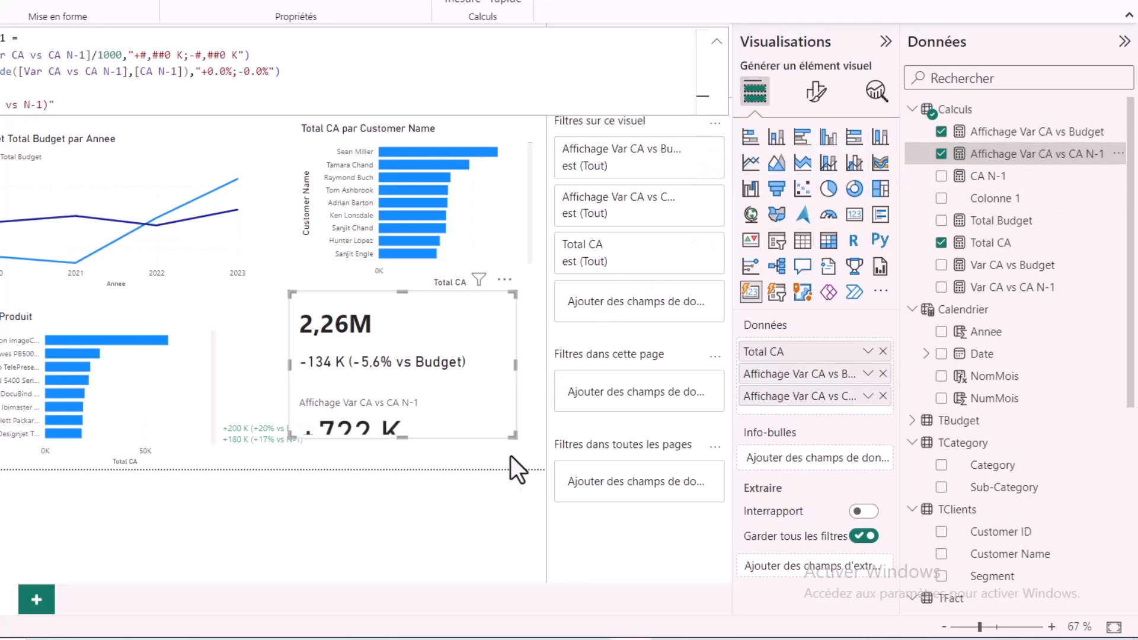
drag(512, 452, 512, 453)
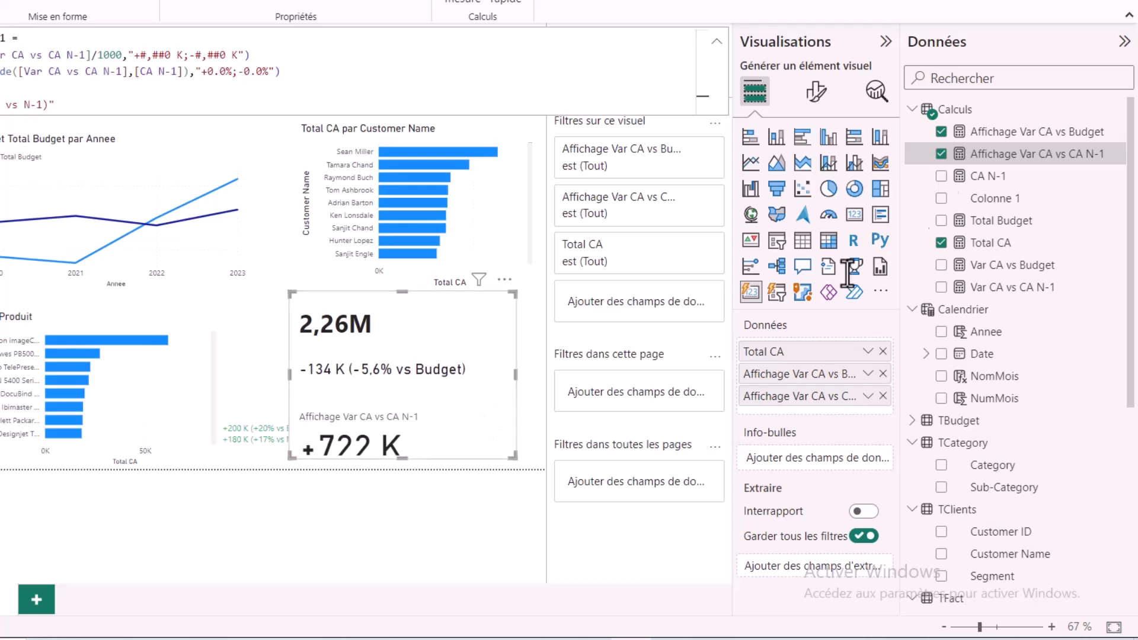
click(815, 90)
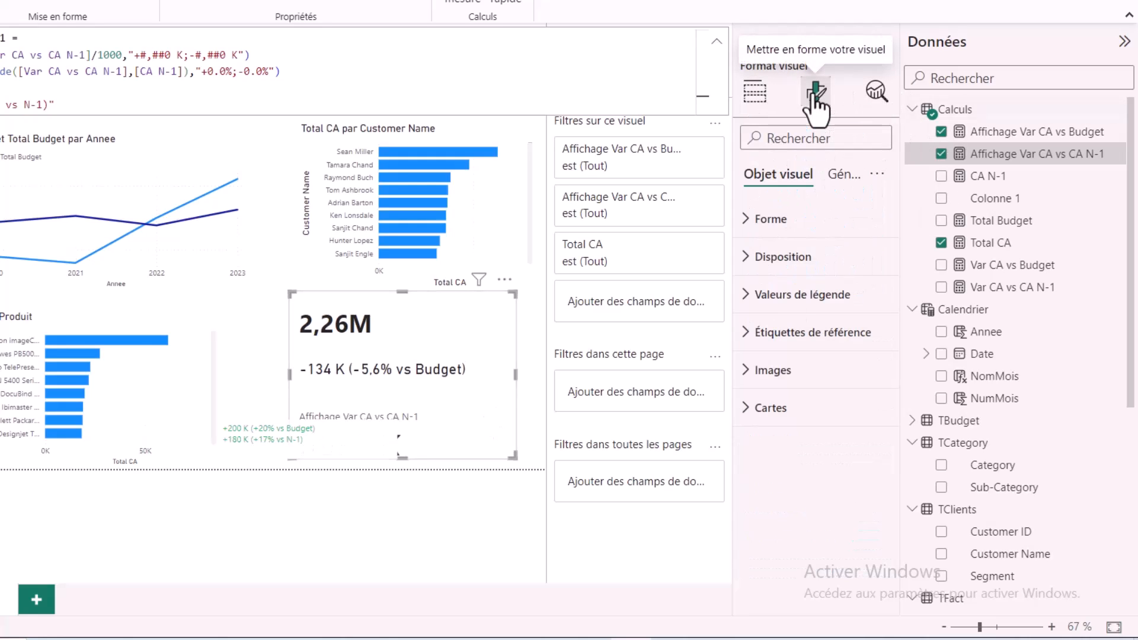
click(754, 278)
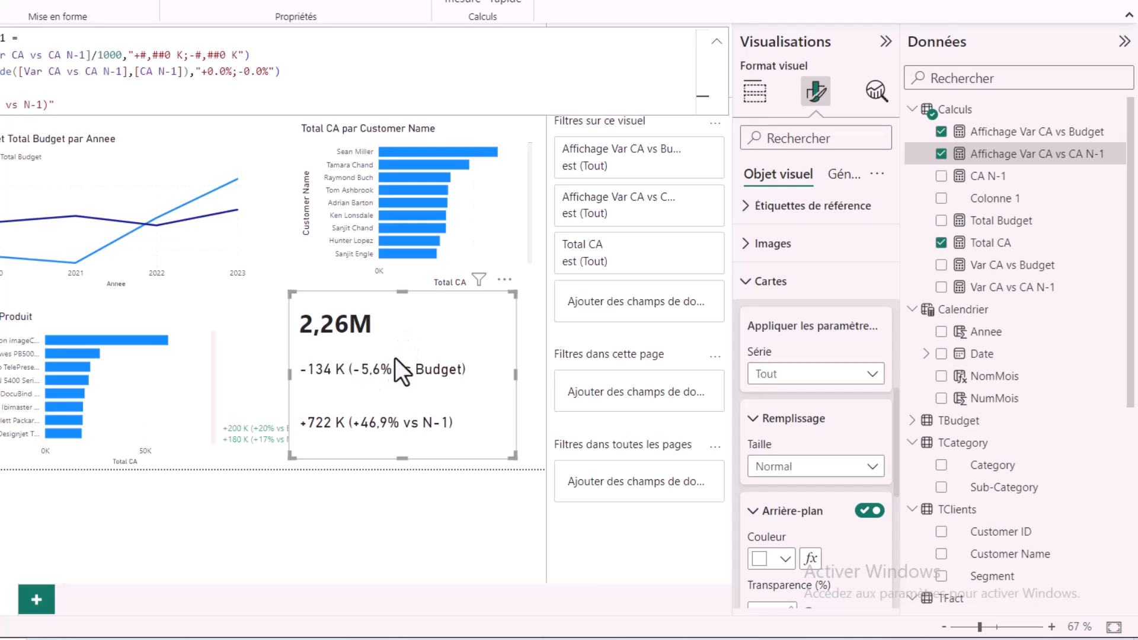
Shrink the card's height and width to fit closely around the three stacked values.
mouse_move(513, 457)
mouse_down()
mouse_move(501, 393)
mouse_move(500, 439)
mouse_up()
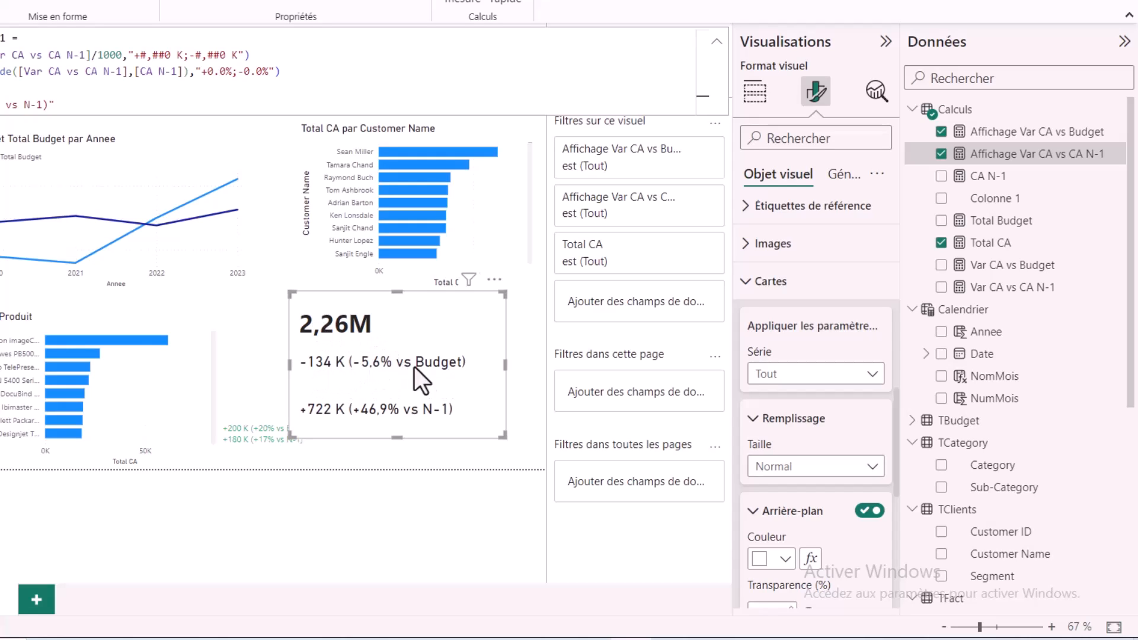
mouse_move(501, 423)
mouse_down()
mouse_move(490, 385)
mouse_move(495, 431)
mouse_up()
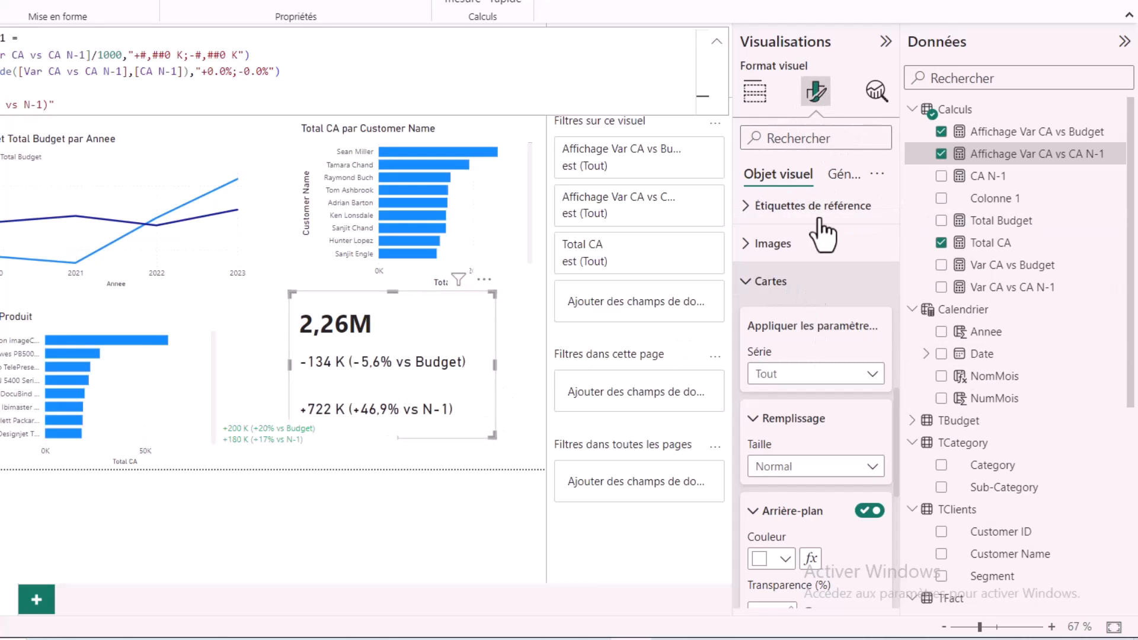
Set the Remplissage size under Cartes to Personnalisé for all series.
click(755, 284)
scroll(776, 300, up, 10)
click(752, 296)
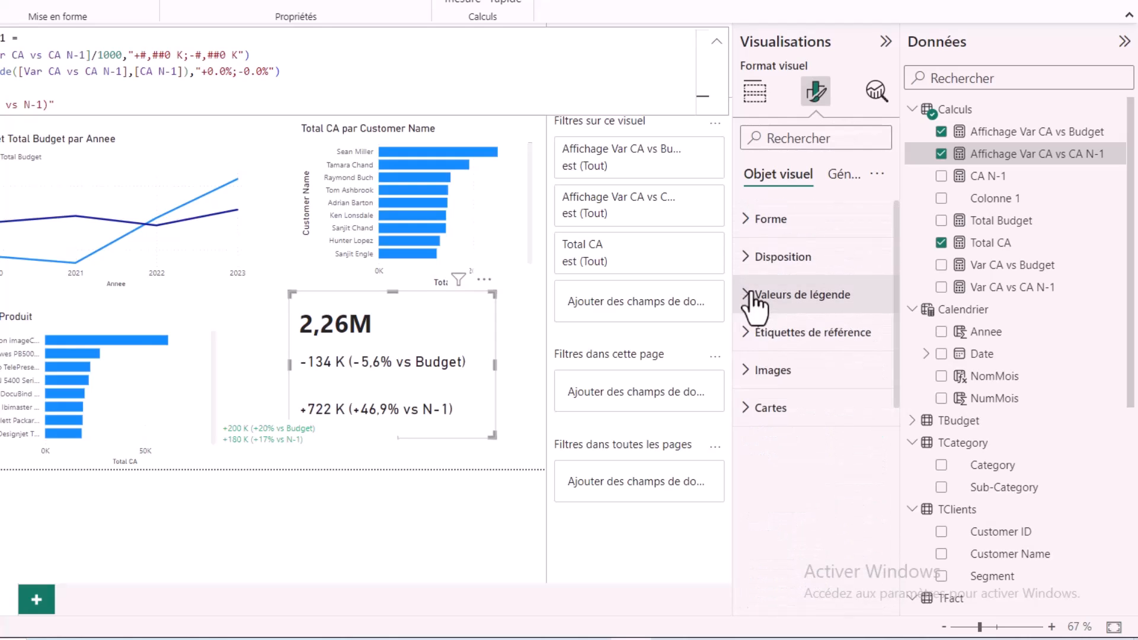
click(749, 409)
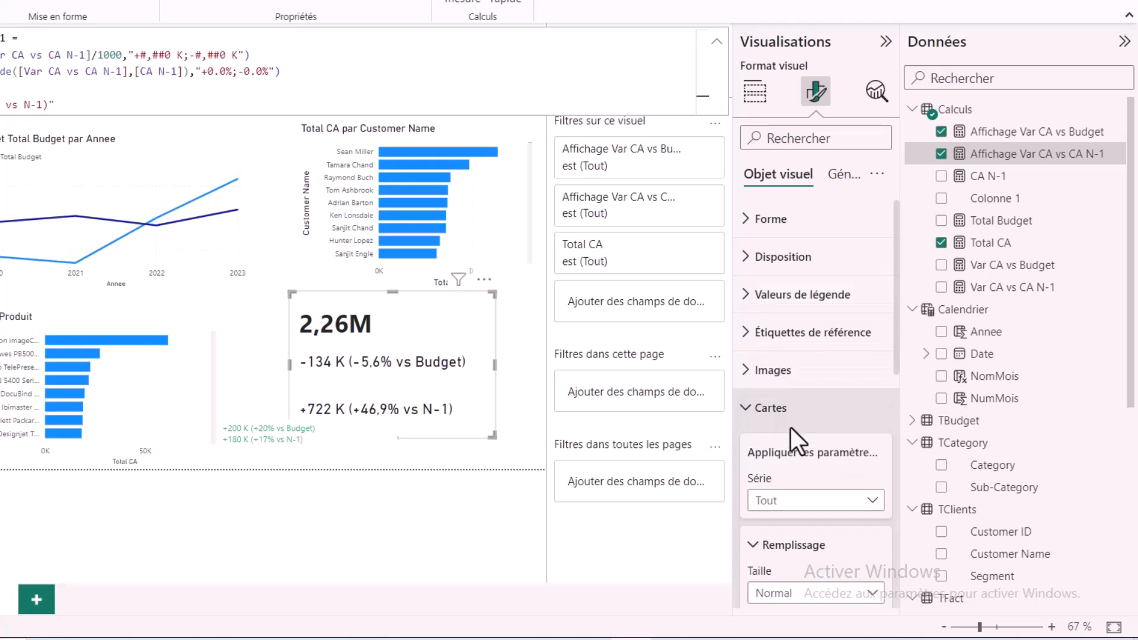
scroll(839, 432, down, 10)
scroll(840, 422, down, 2)
scroll(840, 422, up, 5)
scroll(841, 421, up, 2)
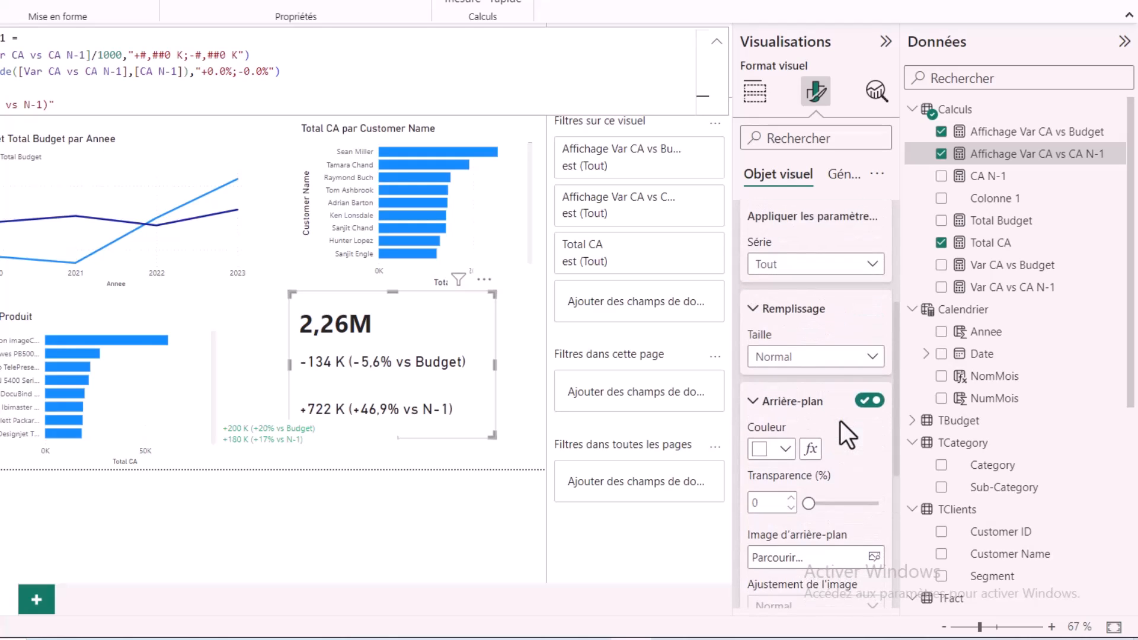
click(798, 356)
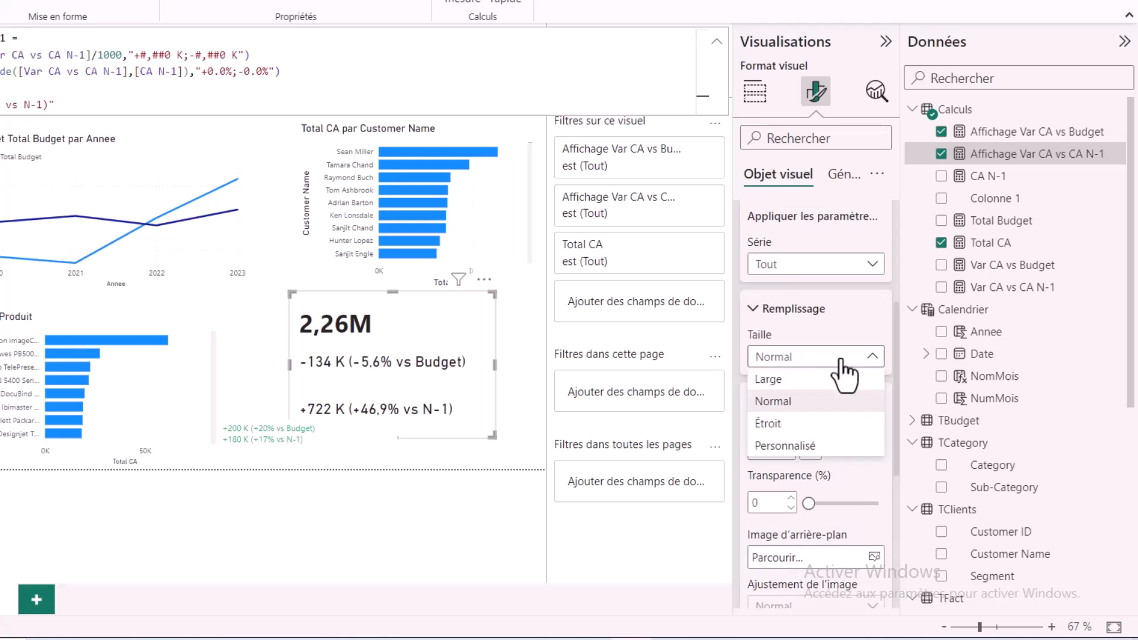
click(811, 451)
scroll(836, 454, down, 3)
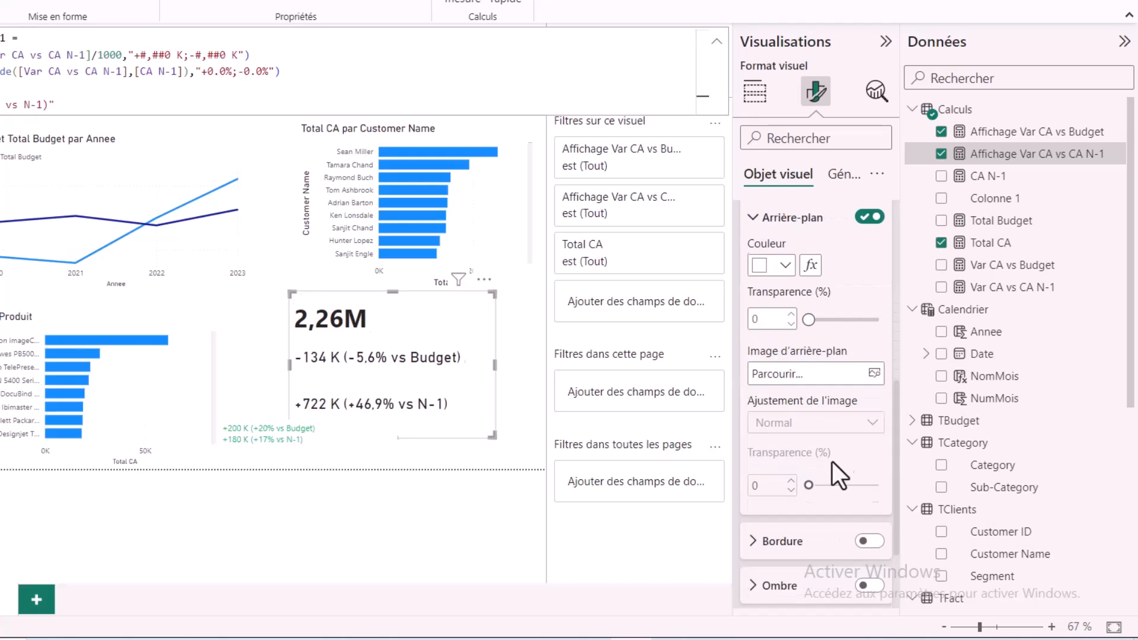
scroll(830, 429, up, 5)
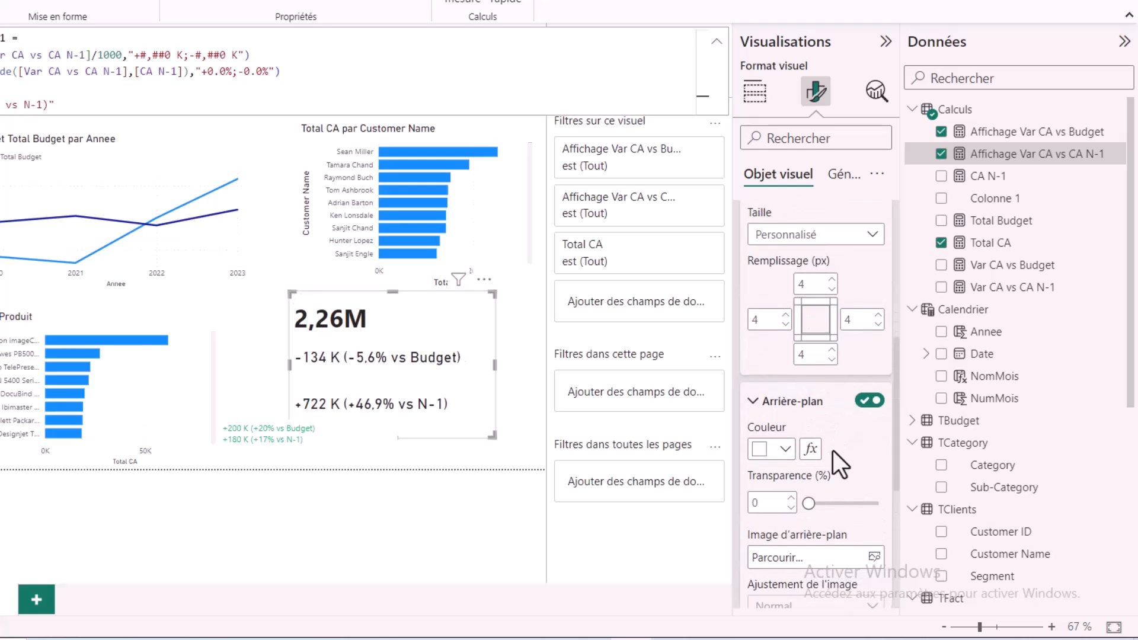
Set the top and bottom Remplissage of the cards to 0 px.
click(803, 408)
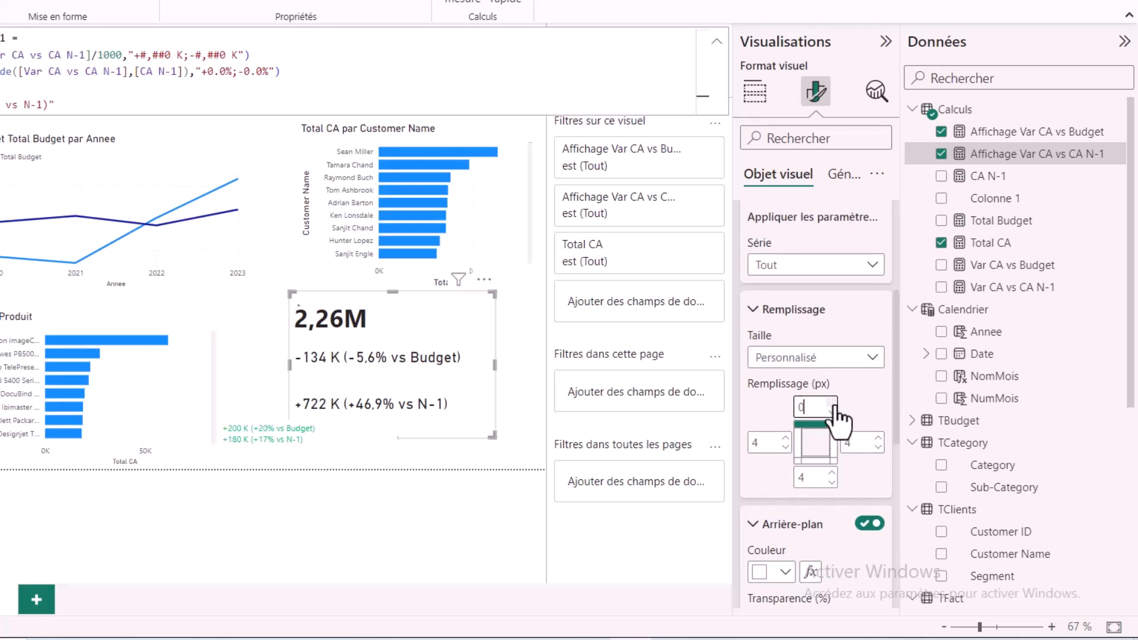
text(0)
click(812, 477)
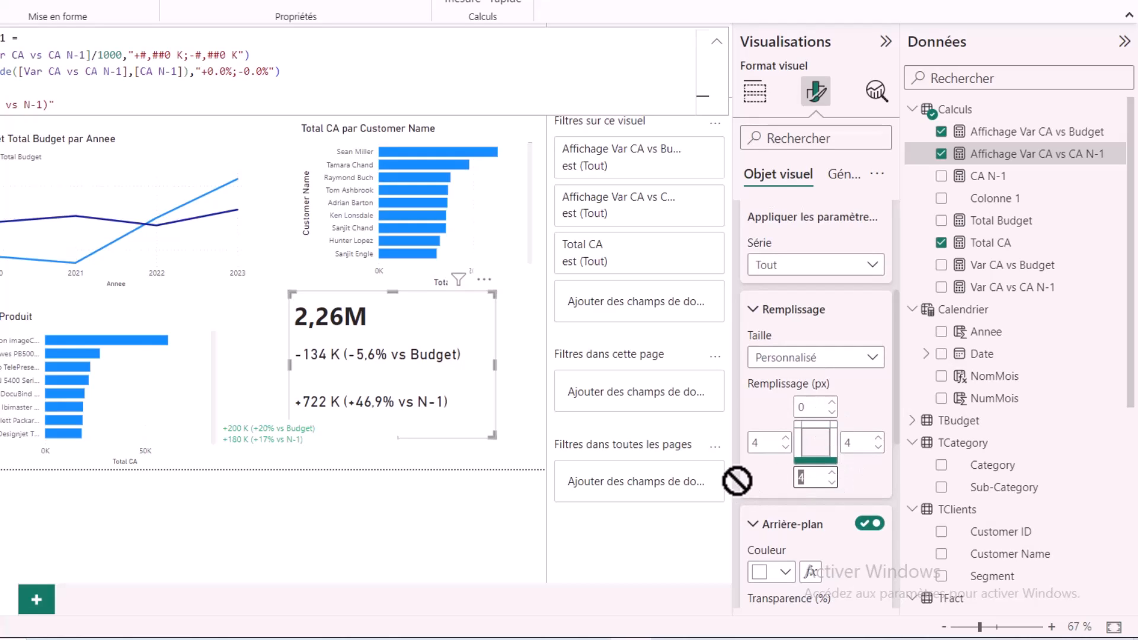
text(0)
click(457, 378)
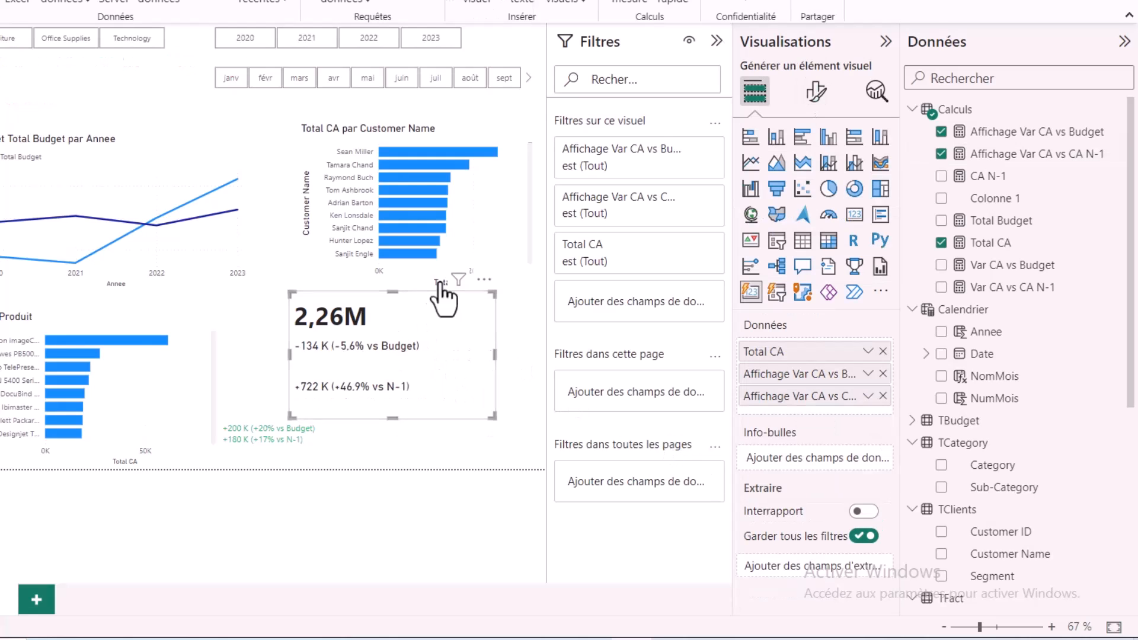
Give the card the title CA Global.
click(819, 98)
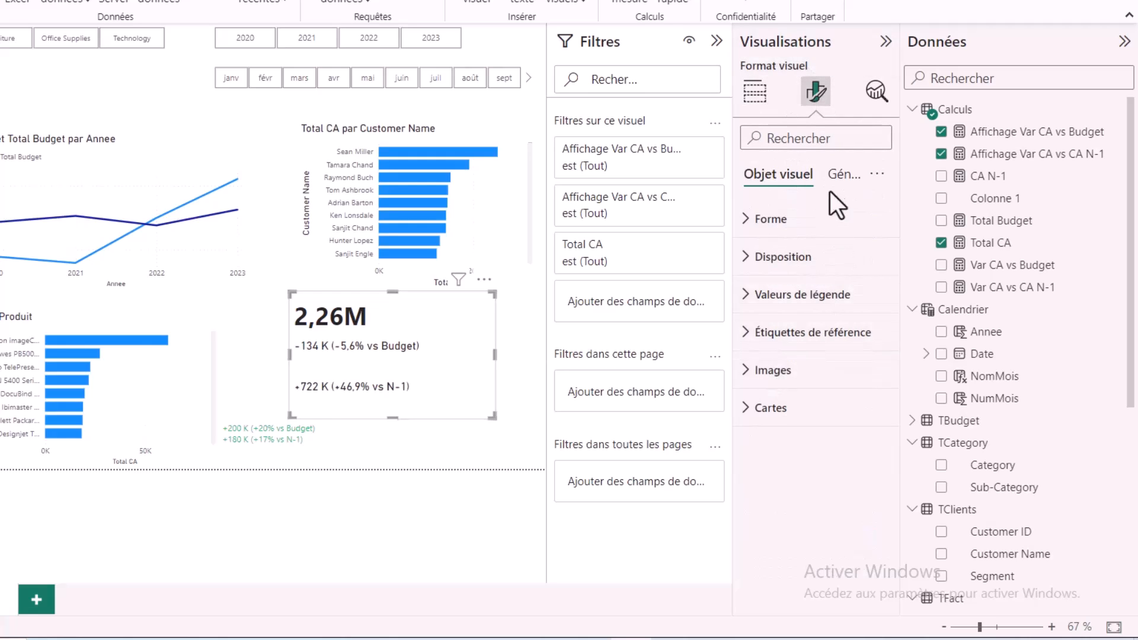
click(836, 177)
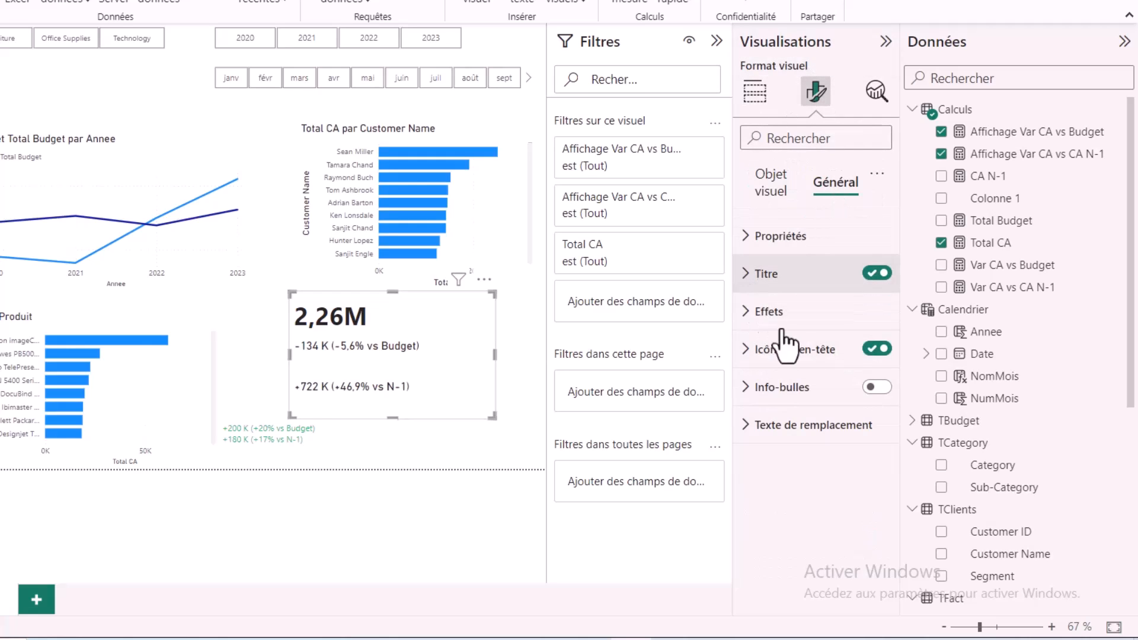
click(765, 273)
click(807, 364)
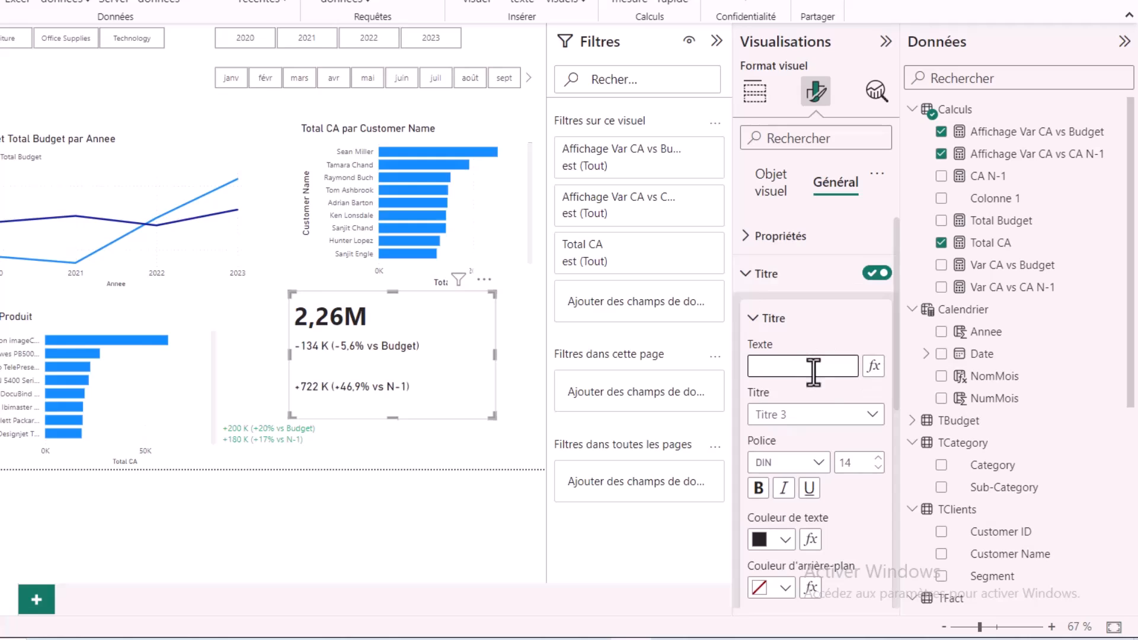
text(CA Global)
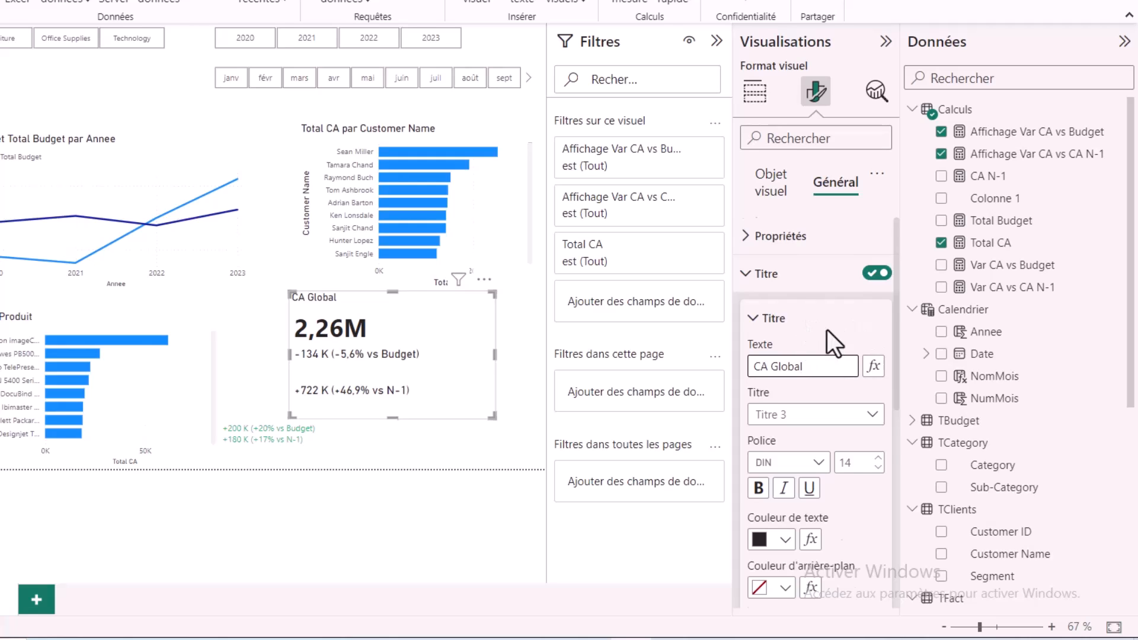
Turn on the card's Sous-titre and open its text for editing.
scroll(827, 330, down, 6)
click(867, 313)
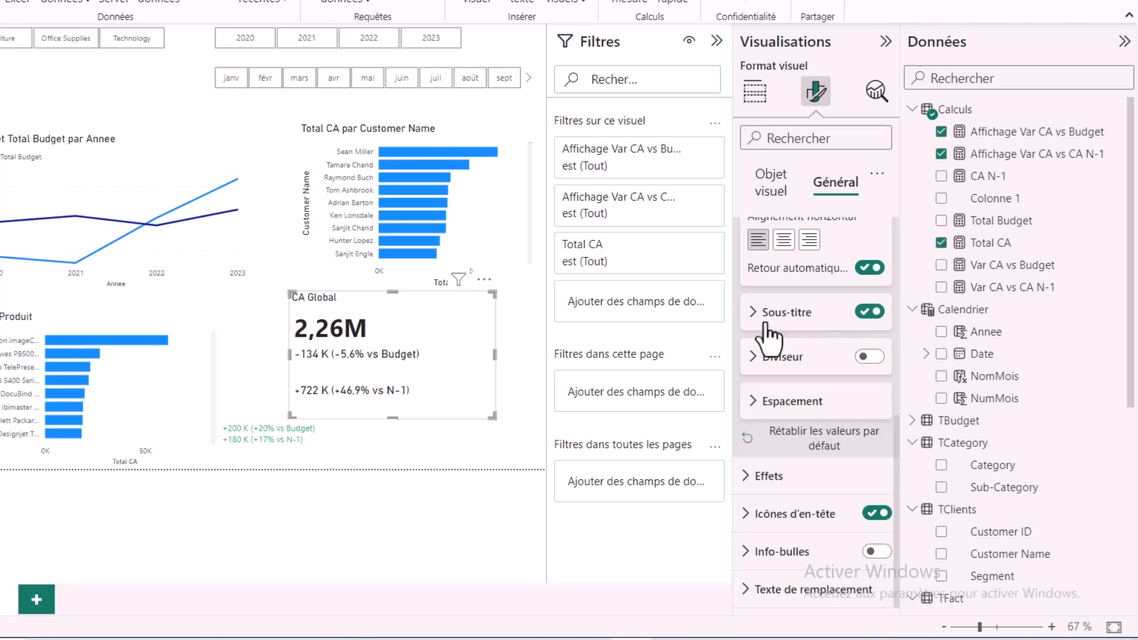
click(758, 317)
click(786, 360)
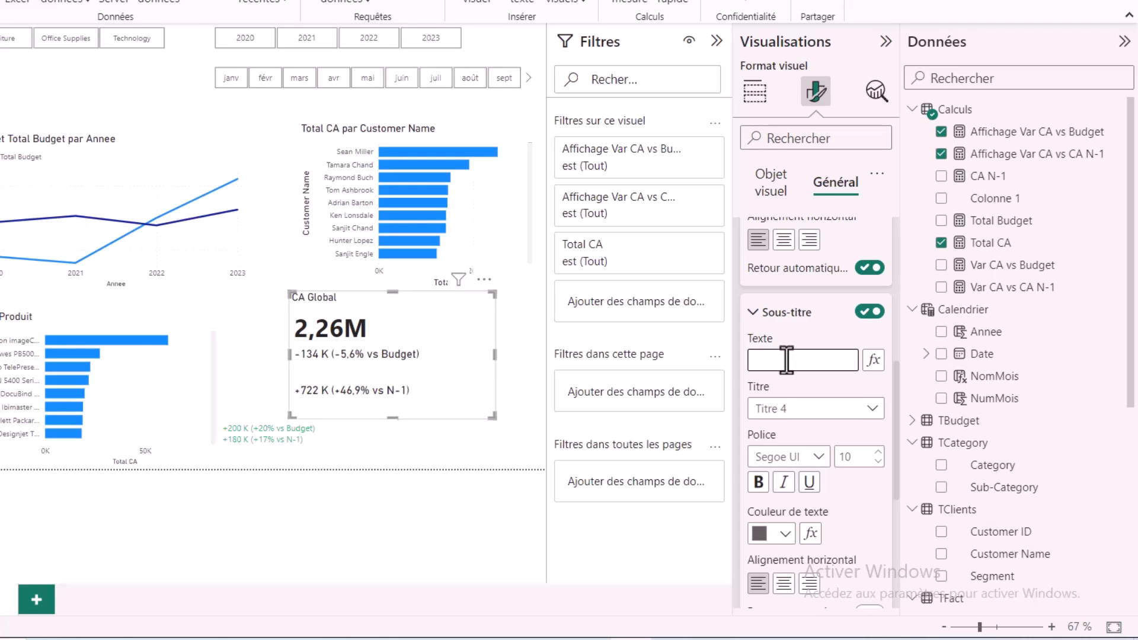
text(de)
text( sep)
text(t)
key(BackSpace)
key(BackSpace)
key(BackSpace)
key(BackSpace)
key(BackSpace)
key(BackSpace)
key(BackSpace)
key(BackSpace)
Enter Sept 2022 - Nov 2023 as the card's subtitle text.
text(Sept 2022 - Nov 20)
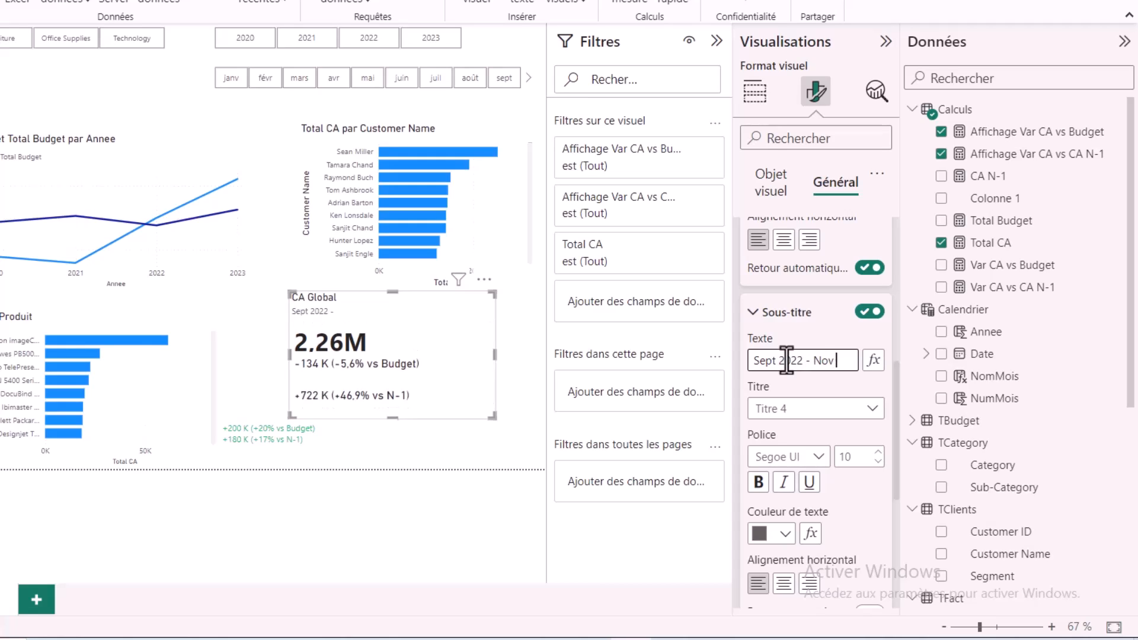
text(23)
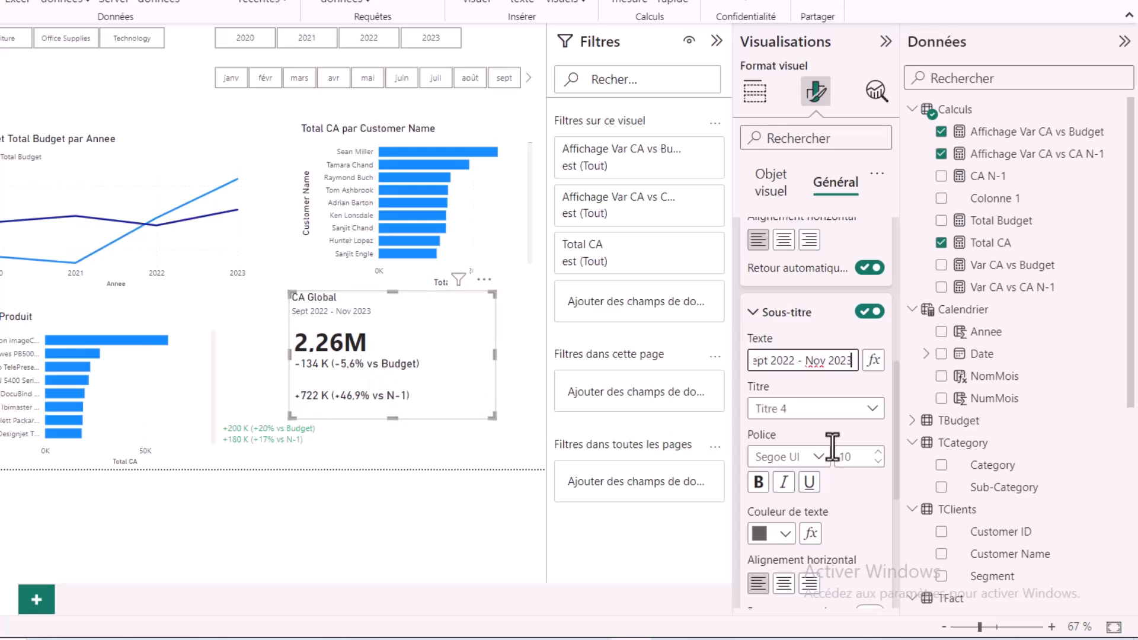
click(753, 312)
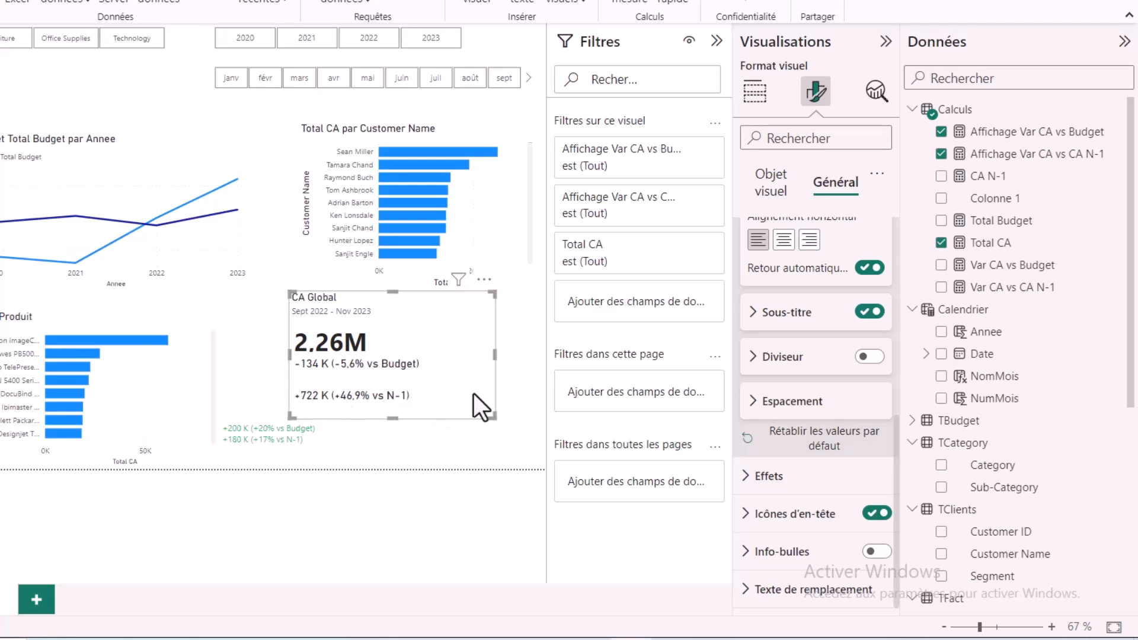
Remove the Affichage Var CA vs CA N-1 measure from the card's data fields.
scroll(815, 340, up, 5)
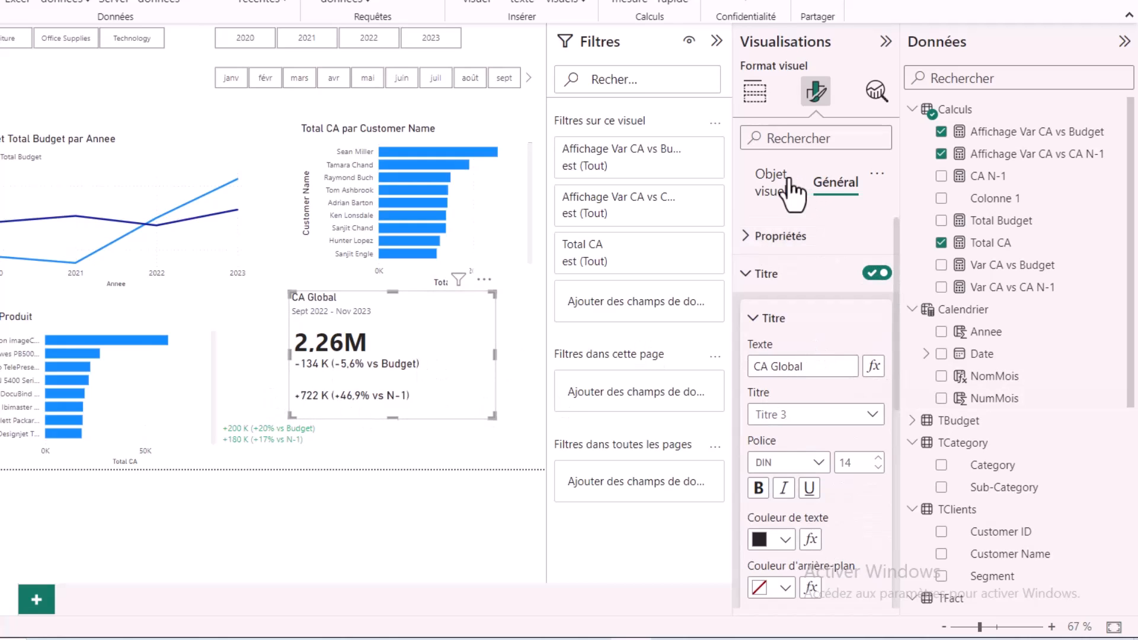
click(751, 98)
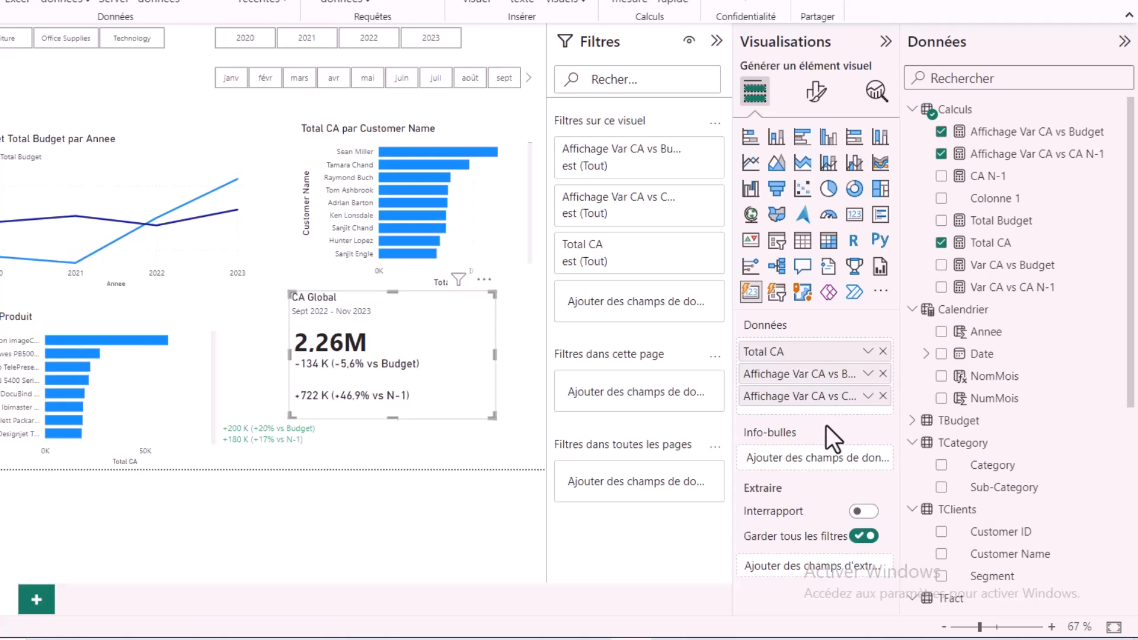
click(883, 396)
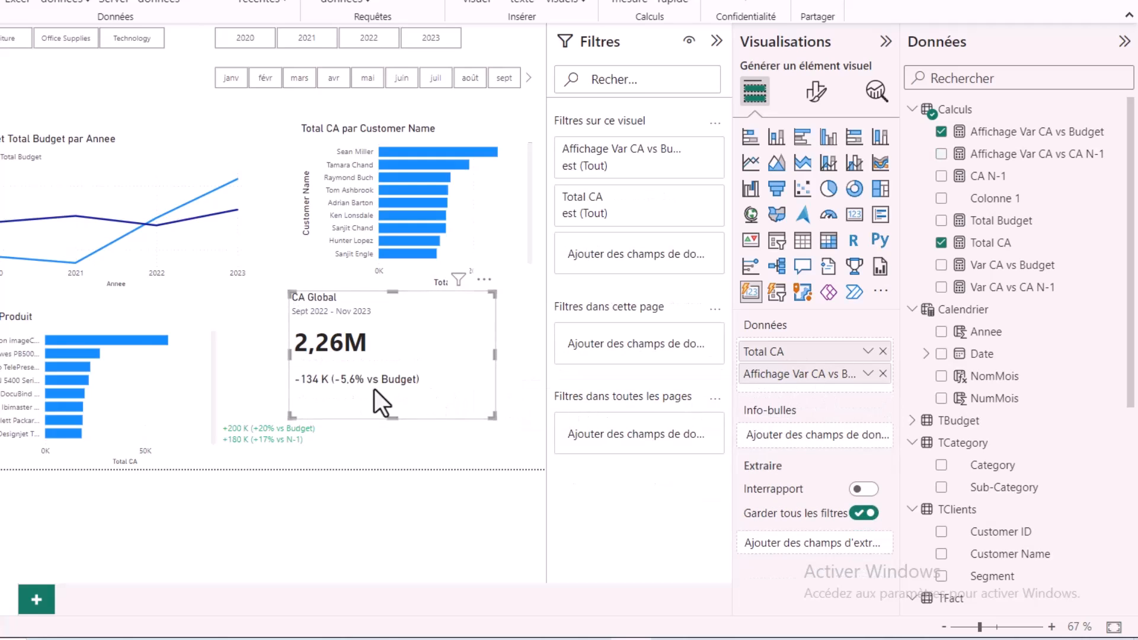
Add the Affichage Var CA vs CA N-1 measure as a reference label for the Total CA series.
click(816, 95)
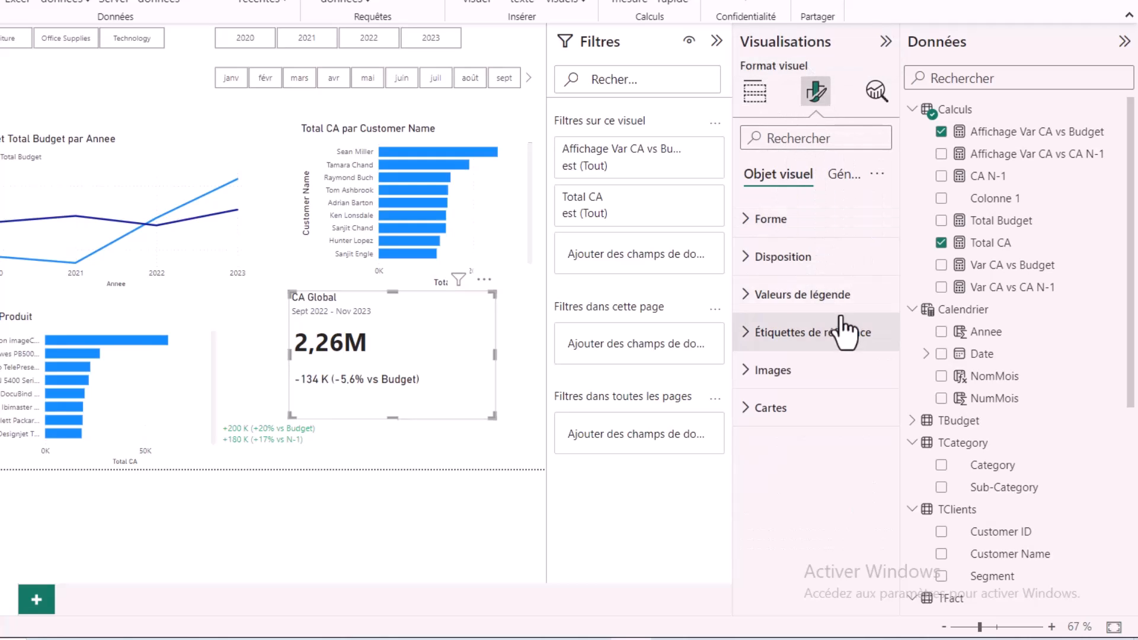
click(746, 333)
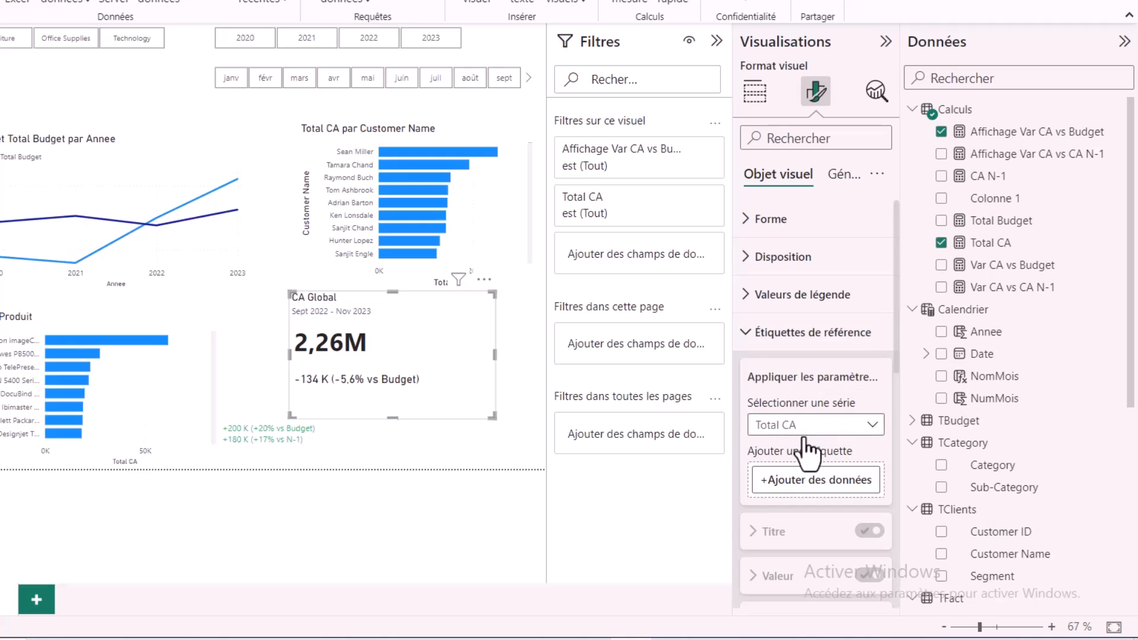
click(812, 432)
click(811, 471)
scroll(845, 434, down, 3)
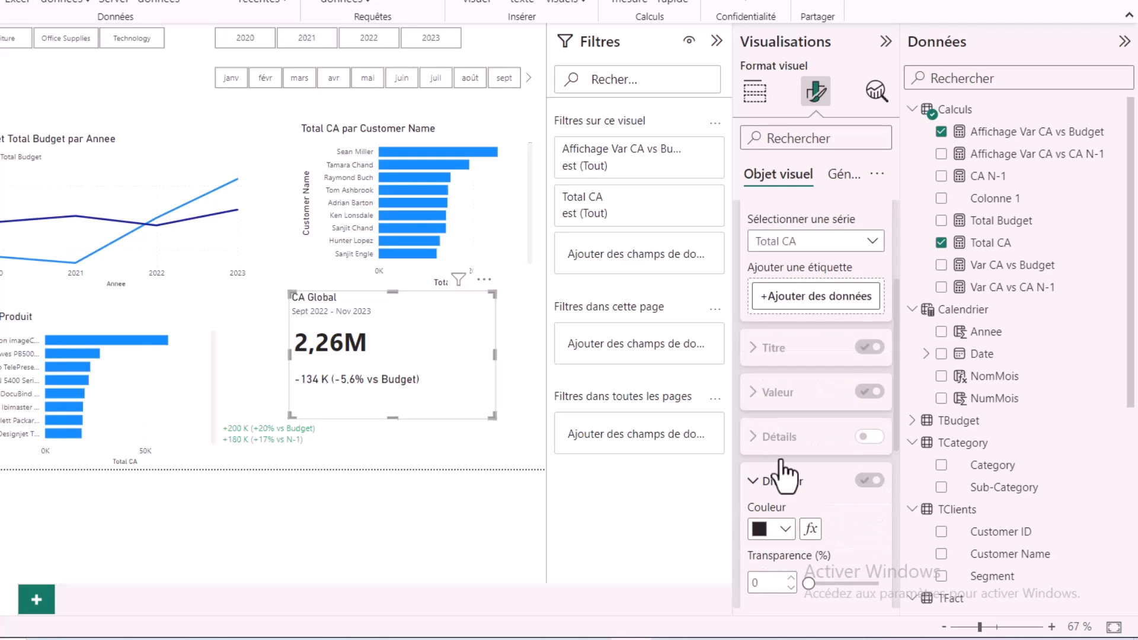
click(820, 306)
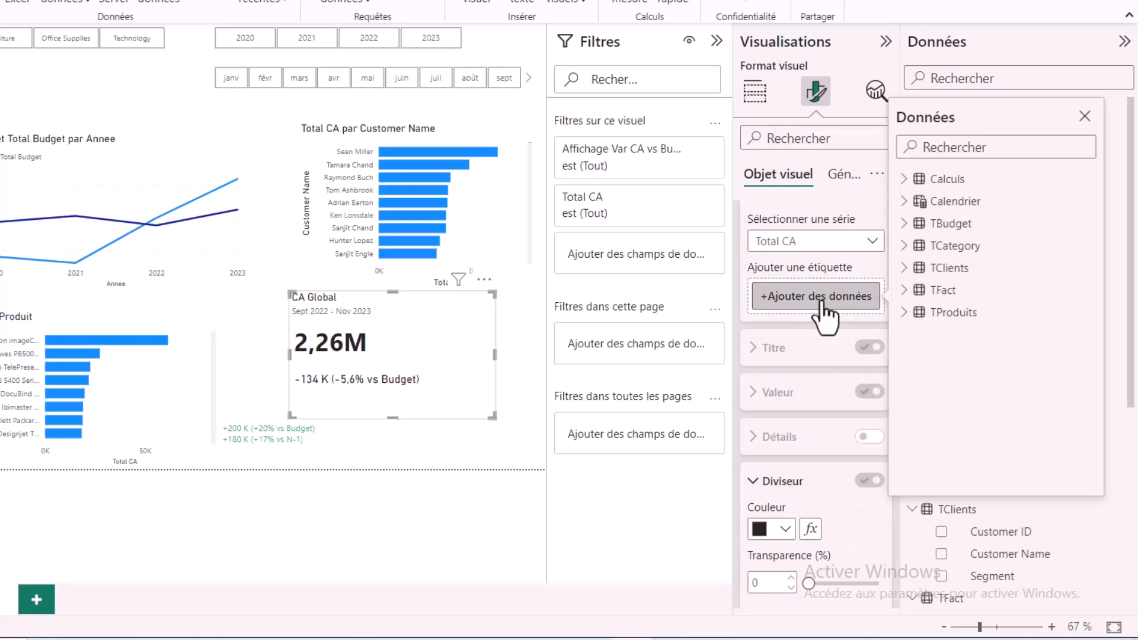
click(904, 180)
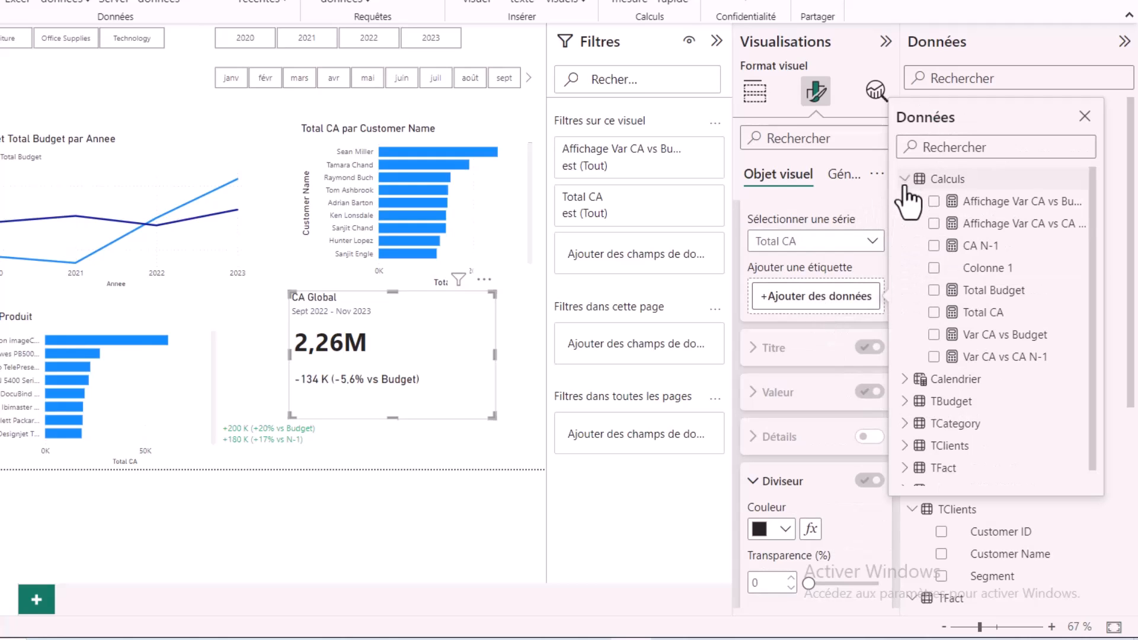
click(932, 225)
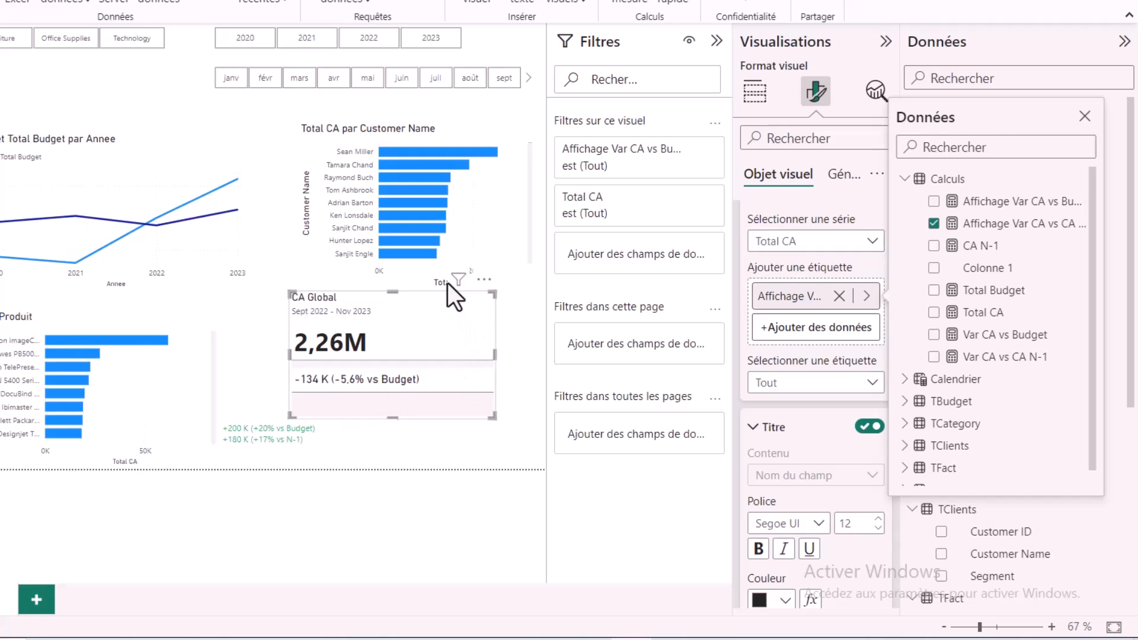
Enlarge the card to make room for the reference label and turn off that label's Titre.
click(460, 351)
drag(492, 417, 521, 457)
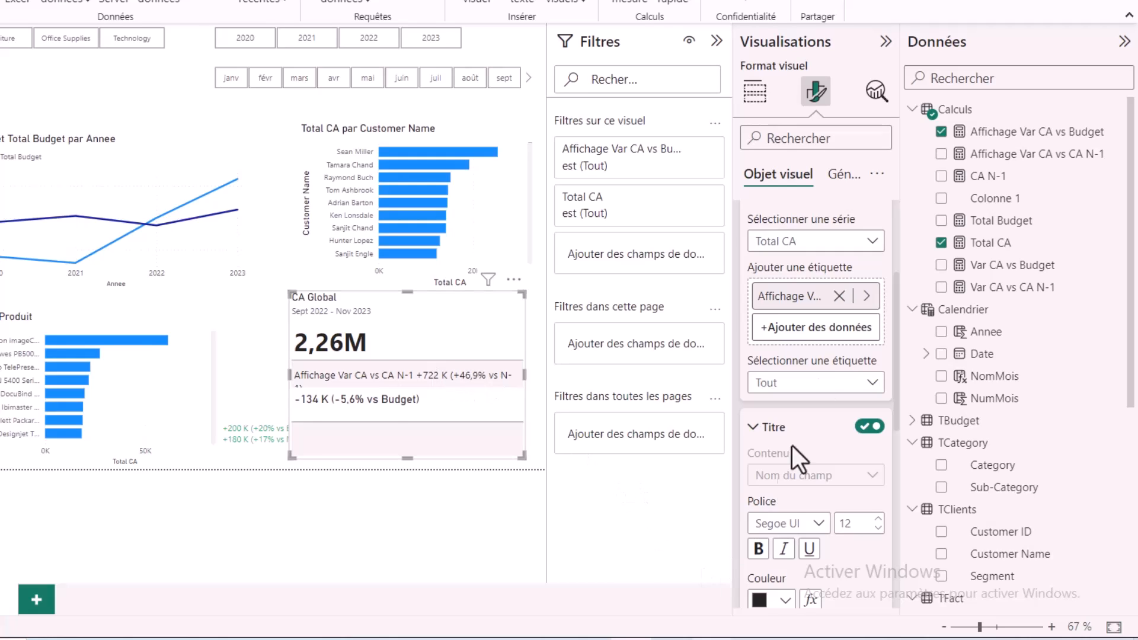
scroll(791, 462, up, 1)
scroll(794, 403, down, 4)
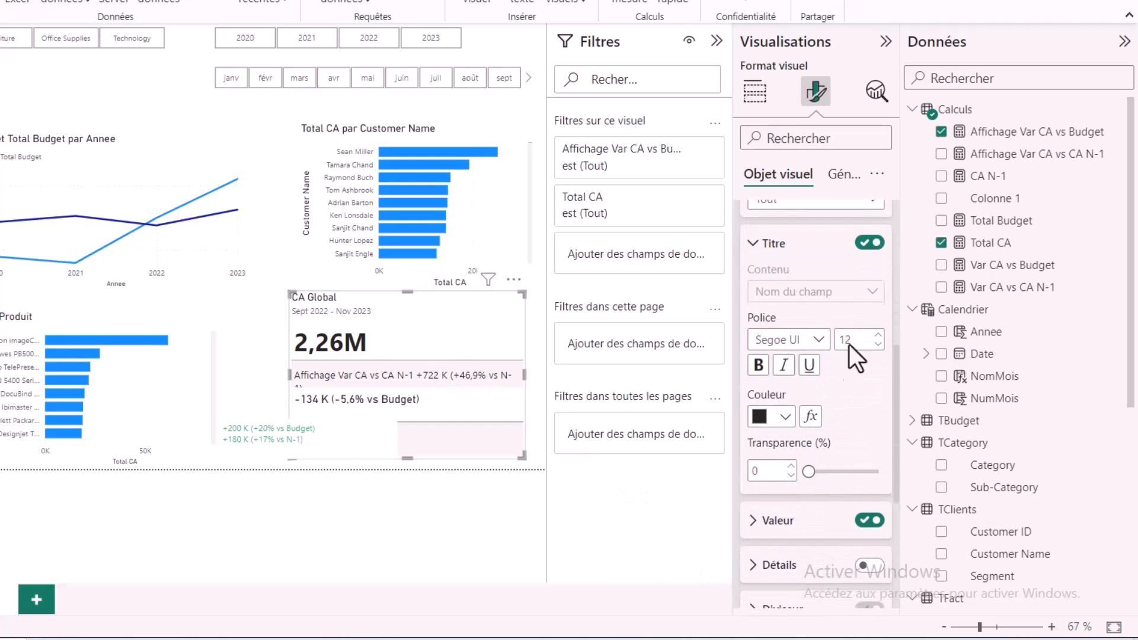
click(864, 244)
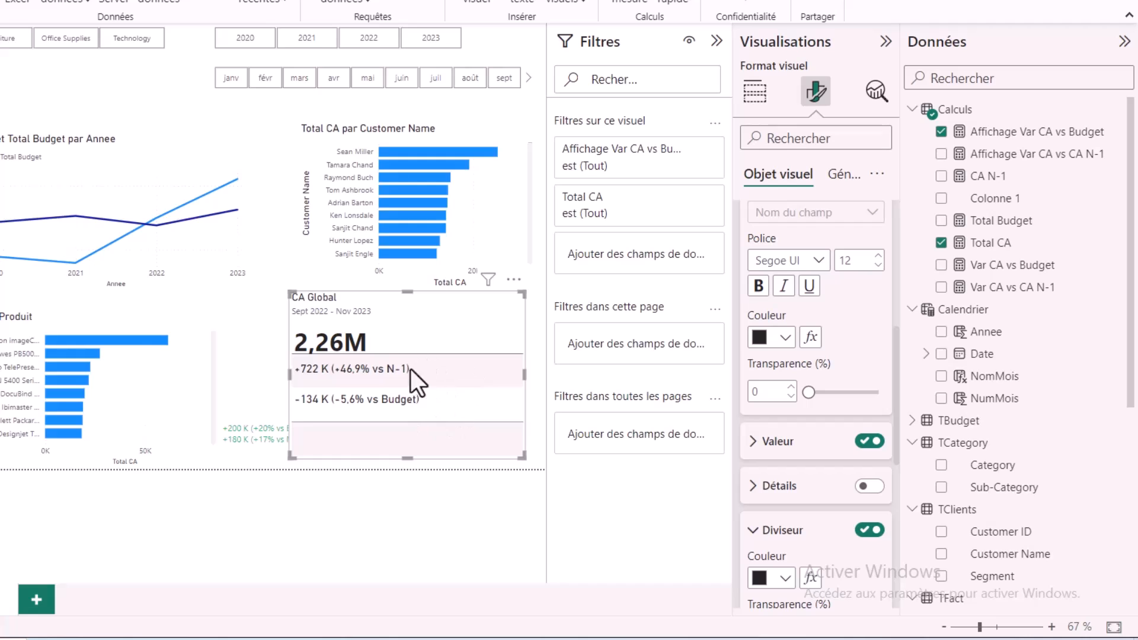
Turn off the Diviseur of the reference labels for all series and shrink the card slightly.
scroll(802, 380, up, 2)
scroll(834, 388, up, 4)
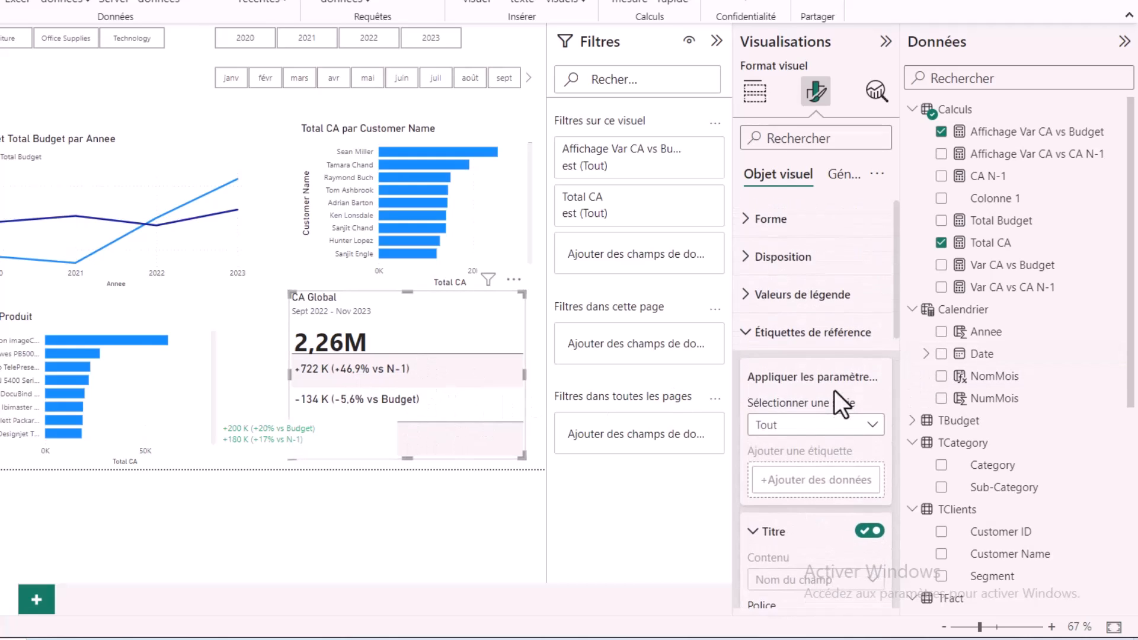
click(807, 424)
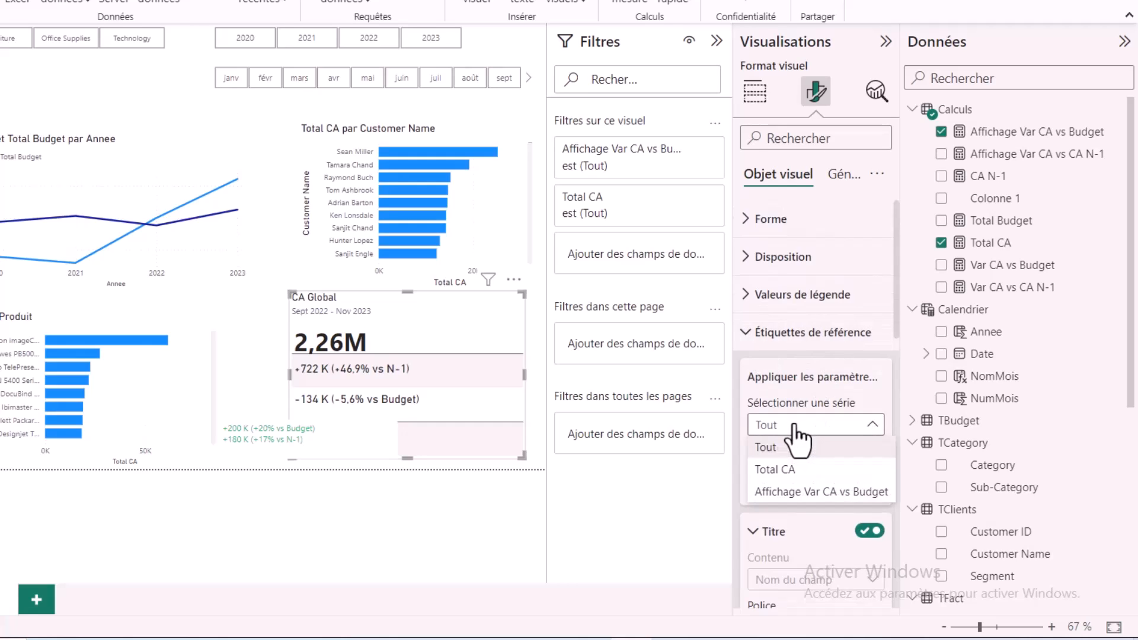
click(820, 447)
scroll(819, 445, down, 8)
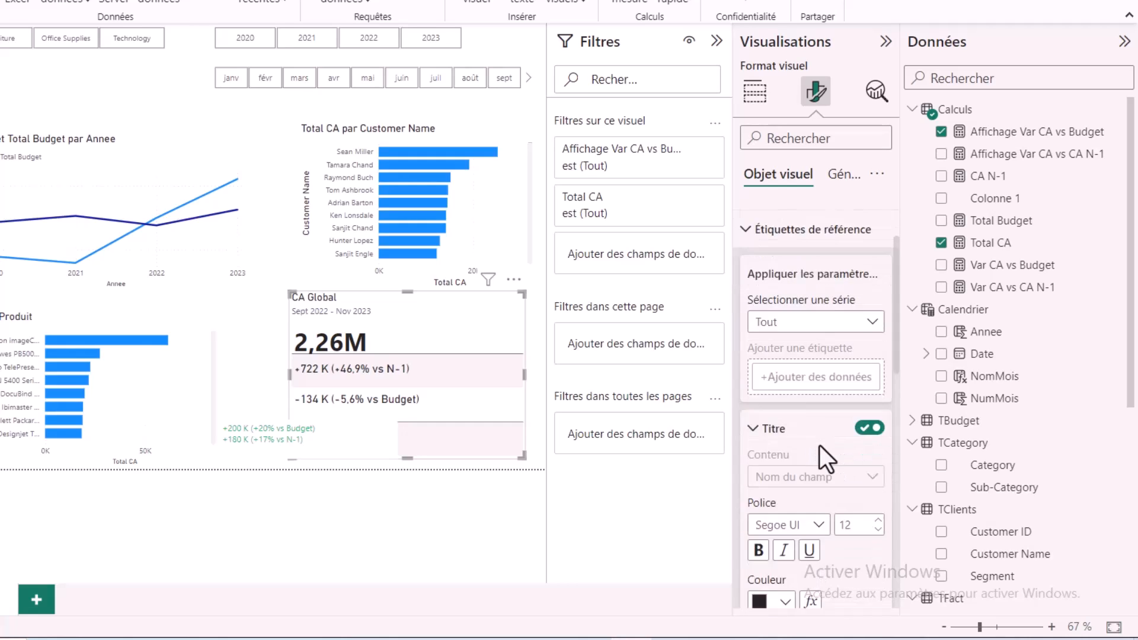
click(869, 347)
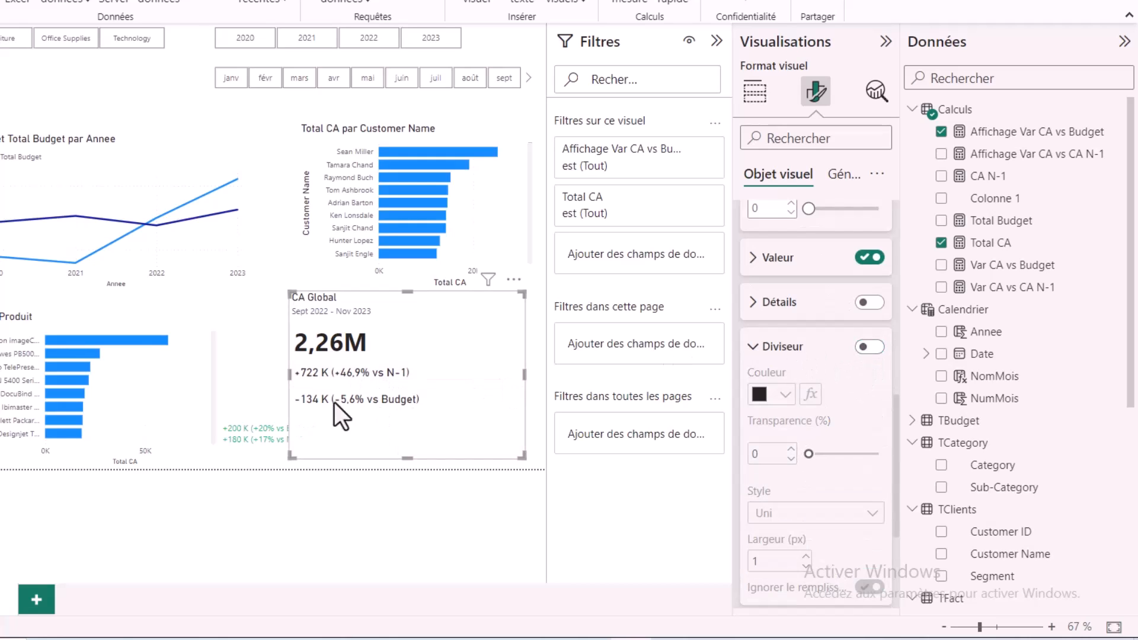
mouse_move(522, 455)
mouse_down()
mouse_move(511, 422)
mouse_move(513, 436)
mouse_up()
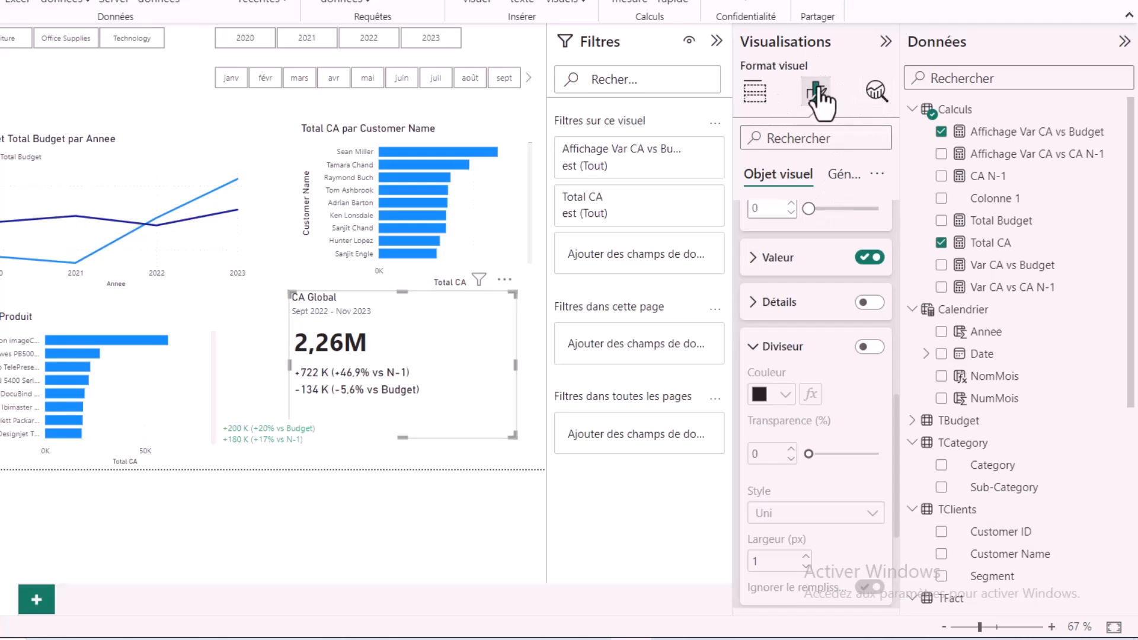
Open the conditional formatting of the callout value colour for the Affichage Var CA vs Budget series.
click(844, 174)
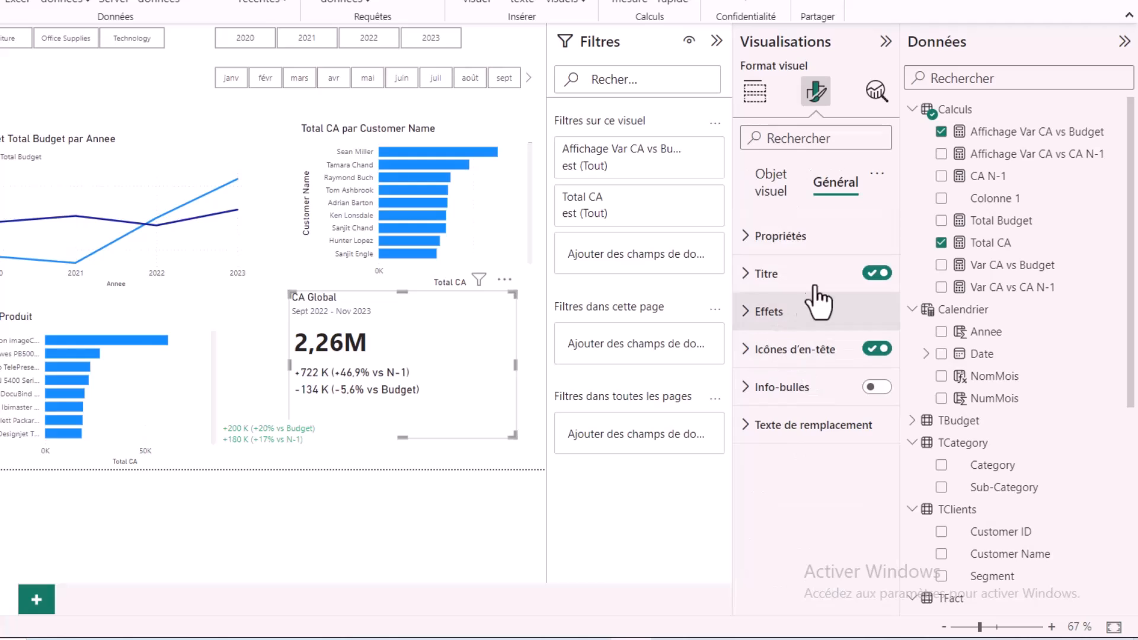
click(770, 178)
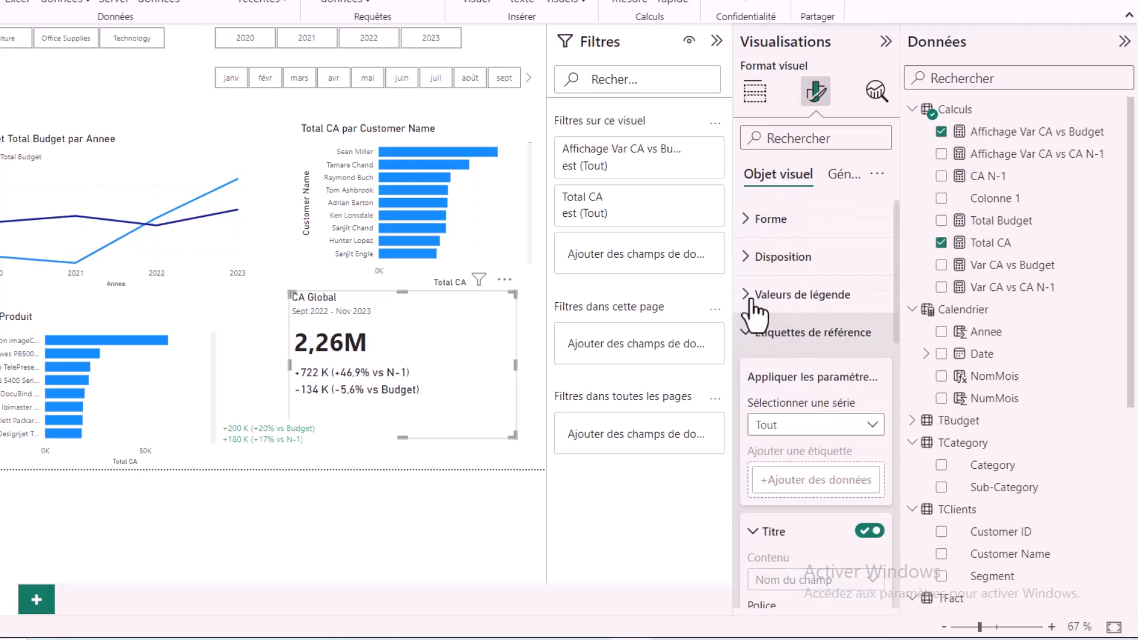
click(752, 301)
scroll(818, 382, down, 1)
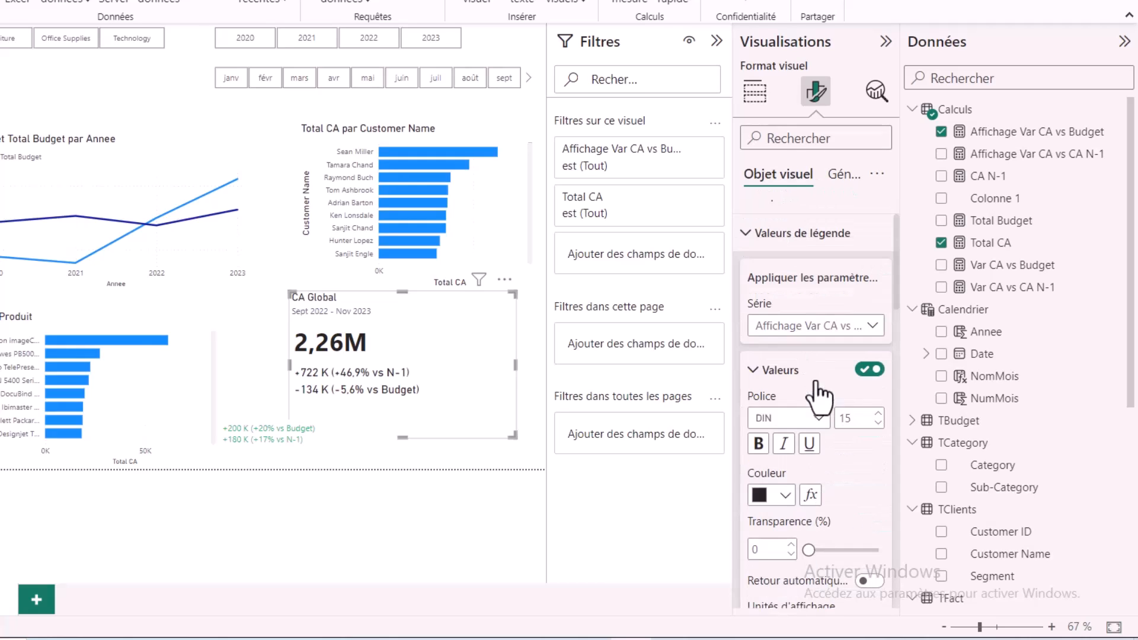
click(869, 325)
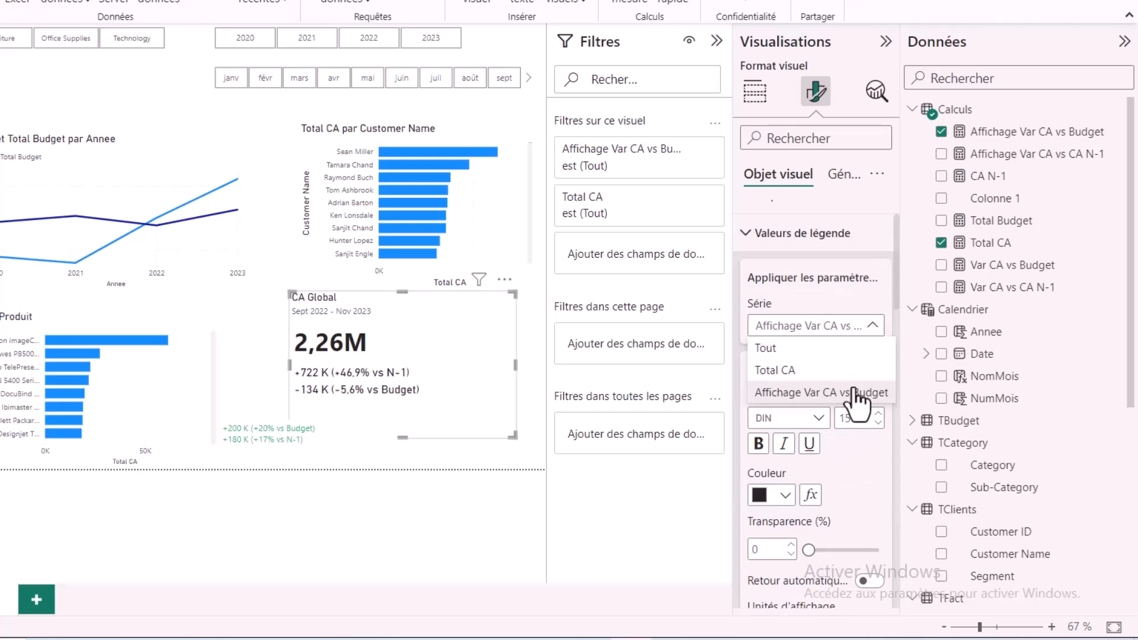
click(821, 393)
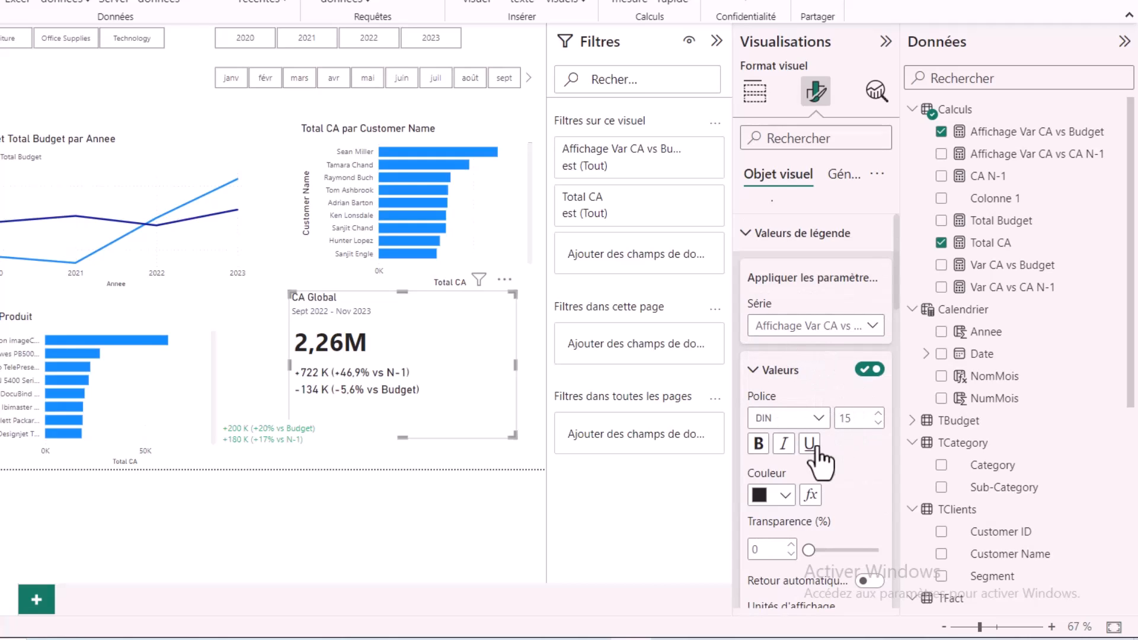
scroll(818, 456, down, 3)
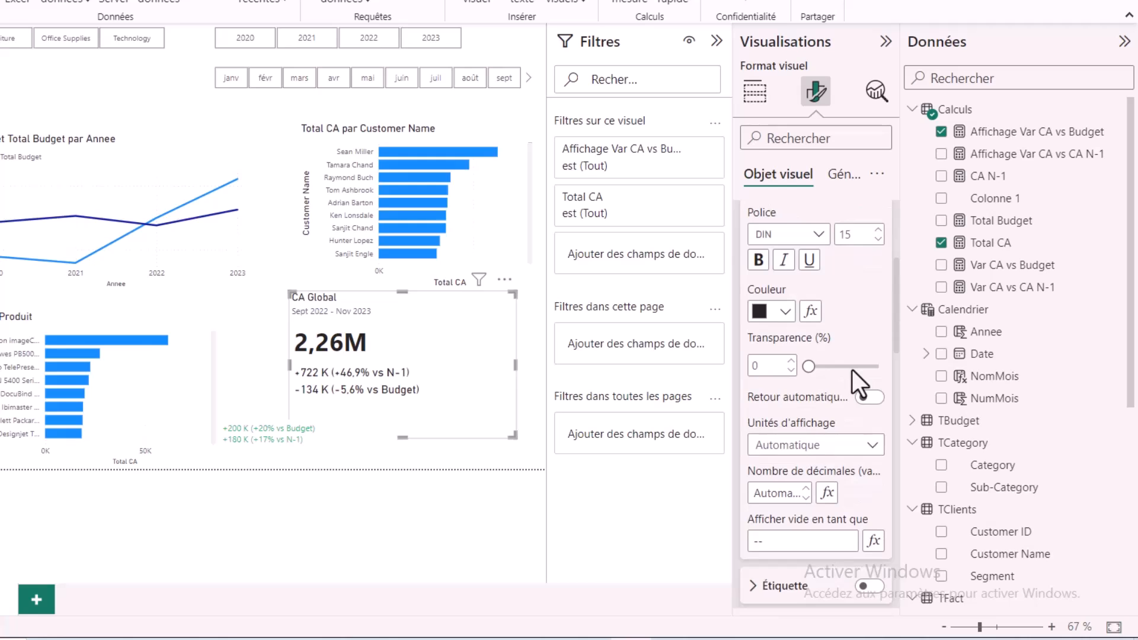
scroll(851, 337, up, 2)
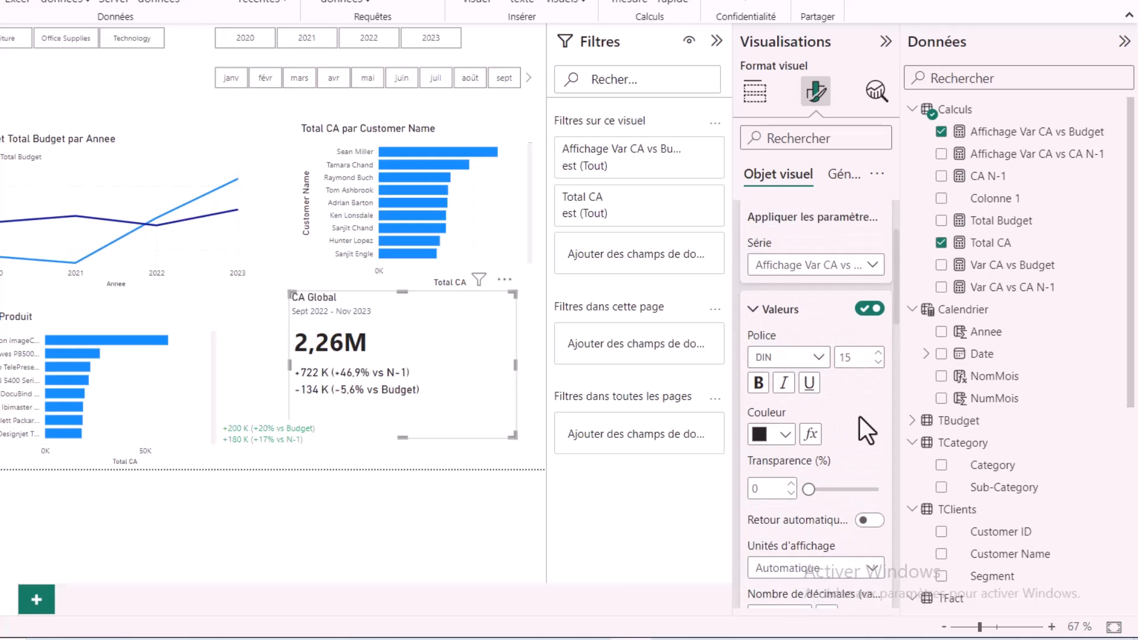
scroll(820, 436, down, 2)
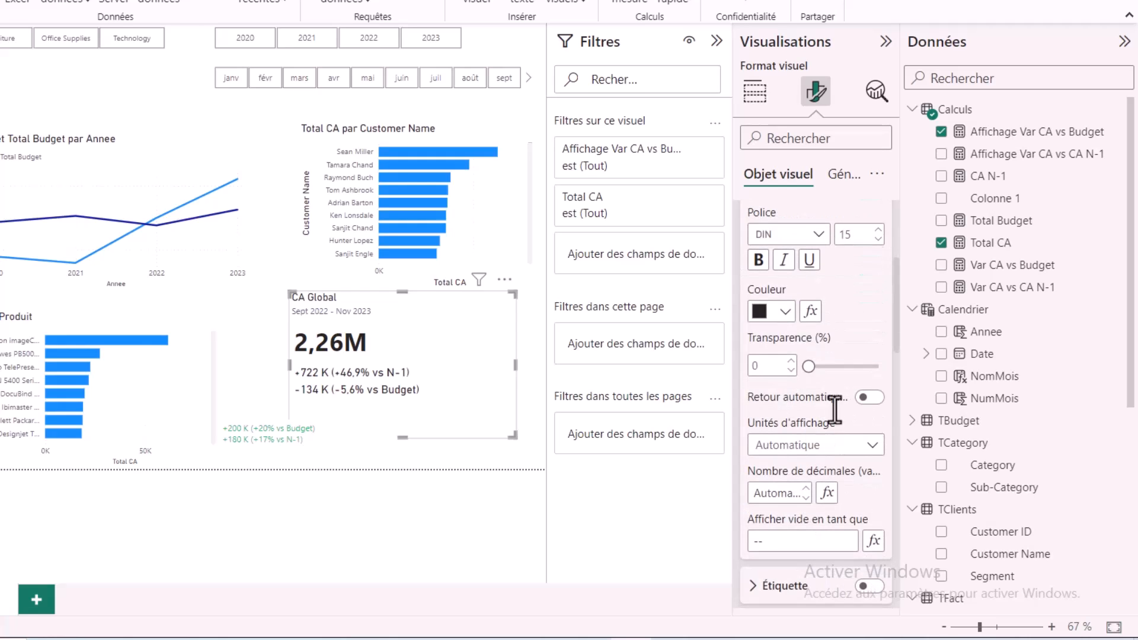
click(810, 313)
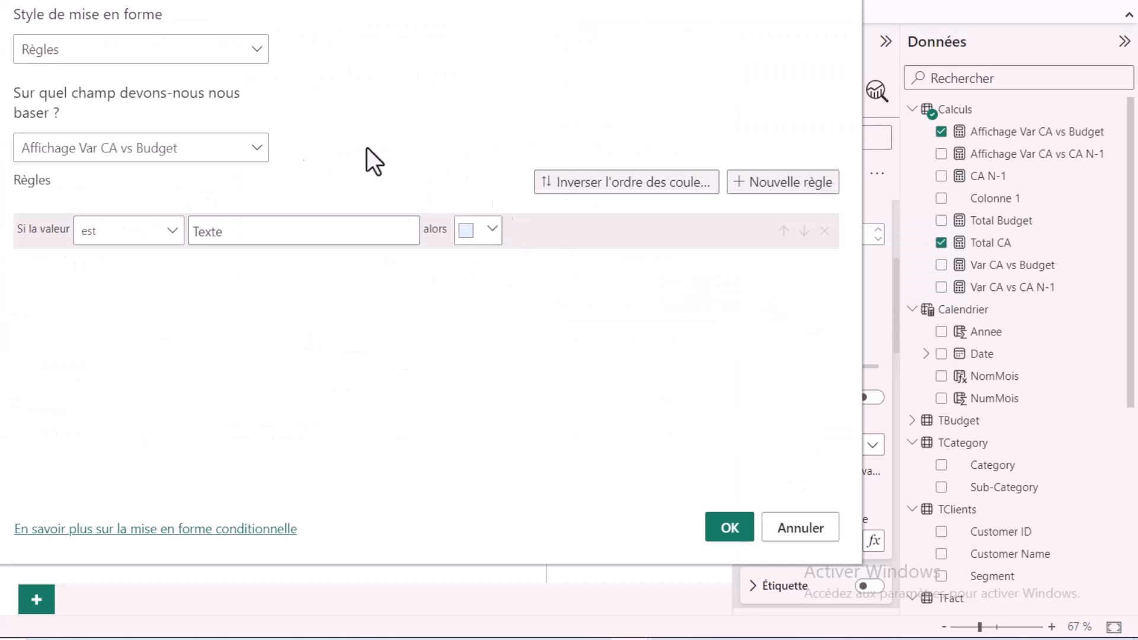
Keep the Règles formatting style and base the font colour on the Var CA vs Budget measure.
click(178, 49)
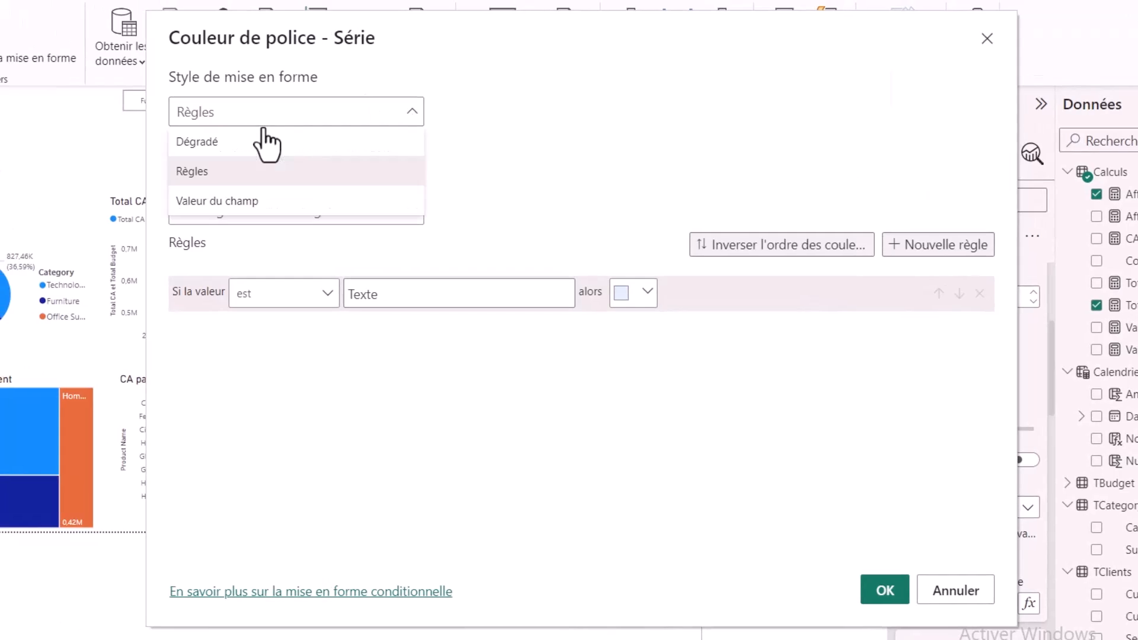
click(202, 172)
click(238, 112)
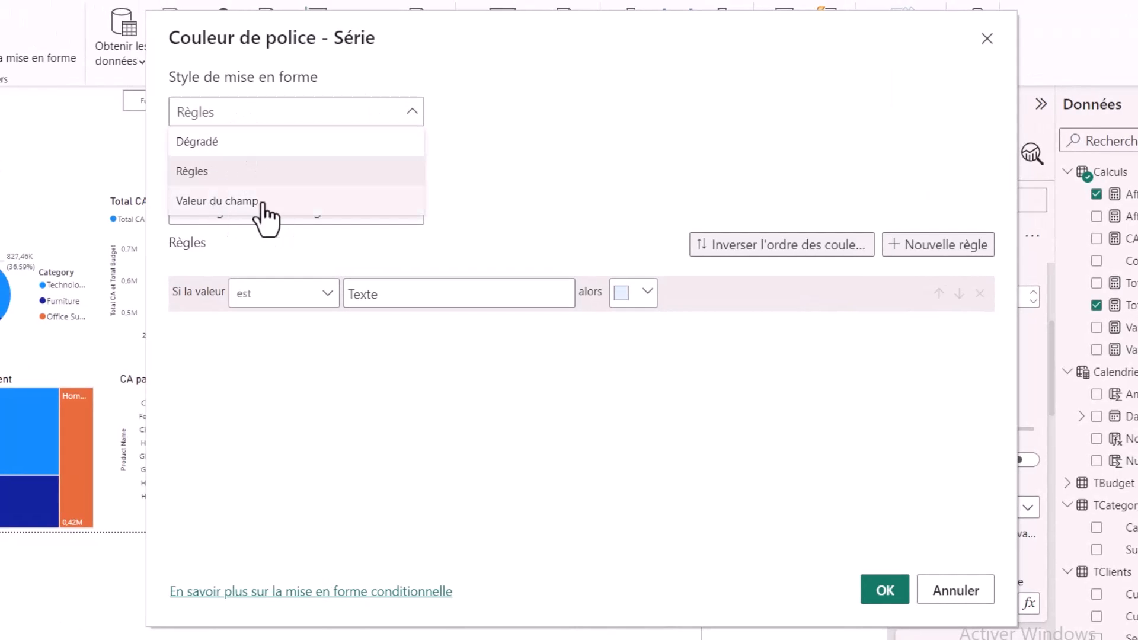
click(245, 177)
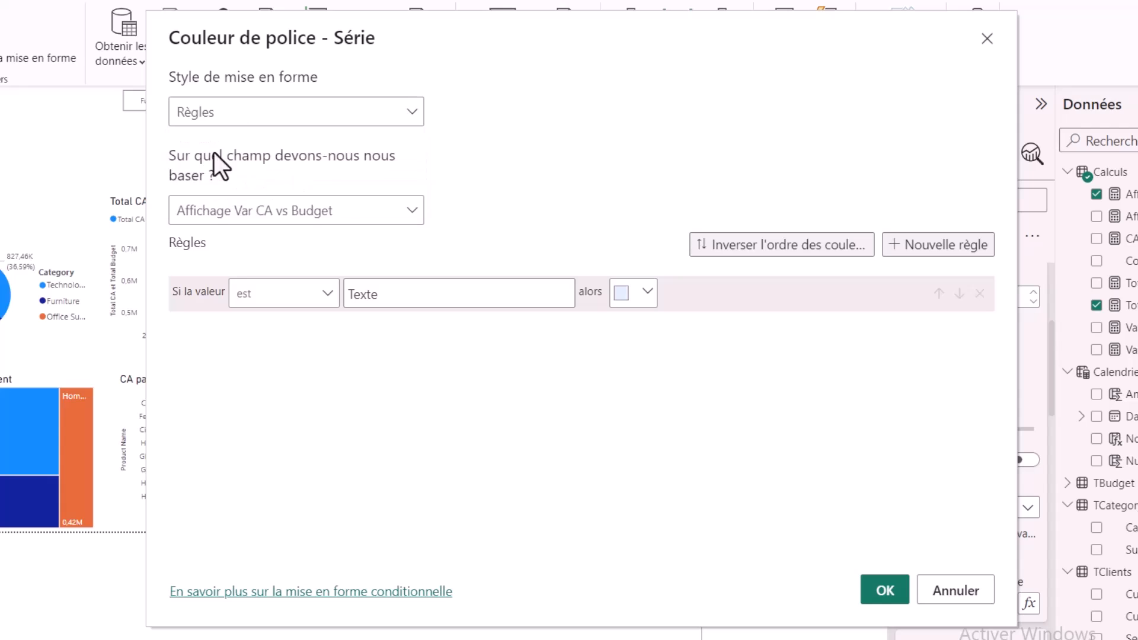
click(364, 215)
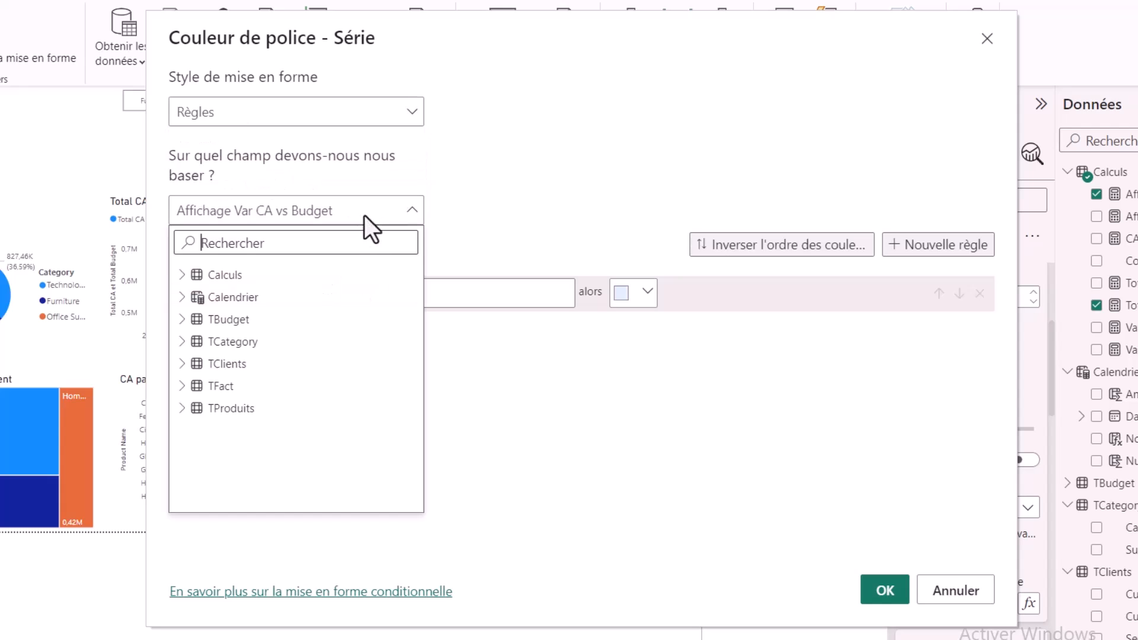
click(182, 275)
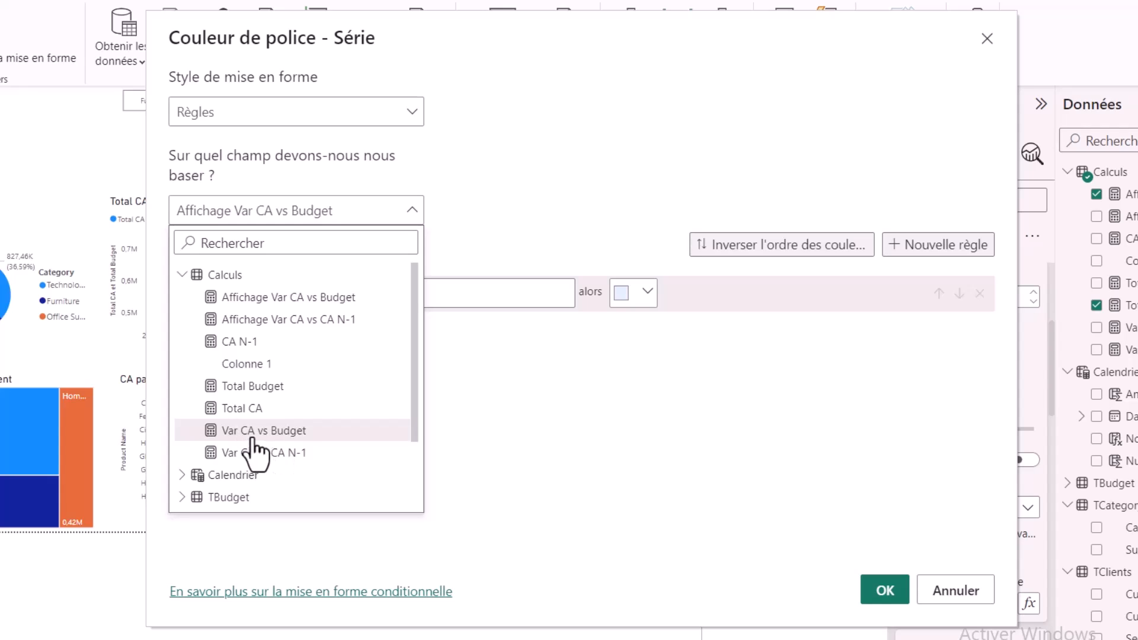
click(288, 430)
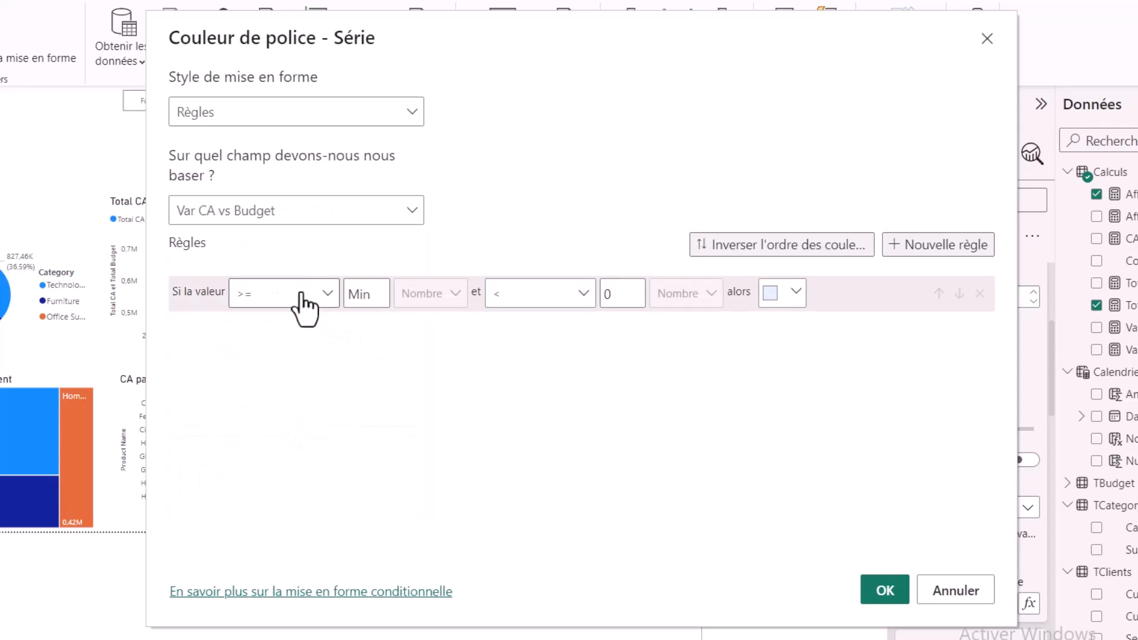
click(312, 215)
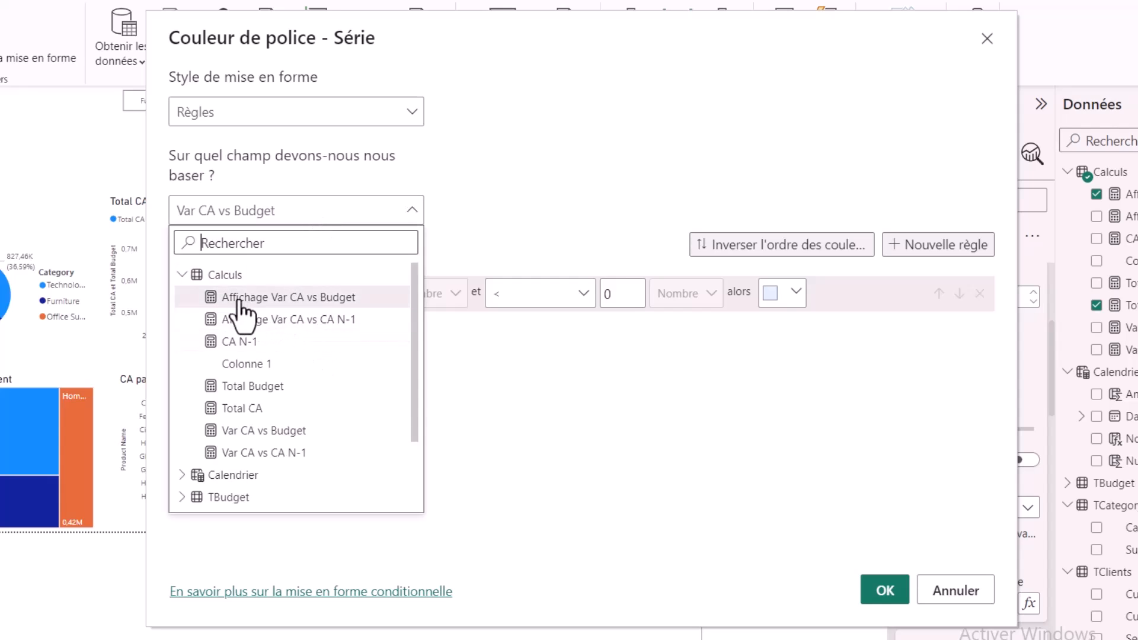
click(344, 298)
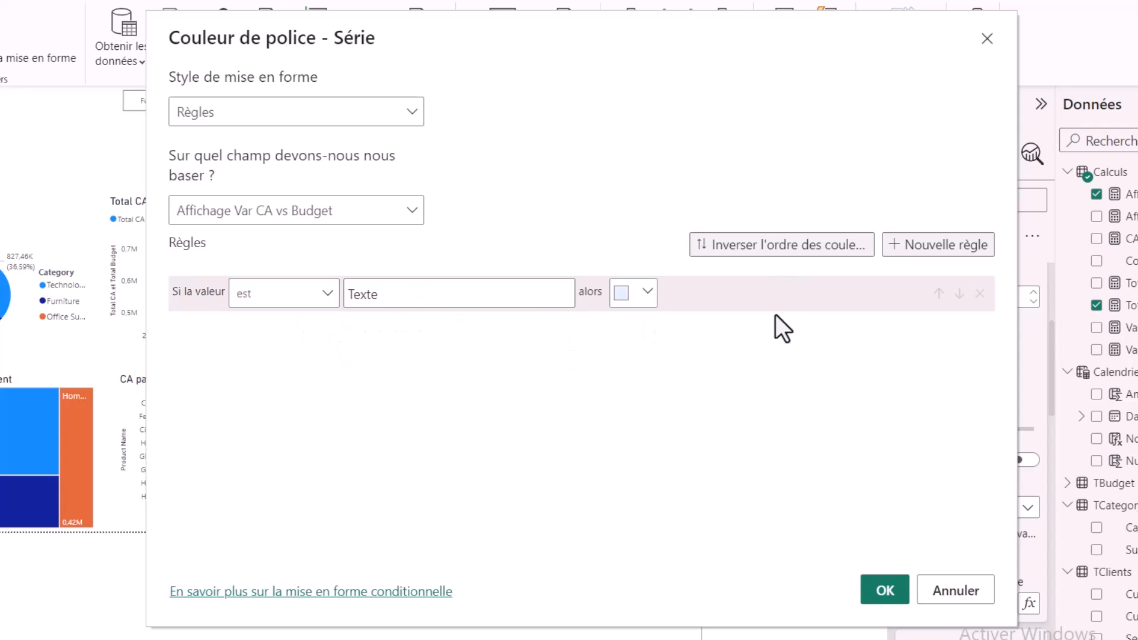
click(390, 212)
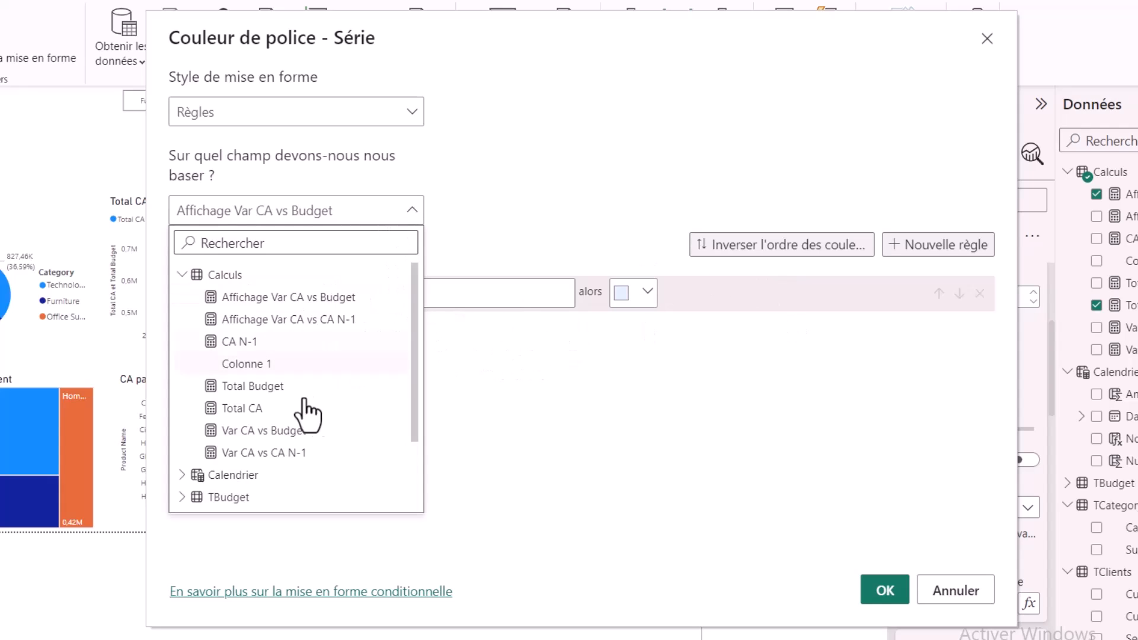
click(281, 438)
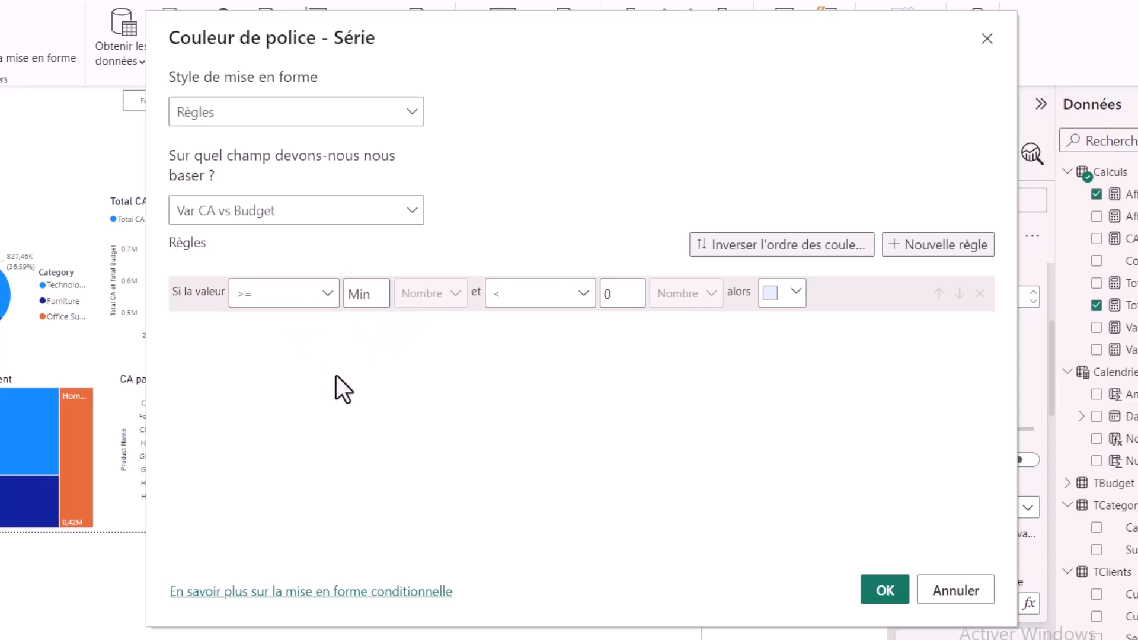
Colour values from Min to below 0 red and add a second rule covering values from 0 to Max.
click(796, 294)
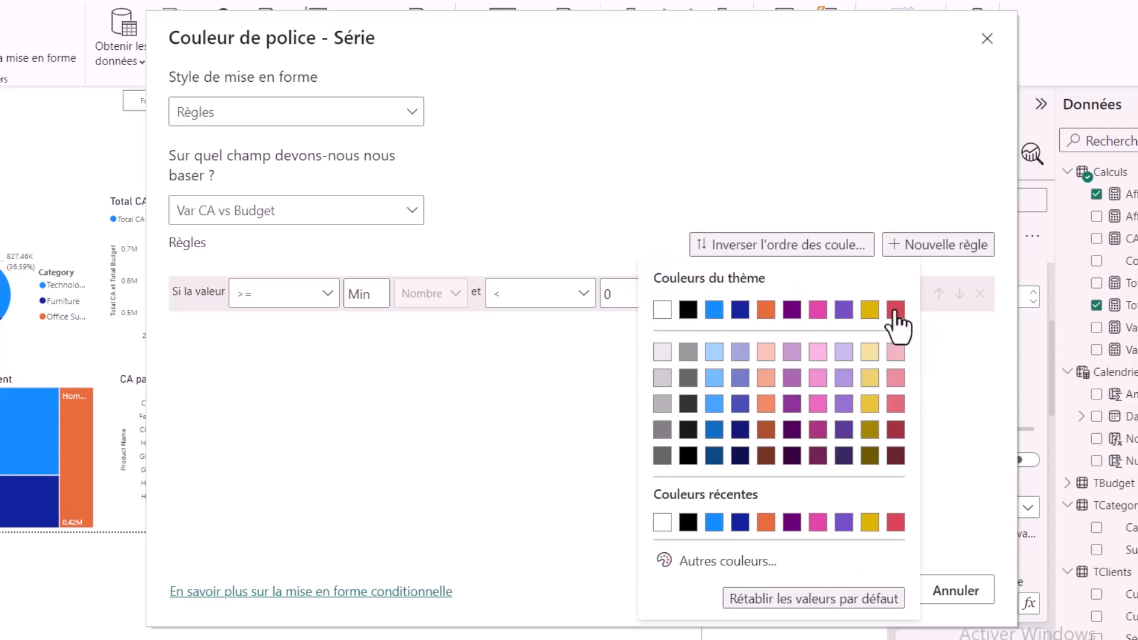
click(895, 311)
click(919, 251)
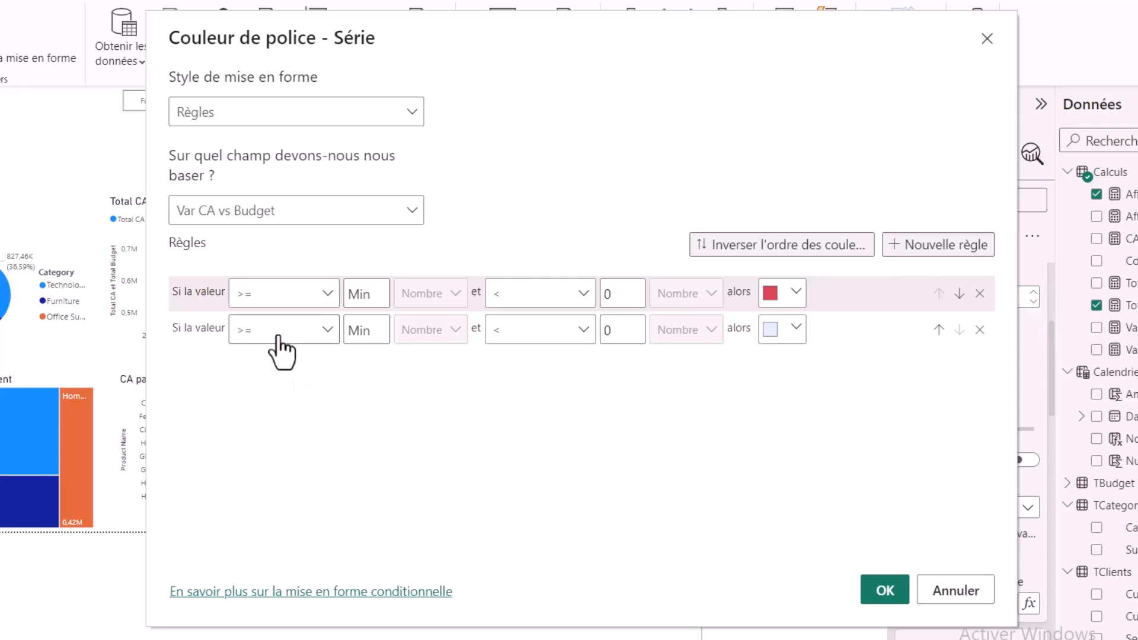
click(376, 332)
text(0)
click(622, 329)
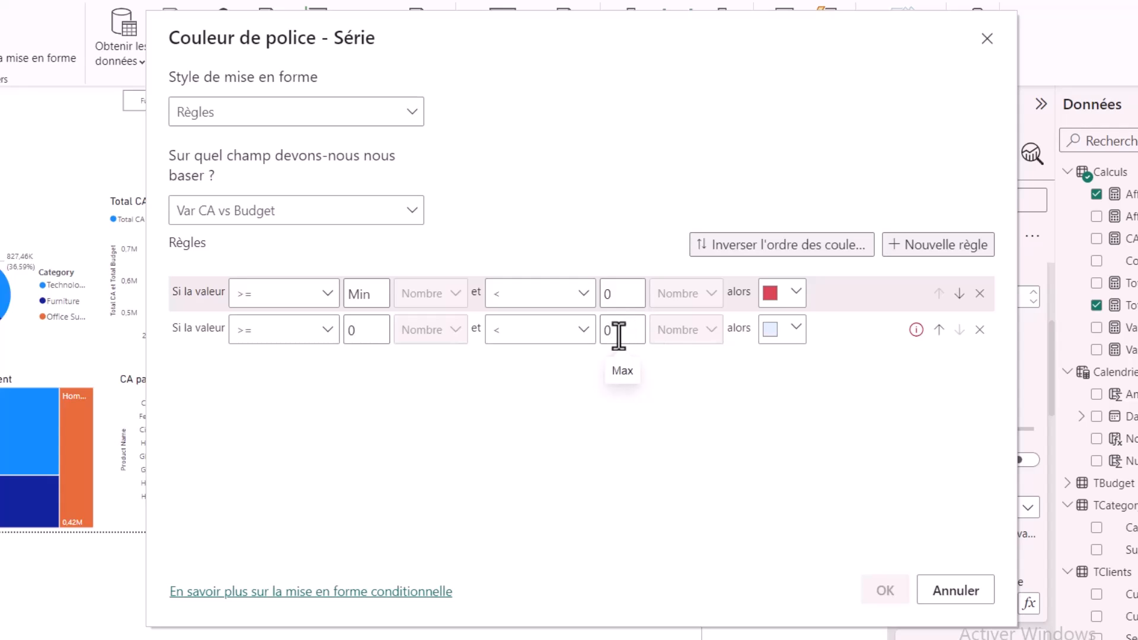
key(BackSpace)
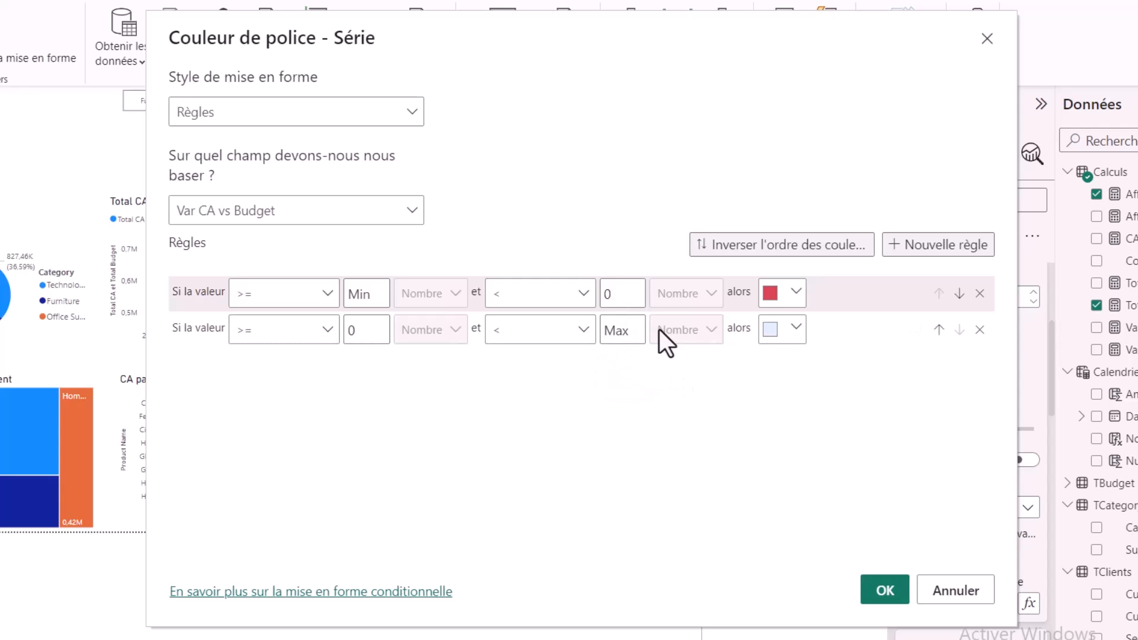
Set the second rule's colour to the custom green #00B76E and apply the conditional formatting.
click(793, 333)
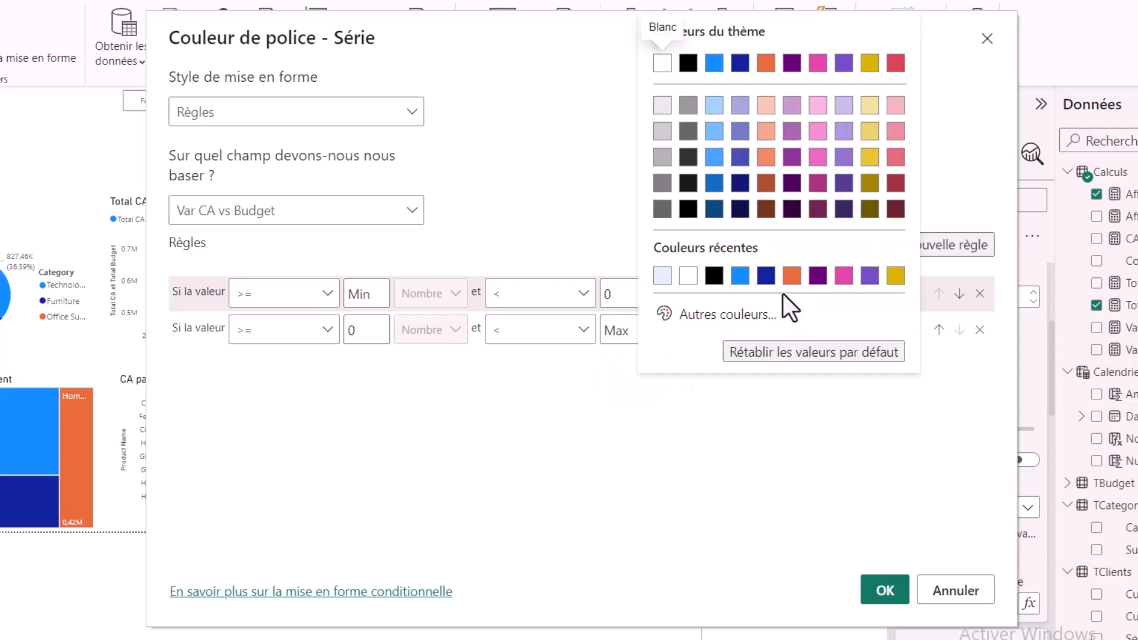
click(754, 323)
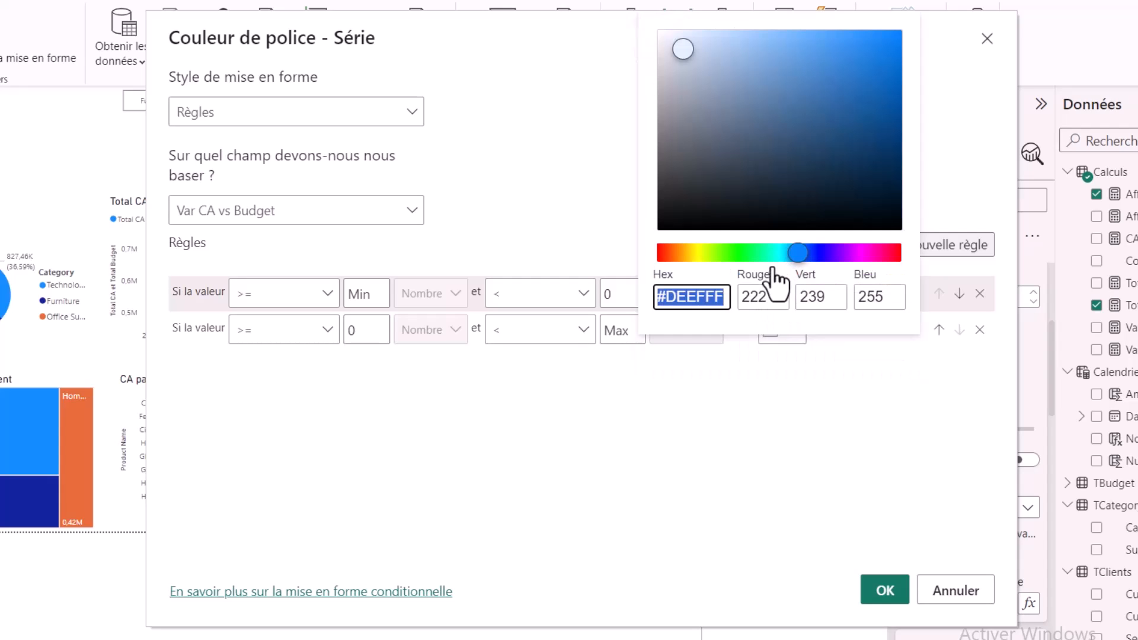
click(762, 258)
drag(761, 258, 764, 259)
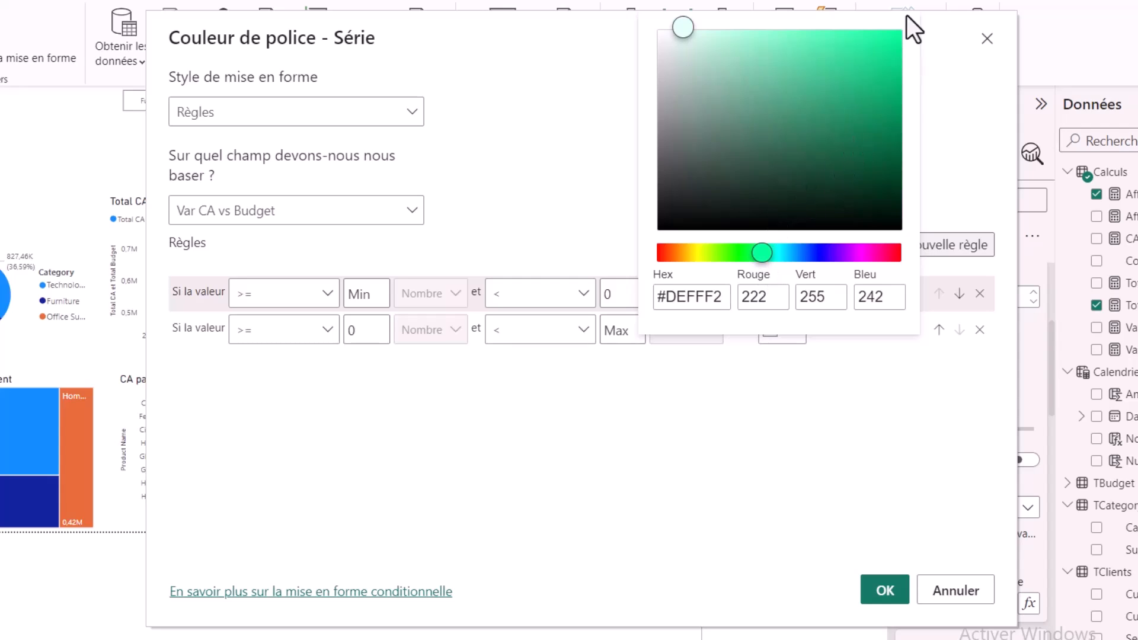
click(895, 52)
drag(912, 69, 913, 90)
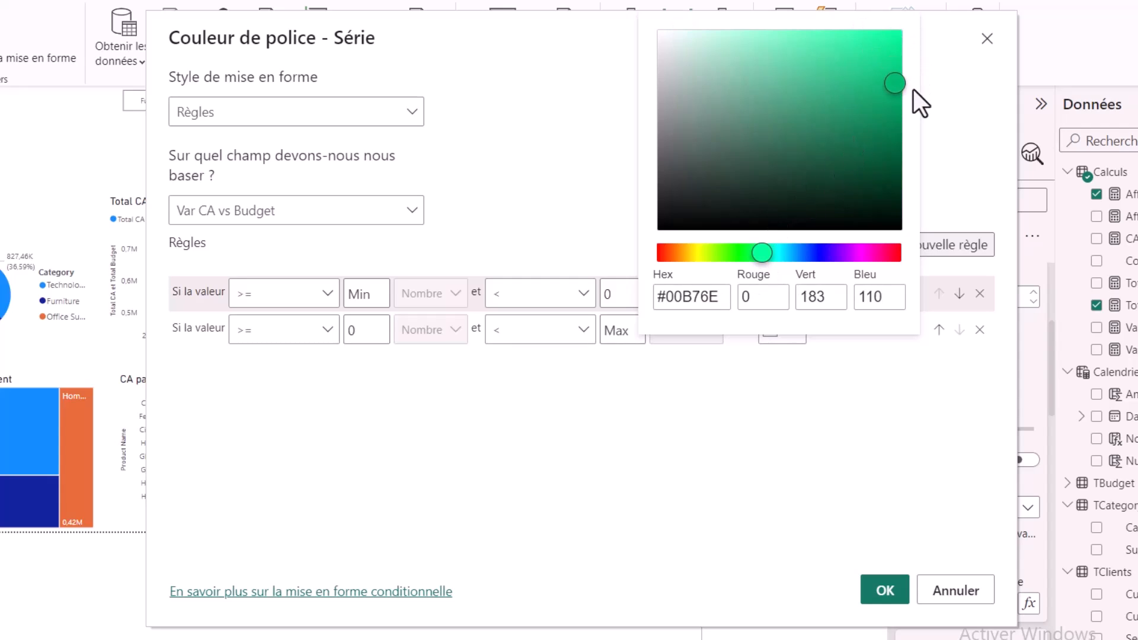
double_click(701, 299)
drag(718, 296, 561, 299)
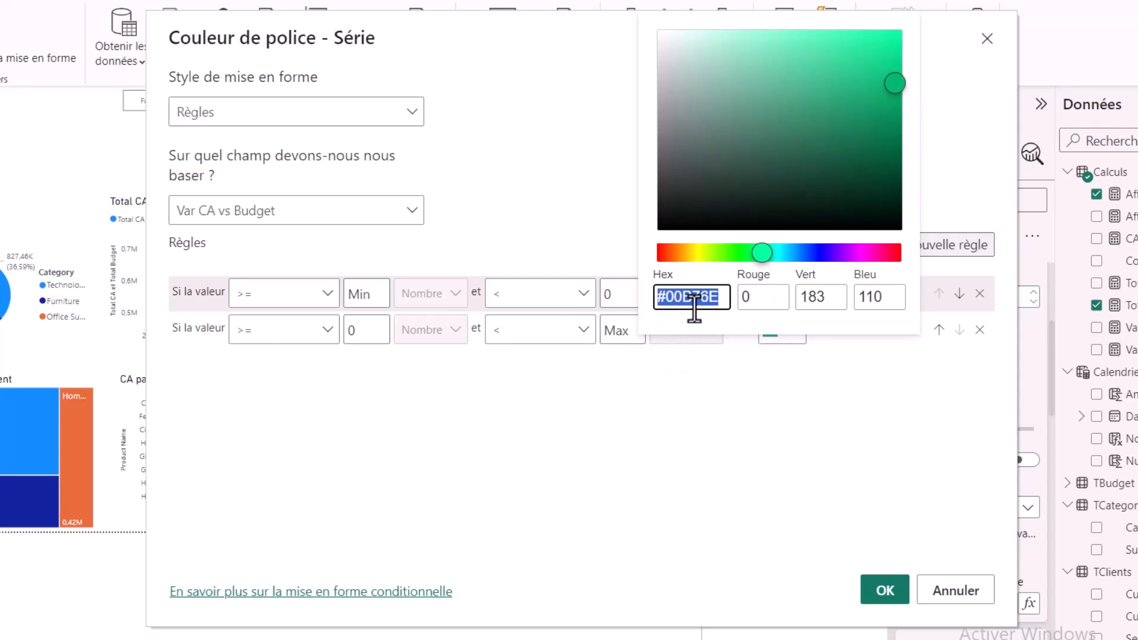
click(858, 432)
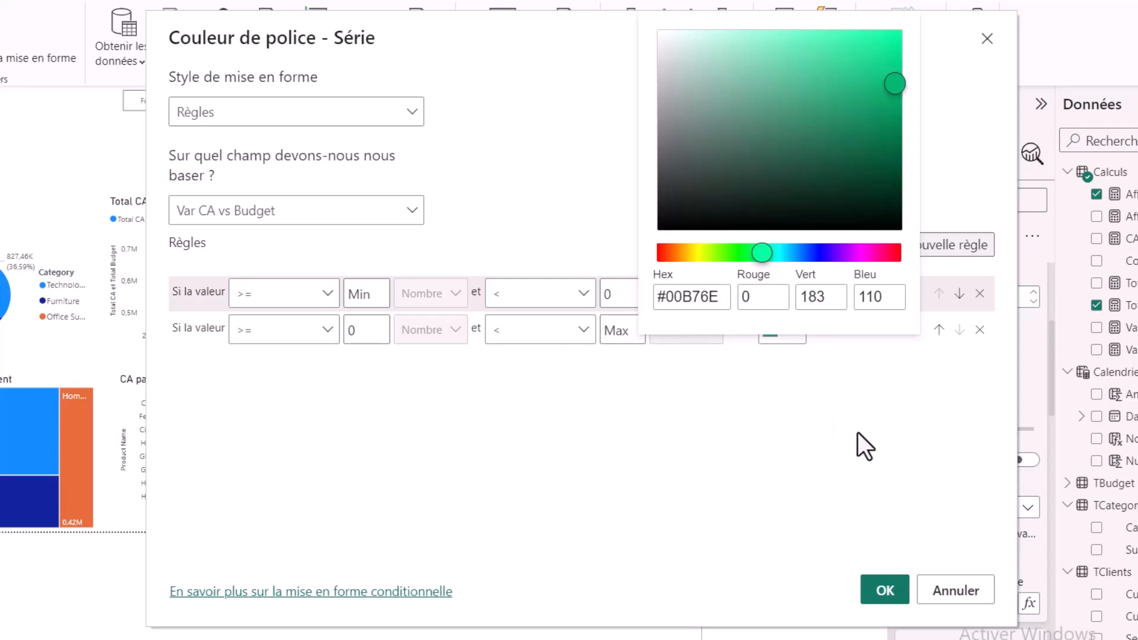
click(885, 591)
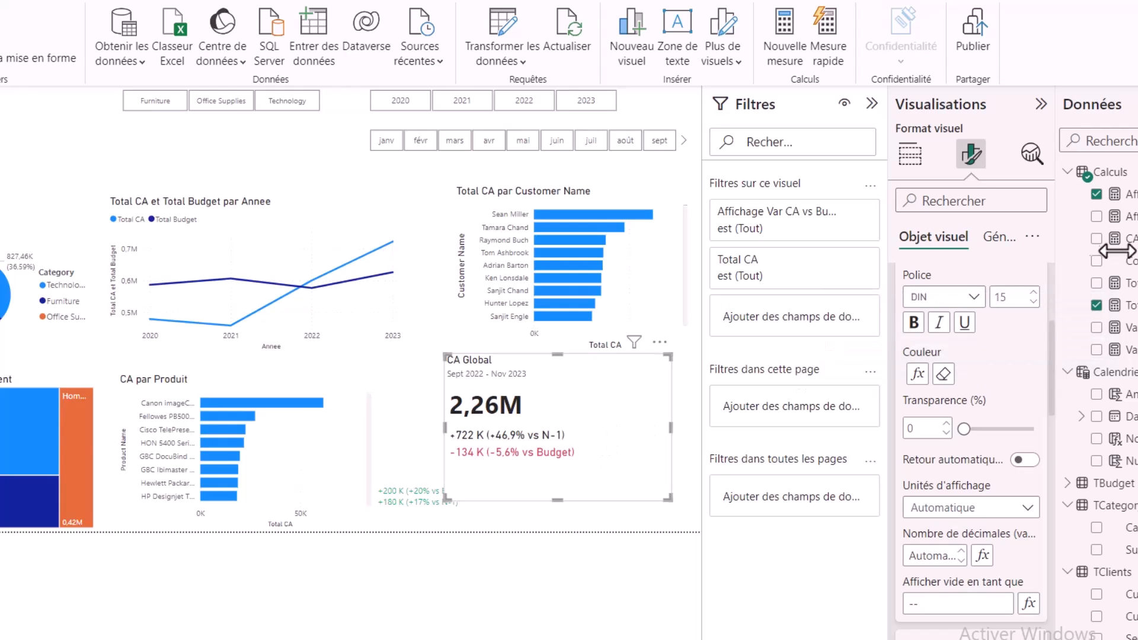
Apply conditional formatting to the font colour of the value in the revenue card's reference label (Étiquettes de référence).
click(910, 154)
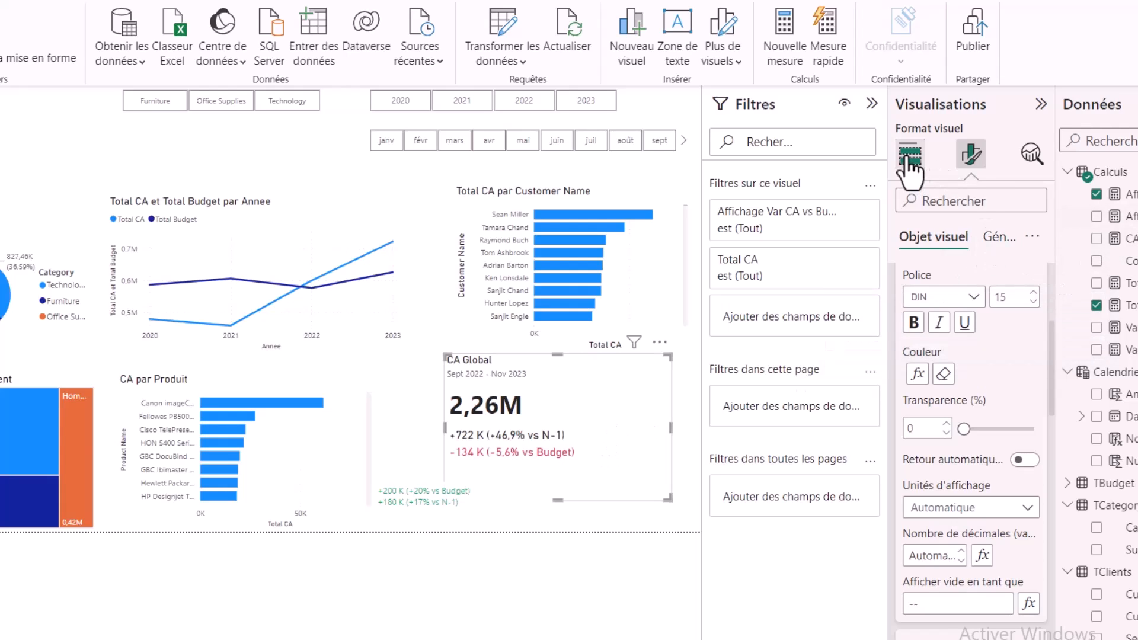
click(971, 163)
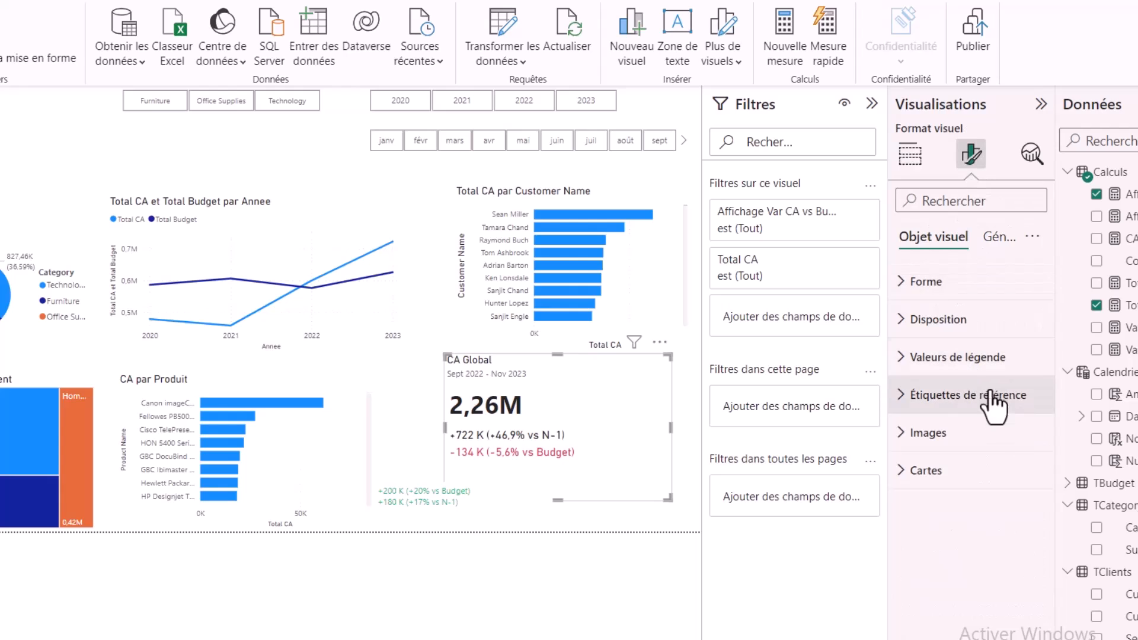
click(897, 396)
scroll(1002, 530, down, 4)
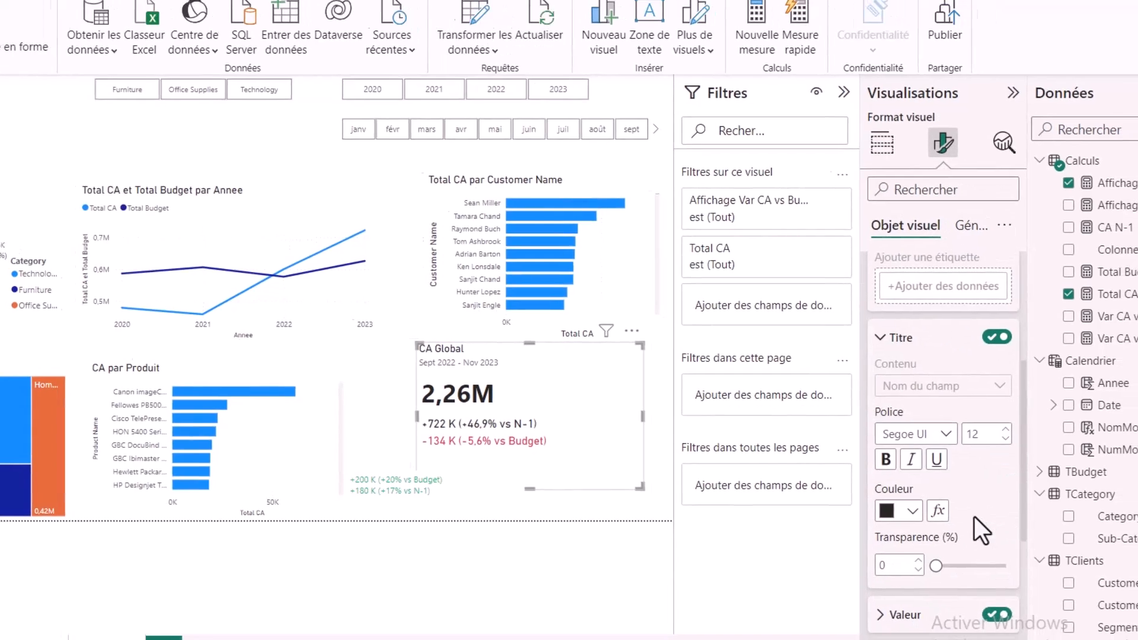
scroll(932, 407, down, 4)
click(911, 373)
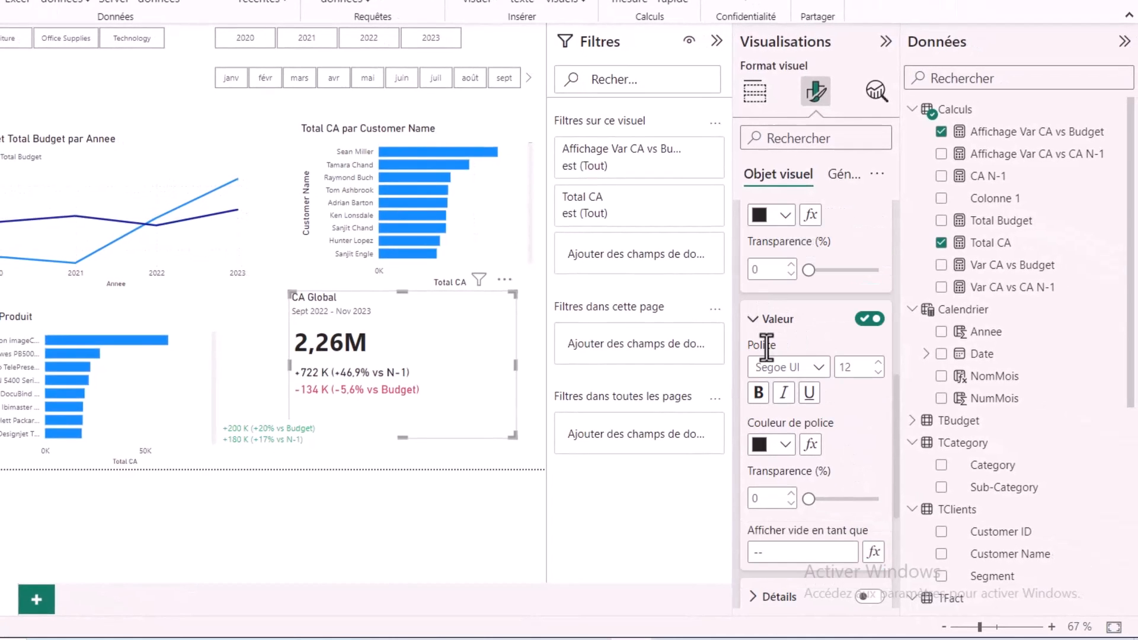
scroll(800, 409, down, 1)
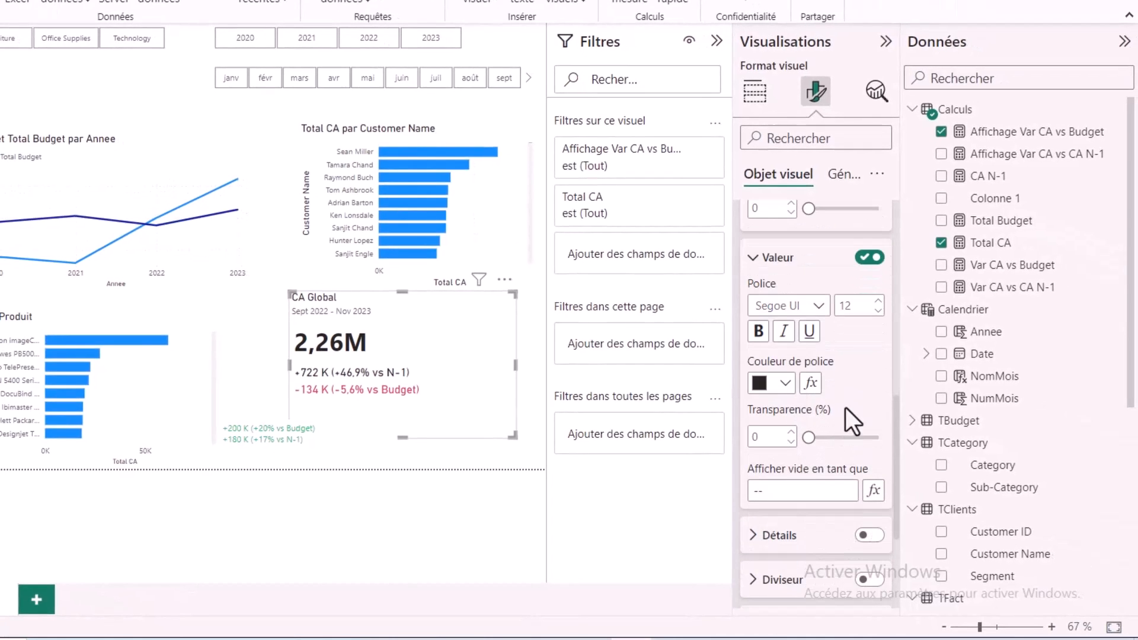
click(811, 383)
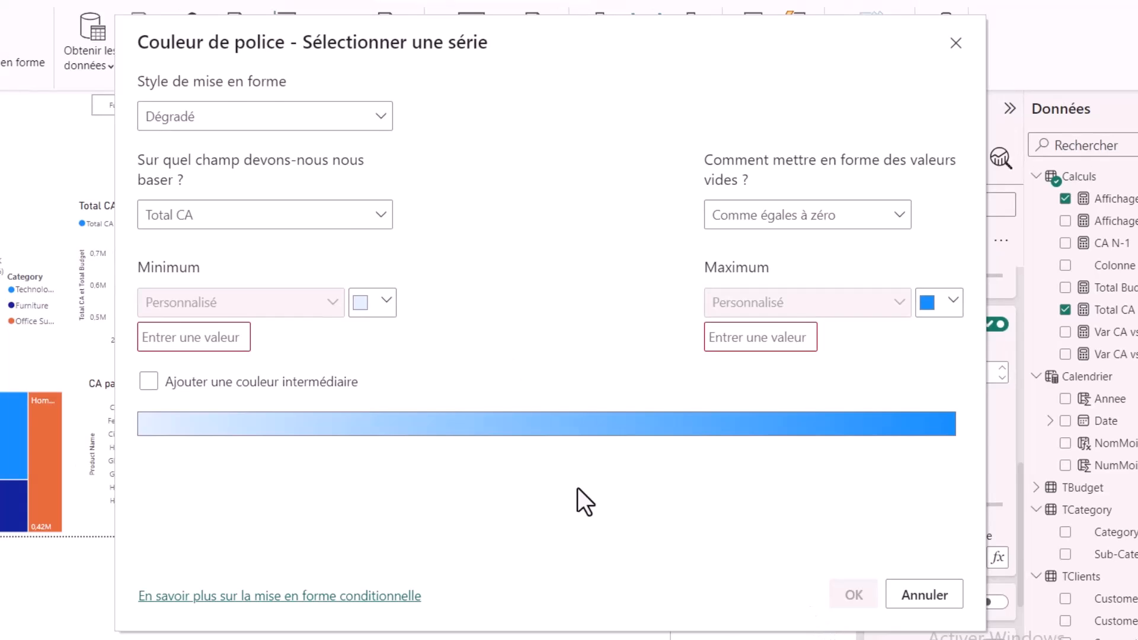
key(Escape)
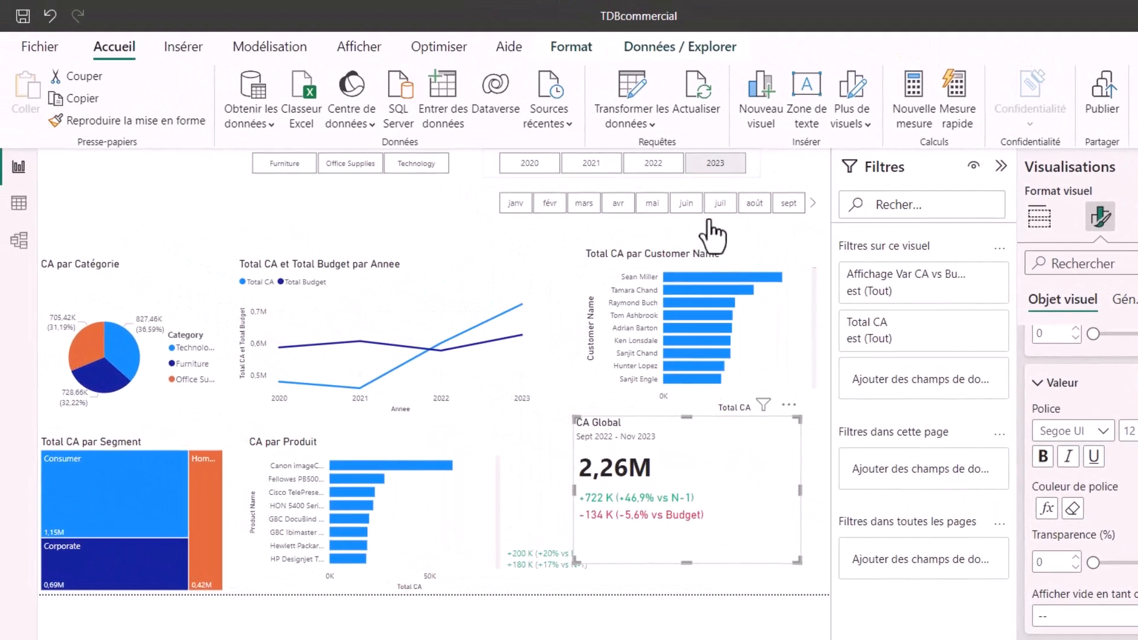
Filter the report by different years, including 2023 and 2022, to check the colours of the card's two variances.
click(714, 164)
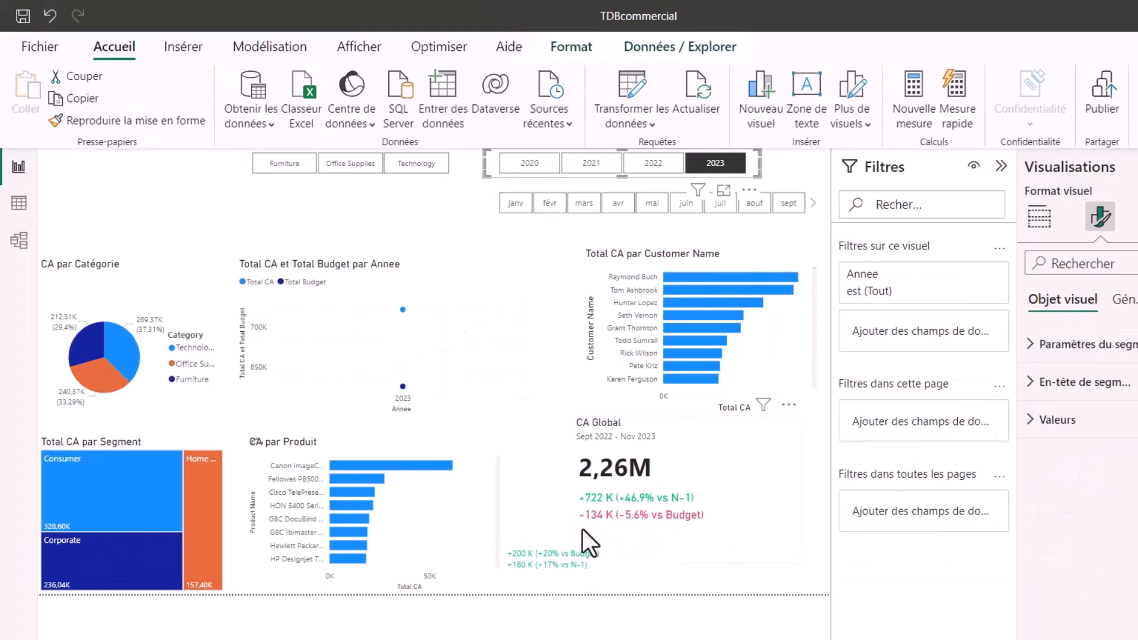
click(646, 162)
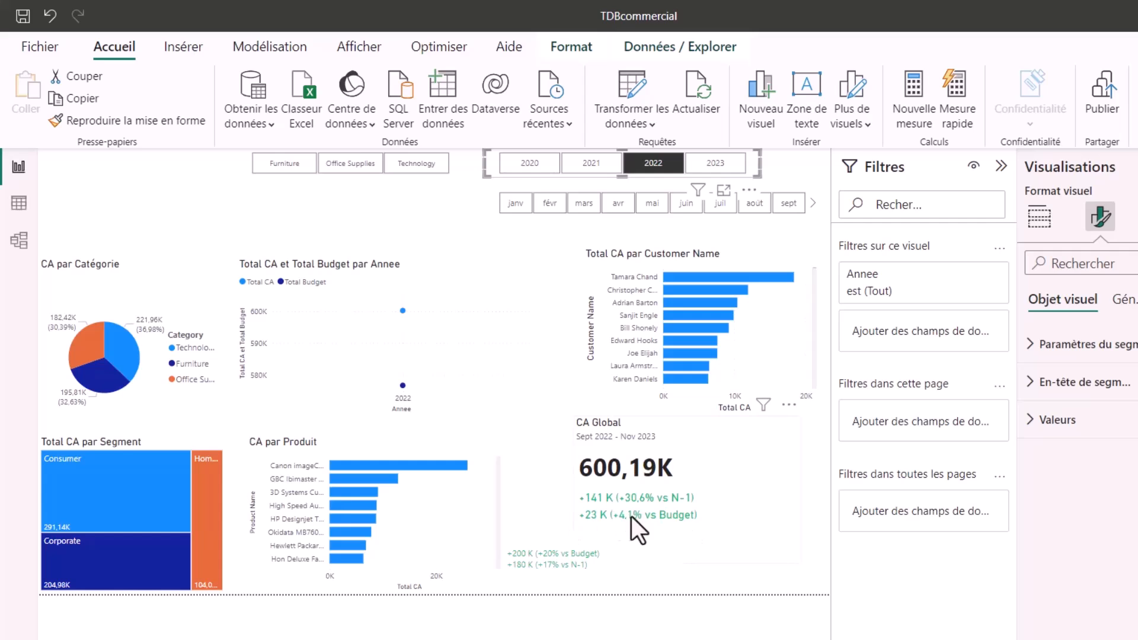
click(583, 167)
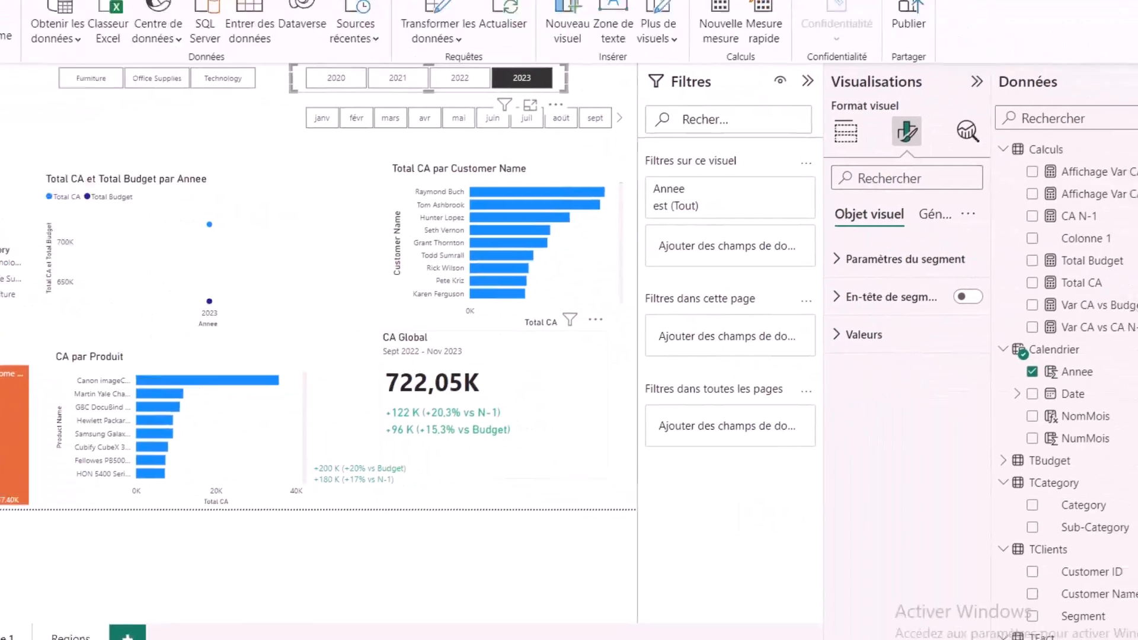
Create a new measure named Dates in the Calculs table.
click(722, 451)
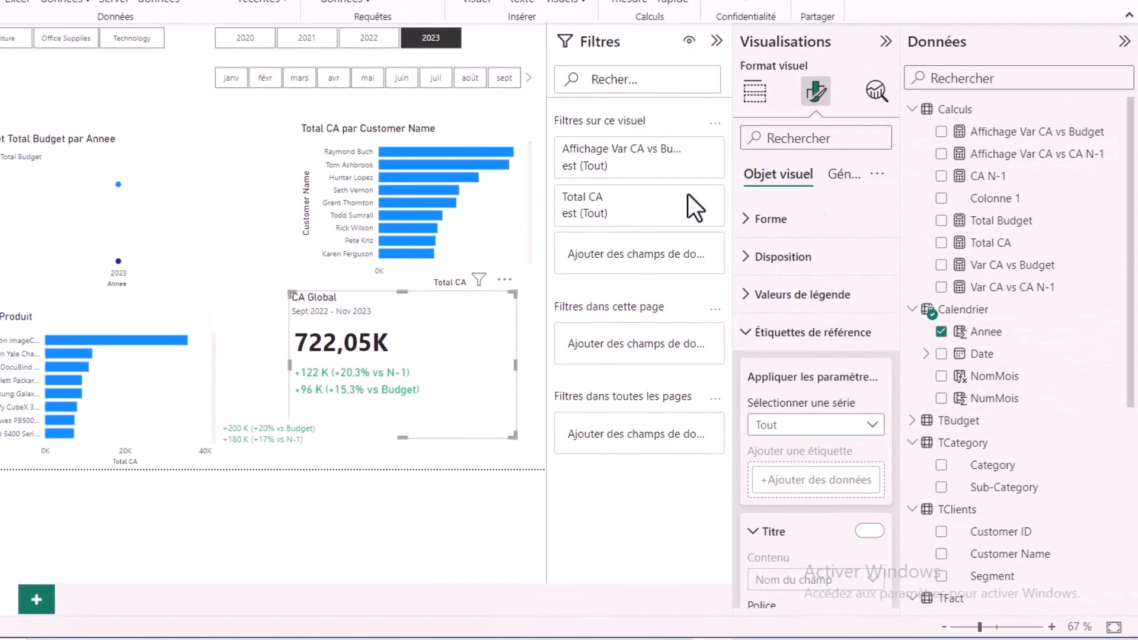
right_click(1019, 156)
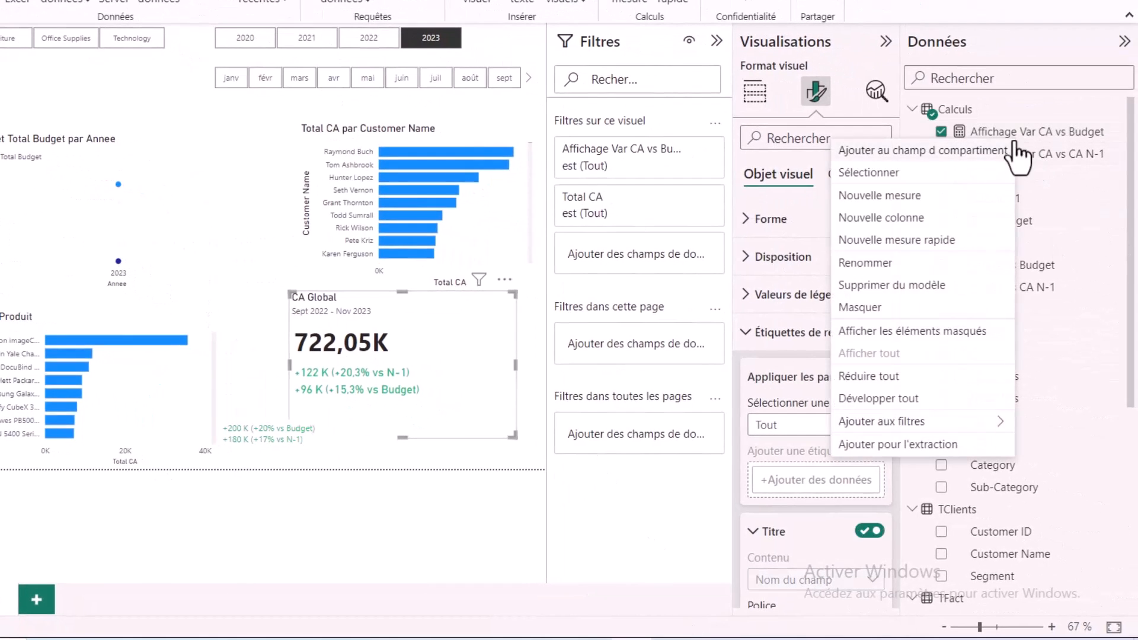
click(554, 342)
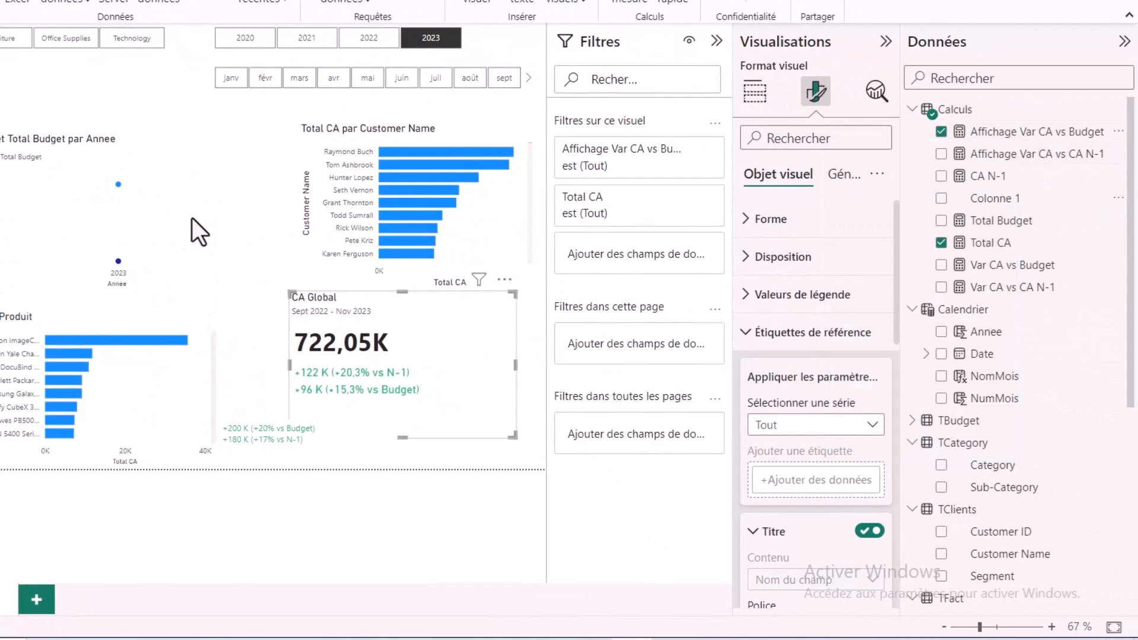
text(Date)
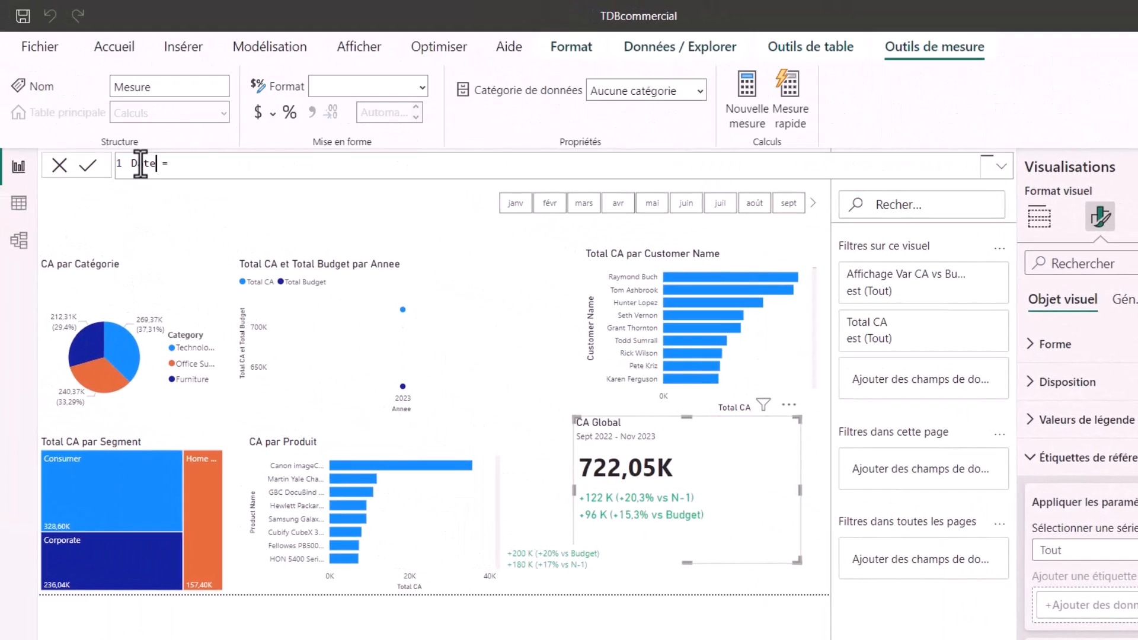
text(s =)
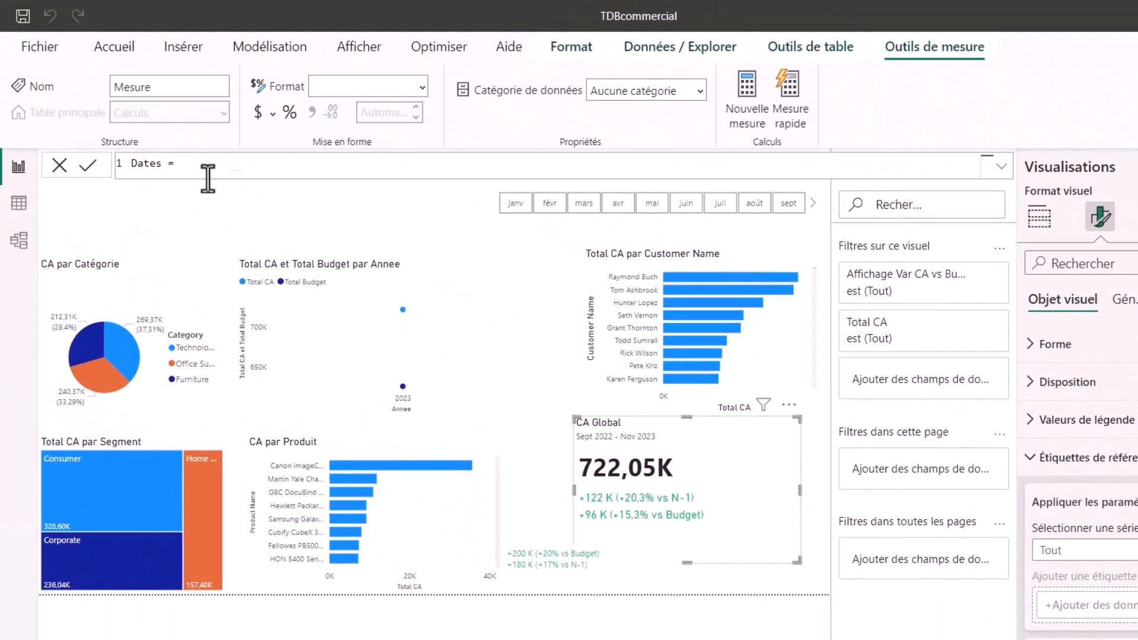
click(241, 173)
Define the variable DateDebut as FORMAT(FIRSTDATE(Calendrier[Date]),"mmm.yyyy") on a new line of the Dates measure.
key(shift+Return)
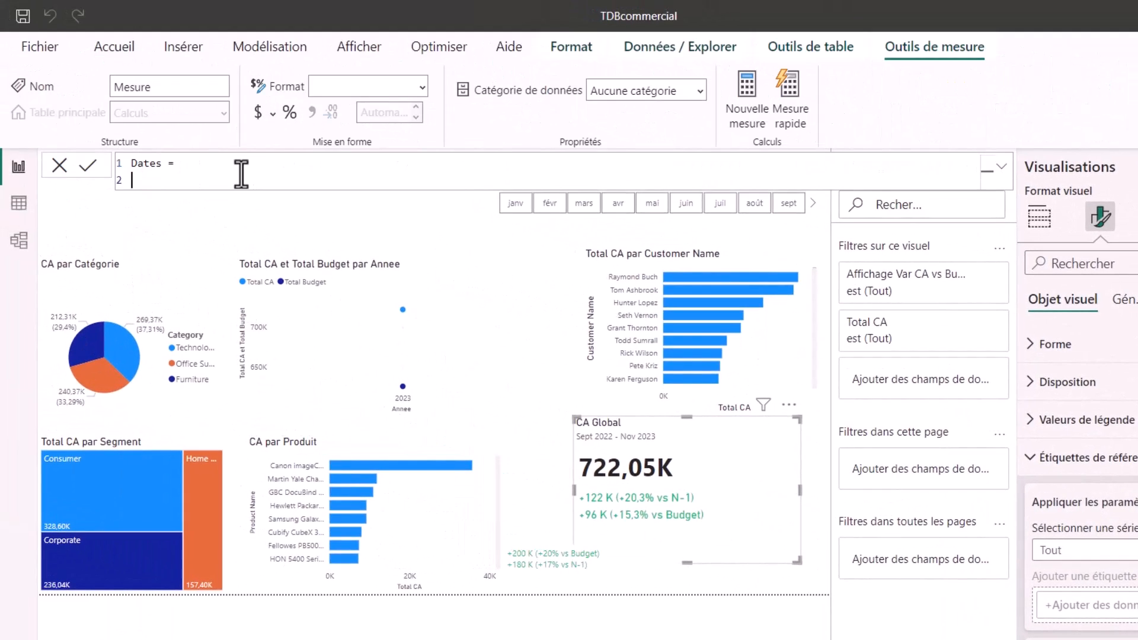
text(var DateDebut =)
text(FORMAT(FIRSTDATE(Calendrier[Date]),"mmm.yyyy"))
double_click(291, 180)
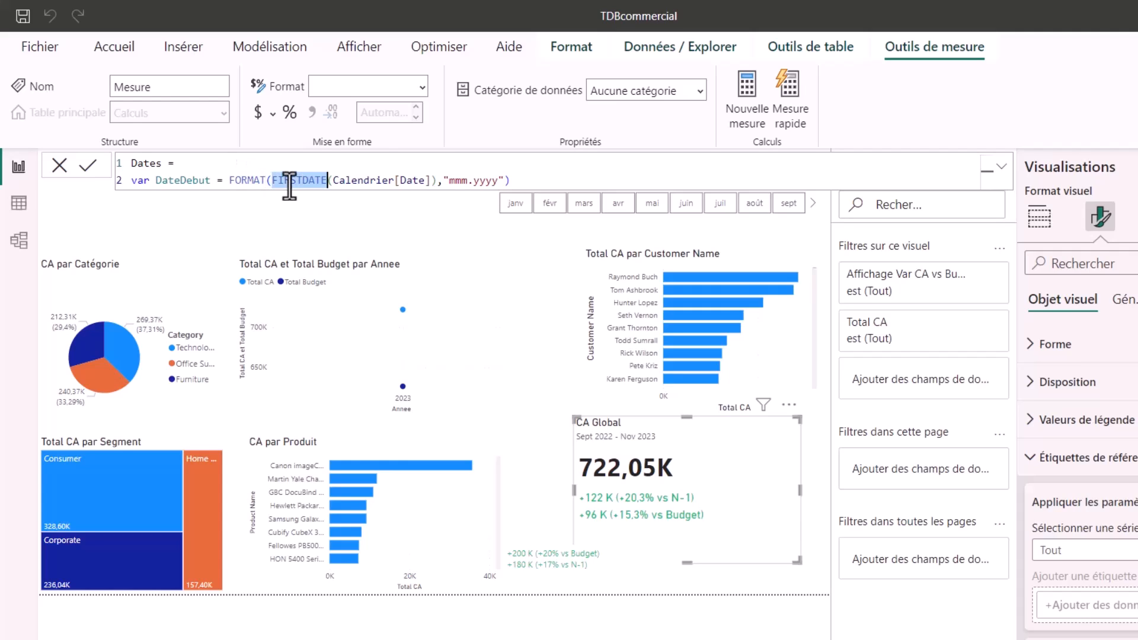
drag(333, 180, 424, 179)
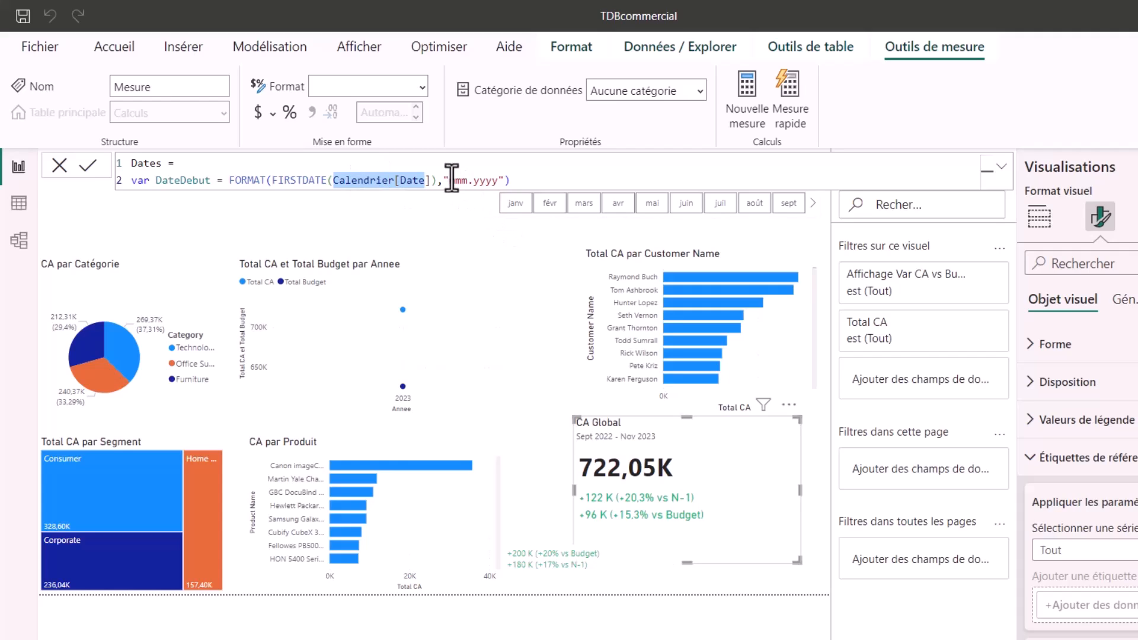
drag(449, 180, 471, 180)
click(526, 181)
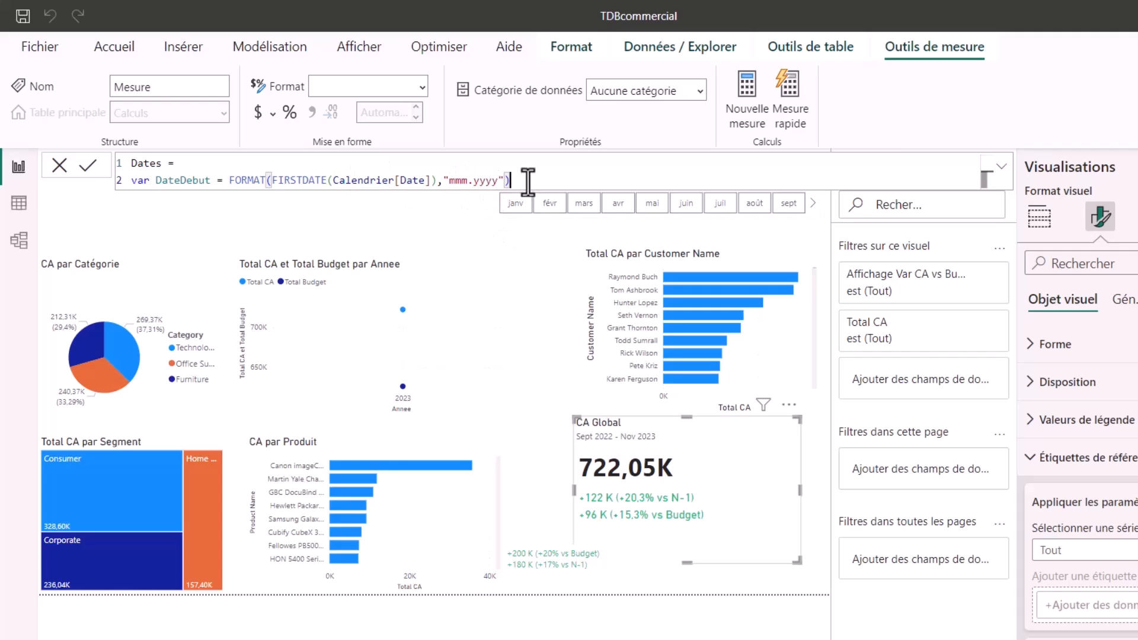
Add the variable DateFin, defined as FORMAT(LASTDATE(Calendrier[Date]),"mmm.yyyy"), on the next line of the measure.
key(shift+Return)
text(var )
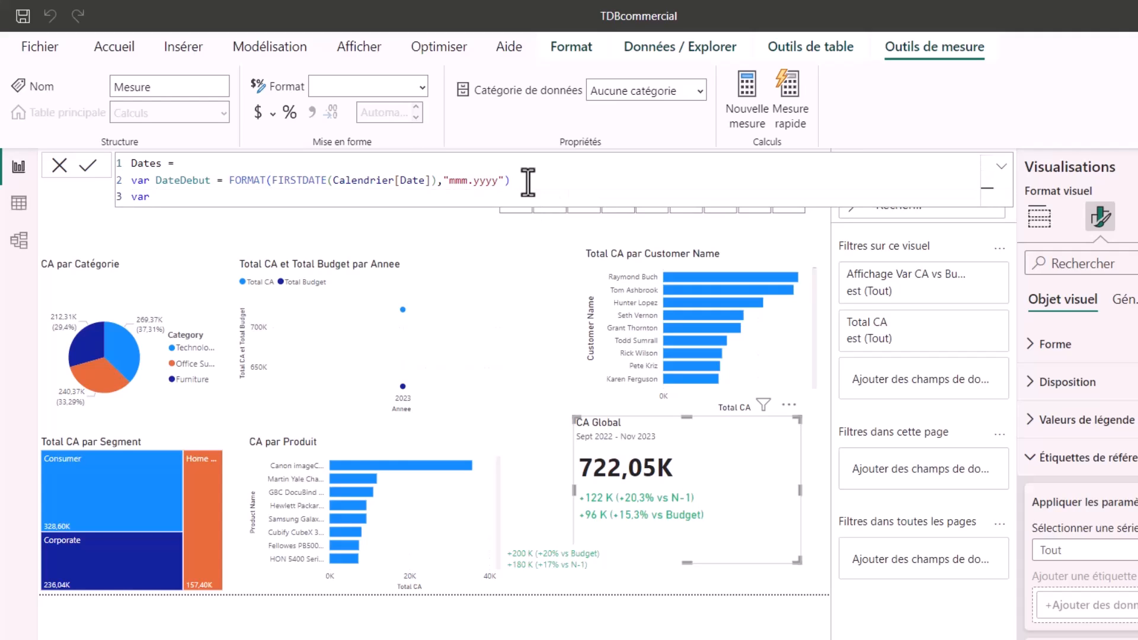
text(DateFin =)
text(FORMAT(FIRSTDATE(Calendrier[Date]),"mmm.yyyy"))
click(284, 197)
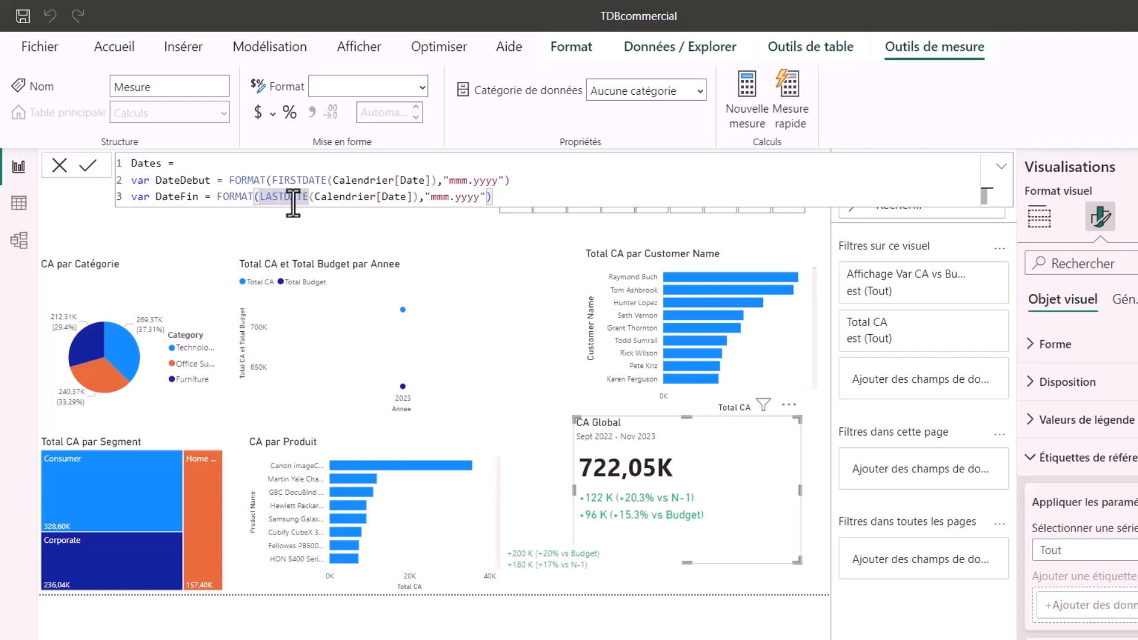
double_click(235, 196)
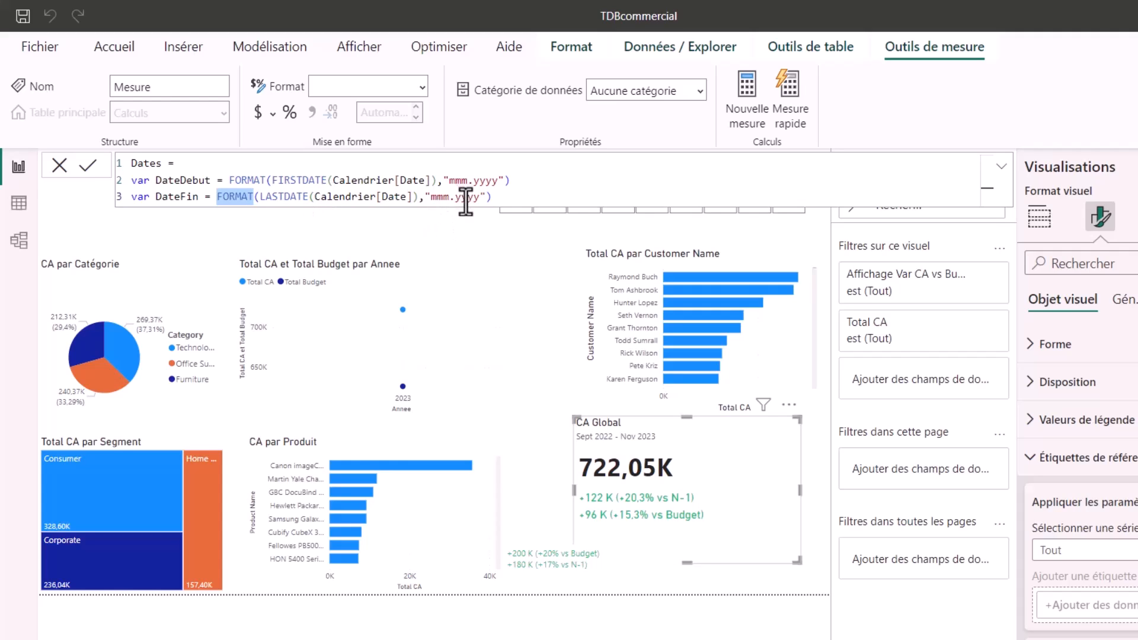
click(505, 197)
Finish the measure with a RETURN of DateDebut&" - "&DateFin and commit it.
key(shift+Return)
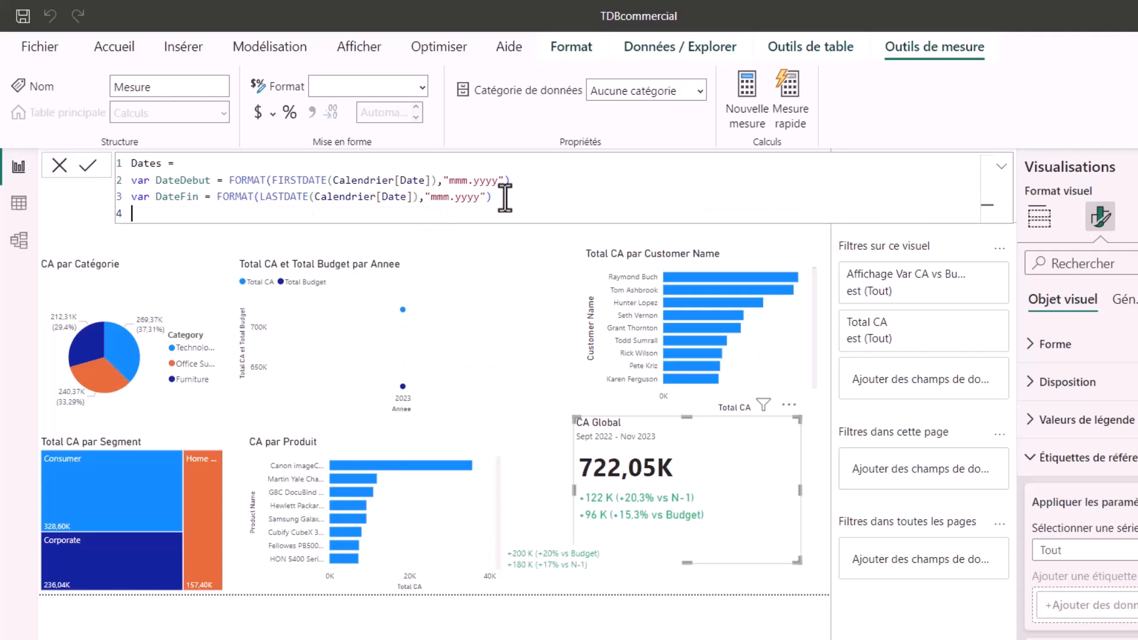
text(RETURN)
key(shift+Return)
text(dtae)
key(BackSpace)
key(BackSpace)
key(BackSpace)
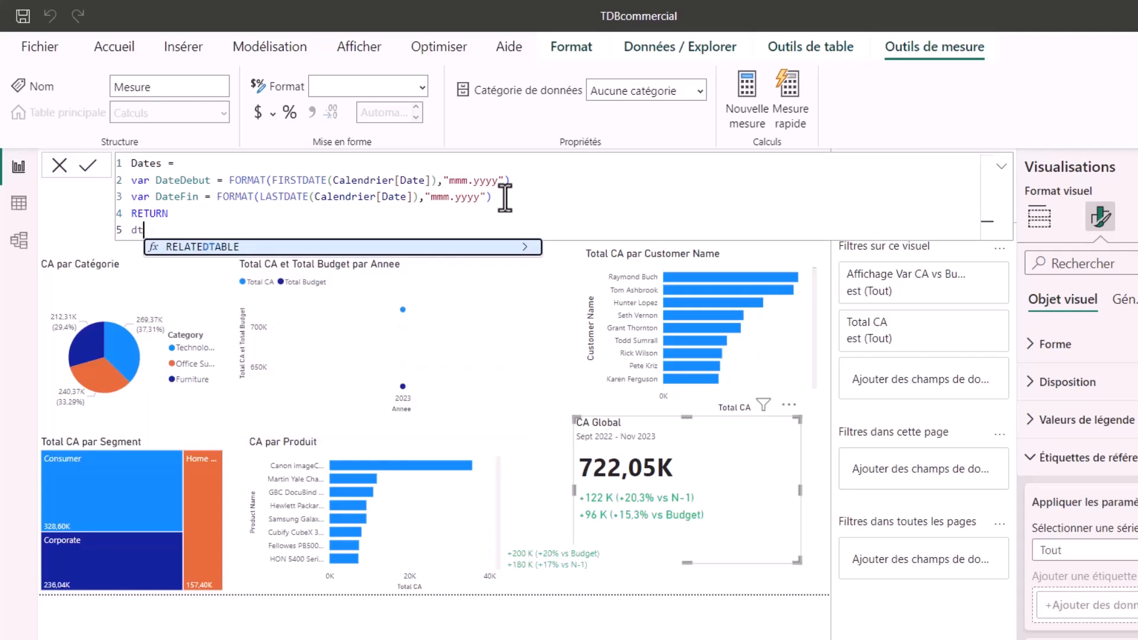
text(ate)
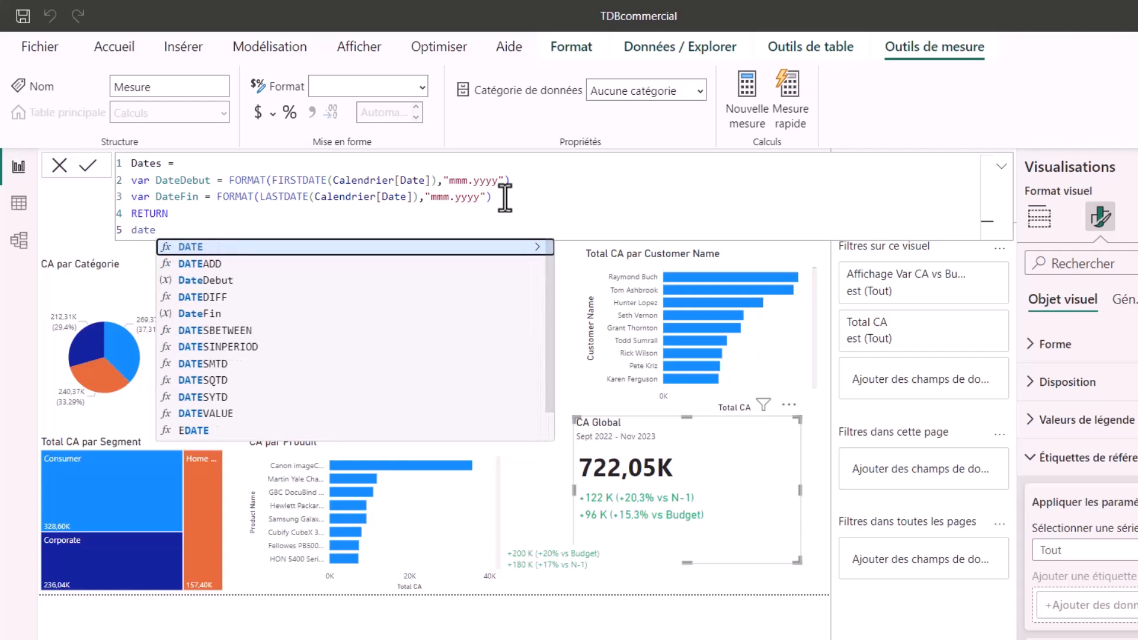
text(d)
key(Tab)
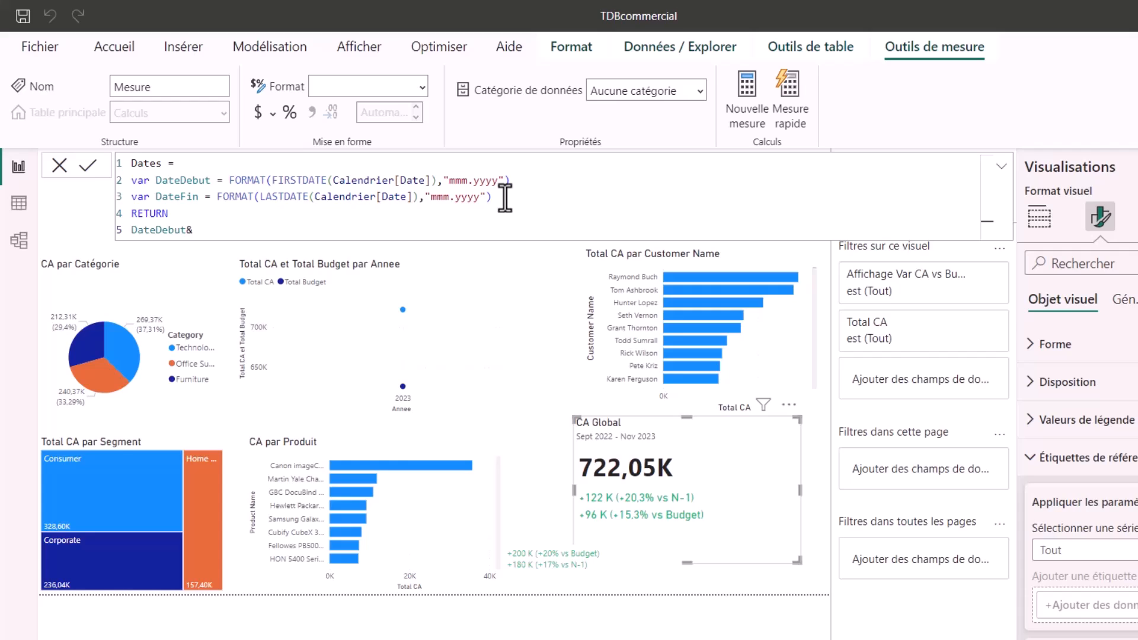
text(&" - "&DateFin)
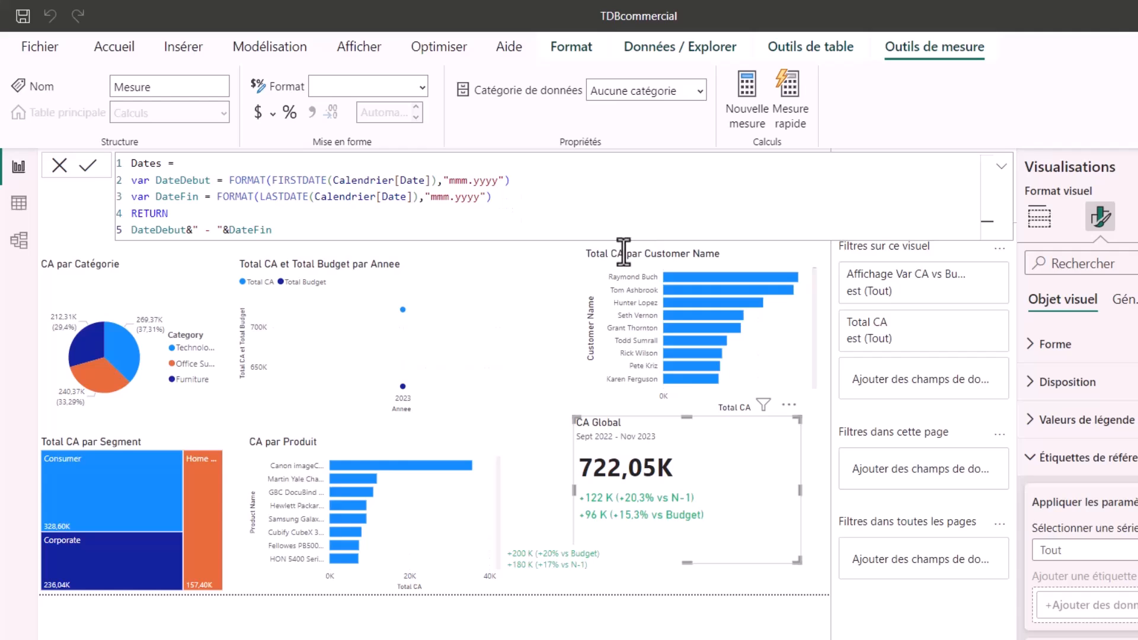
Base the CA Global card's subtitle text on the Dates measure, using the Valeur du champ formatting style.
click(614, 437)
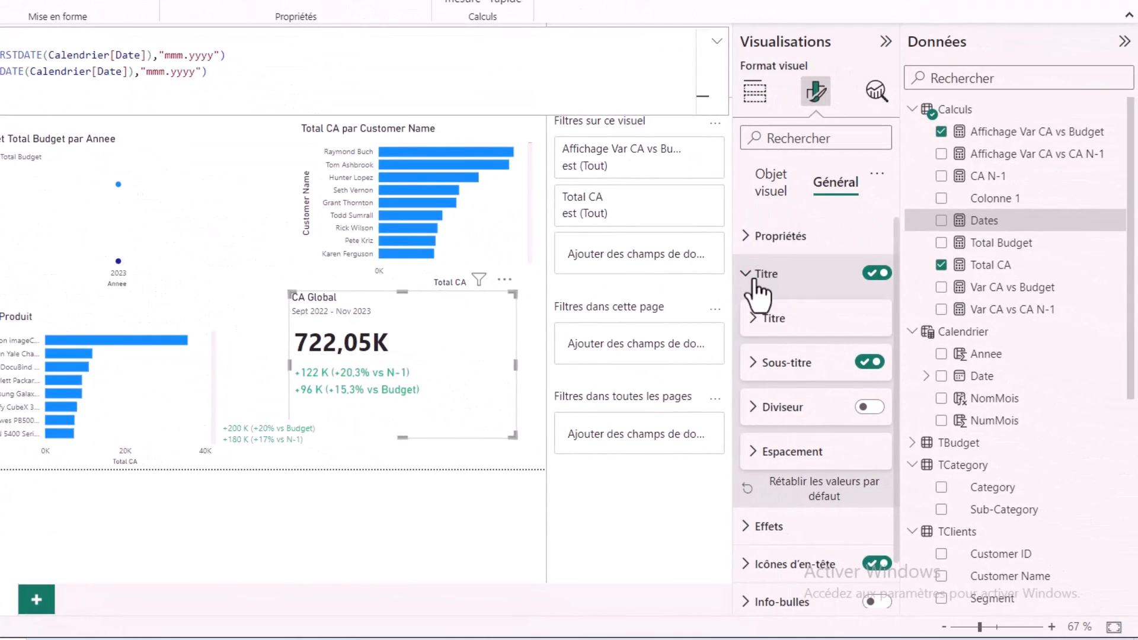
click(757, 365)
scroll(892, 410, down, 2)
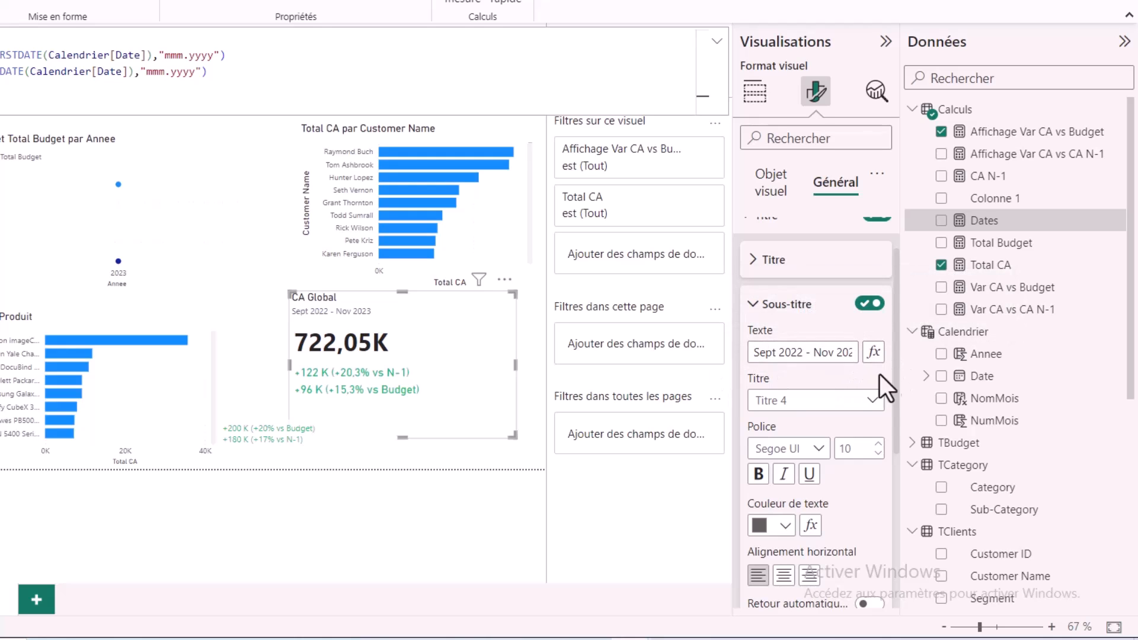
click(874, 353)
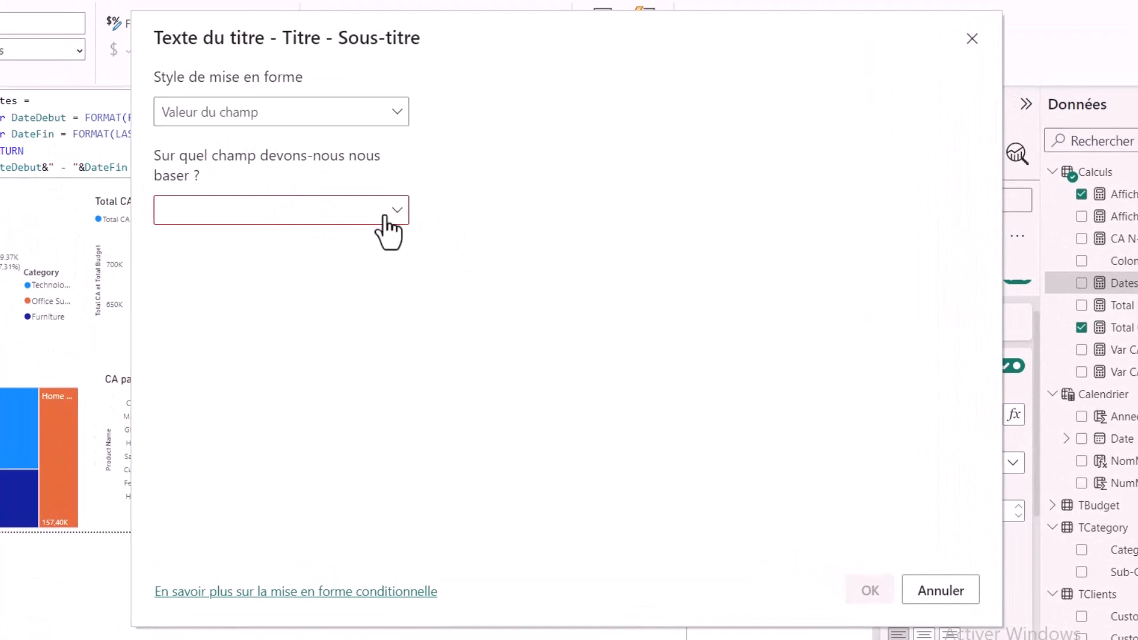
click(388, 228)
click(168, 276)
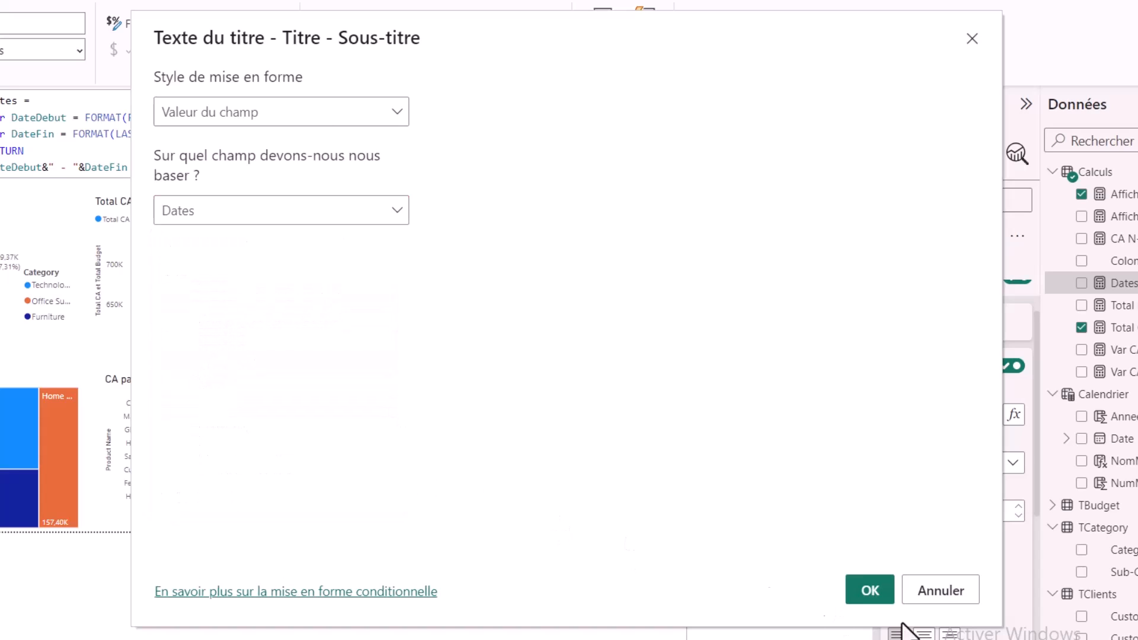
click(870, 590)
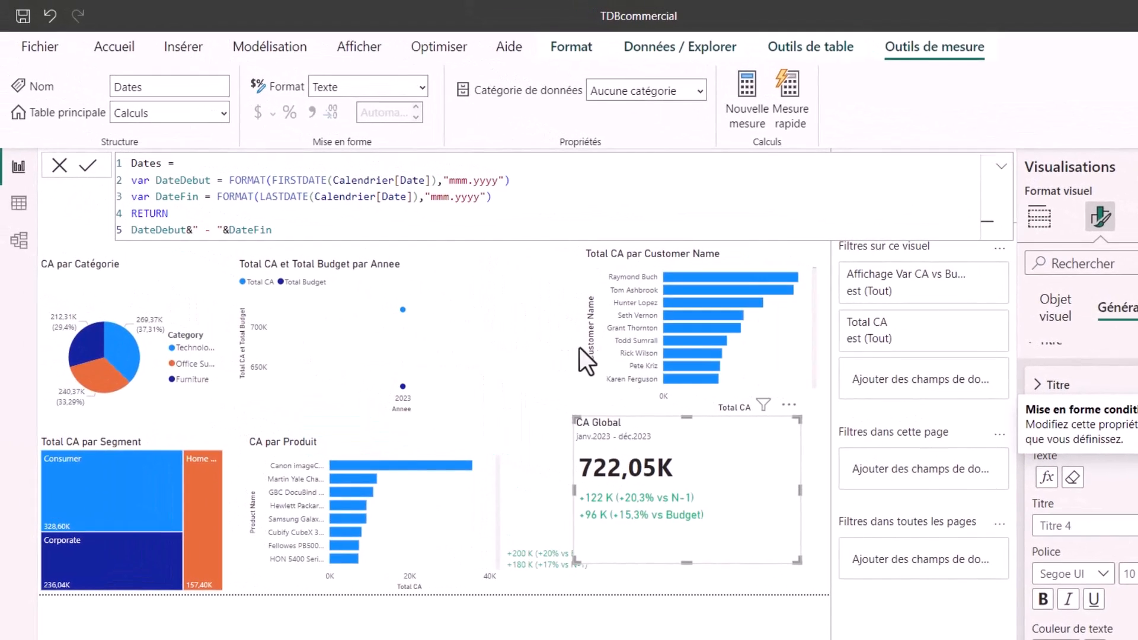
Filter the report to the year 2022 and the month mai to check the card's date subtitle.
click(784, 347)
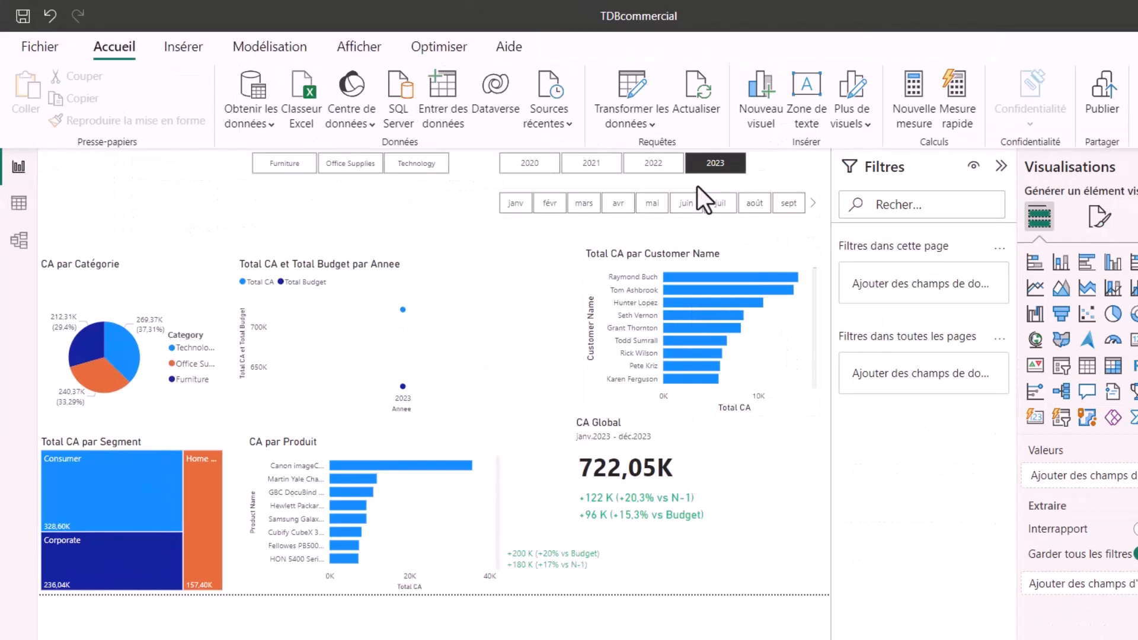
click(646, 166)
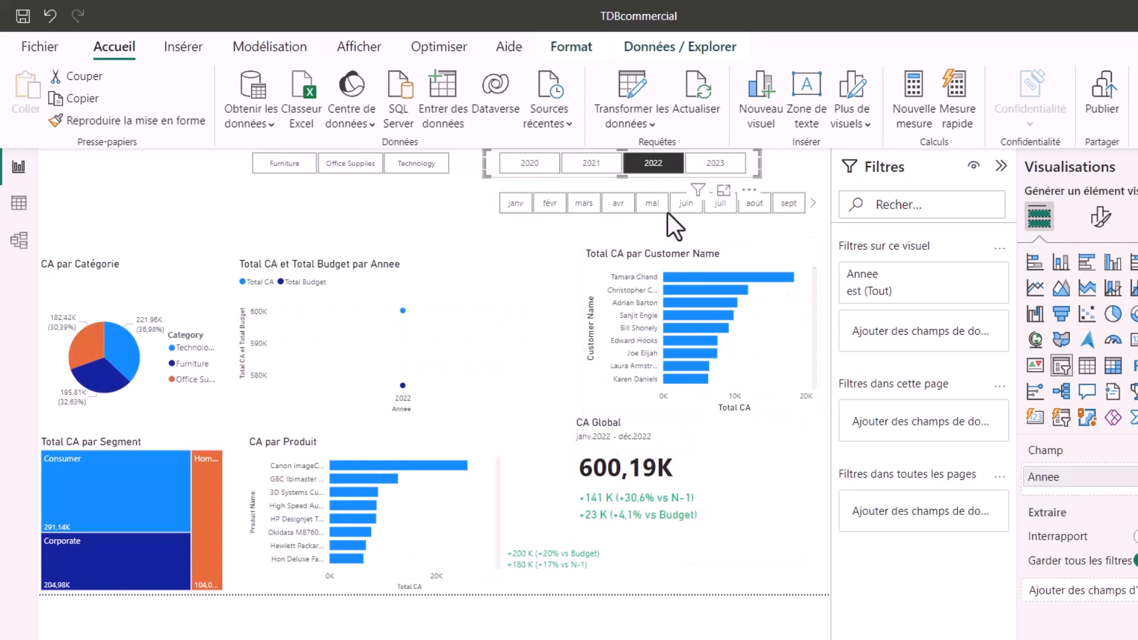
click(651, 202)
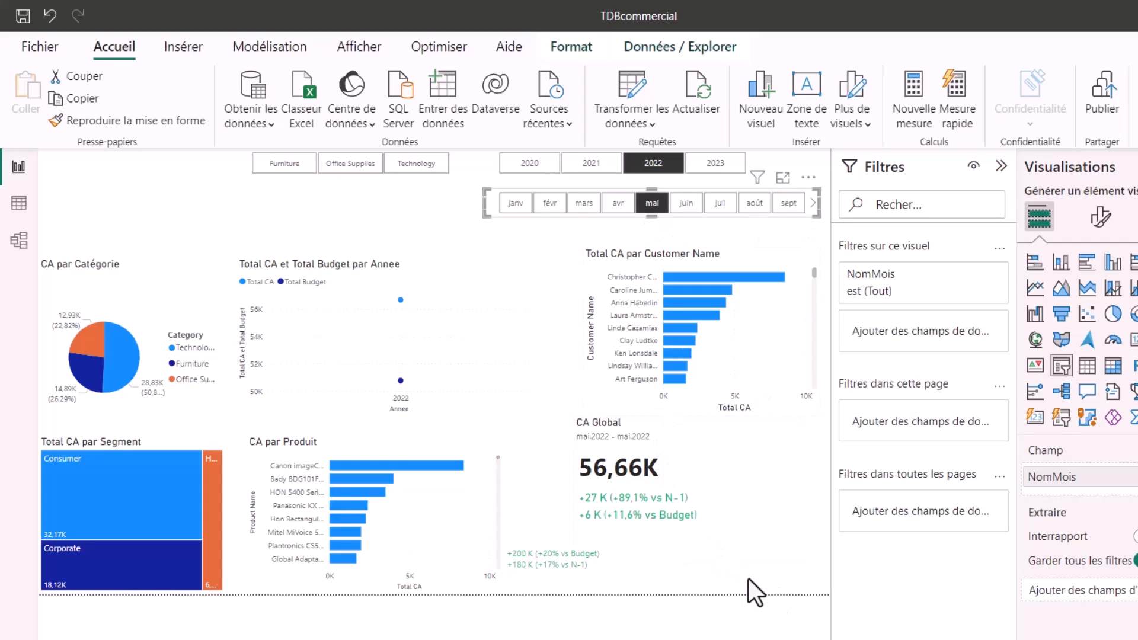
Move the CA Global card to the upper-left corner of the report page, above the category pie chart.
drag(513, 391, 148, 176)
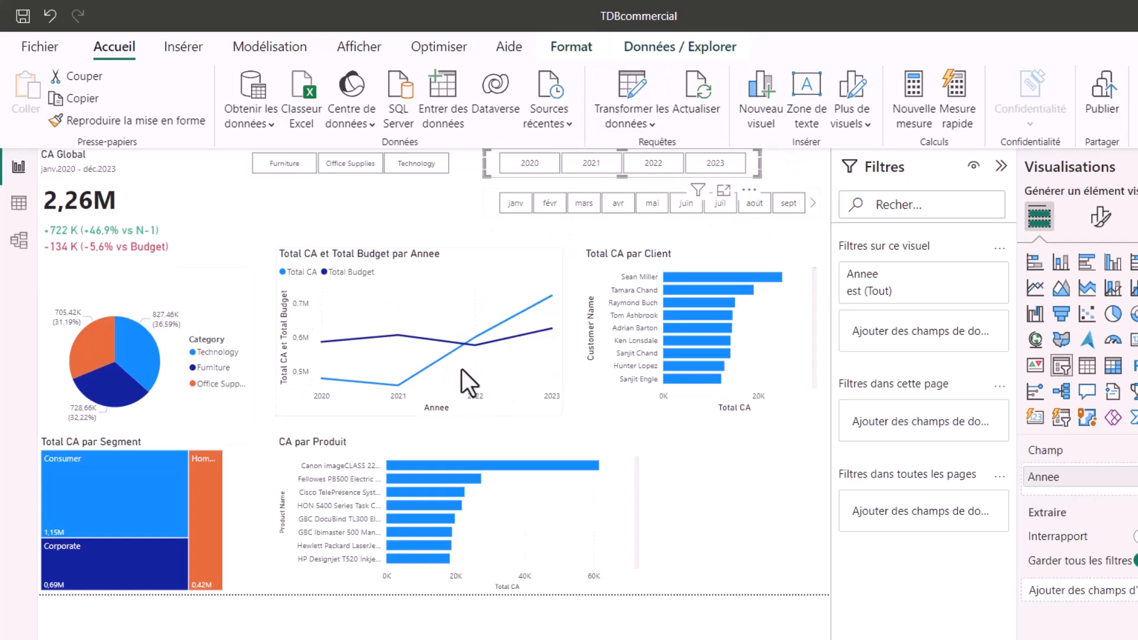
Filter the report to 2023 and mai to check the card and the yearly line chart, and clear both filters.
mouse_move(490, 381)
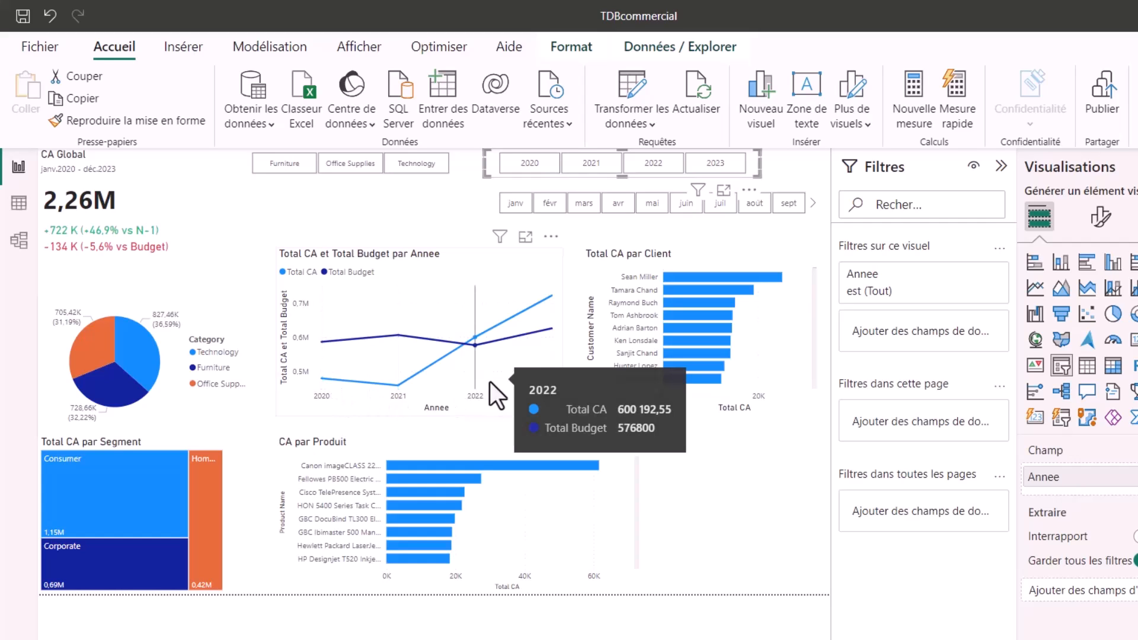
click(708, 165)
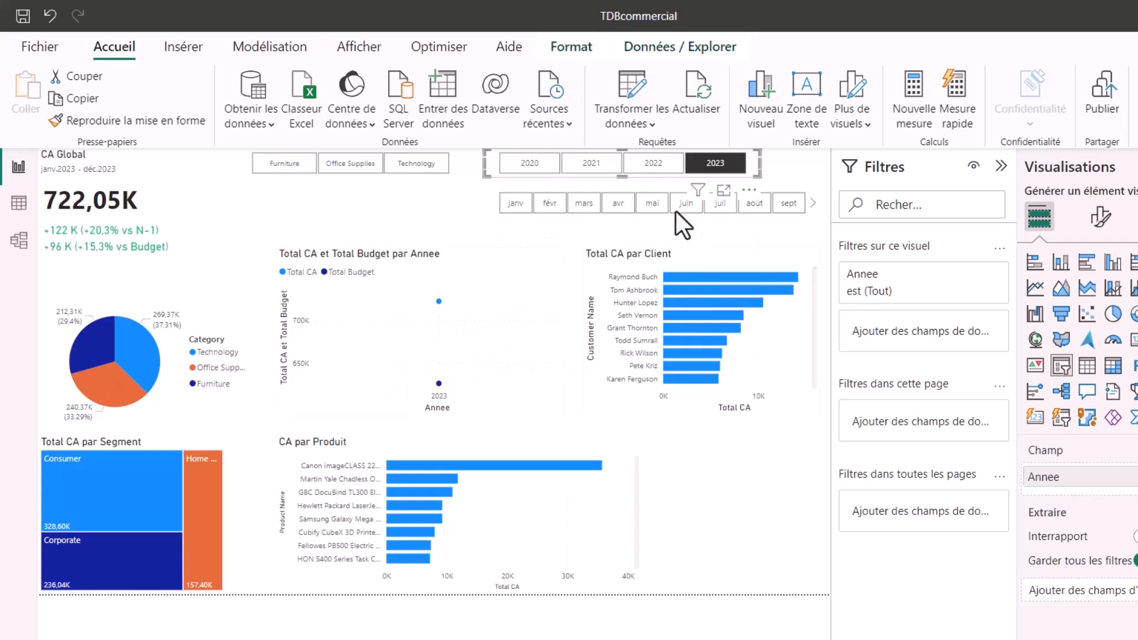
click(651, 205)
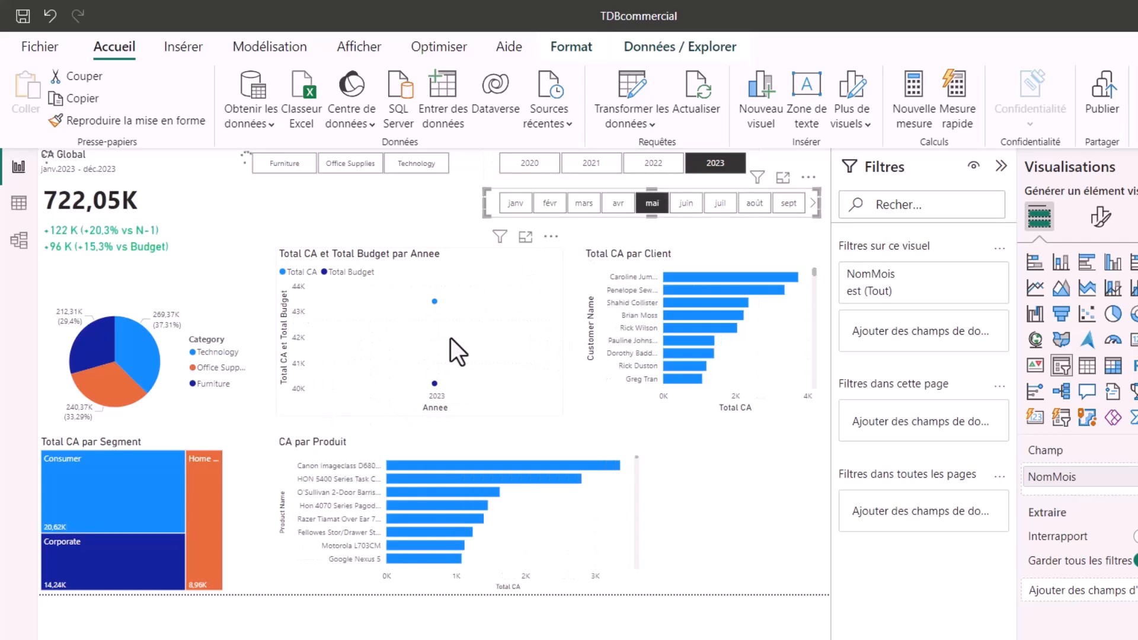
mouse_move(486, 360)
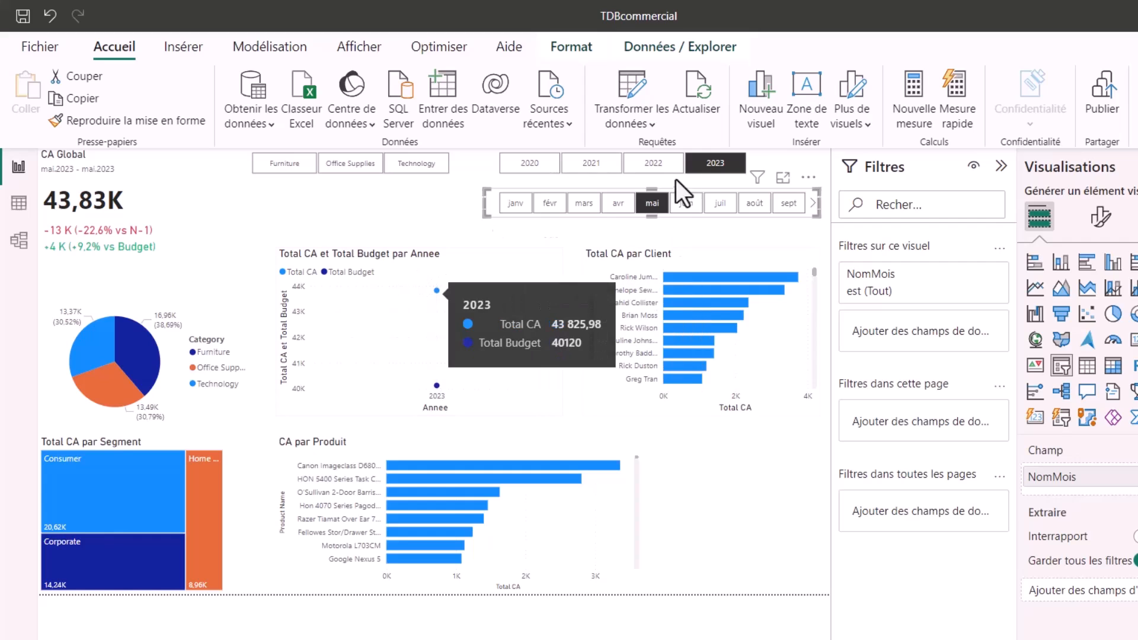
click(651, 208)
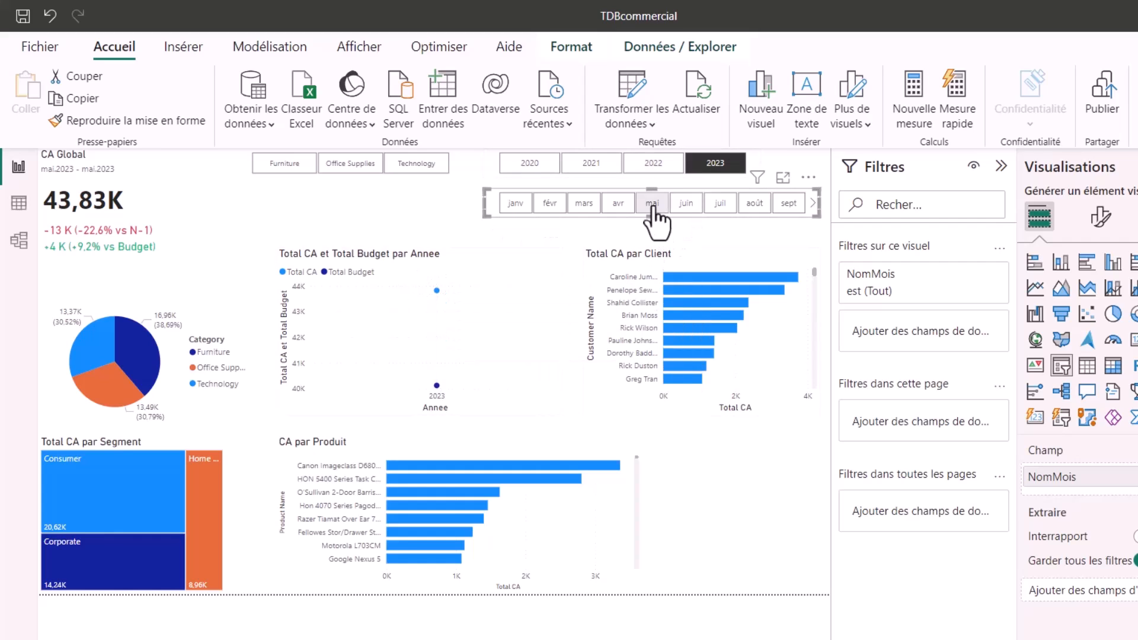
click(716, 168)
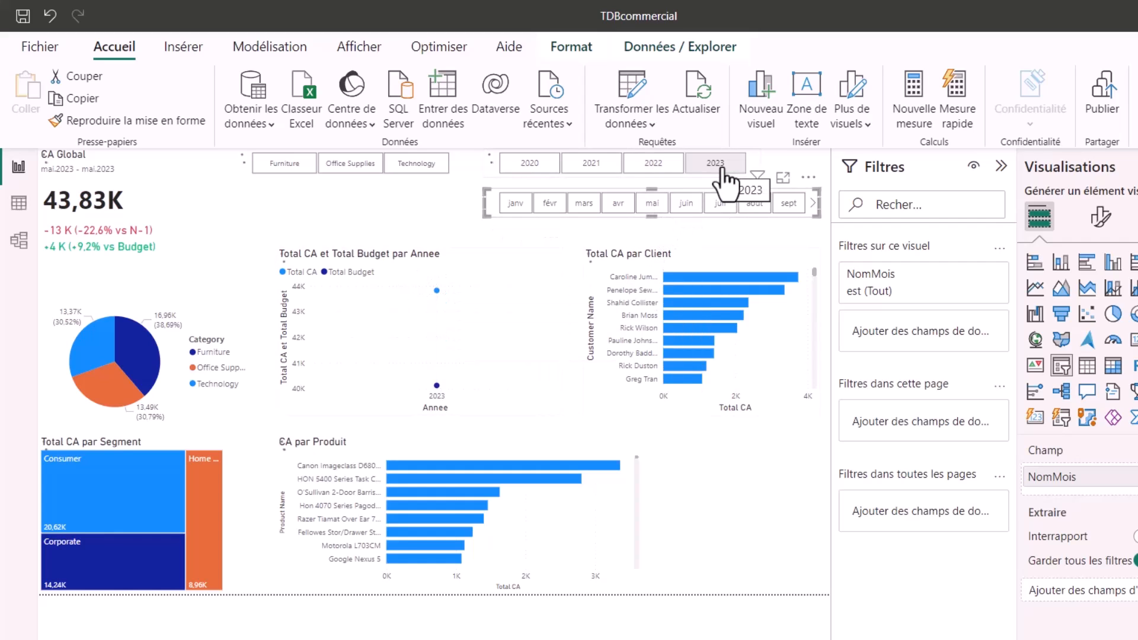
Set the year slicer's interaction with the Total CA et Total Budget par Annee chart to Aucun.
click(755, 167)
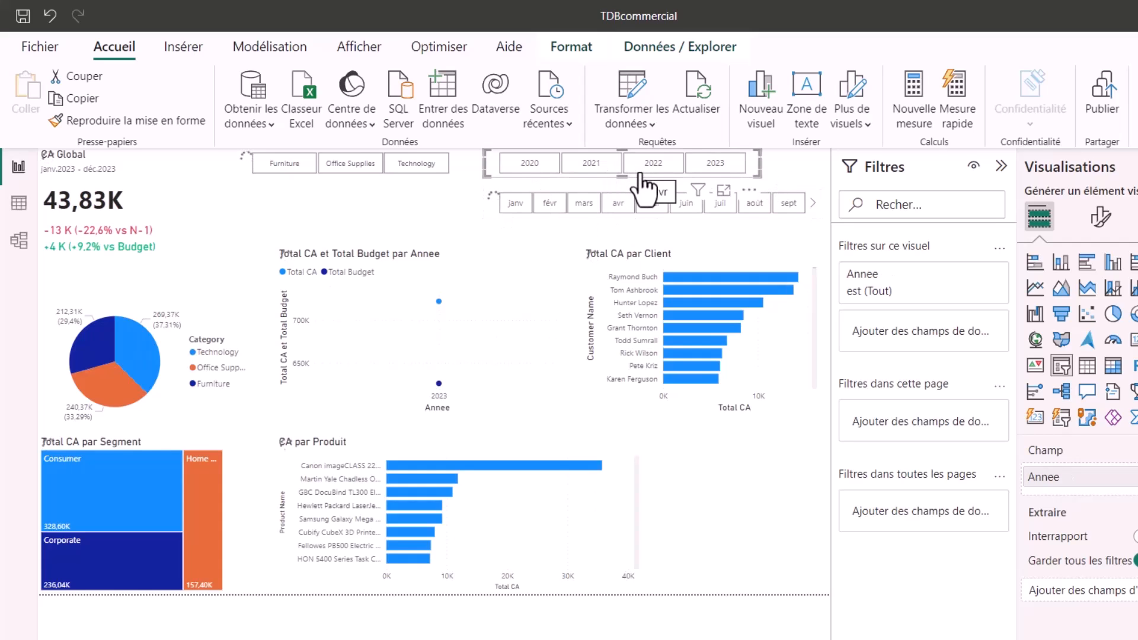
click(662, 48)
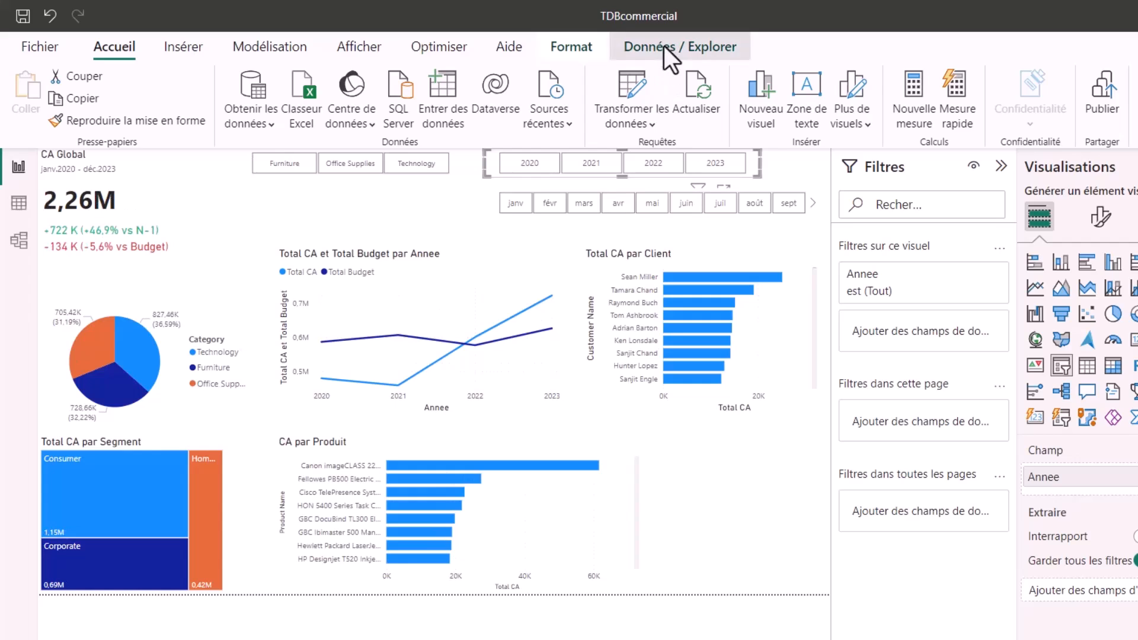
click(572, 47)
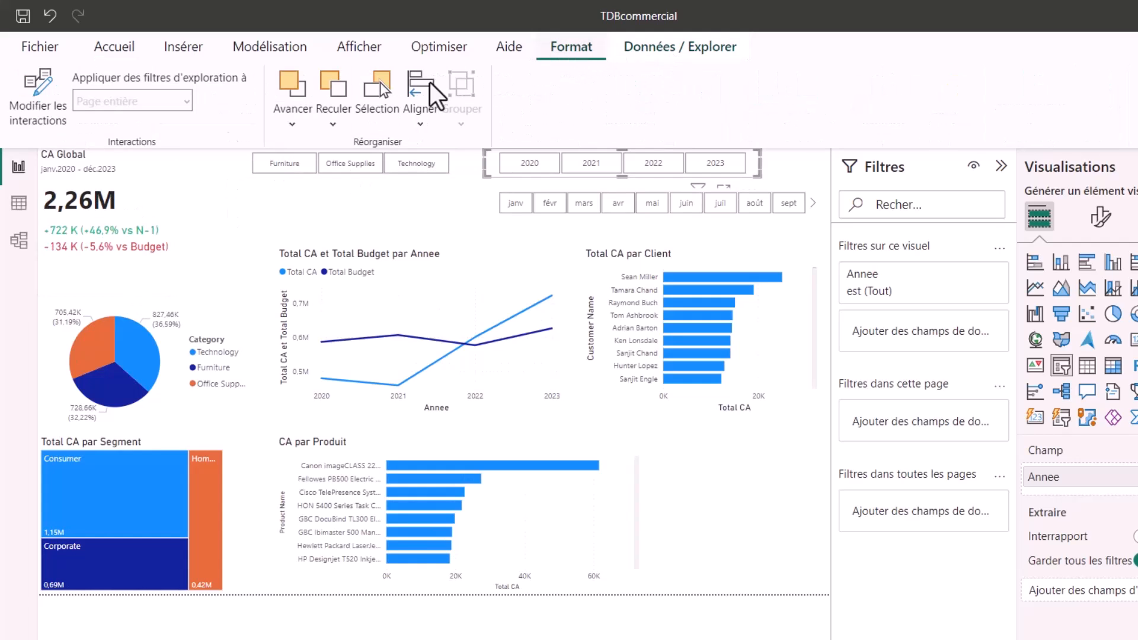
click(52, 121)
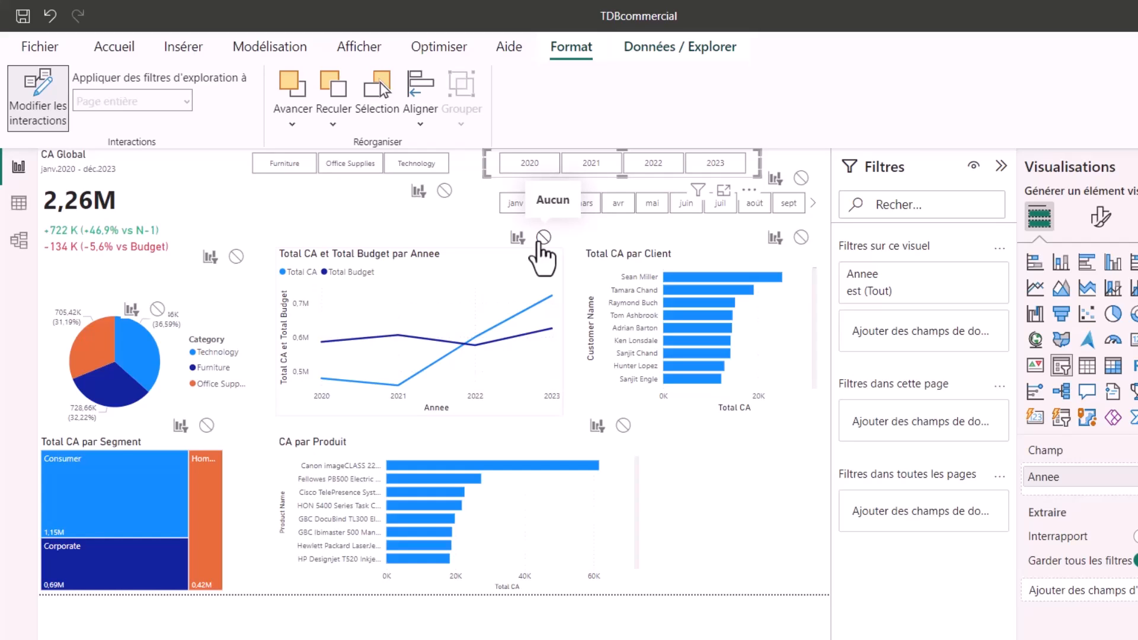
click(543, 240)
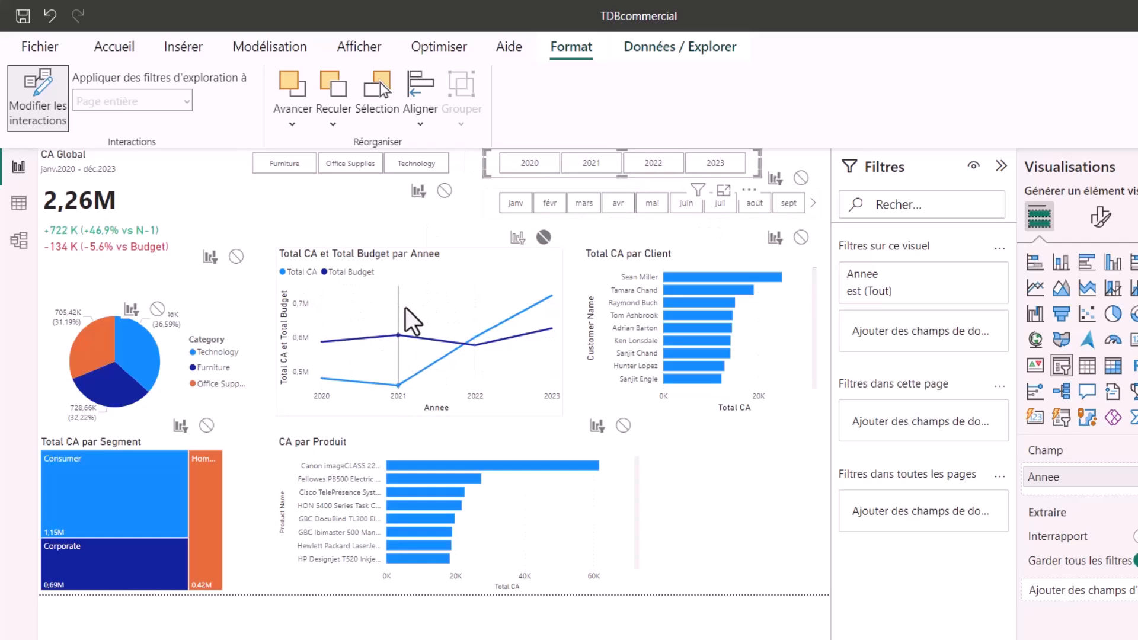
mouse_move(405, 308)
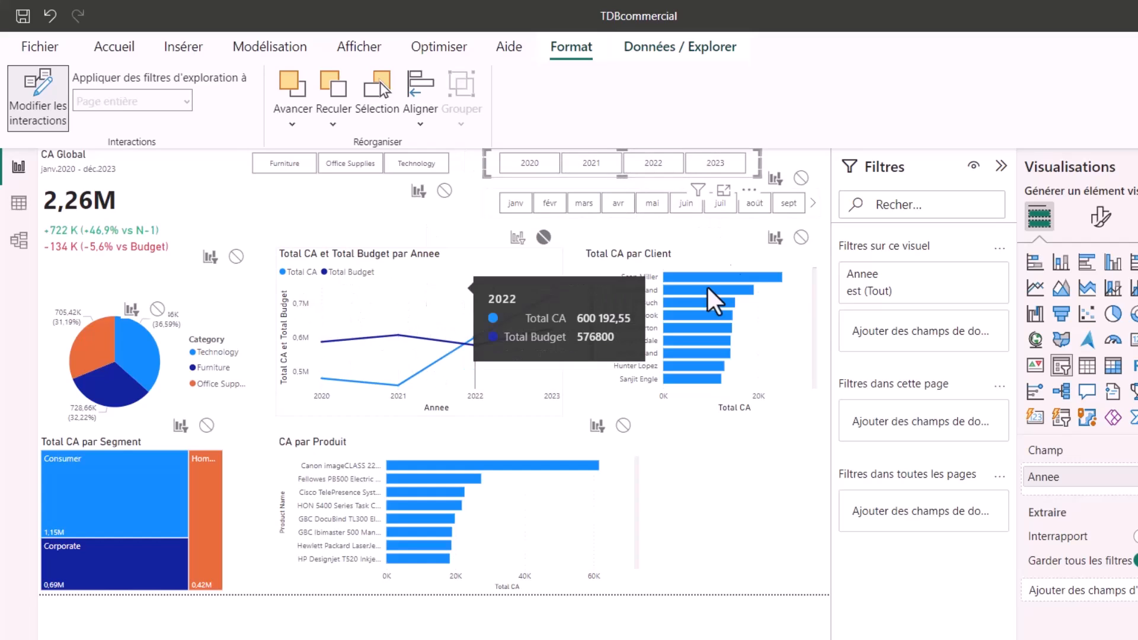
click(41, 121)
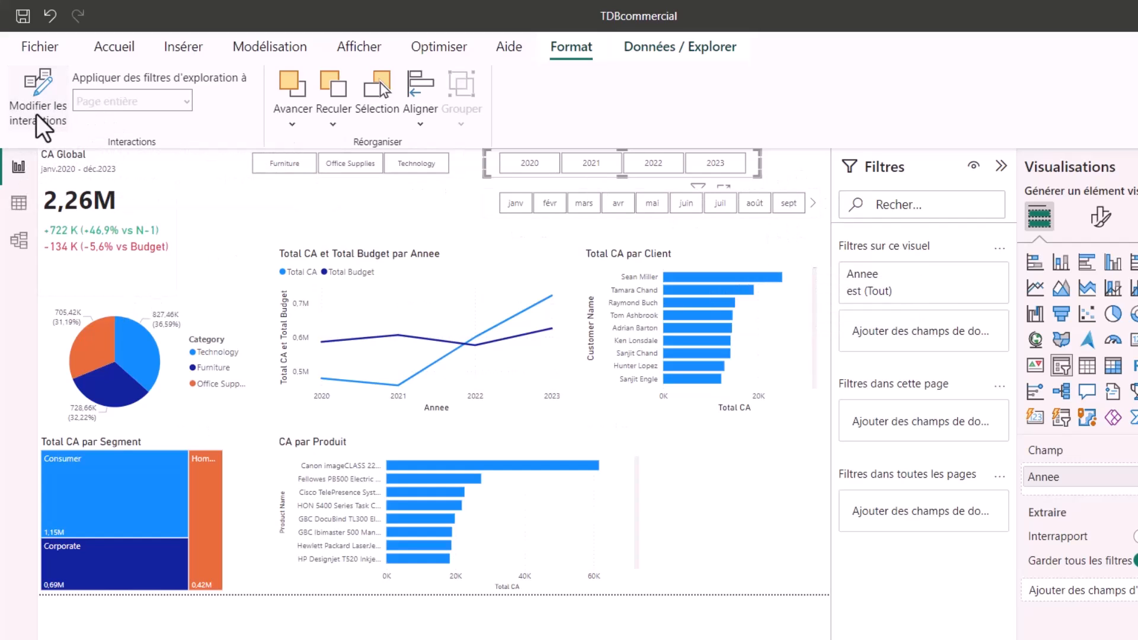
Exclude the Total CA et Total Budget par Annee chart from the month slicer's interactions as well.
click(813, 215)
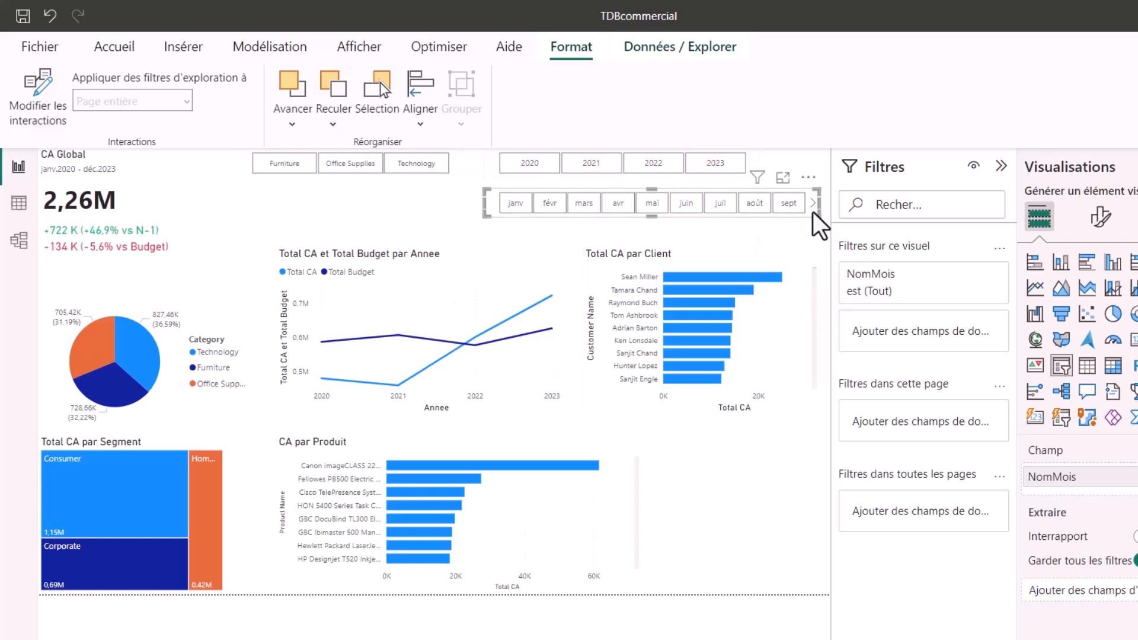
click(36, 119)
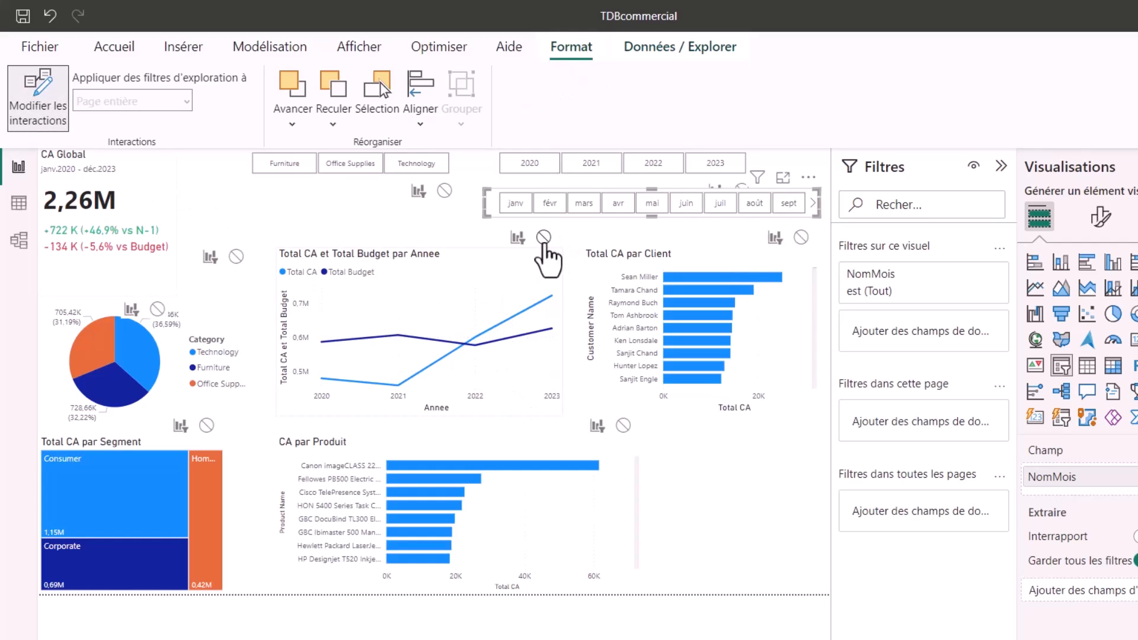
click(543, 239)
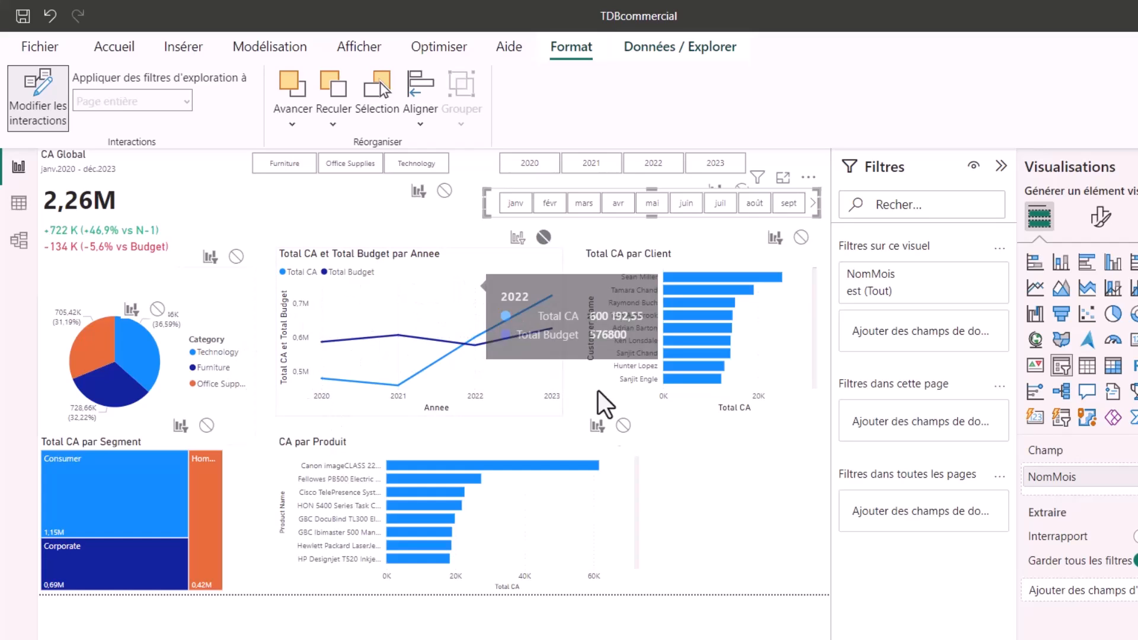
click(54, 112)
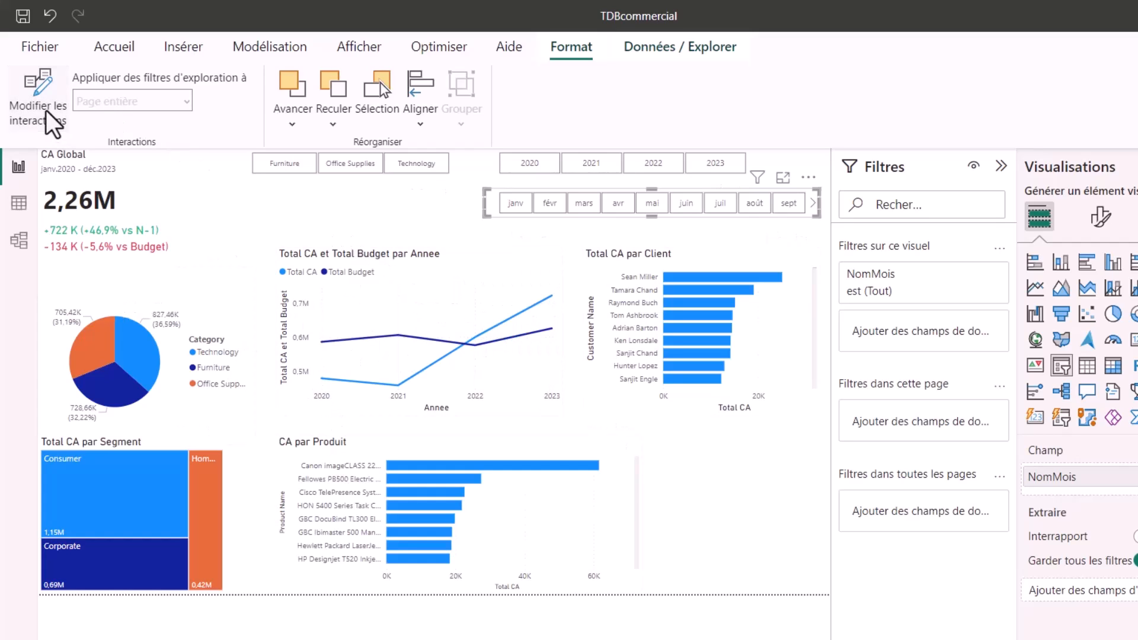
click(745, 495)
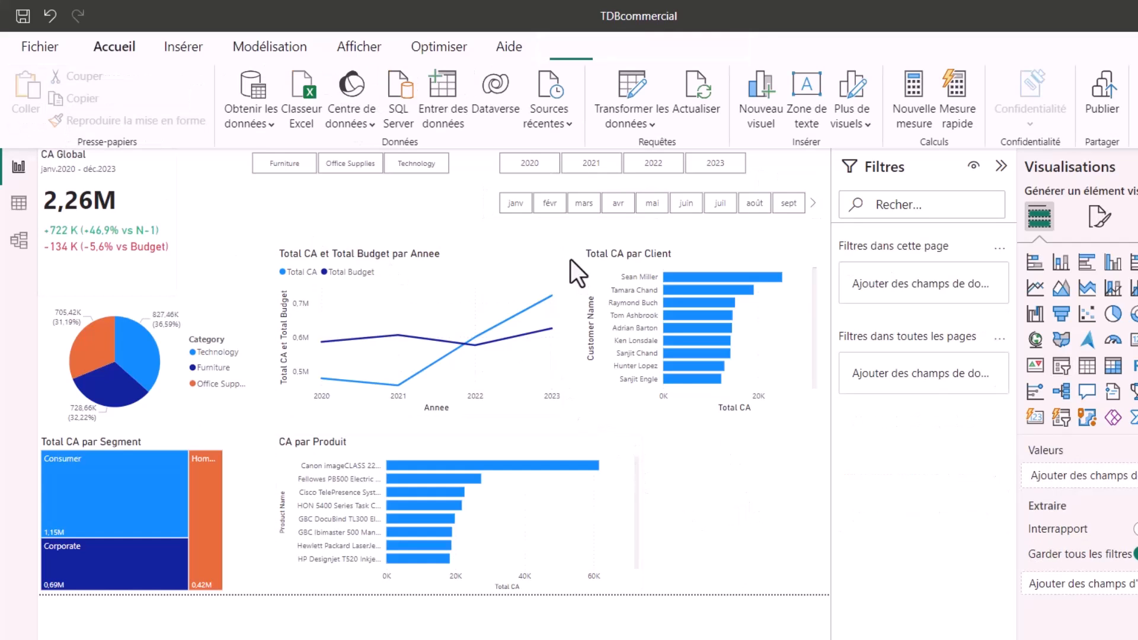
click(701, 169)
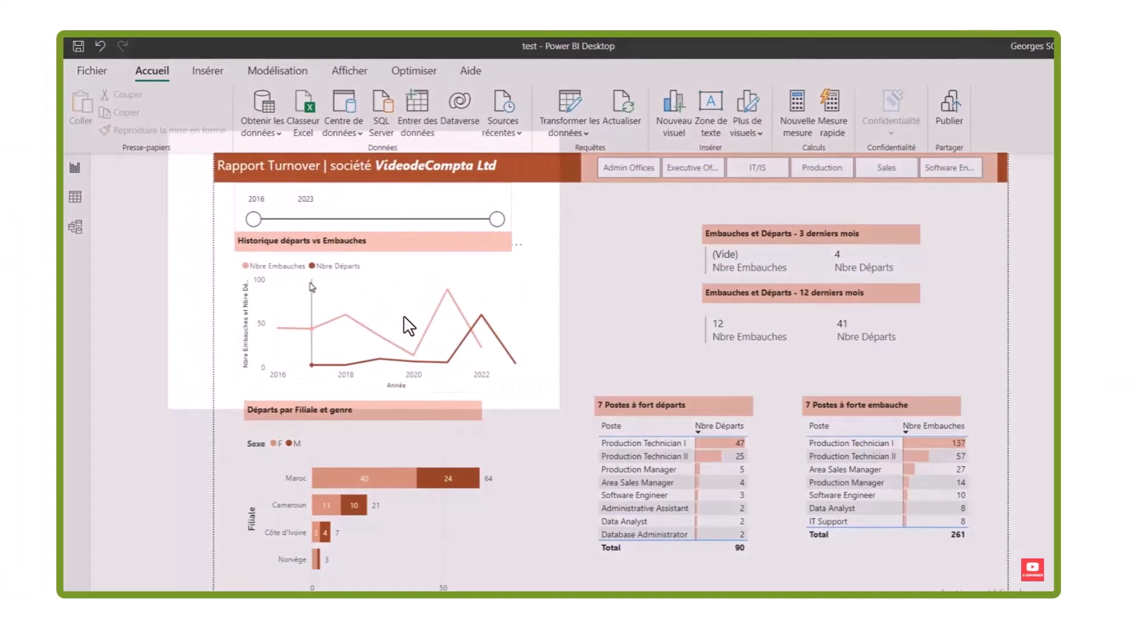
Filter the Rapport Turnover report to the Sales department.
mouse_move(409, 326)
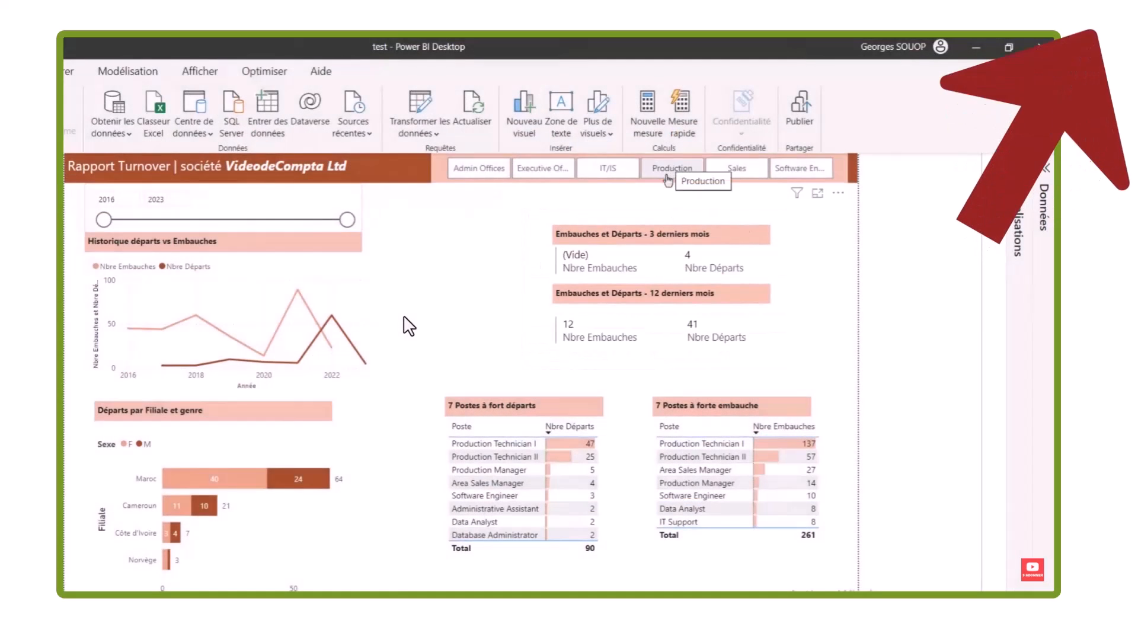
click(668, 175)
click(736, 168)
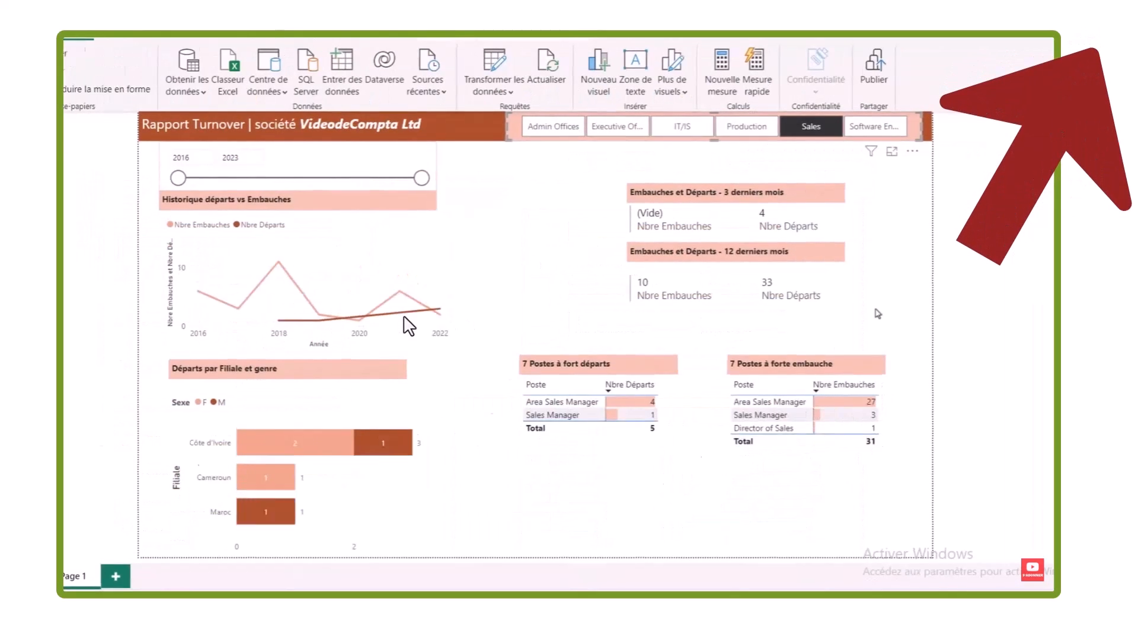